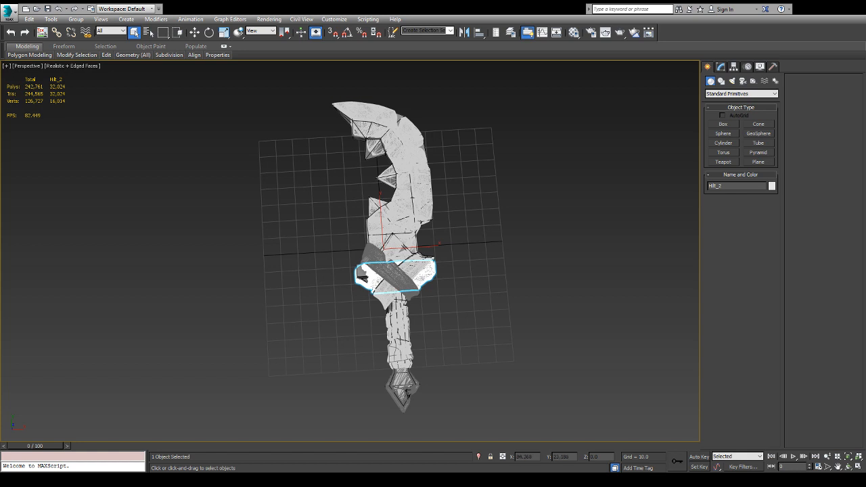
# - Select both the high-poly and low-poly versions of the light diagonal strap on the sword's hilt and isolate them
pyautogui.keyDown('alt'); pyautogui.moveTo(519, 223); pyautogui.dragTo(488, 255, button='middle'); pyautogui.keyUp('alt')
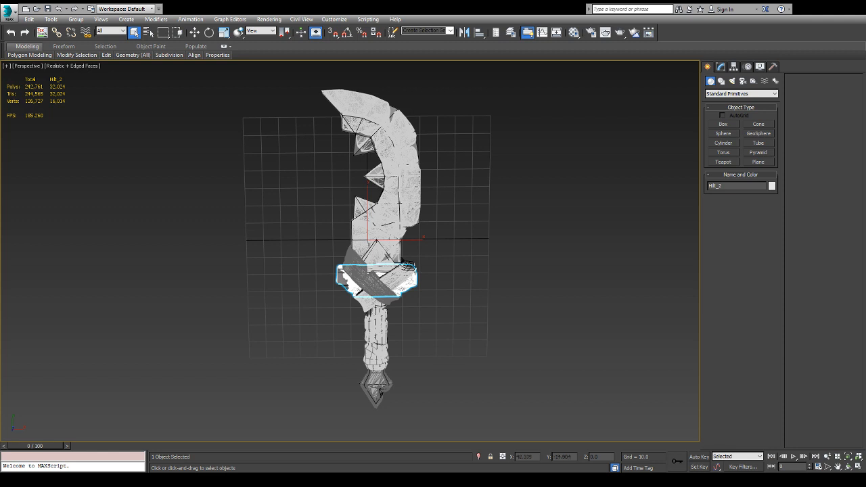
pyautogui.scroll(3, 482, 341)
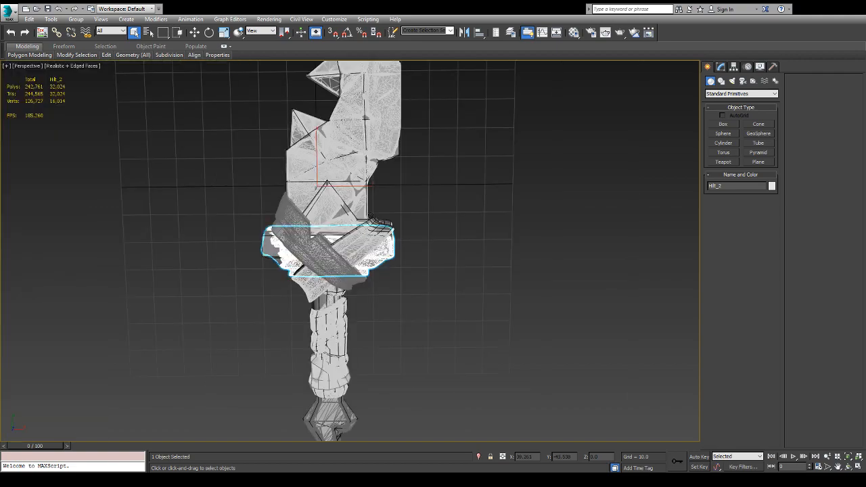
pyautogui.scroll(3, 425, 302)
pyautogui.keyDown('alt'); pyautogui.moveTo(422, 300); pyautogui.dragTo(410, 267, button='middle'); pyautogui.keyUp('alt')
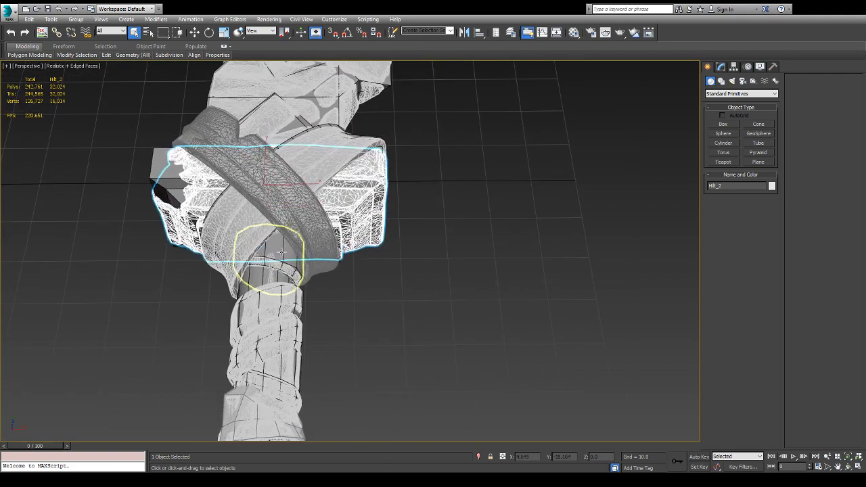
pyautogui.keyDown('alt'); pyautogui.moveTo(252, 334); pyautogui.dragTo(519, 286, button='middle'); pyautogui.keyUp('alt')
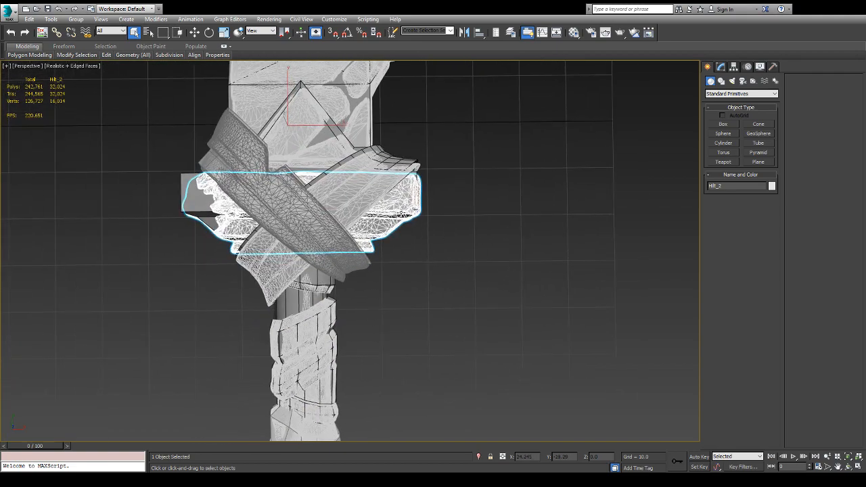
pyautogui.click(359, 173)
pyautogui.keyDown('alt'); pyautogui.moveTo(359, 173); pyautogui.dragTo(467, 146, button='middle'); pyautogui.keyUp('alt')
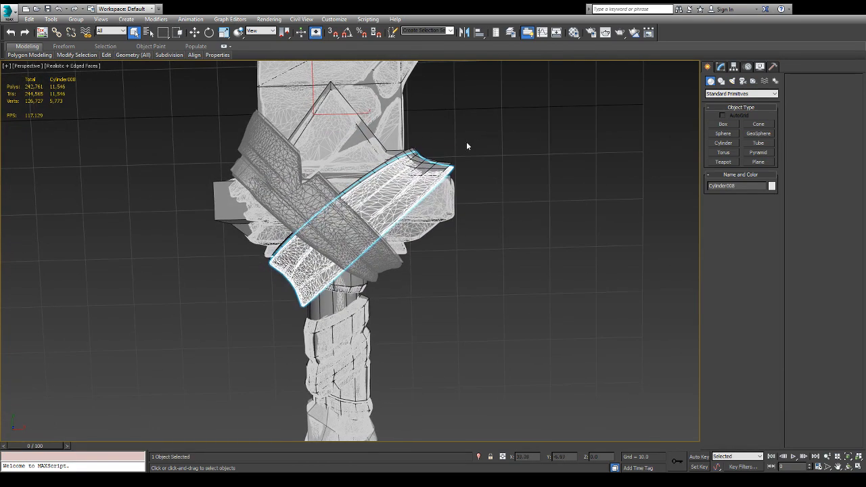
pyautogui.keyDown('ctrl'); pyautogui.click(431, 163); pyautogui.keyUp('ctrl')
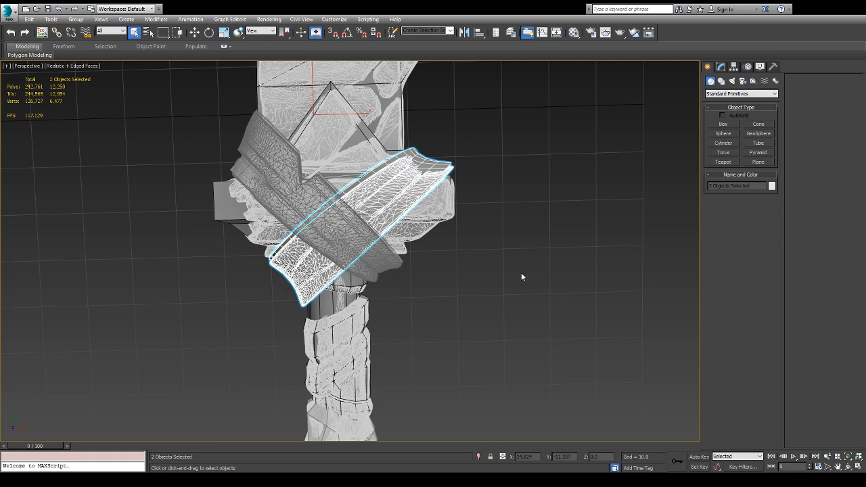
pyautogui.hotkey('alt', 'q')
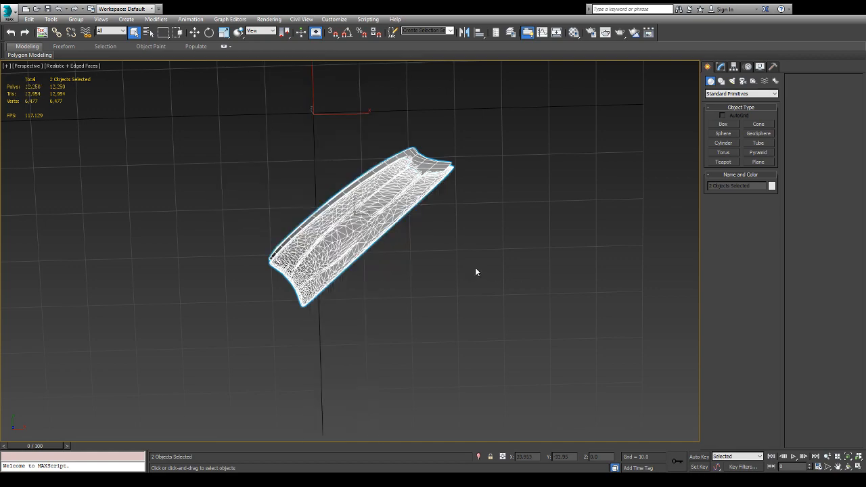
# - Select the high-poly strap and nudge it slightly in the XY plane against the low-poly band
pyautogui.keyDown('alt'); pyautogui.moveTo(437, 245); pyautogui.dragTo(400, 243, button='middle'); pyautogui.keyUp('alt')
pyautogui.scroll(5, 401, 239)
pyautogui.scroll(-3, 400, 239)
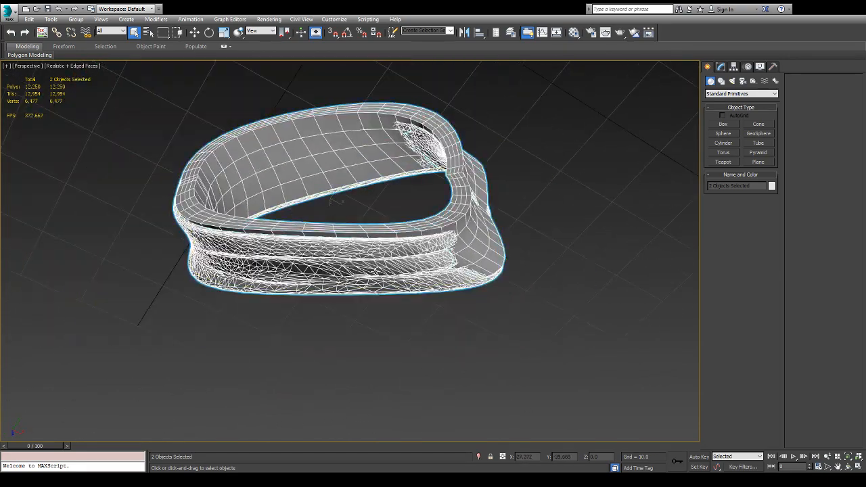
pyautogui.click(372, 266)
pyautogui.keyDown('alt'); pyautogui.moveTo(377, 202); pyautogui.dragTo(352, 183, button='middle'); pyautogui.keyUp('alt')
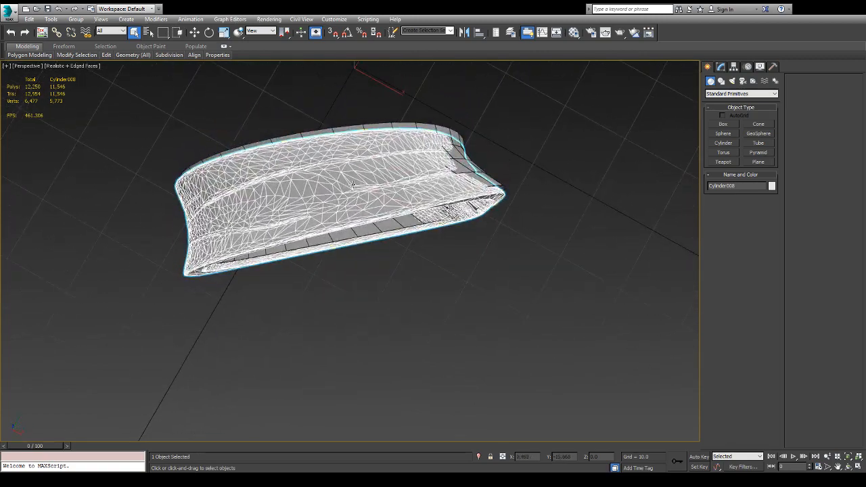
pyautogui.press('w')
pyautogui.hotkey('alt', 'c')
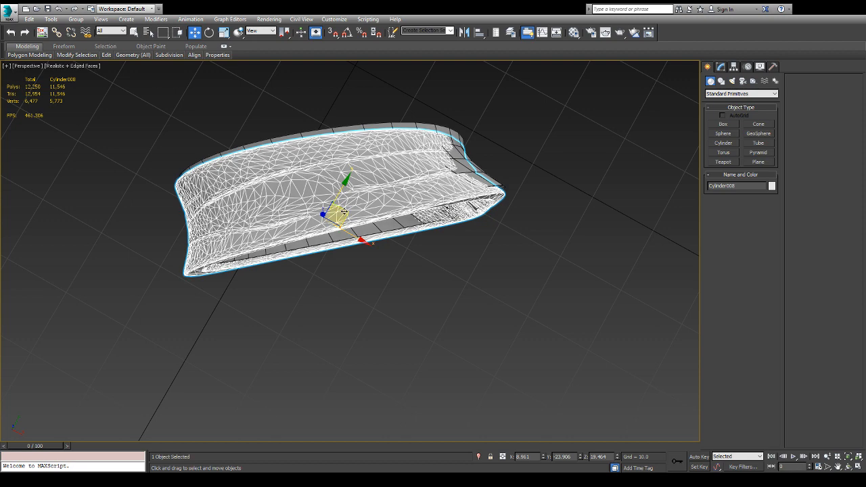
pyautogui.moveTo(344, 211); pyautogui.dragTo(346, 203)
pyautogui.keyDown('alt'); pyautogui.moveTo(346, 203); pyautogui.dragTo(353, 170, button='middle'); pyautogui.keyUp('alt')
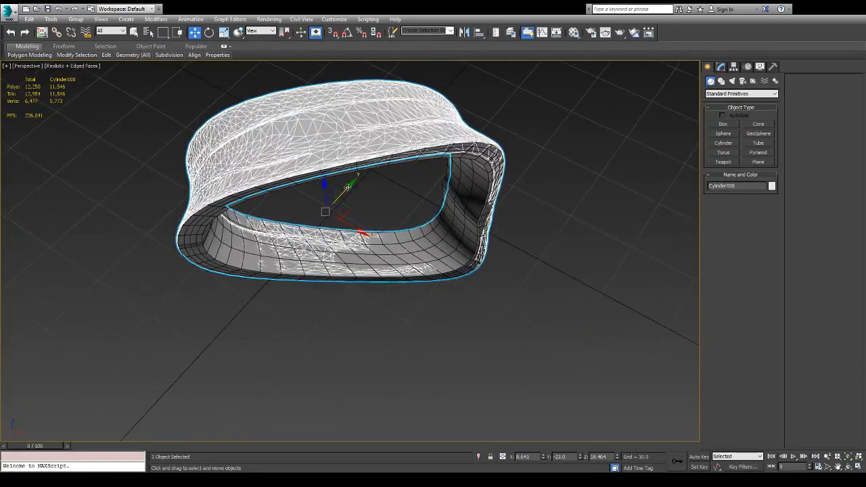
# - Select the low-poly strap band and isolate it on its own
pyautogui.scroll(5, 314, 207)
pyautogui.scroll(-5, 371, 208)
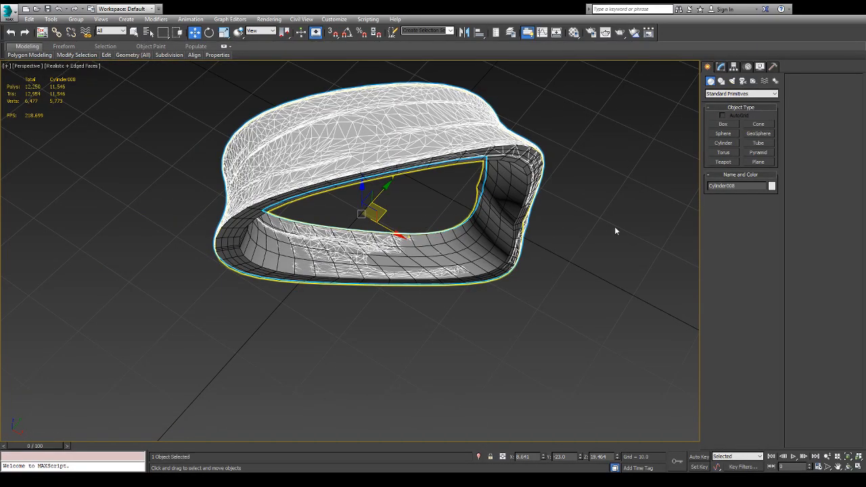
pyautogui.click(511, 200)
pyautogui.keyDown('alt'); pyautogui.moveTo(497, 231); pyautogui.dragTo(467, 192, button='middle'); pyautogui.keyUp('alt')
pyautogui.scroll(5, 268, 245)
pyautogui.scroll(2, 267, 245)
pyautogui.keyDown('alt'); pyautogui.moveTo(264, 242); pyautogui.dragTo(290, 245, button='middle'); pyautogui.keyUp('alt')
pyautogui.scroll(-5, 297, 248)
pyautogui.keyDown('alt'); pyautogui.moveTo(365, 253); pyautogui.dragTo(381, 238, button='middle'); pyautogui.keyUp('alt')
pyautogui.hotkey('alt', 'q')
pyautogui.scroll(5, 315, 238)
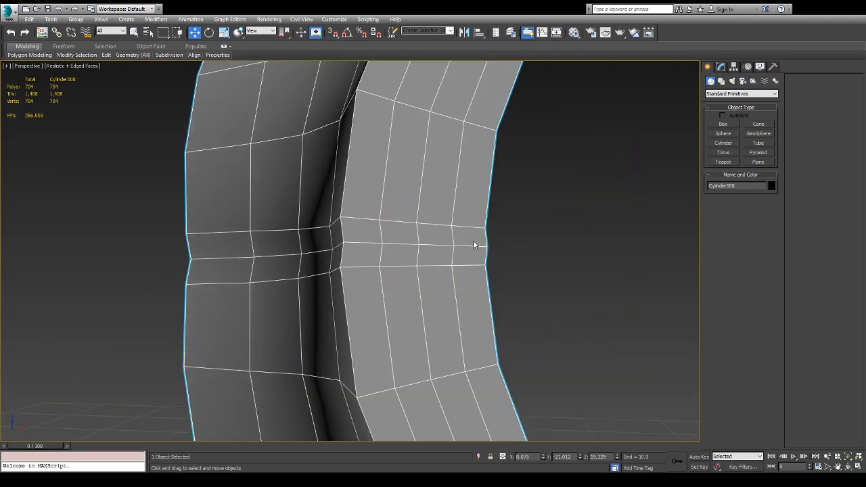
# - At polygon level, select the upper of the two narrow polygon loops across the band and delete it
pyautogui.click(722, 67)
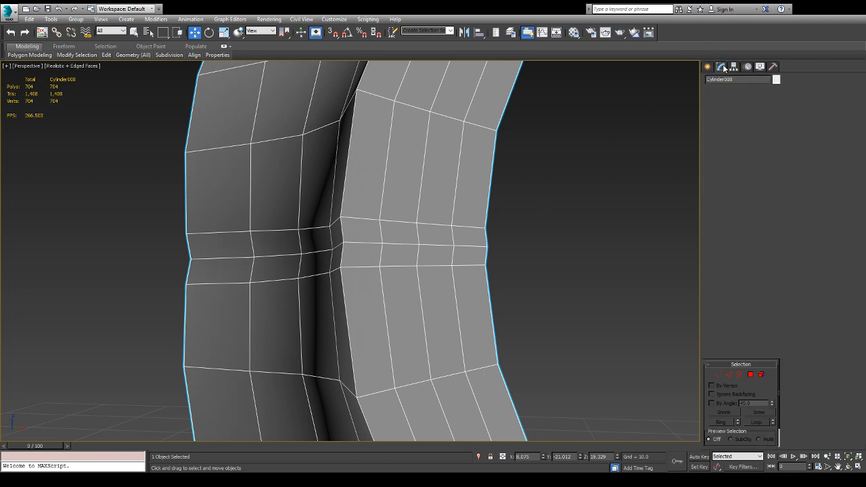
pyautogui.press('4')
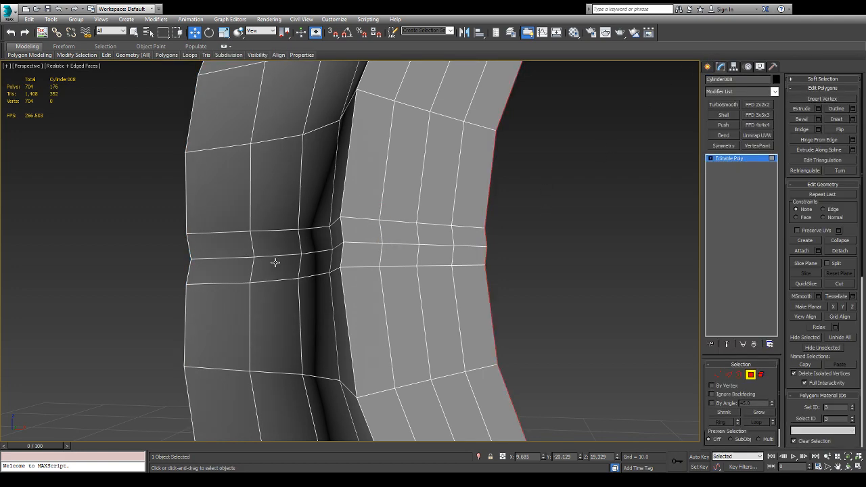
pyautogui.click(235, 247)
pyautogui.keyDown('shift'); pyautogui.click(275, 244); pyautogui.keyUp('shift')
pyautogui.keyDown('alt'); pyautogui.moveTo(282, 244); pyautogui.dragTo(406, 239, button='middle'); pyautogui.keyUp('alt')
pyautogui.press('Delete')
# - Select the remaining narrow polygon loop below the gap, then clear the selection
pyautogui.click(282, 260)
pyautogui.keyDown('shift'); pyautogui.click(338, 259); pyautogui.keyUp('shift')
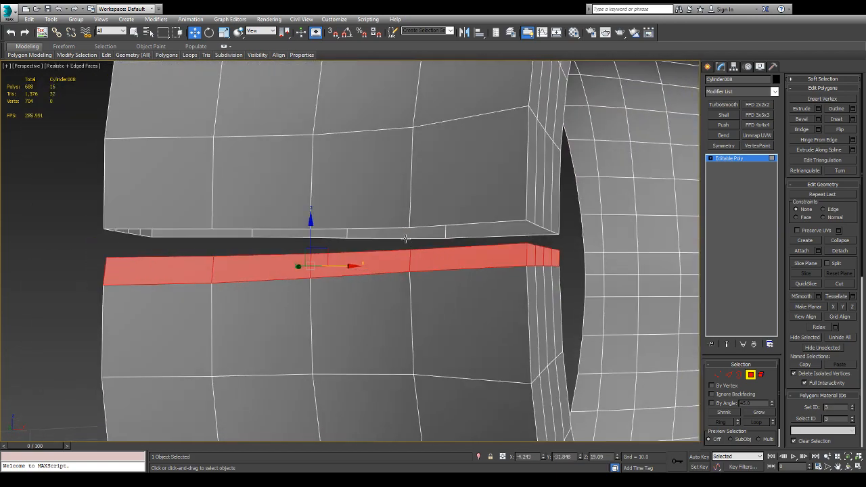
pyautogui.click(201, 295)
# - Select the polygon loop that runs lengthwise around the outside of the band
pyautogui.click(239, 274)
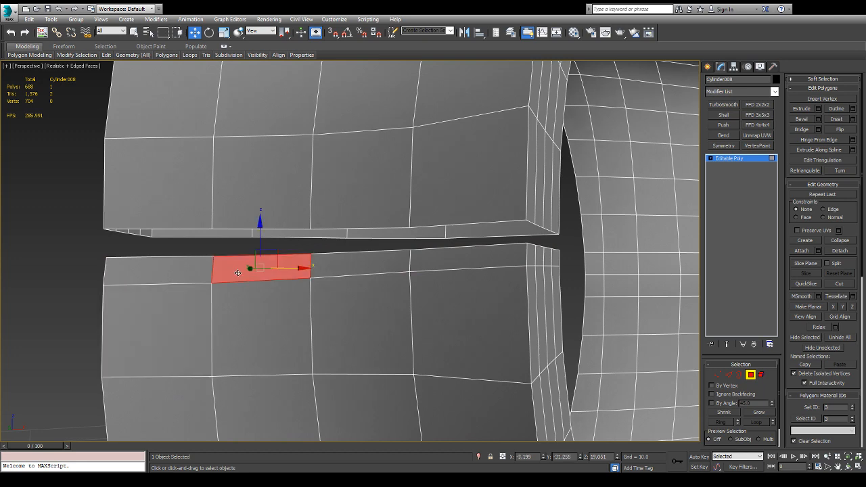
pyautogui.scroll(-5, 269, 278)
pyautogui.scroll(5, 269, 278)
pyautogui.scroll(-5, 269, 279)
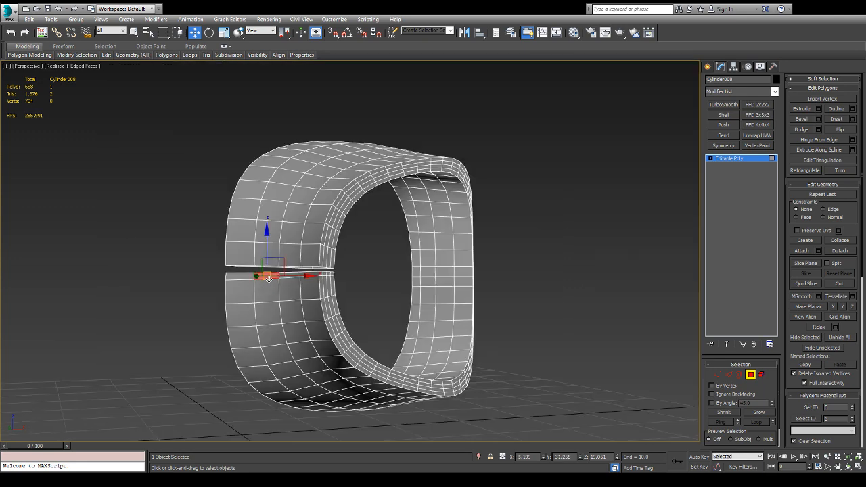
pyautogui.scroll(5, 269, 280)
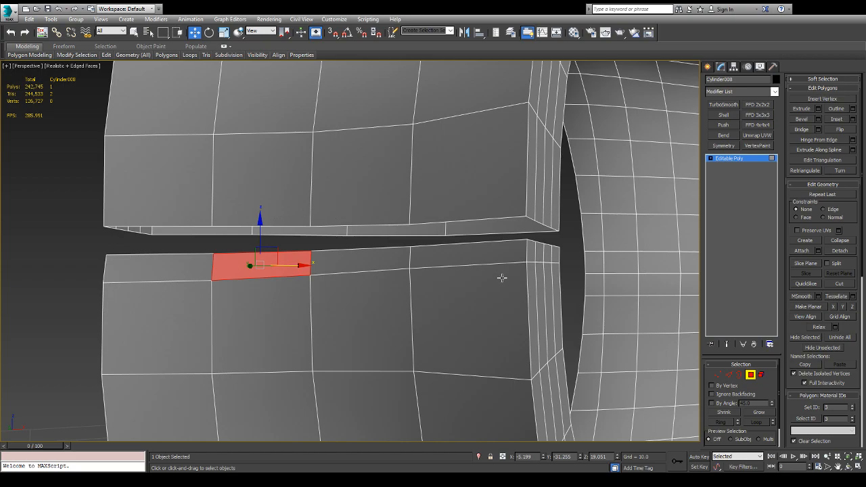
pyautogui.scroll(-5, 381, 268)
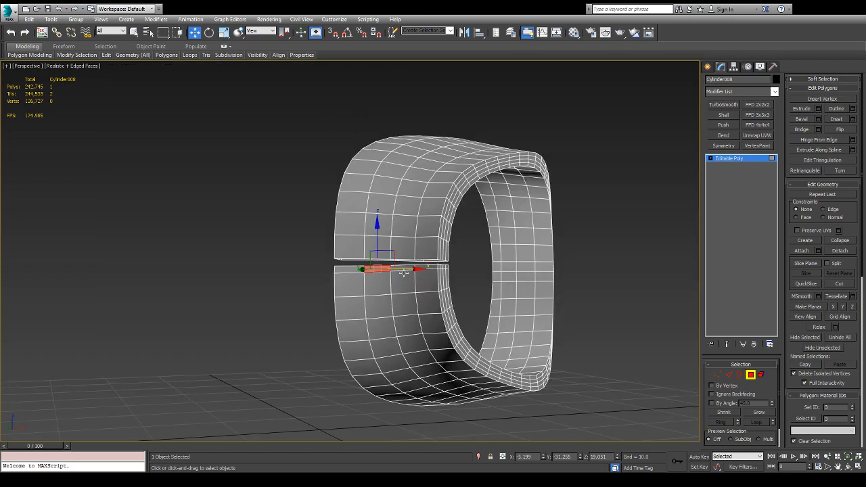
pyautogui.keyDown('alt'); pyautogui.moveTo(404, 273); pyautogui.dragTo(381, 231, button='middle'); pyautogui.keyUp('alt')
pyautogui.scroll(6, 393, 230)
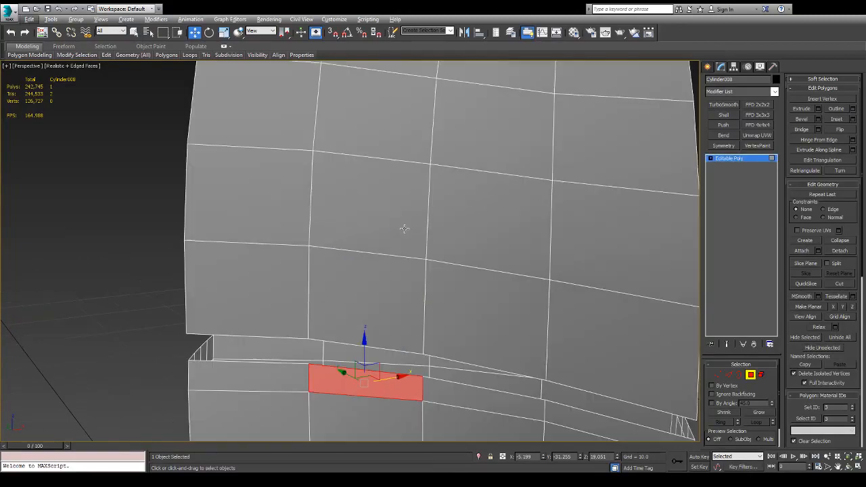
pyautogui.scroll(-10, 404, 228)
pyautogui.scroll(4, 404, 229)
pyautogui.keyDown('alt'); pyautogui.moveTo(403, 219); pyautogui.dragTo(387, 215, button='middle'); pyautogui.keyUp('alt')
pyautogui.keyDown('shift'); pyautogui.click(406, 198); pyautogui.keyUp('shift')
pyautogui.scroll(5, 395, 221)
pyautogui.scroll(-3, 387, 215)
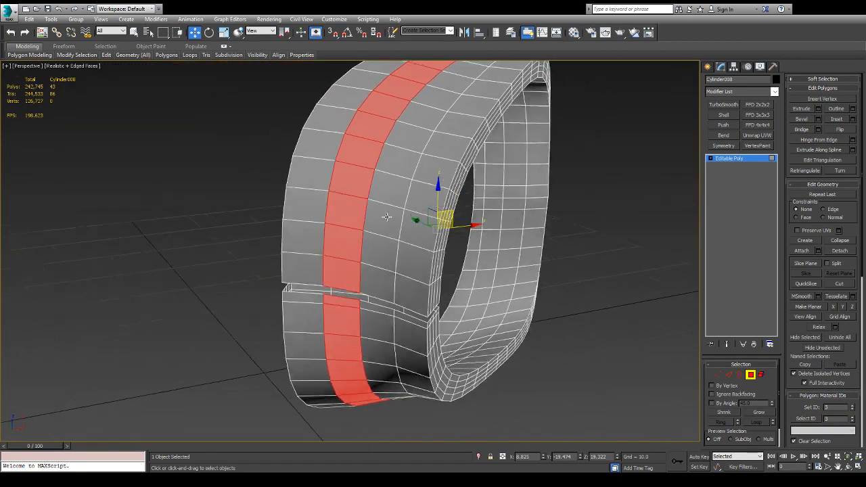
pyautogui.scroll(2, 387, 215)
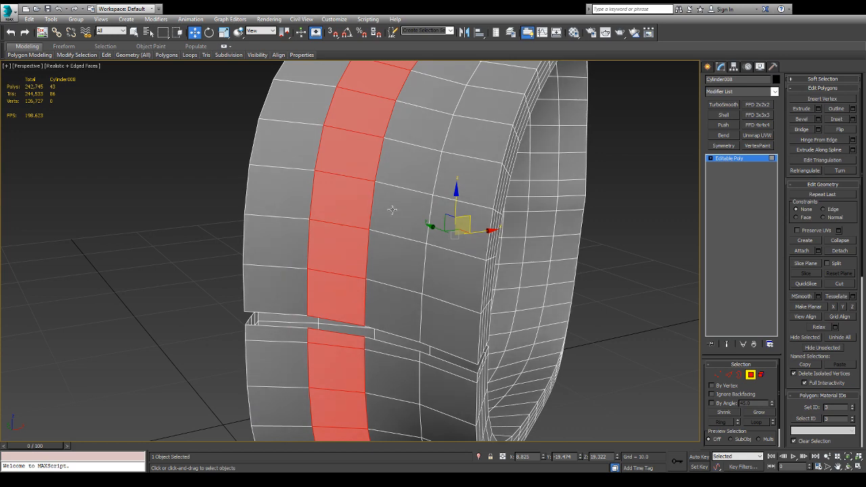
# - Clear the selection, reselect the lengthwise polygon loop and extend the selection with a loop crossing the band above the gap
pyautogui.scroll(-5, 396, 209)
pyautogui.click(556, 215)
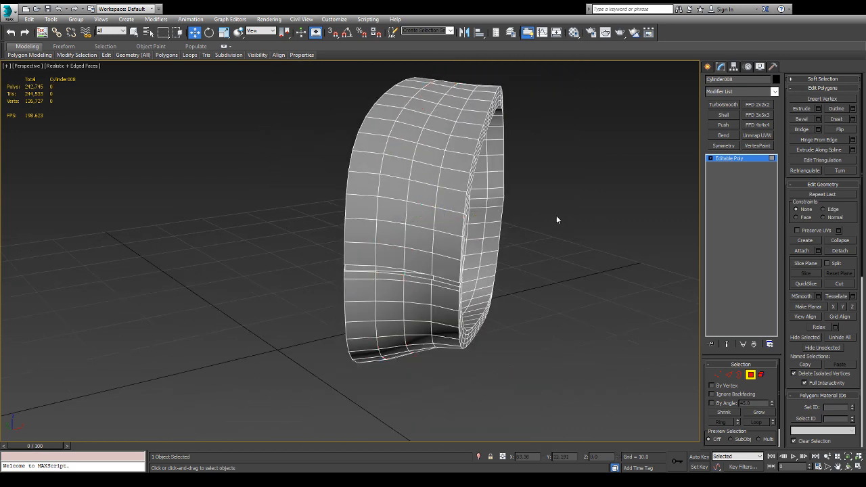
pyautogui.click(391, 212)
pyautogui.keyDown('shift'); pyautogui.click(384, 186); pyautogui.keyUp('shift')
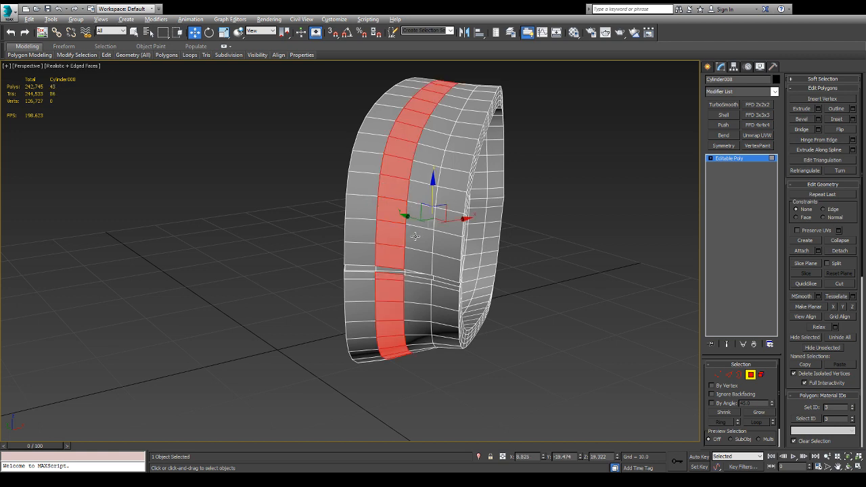
pyautogui.keyDown('shift'); pyautogui.click(363, 211); pyautogui.keyUp('shift')
pyautogui.keyDown('alt'); pyautogui.moveTo(363, 211); pyautogui.dragTo(260, 169, button='middle'); pyautogui.keyUp('alt')
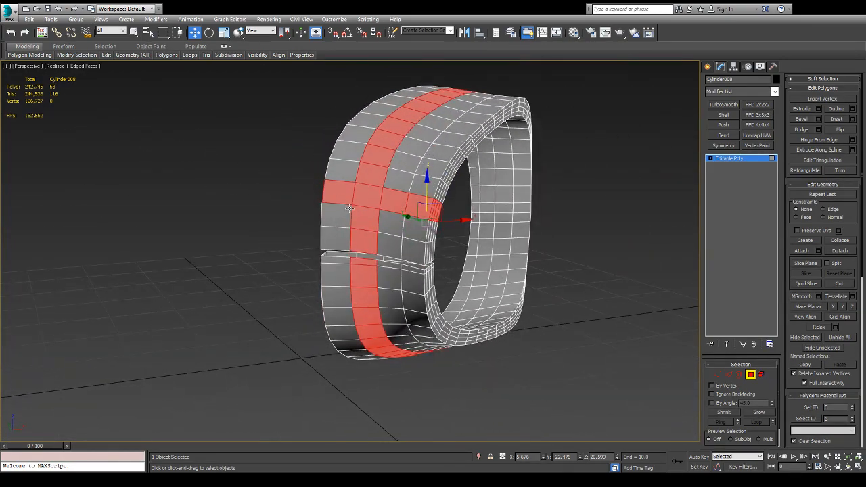
# - Select only the lengthwise polygon loop again from two neighbouring polygons, then clear the selection
pyautogui.click(261, 169)
pyautogui.click(367, 196)
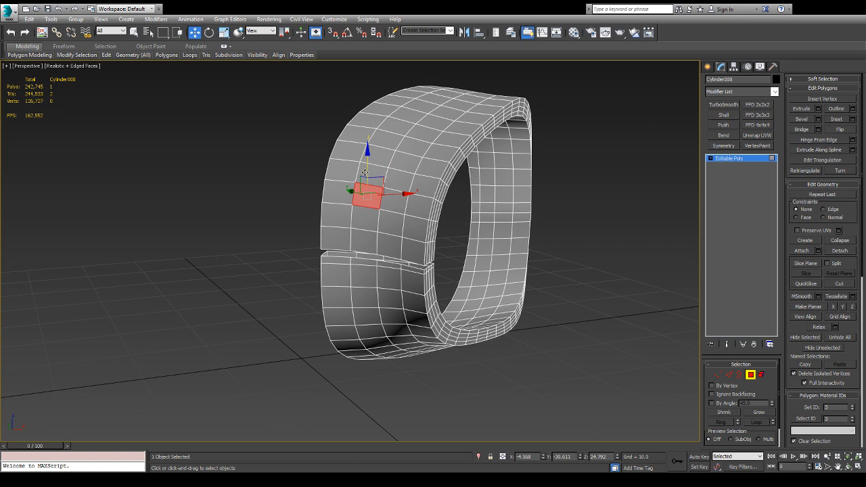
pyautogui.keyDown('shift'); pyautogui.click(365, 173); pyautogui.keyUp('shift')
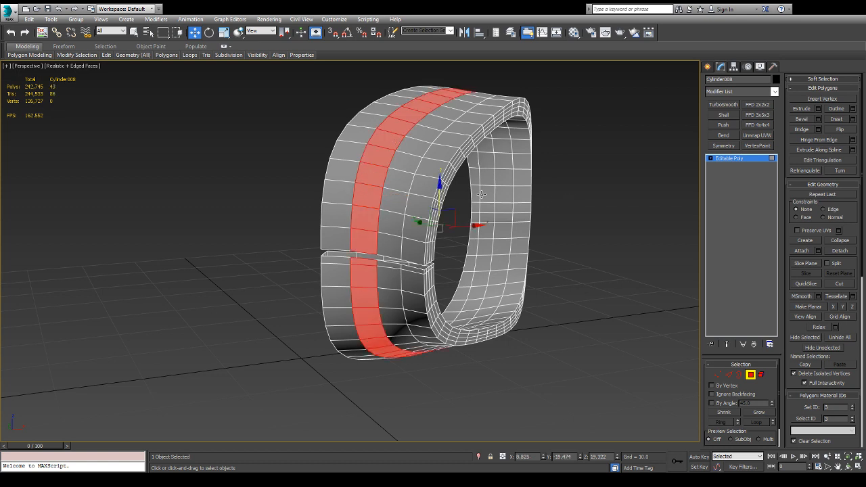
pyautogui.click(298, 190)
# - Select the full-height polygon loop that crosses the band directly above the gap
pyautogui.scroll(6, 381, 248)
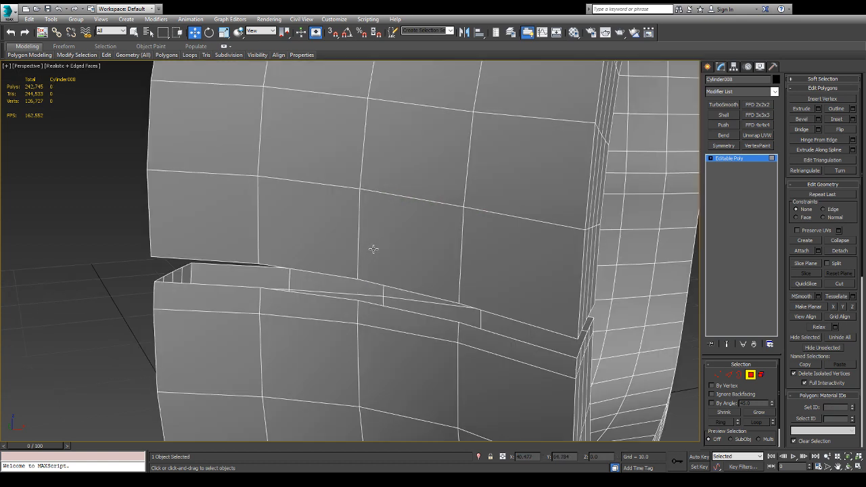
pyautogui.click(373, 249)
pyautogui.keyDown('shift'); pyautogui.click(512, 241); pyautogui.keyUp('shift')
pyautogui.keyDown('alt'); pyautogui.moveTo(513, 242); pyautogui.dragTo(466, 241, button='middle'); pyautogui.keyUp('alt')
pyautogui.scroll(-5, 451, 230)
pyautogui.scroll(3, 467, 241)
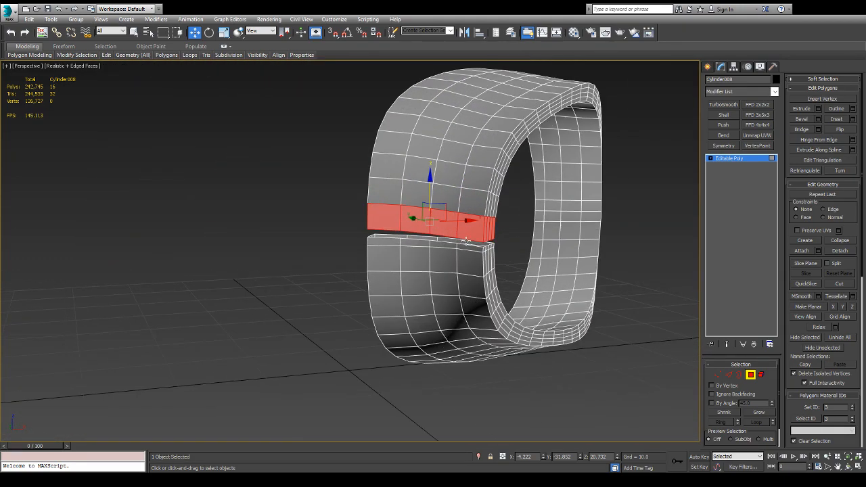
# - Select and delete the narrow polygon loop directly below the gap, then switch the band to edge level
pyautogui.scroll(5, 466, 241)
pyautogui.click(372, 254)
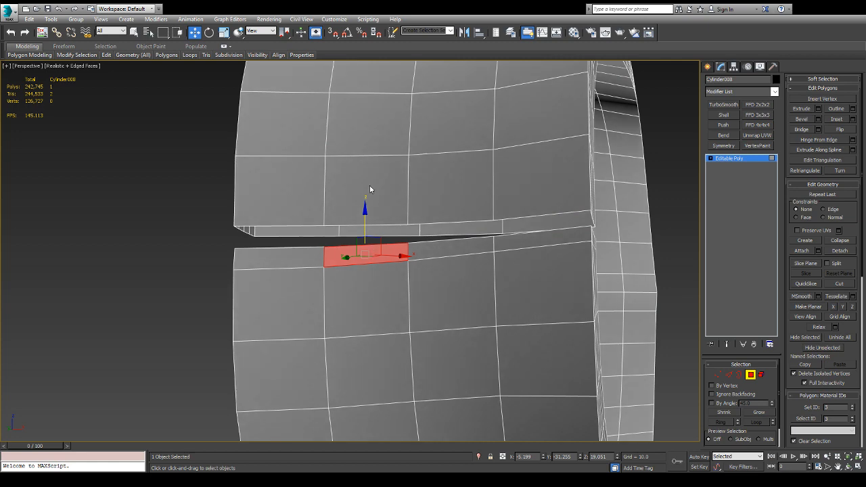
pyautogui.keyDown('alt'); pyautogui.moveTo(239, 242); pyautogui.dragTo(245, 269, button='middle'); pyautogui.keyUp('alt')
pyautogui.keyDown('shift'); pyautogui.click(446, 254); pyautogui.keyUp('shift')
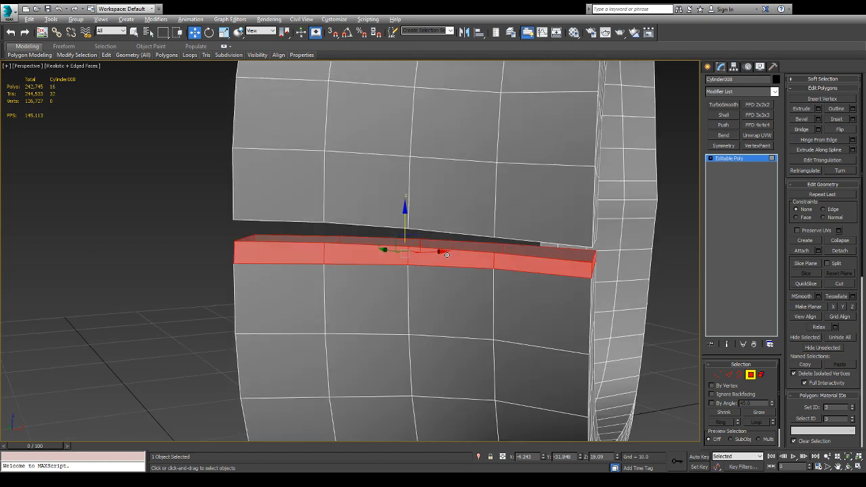
pyautogui.moveTo(447, 255)
pyautogui.keyDown('alt'); pyautogui.mouseDown(button='middle')
pyautogui.moveTo(326, 252)
pyautogui.moveTo(461, 253)
pyautogui.mouseUp(button='middle'); pyautogui.keyUp('alt')
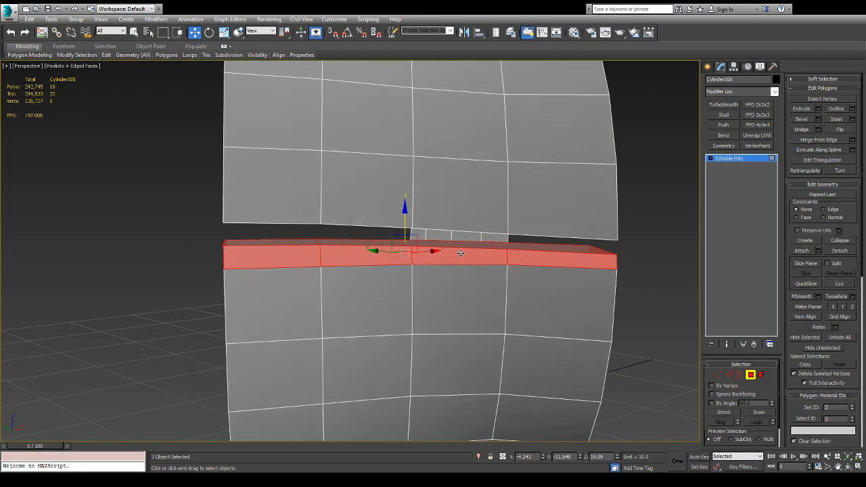
pyautogui.press('Delete')
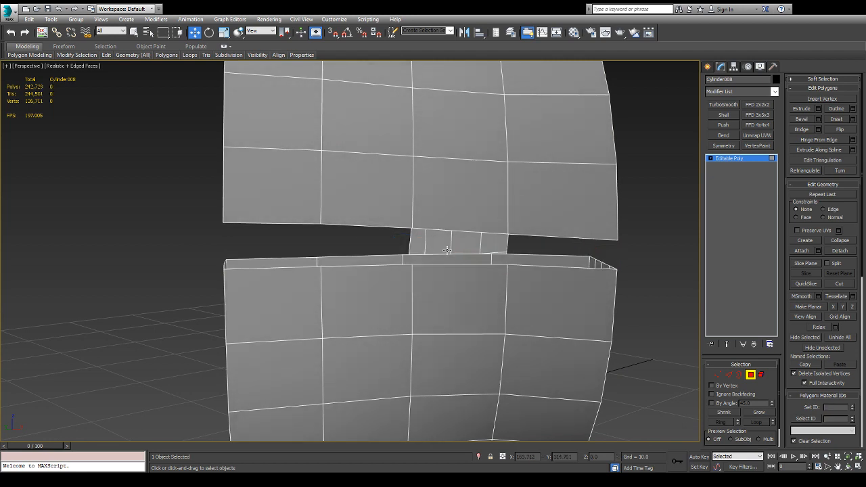
pyautogui.press('2')
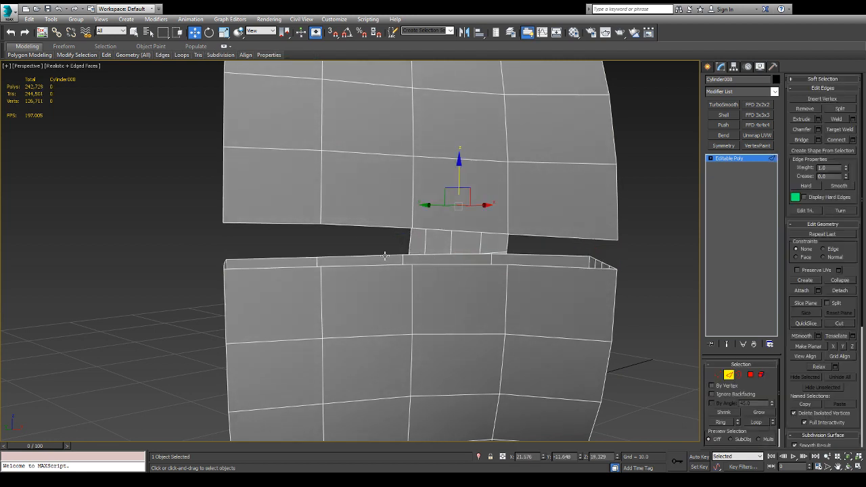
# - Bridge the two open borders above and below the gap to close the band
pyautogui.click(384, 255)
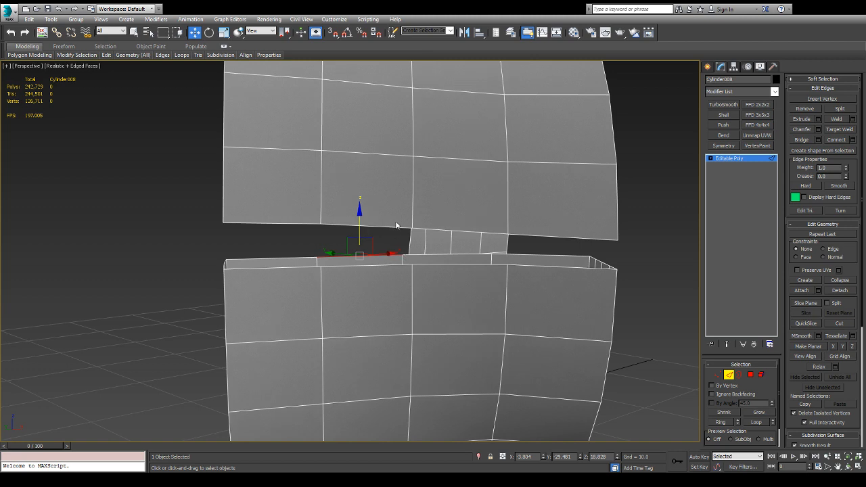
pyautogui.press('3')
pyautogui.click(428, 256)
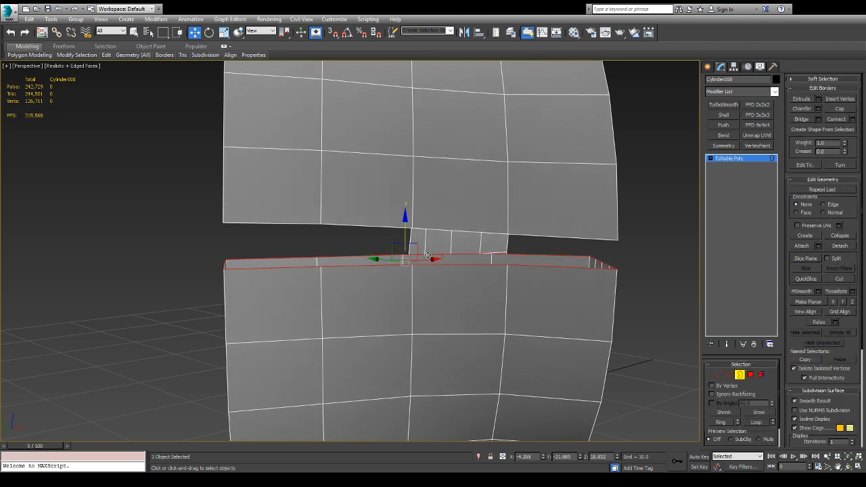
pyautogui.keyDown('ctrl'); pyautogui.click(456, 229); pyautogui.keyUp('ctrl')
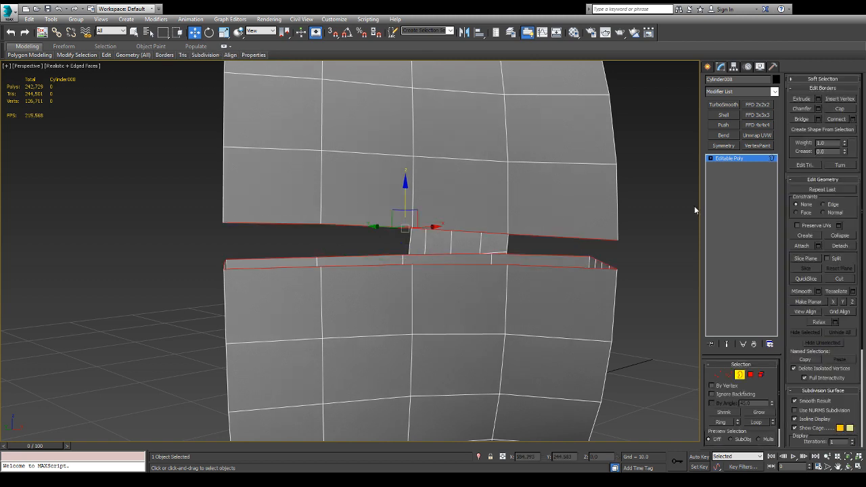
pyautogui.click(802, 118)
pyautogui.keyDown('alt'); pyautogui.moveTo(535, 203); pyautogui.dragTo(423, 215, button='middle'); pyautogui.keyUp('alt')
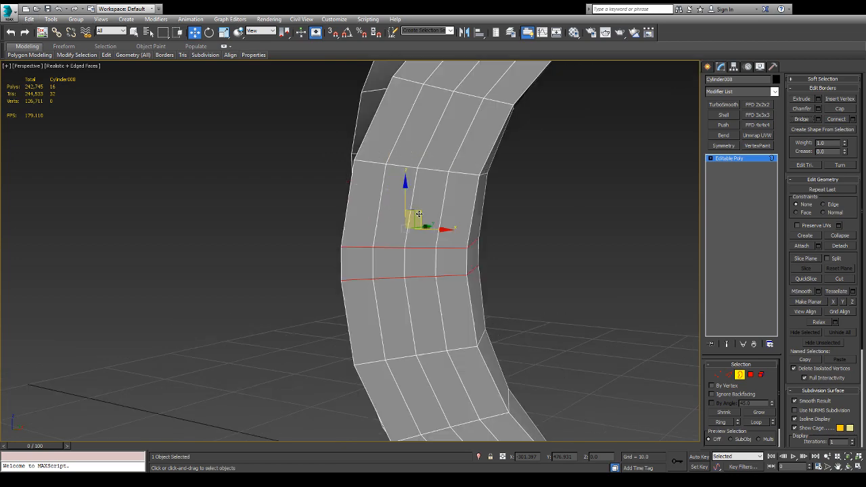
pyautogui.scroll(5, 539, 235)
pyautogui.keyDown('alt'); pyautogui.moveTo(561, 235); pyautogui.dragTo(490, 225, button='middle'); pyautogui.keyUp('alt')
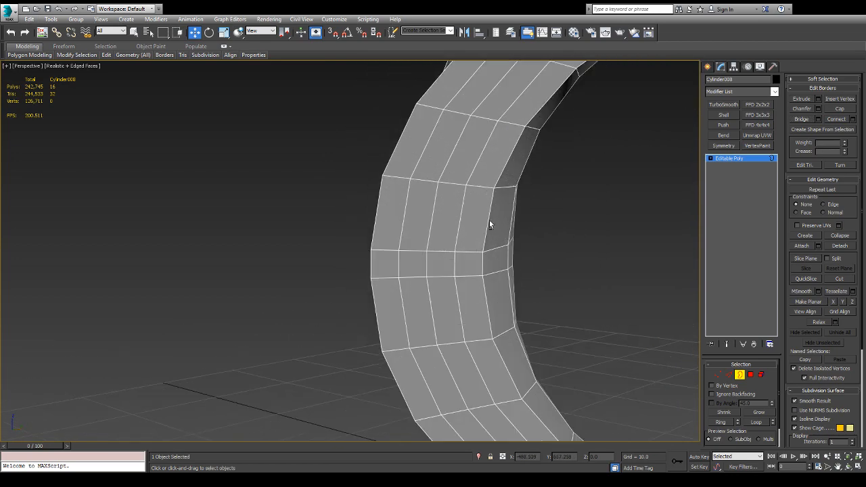
# - Remove one of the edge loops running lengthwise around the band's side rim, along with its vertices
pyautogui.press('2')
pyautogui.doubleClick(456, 215)
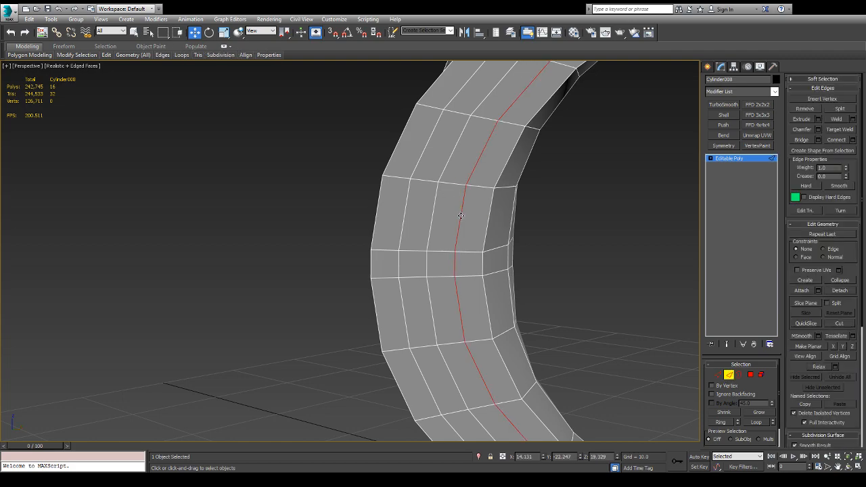
pyautogui.scroll(-6, 570, 231)
pyautogui.keyDown('alt'); pyautogui.moveTo(569, 230); pyautogui.dragTo(412, 237, button='middle'); pyautogui.keyUp('alt')
pyautogui.scroll(5, 478, 232)
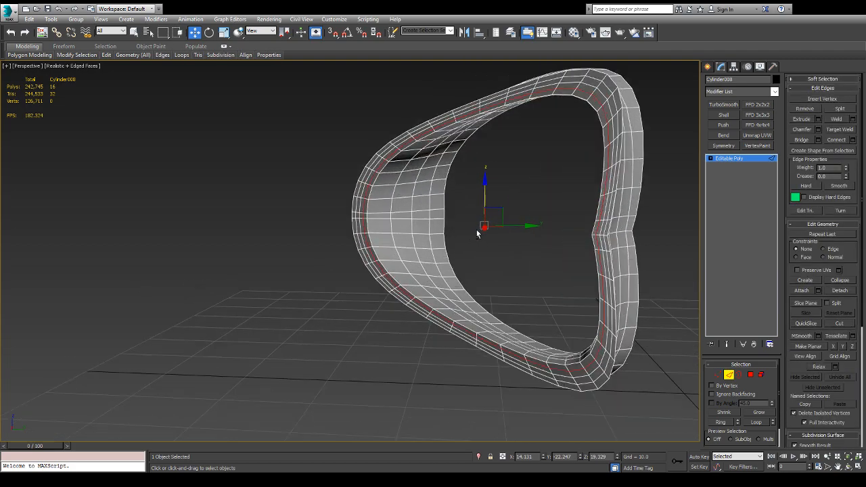
pyautogui.keyDown('alt'); pyautogui.moveTo(478, 233); pyautogui.dragTo(515, 220, button='middle'); pyautogui.keyUp('alt')
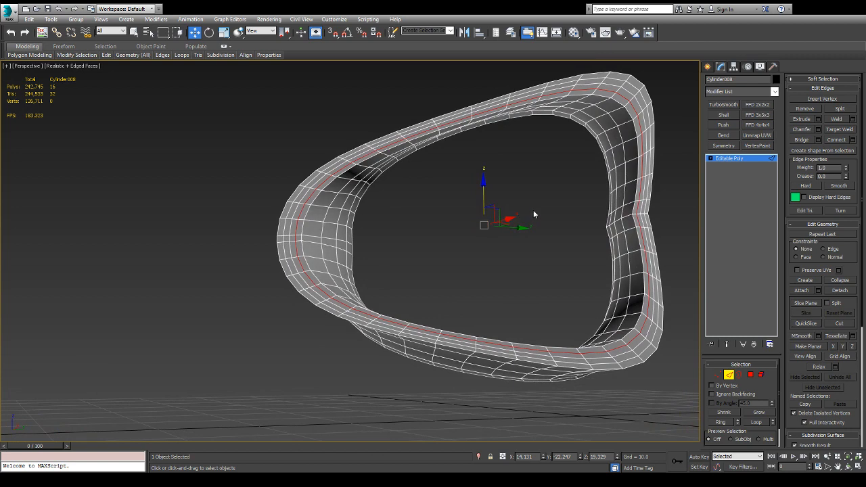
pyautogui.hotkey('ctrl', 'BackSpace')
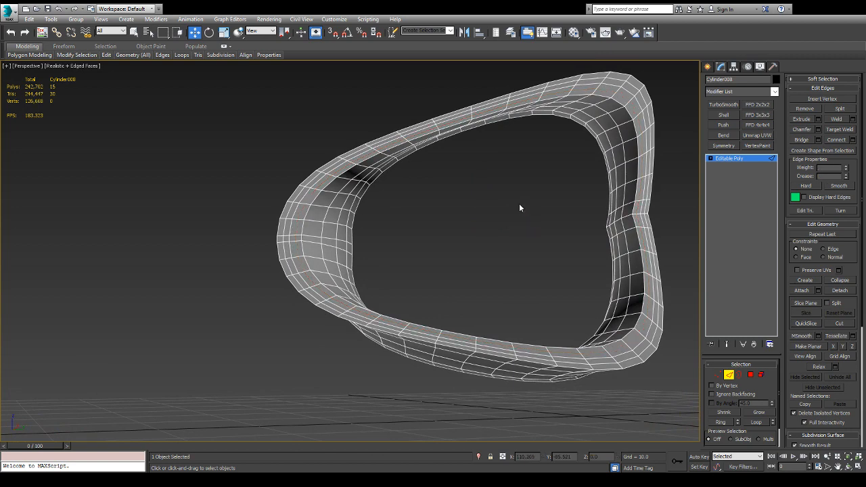
# - Select the two remaining inner edge loops along the same side rim of the band and remove them
pyautogui.scroll(10, 304, 219)
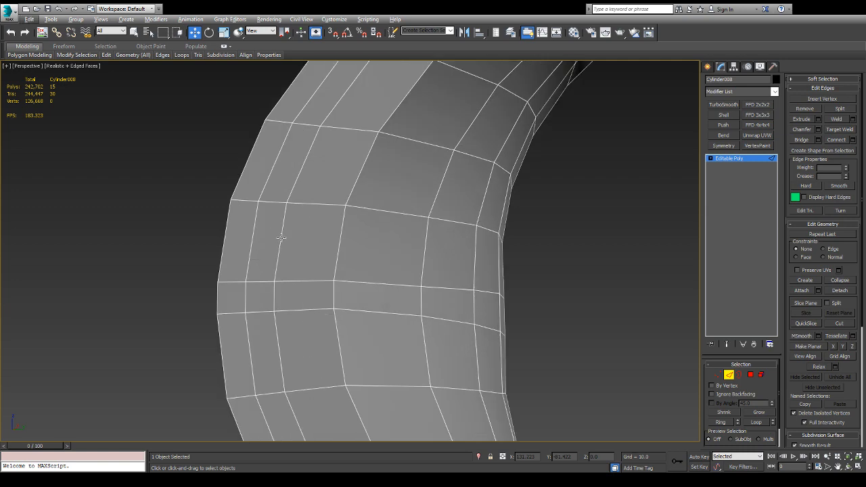
pyautogui.doubleClick(280, 237)
pyautogui.keyDown('ctrl'); pyautogui.doubleClick(252, 240); pyautogui.keyUp('ctrl')
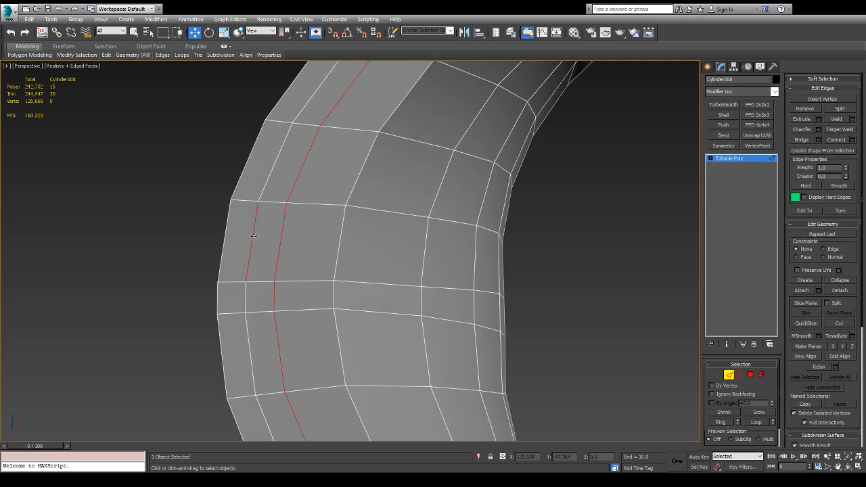
pyautogui.scroll(-10, 291, 205)
pyautogui.keyDown('alt'); pyautogui.moveTo(370, 242); pyautogui.dragTo(522, 254, button='middle'); pyautogui.keyUp('alt')
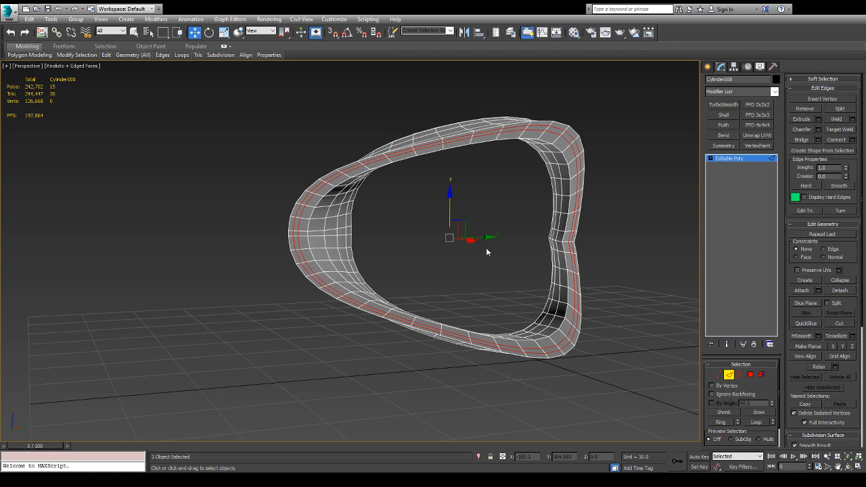
pyautogui.press('BackSpace')
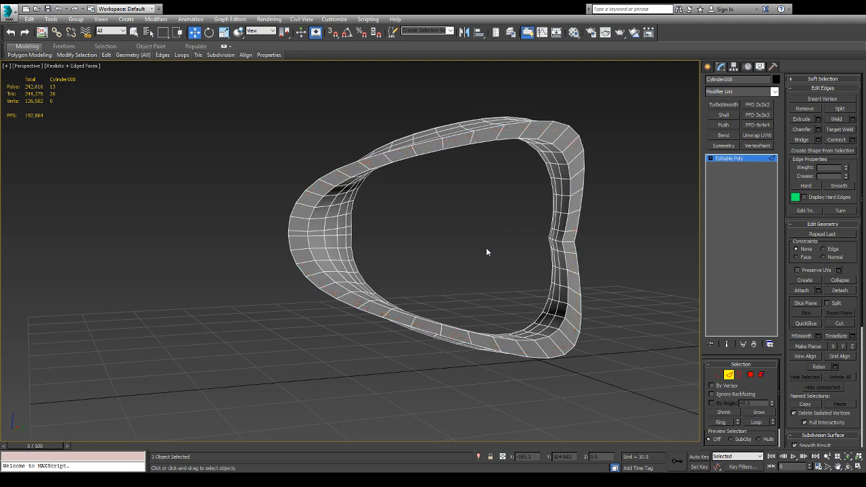
# - Select the three inner edge loops running around the opposite side rim of the band and remove them
pyautogui.keyDown('alt'); pyautogui.moveTo(382, 220); pyautogui.dragTo(267, 226, button='middle'); pyautogui.keyUp('alt')
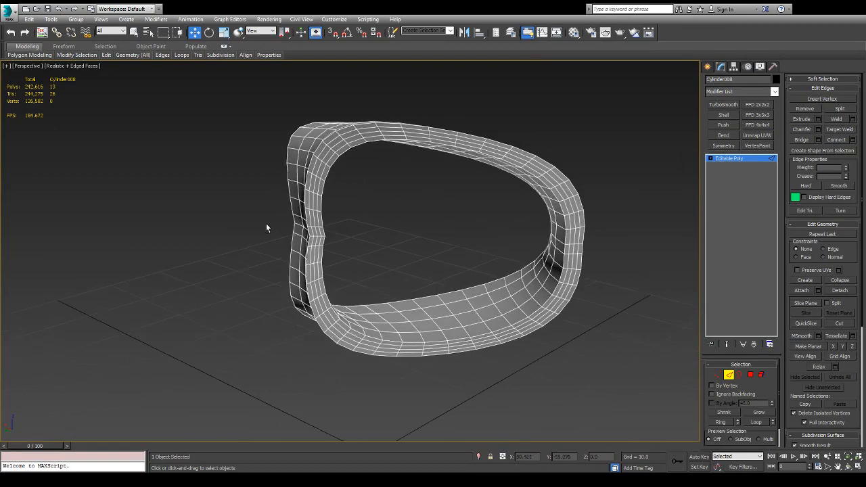
pyautogui.scroll(3, 414, 170)
pyautogui.keyDown('alt'); pyautogui.moveTo(414, 170); pyautogui.dragTo(426, 196, button='middle'); pyautogui.keyUp('alt')
pyautogui.scroll(6, 426, 195)
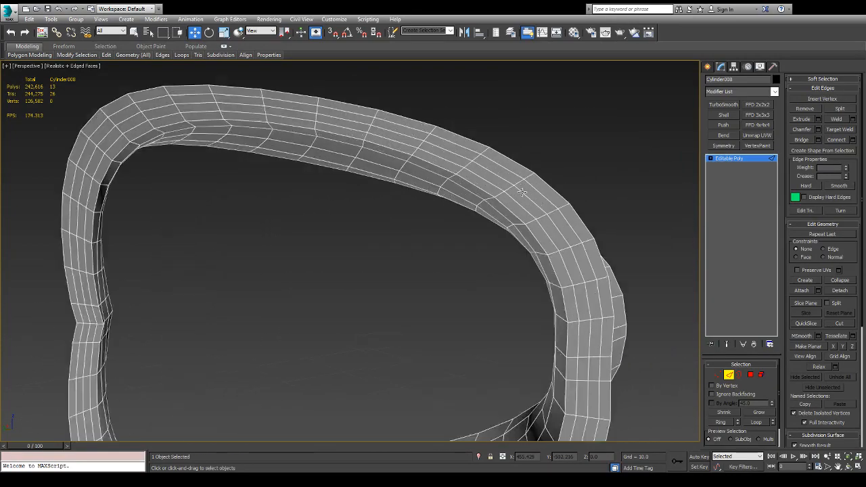
pyautogui.doubleClick(528, 197)
pyautogui.keyDown('ctrl'); pyautogui.doubleClick(513, 221); pyautogui.keyUp('ctrl')
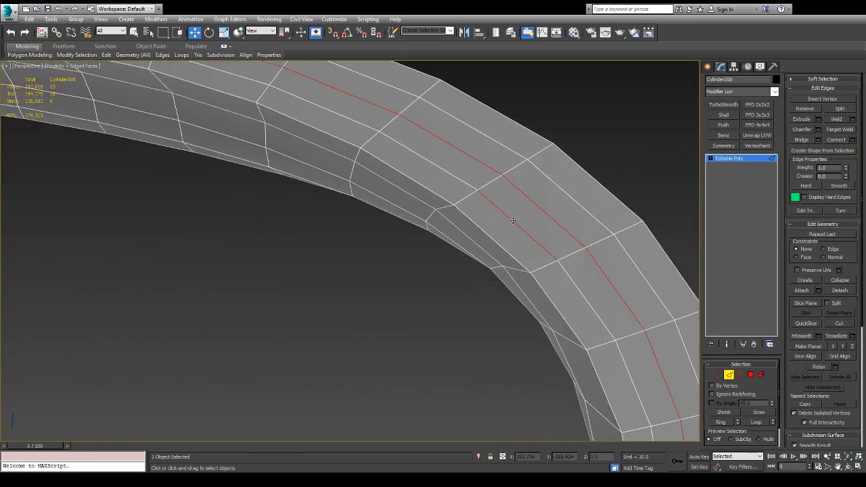
pyautogui.keyDown('ctrl'); pyautogui.doubleClick(568, 194); pyautogui.keyUp('ctrl')
pyautogui.scroll(-5, 468, 219)
pyautogui.scroll(-8, 467, 219)
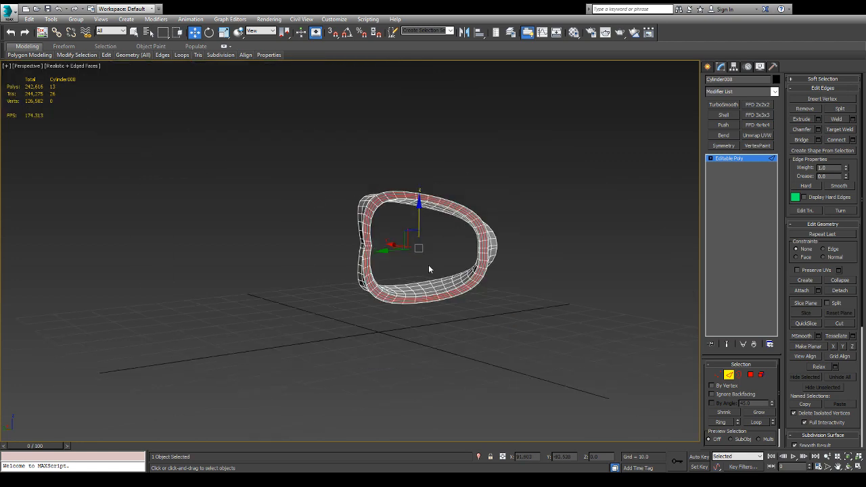
pyautogui.scroll(6, 429, 265)
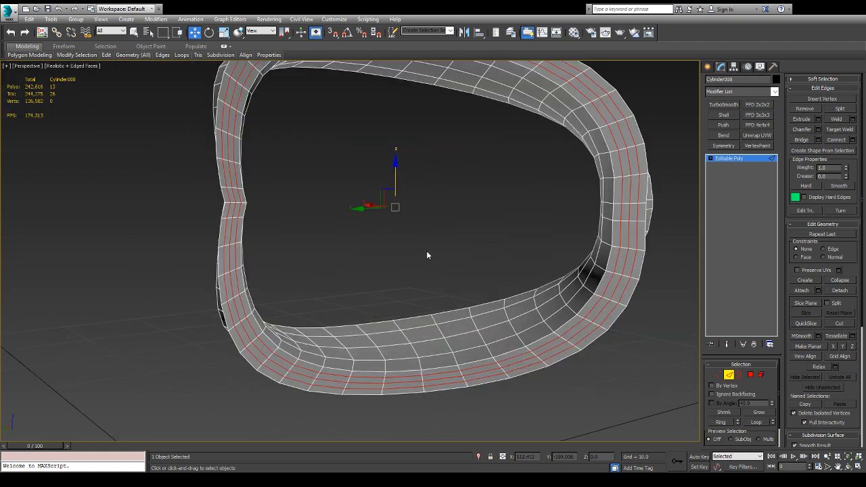
pyautogui.click(427, 253)
pyautogui.scroll(-4, 440, 251)
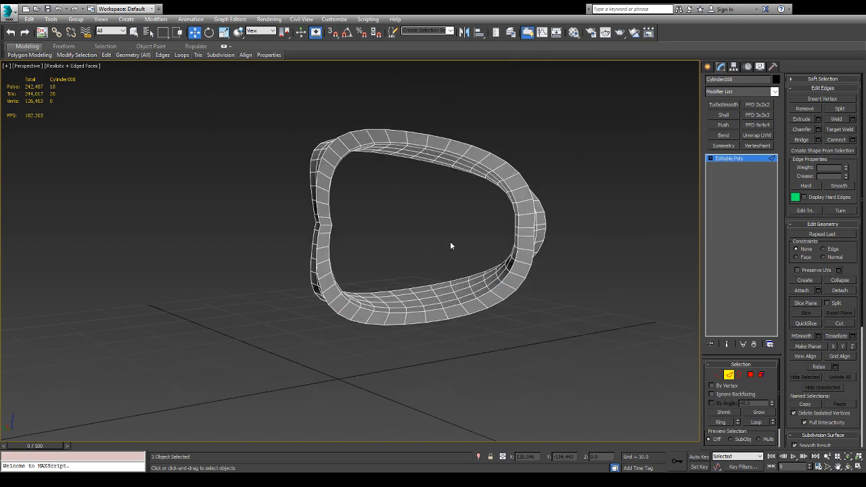
# - Select a crosswise edge loop, extend the selection to alternate loops around the whole band, and remove them with their vertices
pyautogui.keyDown('alt'); pyautogui.moveTo(451, 245); pyautogui.dragTo(314, 277, button='middle'); pyautogui.keyUp('alt')
pyautogui.scroll(3, 427, 210)
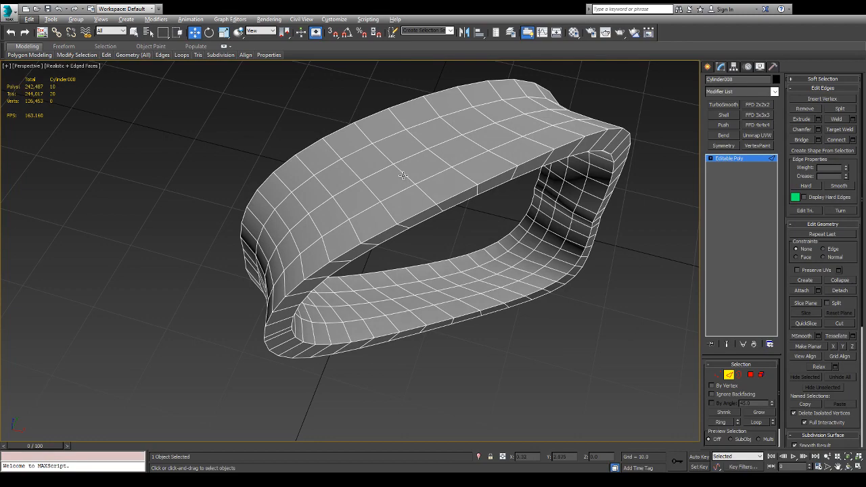
pyautogui.doubleClick(404, 173)
pyautogui.keyDown('alt'); pyautogui.moveTo(404, 173); pyautogui.dragTo(358, 156, button='middle'); pyautogui.keyUp('alt')
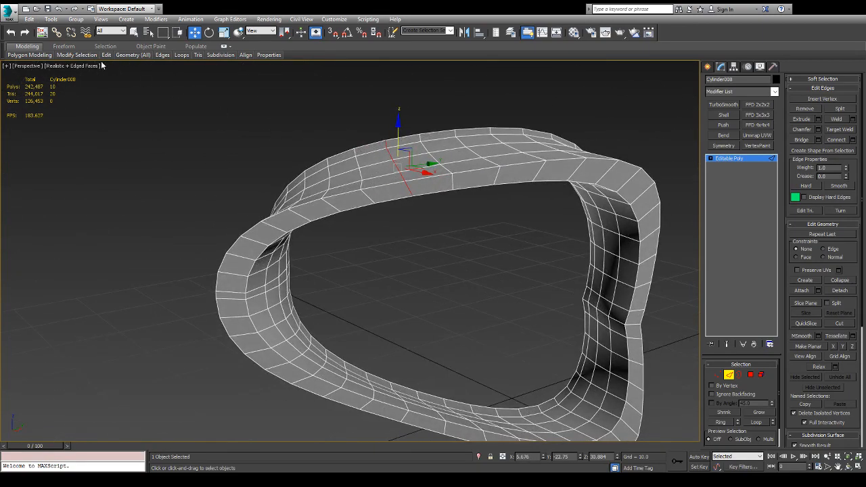
pyautogui.click(116, 122)
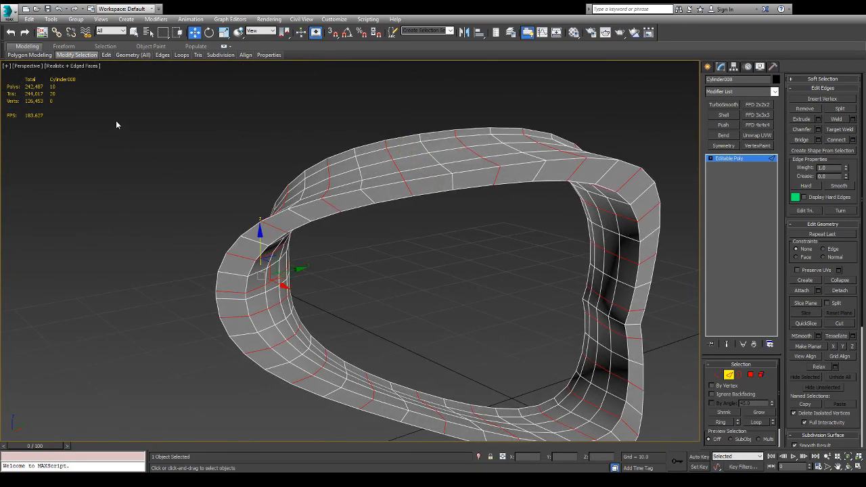
pyautogui.keyDown('alt'); pyautogui.moveTo(453, 134); pyautogui.dragTo(457, 168, button='middle'); pyautogui.keyUp('alt')
pyautogui.scroll(-5, 576, 167)
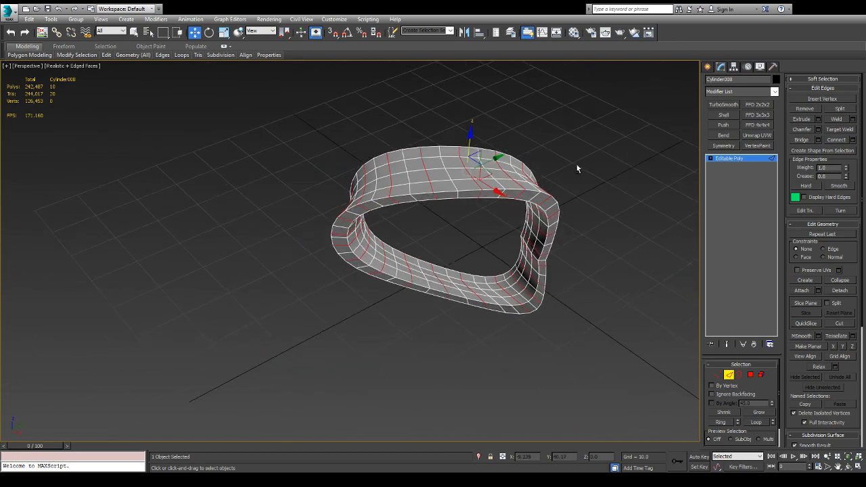
pyautogui.keyDown('alt'); pyautogui.moveTo(576, 166); pyautogui.dragTo(617, 181, button='middle'); pyautogui.keyUp('alt')
pyautogui.hotkey('ctrl', 'BackSpace')
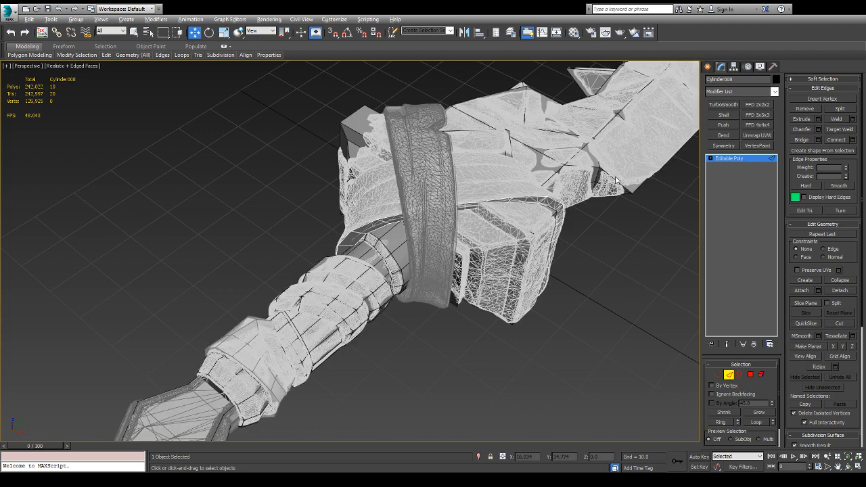
# - Leave edge editing, select the high-poly strap together with its simplified low-poly band, and isolate both
pyautogui.keyDown('alt'); pyautogui.moveTo(615, 178); pyautogui.dragTo(556, 180, button='middle'); pyautogui.keyUp('alt')
pyautogui.click(515, 169)
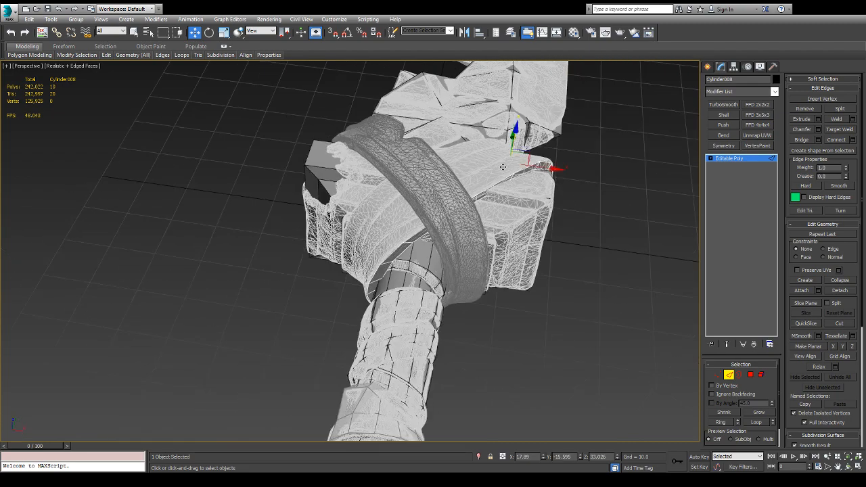
pyautogui.click(581, 174)
pyautogui.click(485, 160)
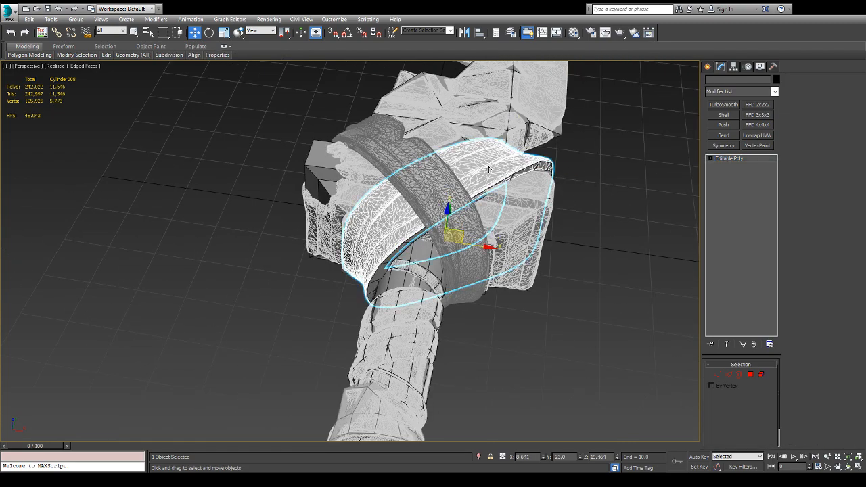
pyautogui.keyDown('ctrl'); pyautogui.click(383, 274); pyautogui.keyUp('ctrl')
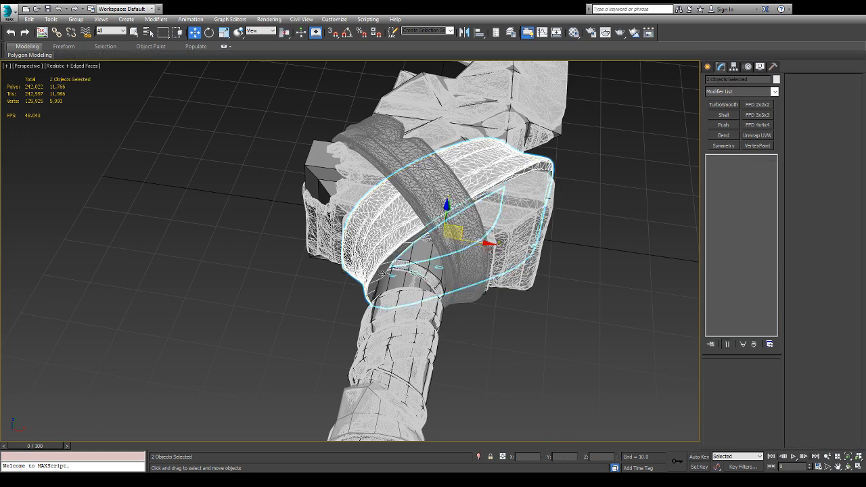
pyautogui.hotkey('alt', 'q')
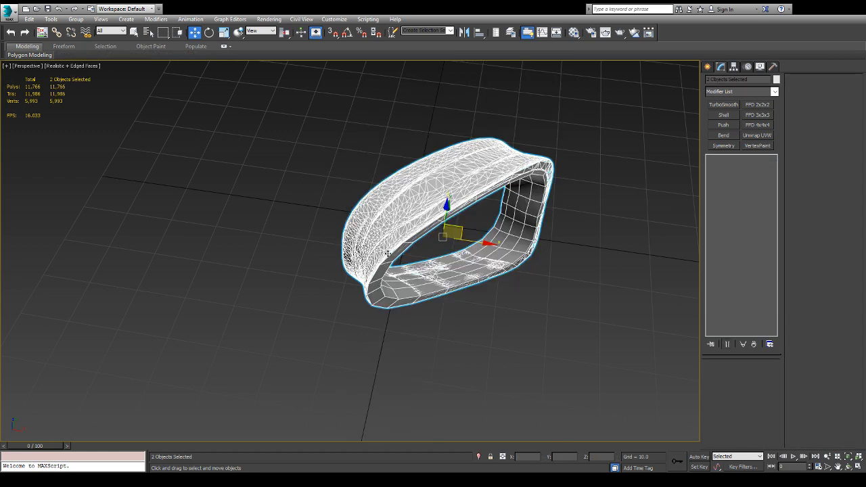
# - Examine how the low-poly band fits the high-poly strap from another angle, and end the isolation
pyautogui.click(604, 161)
pyautogui.keyDown('alt'); pyautogui.moveTo(604, 161); pyautogui.dragTo(521, 139, button='middle'); pyautogui.keyUp('alt')
pyautogui.click(464, 145)
pyautogui.keyDown('alt'); pyautogui.moveTo(464, 145); pyautogui.dragTo(478, 132, button='middle'); pyautogui.keyUp('alt')
pyautogui.hotkey('alt', 'q')
# - Select the other high-poly strap crossing the hilt together with its low-poly band, and isolate the pair
pyautogui.moveTo(433, 135); pyautogui.dragTo(491, 197, button='middle')
pyautogui.click(379, 181)
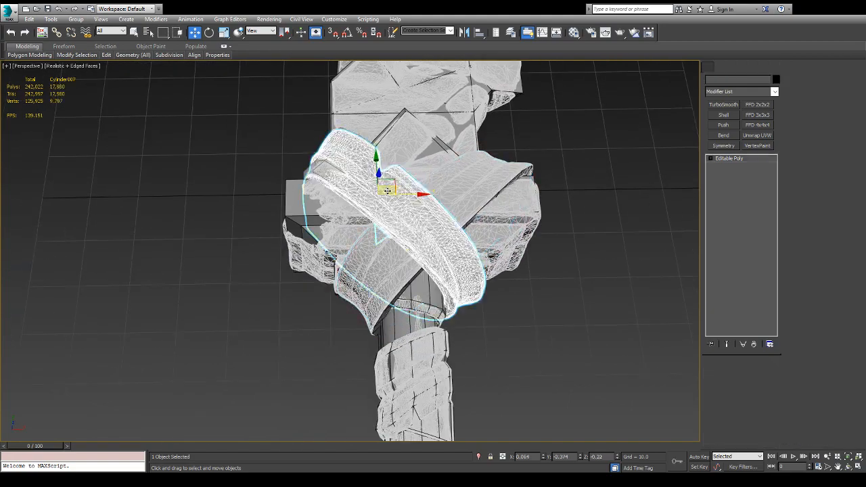
pyautogui.keyDown('alt'); pyautogui.moveTo(379, 181); pyautogui.dragTo(258, 150, button='middle'); pyautogui.keyUp('alt')
pyautogui.hotkey('alt', 'c')
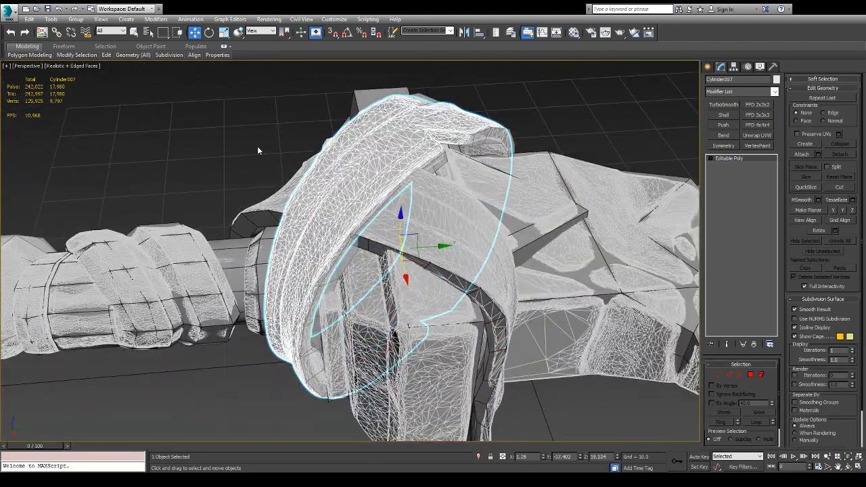
pyautogui.keyDown('ctrl'); pyautogui.click(480, 141); pyautogui.keyUp('ctrl')
pyautogui.keyDown('alt'); pyautogui.moveTo(480, 140); pyautogui.dragTo(531, 176, button='middle'); pyautogui.keyUp('alt')
pyautogui.hotkey('alt', 'q')
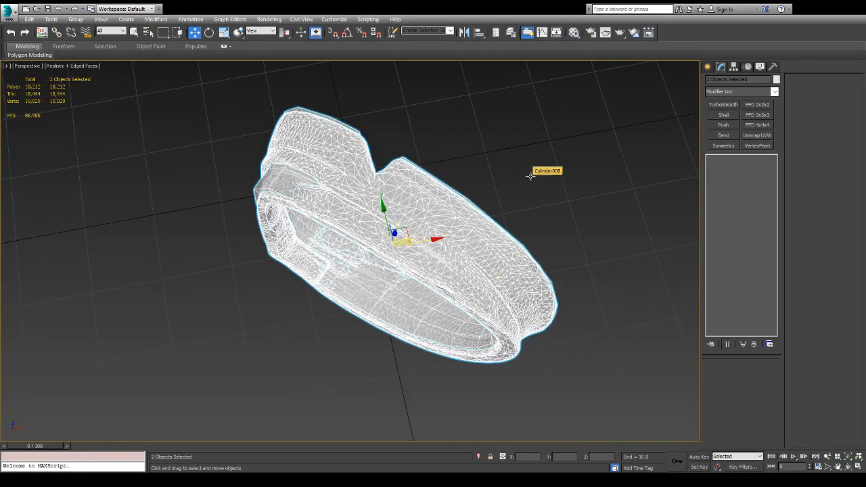
# - Examine the isolated strap pair from several sides, with only its low-poly band selected, to compare it with the high-poly mesh
pyautogui.keyDown('alt'); pyautogui.moveTo(503, 151); pyautogui.dragTo(566, 114, button='middle'); pyautogui.keyUp('alt')
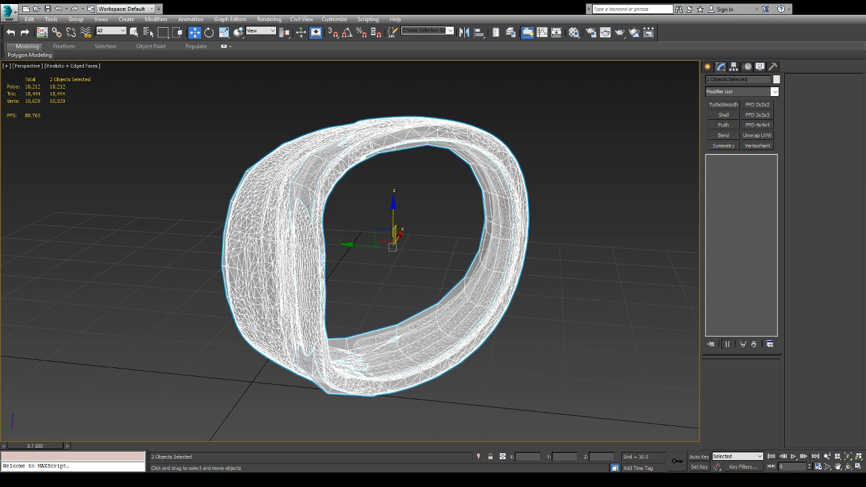
pyautogui.keyDown('alt'); pyautogui.moveTo(573, 219); pyautogui.dragTo(551, 252, button='middle'); pyautogui.keyUp('alt')
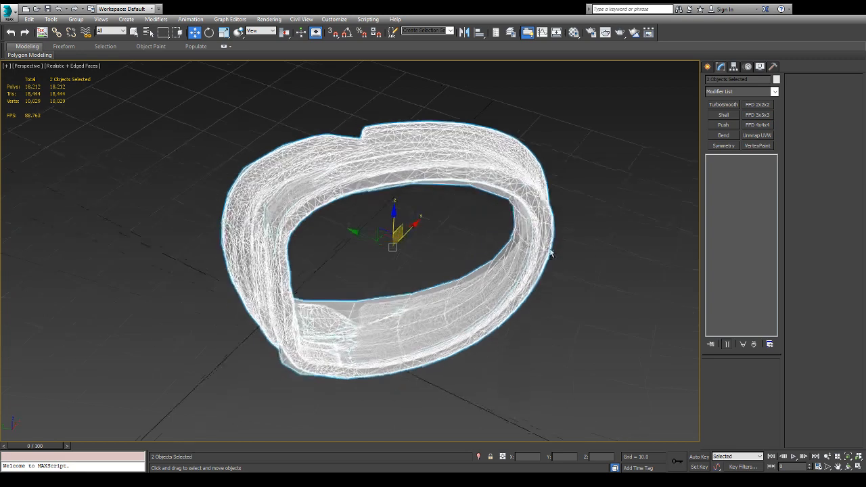
pyautogui.scroll(4, 379, 240)
pyautogui.scroll(-4, 382, 247)
pyautogui.keyDown('alt'); pyautogui.moveTo(392, 252); pyautogui.dragTo(441, 273, button='middle'); pyautogui.keyUp('alt')
pyautogui.click(341, 231)
pyautogui.keyDown('alt'); pyautogui.moveTo(532, 267); pyautogui.dragTo(564, 221, button='middle'); pyautogui.keyUp('alt')
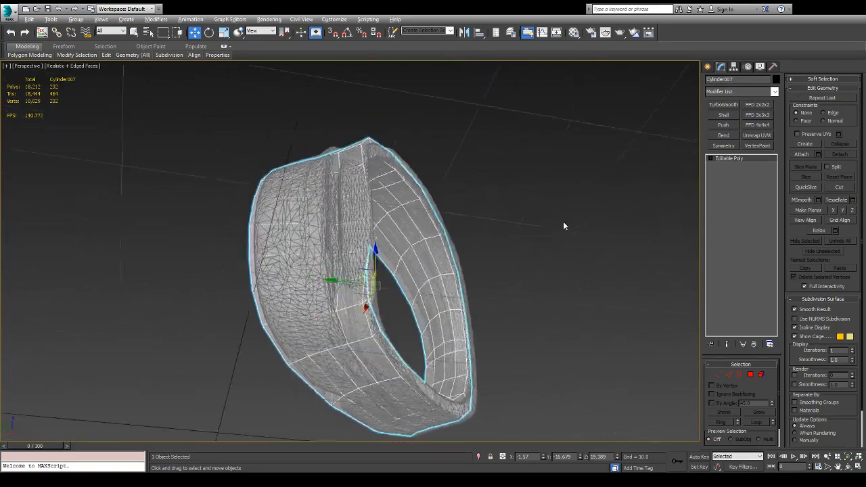
pyautogui.scroll(5, 389, 288)
pyautogui.keyDown('alt'); pyautogui.moveTo(370, 298); pyautogui.dragTo(464, 274, button='middle'); pyautogui.keyUp('alt')
pyautogui.scroll(-5, 474, 217)
pyautogui.moveTo(522, 226); pyautogui.dragTo(469, 281, button='middle')
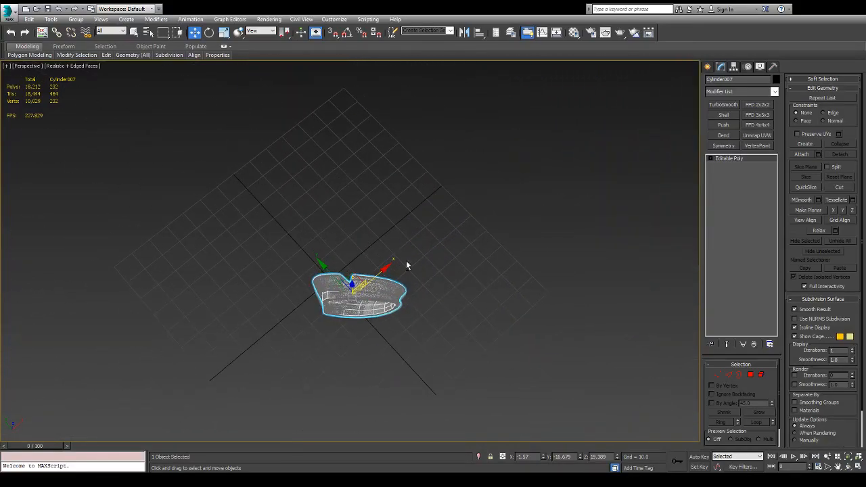
# - In polygon mode, move the low-poly band's face at the upper bend sideways and slightly up to fit the high-poly strap
pyautogui.scroll(3, 406, 265)
pyautogui.scroll(3, 316, 285)
pyautogui.keyDown('alt'); pyautogui.moveTo(316, 285); pyautogui.dragTo(359, 188, button='middle'); pyautogui.keyUp('alt')
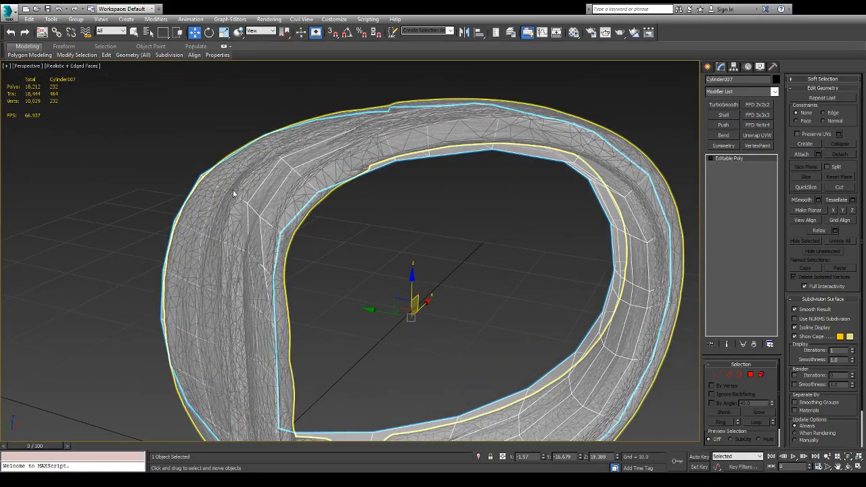
pyautogui.press('4')
pyautogui.keyDown('alt'); pyautogui.moveTo(226, 155); pyautogui.dragTo(355, 214, button='middle'); pyautogui.keyUp('alt')
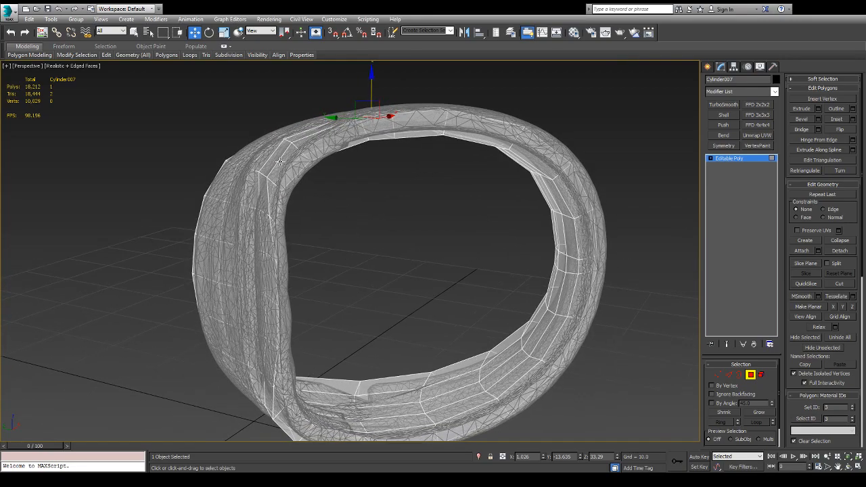
pyautogui.keyDown('alt'); pyautogui.moveTo(279, 157); pyautogui.dragTo(289, 184, button='middle'); pyautogui.keyUp('alt')
pyautogui.scroll(5, 270, 152)
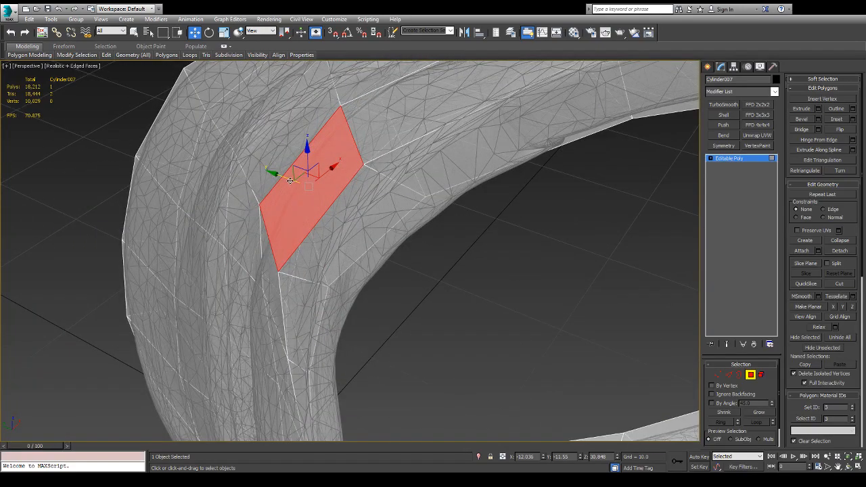
pyautogui.moveTo(290, 180); pyautogui.dragTo(307, 184)
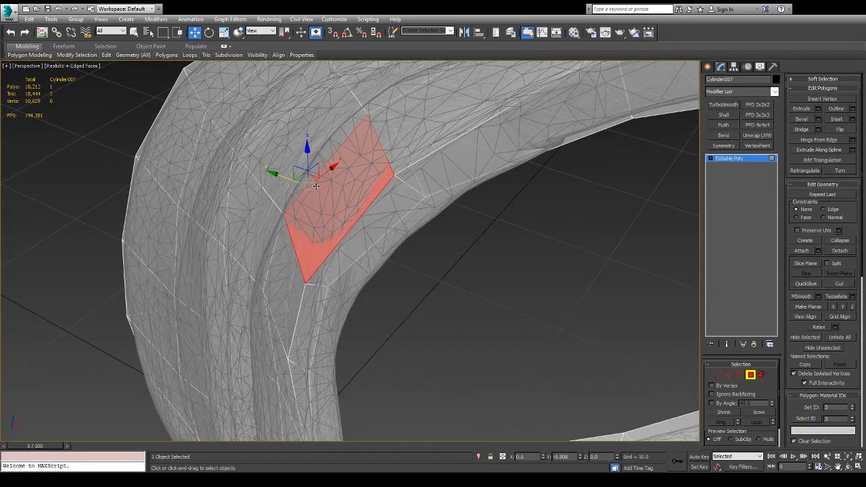
pyautogui.moveTo(333, 160); pyautogui.dragTo(334, 158)
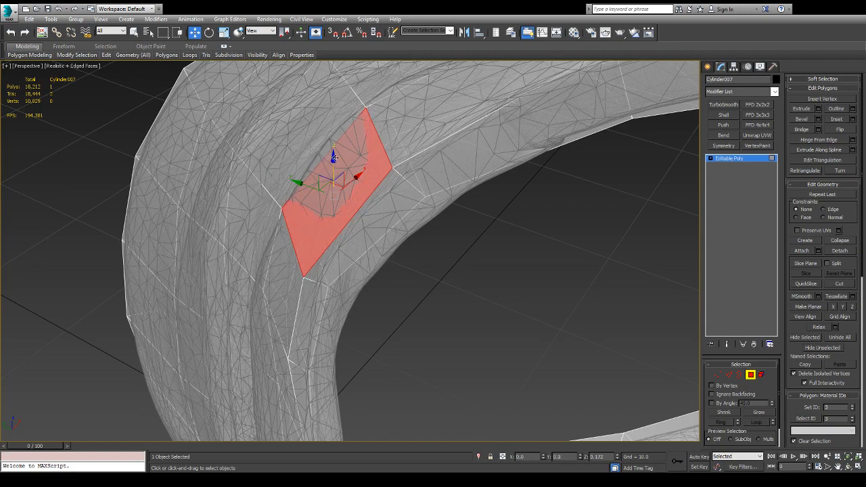
# - Move the band's face at the lower bend up about 0.4 and about 0.38 along X to follow the high-poly strap
pyautogui.keyDown('alt'); pyautogui.moveTo(335, 157); pyautogui.dragTo(375, 141, button='middle'); pyautogui.keyUp('alt')
pyautogui.scroll(-5, 392, 157)
pyautogui.keyDown('alt'); pyautogui.moveTo(439, 227); pyautogui.dragTo(455, 319, button='middle'); pyautogui.keyUp('alt')
pyautogui.moveTo(455, 331); pyautogui.dragTo(379, 160, button='middle')
pyautogui.scroll(3, 269, 219)
pyautogui.click(230, 266)
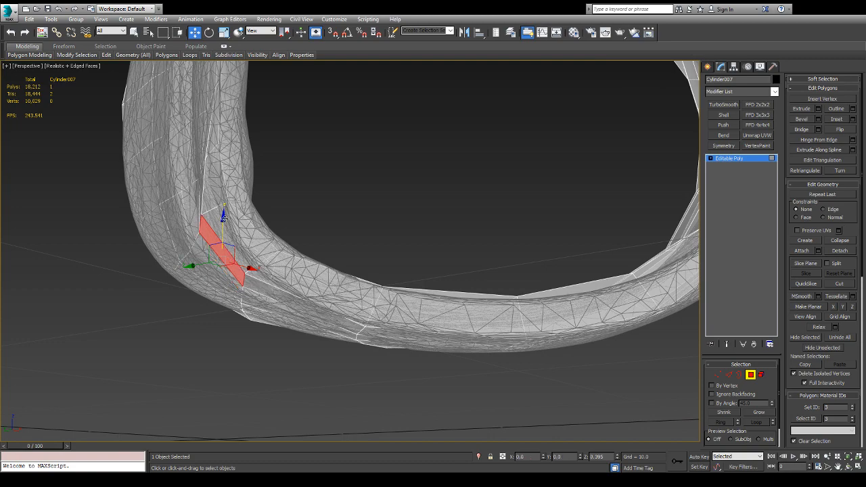
pyautogui.keyDown('alt'); pyautogui.moveTo(240, 256); pyautogui.dragTo(202, 261, button='middle'); pyautogui.keyUp('alt')
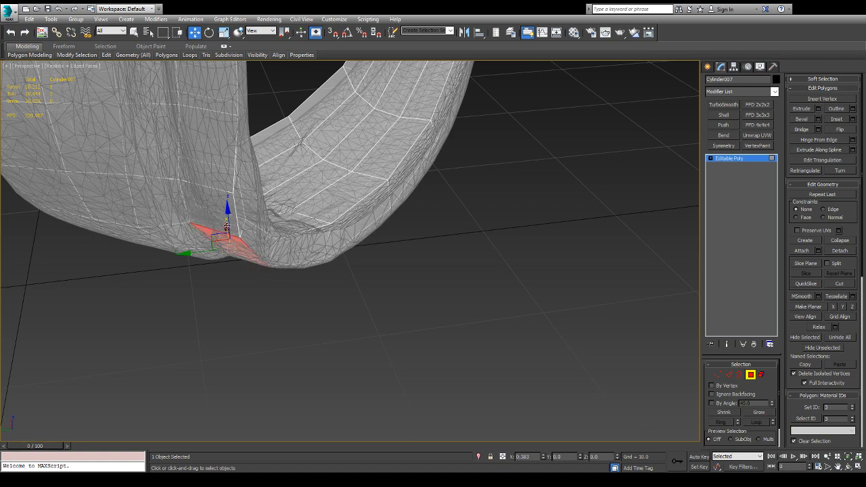
# - Select the upper faces of the lengthwise strip along the band's outer side, following the raised ridge of the high-poly strap
pyautogui.scroll(-5, 227, 225)
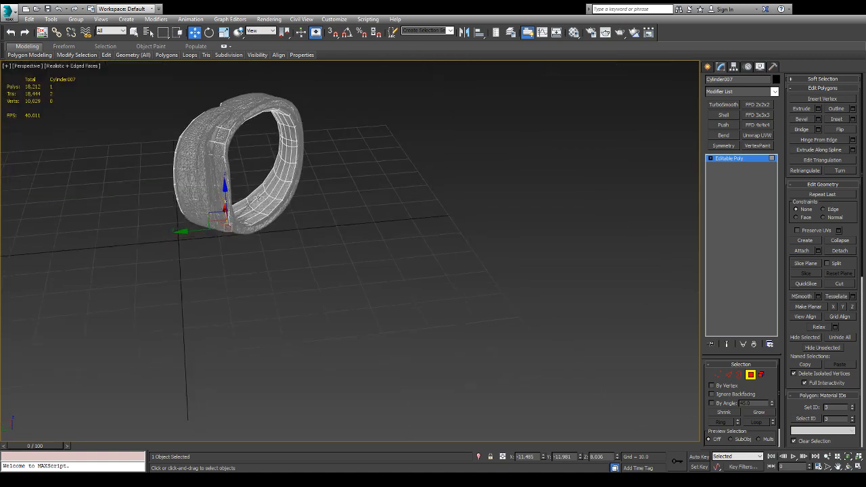
pyautogui.keyDown('alt'); pyautogui.moveTo(226, 225); pyautogui.dragTo(244, 167, button='middle'); pyautogui.keyUp('alt')
pyautogui.scroll(4, 256, 139)
pyautogui.keyDown('alt'); pyautogui.moveTo(256, 139); pyautogui.dragTo(230, 132, button='middle'); pyautogui.keyUp('alt')
pyautogui.keyDown('alt'); pyautogui.moveTo(356, 190); pyautogui.dragTo(270, 173, button='middle'); pyautogui.keyUp('alt')
pyautogui.scroll(5, 226, 161)
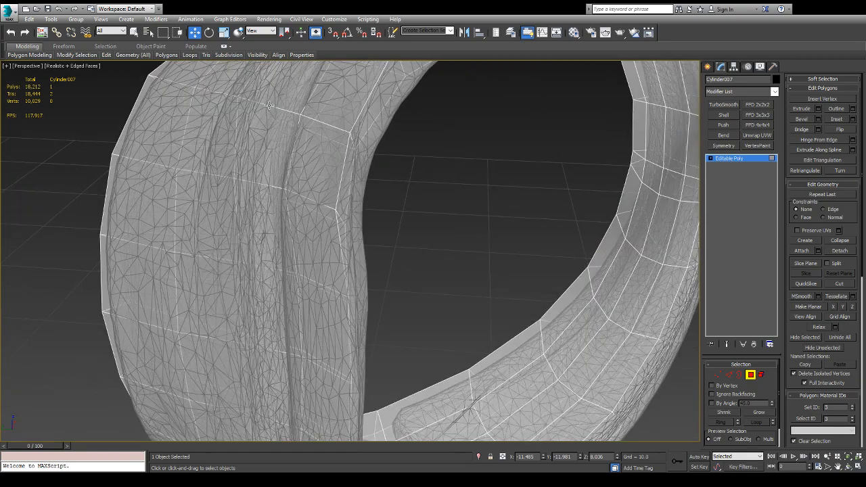
pyautogui.scroll(-4, 309, 106)
pyautogui.keyDown('alt'); pyautogui.moveTo(309, 106); pyautogui.dragTo(276, 183, button='middle'); pyautogui.keyUp('alt')
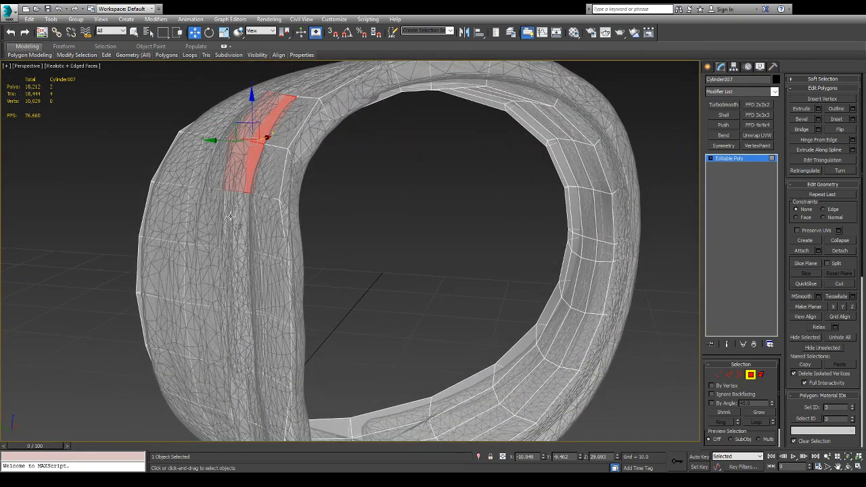
pyautogui.keyDown('alt'); pyautogui.moveTo(234, 267); pyautogui.dragTo(218, 275, button='middle'); pyautogui.keyUp('alt')
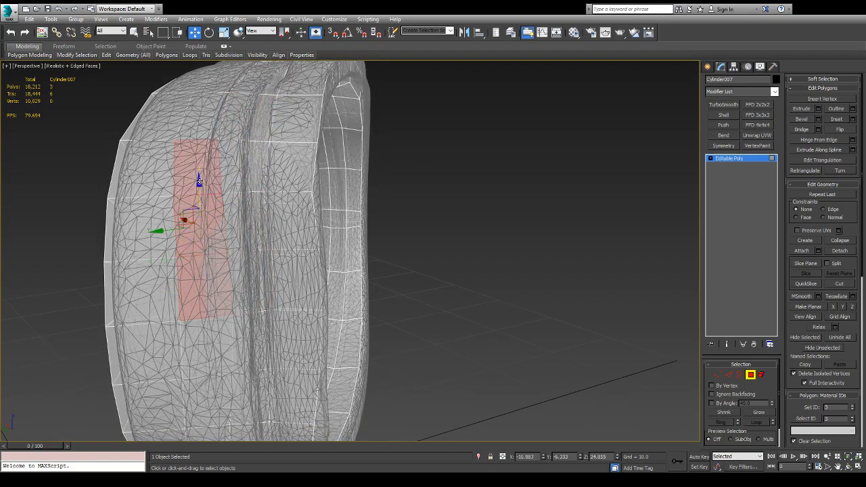
pyautogui.keyDown('alt'); pyautogui.moveTo(205, 121); pyautogui.dragTo(213, 148, button='middle'); pyautogui.keyUp('alt')
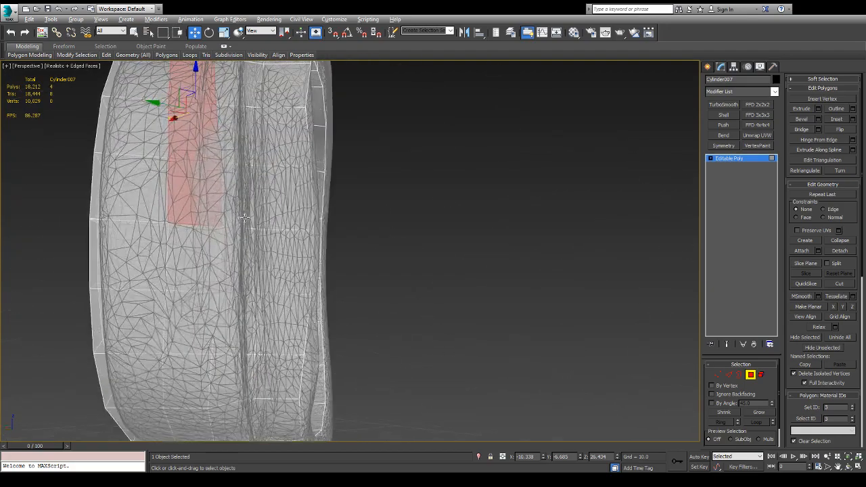
pyautogui.keyDown('alt'); pyautogui.moveTo(245, 217); pyautogui.dragTo(204, 183, button='middle'); pyautogui.keyUp('alt')
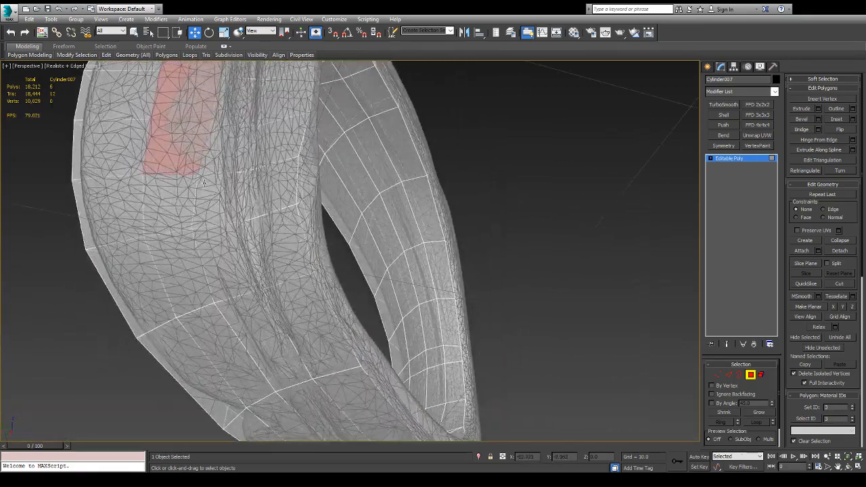
# - Extend the face selection around the lower bend to the end of the strip, nine polygons in all
pyautogui.keyDown('ctrl'); pyautogui.click(181, 262); pyautogui.keyUp('ctrl')
pyautogui.keyDown('alt'); pyautogui.moveTo(182, 262); pyautogui.dragTo(234, 241, button='middle'); pyautogui.keyUp('alt')
pyautogui.scroll(-8, 235, 242)
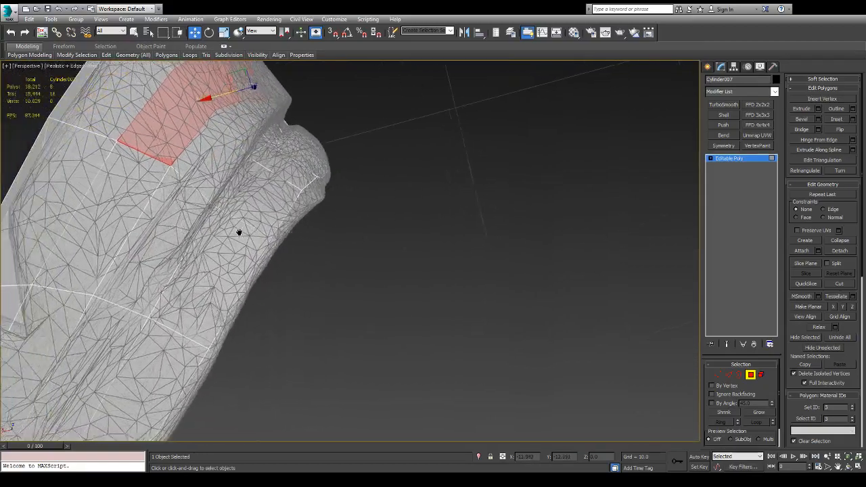
pyautogui.keyDown('alt'); pyautogui.moveTo(214, 283); pyautogui.dragTo(236, 222, button='middle'); pyautogui.keyUp('alt')
pyautogui.scroll(4, 240, 232)
pyautogui.keyDown('ctrl'); pyautogui.click(269, 232); pyautogui.keyUp('ctrl')
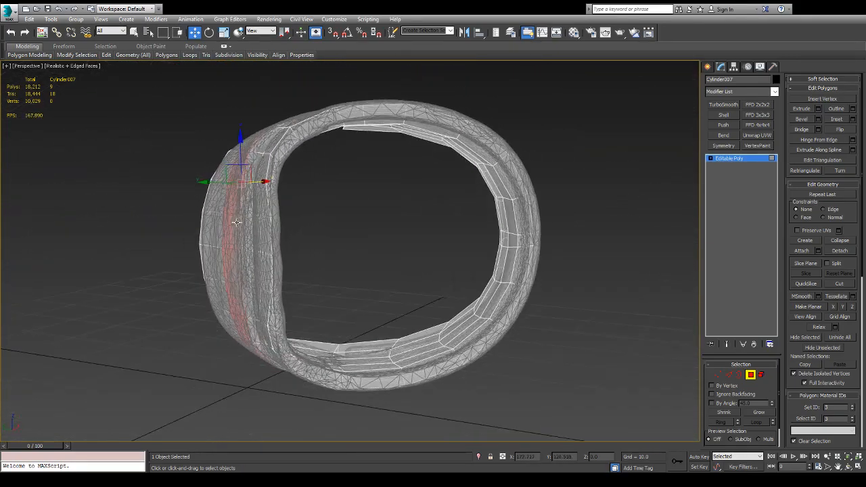
# - Try to extrude the selected strip of nine polygons
pyautogui.click(819, 109)
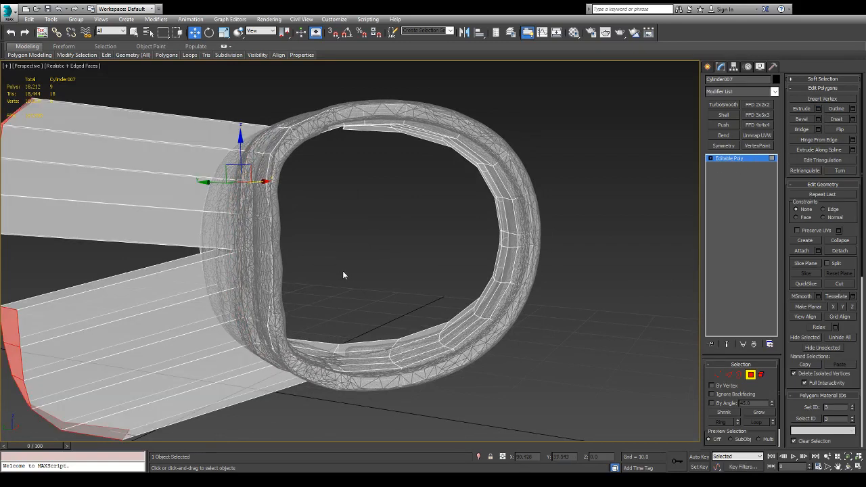
pyautogui.hotkey('ctrl', 'z')
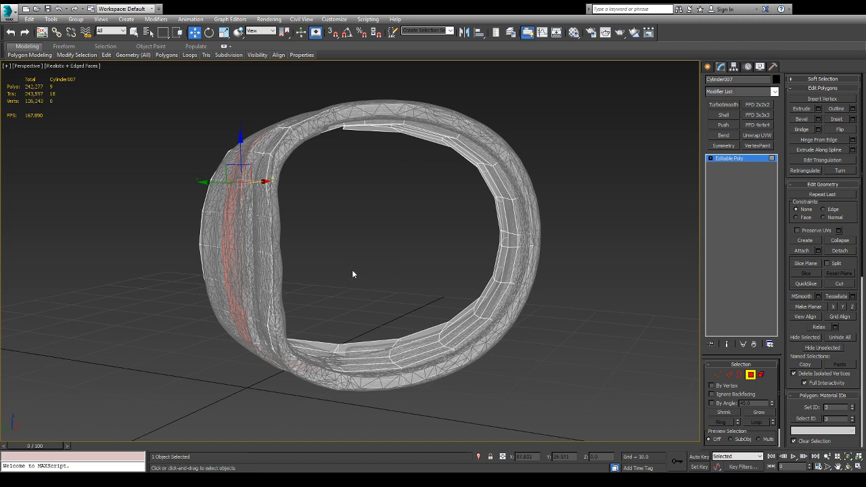
# - Extrude the selected nine-polygon strip slightly outward from the band, checking it against the high-poly strap's ridge
pyautogui.press('F2')
pyautogui.press('z')
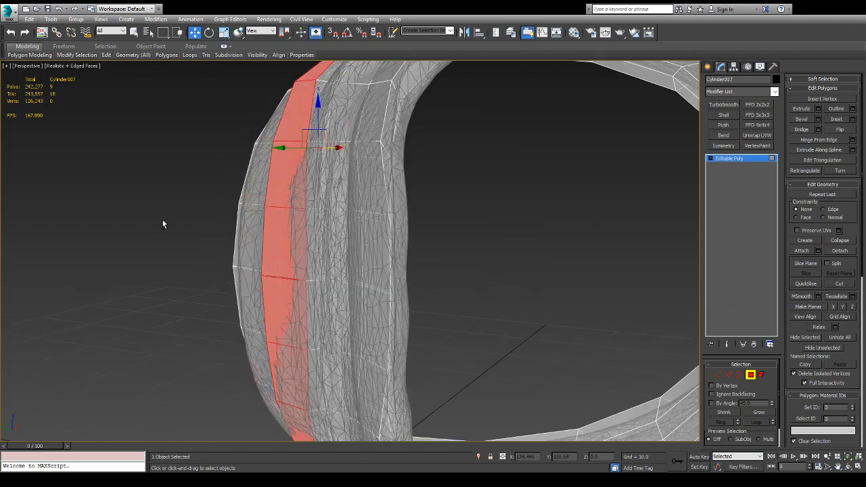
pyautogui.scroll(3, 163, 224)
pyautogui.scroll(-5, 239, 233)
pyautogui.keyDown('alt'); pyautogui.moveTo(240, 233); pyautogui.dragTo(384, 241, button='middle'); pyautogui.keyUp('alt')
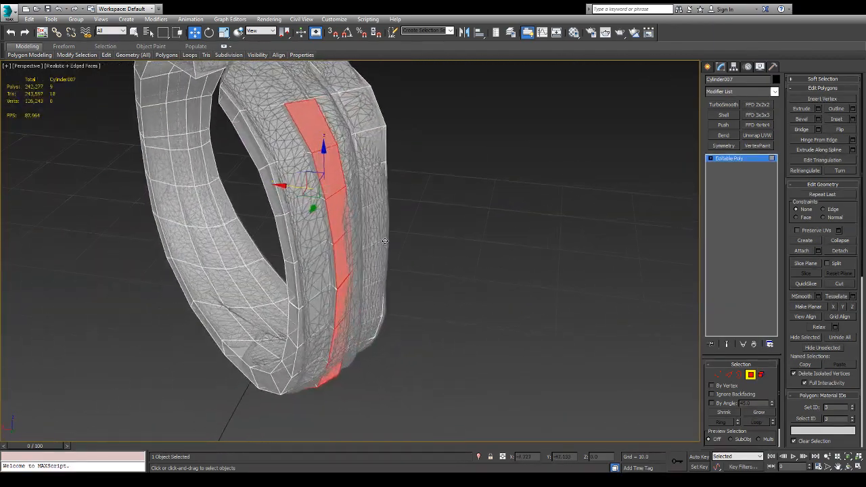
pyautogui.scroll(2, 298, 127)
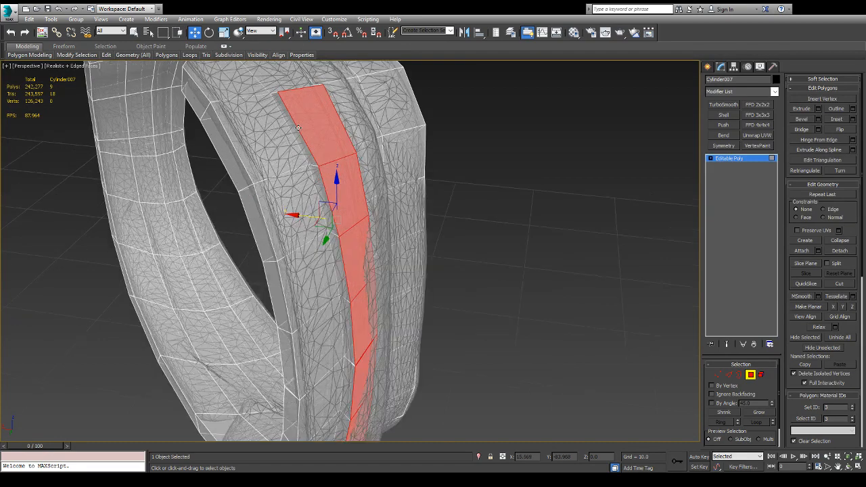
pyautogui.moveTo(359, 275); pyautogui.dragTo(357, 272)
pyautogui.keyDown('alt'); pyautogui.moveTo(379, 203); pyautogui.dragTo(313, 181, button='middle'); pyautogui.keyUp('alt')
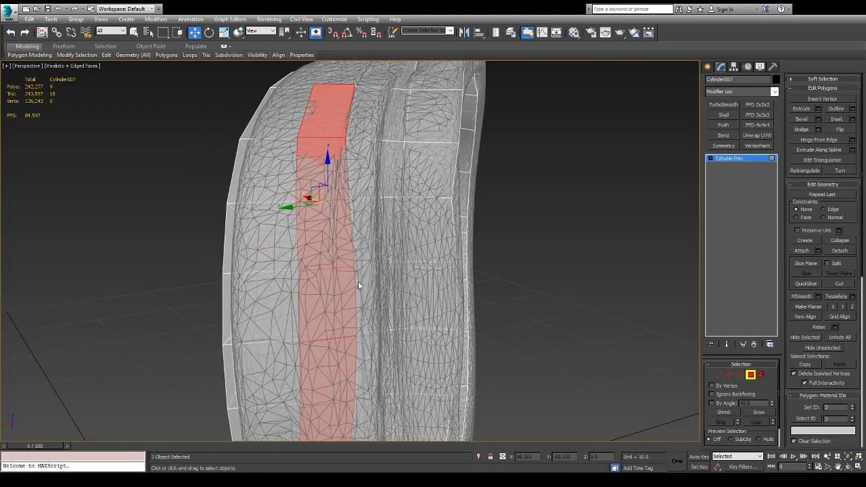
pyautogui.keyDown('alt'); pyautogui.moveTo(357, 285); pyautogui.dragTo(309, 223, button='middle'); pyautogui.keyUp('alt')
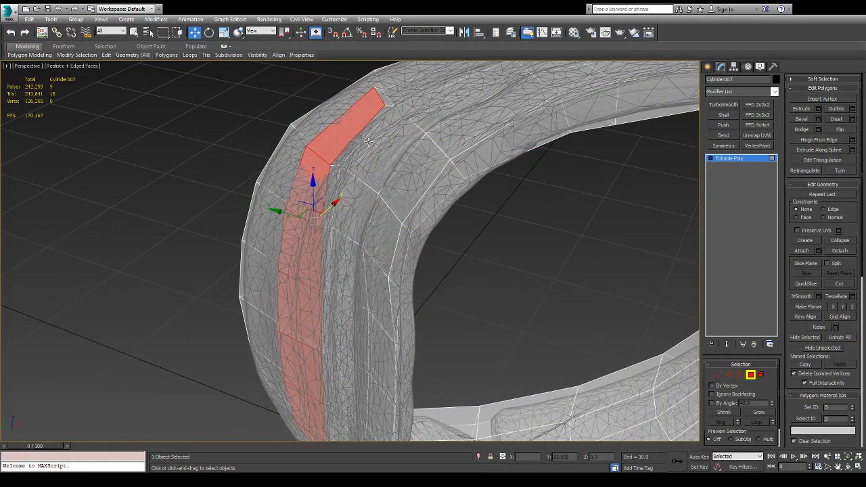
# - Select the first three narrow side faces of the extruded strip and isolate the low-poly band
pyautogui.press('2')
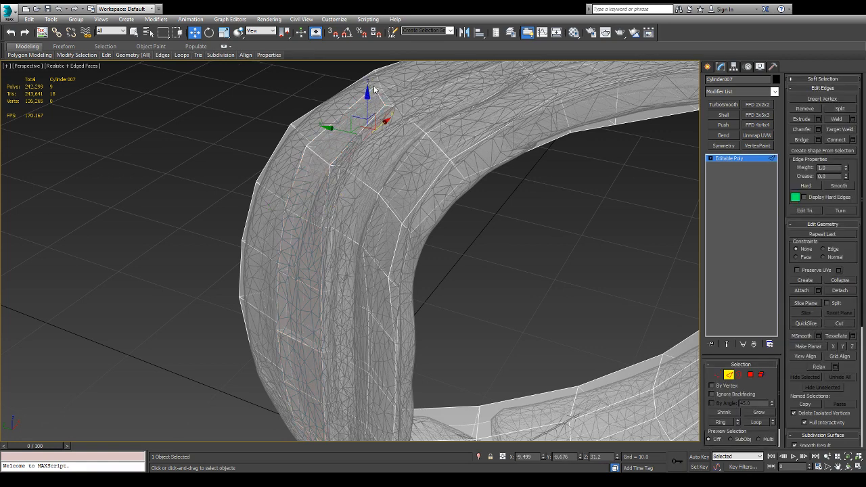
pyautogui.press('4')
pyautogui.click(373, 132)
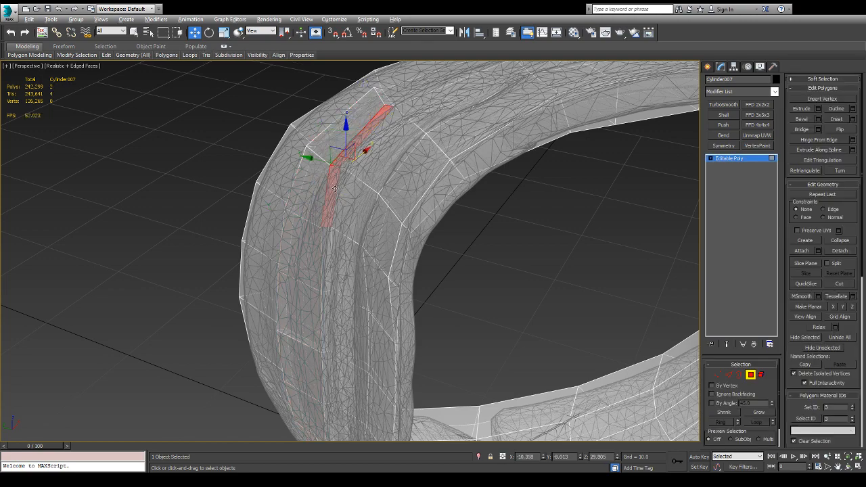
pyautogui.hotkey('alt', 'q')
pyautogui.moveTo(349, 236)
pyautogui.keyDown('alt'); pyautogui.mouseDown(button='middle')
pyautogui.moveTo(369, 227)
pyautogui.moveTo(332, 236)
pyautogui.mouseUp(button='middle'); pyautogui.keyUp('alt')
pyautogui.keyDown('ctrl'); pyautogui.click(323, 255); pyautogui.keyUp('ctrl')
pyautogui.scroll(-3, 323, 256)
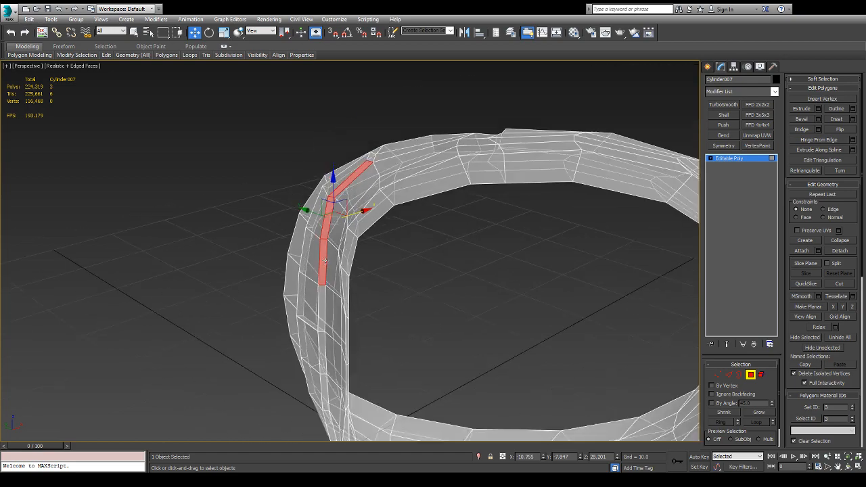
# - Add the remaining narrow side faces down to the strip's lower end, nine in all, and set the movement constraint to Edge
pyautogui.keyDown('alt'); pyautogui.moveTo(377, 296); pyautogui.dragTo(326, 142, button='middle'); pyautogui.keyUp('alt')
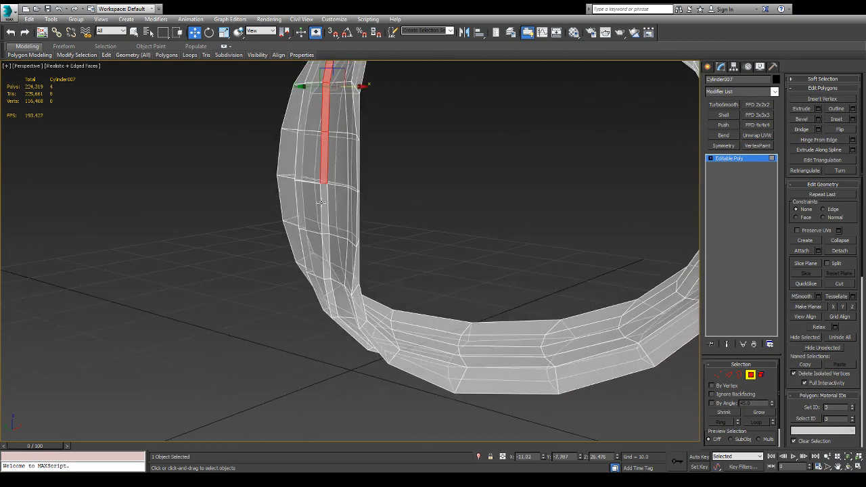
pyautogui.keyDown('ctrl'); pyautogui.click(342, 322); pyautogui.keyUp('ctrl')
pyautogui.keyDown('alt'); pyautogui.moveTo(342, 323); pyautogui.dragTo(371, 340, button='middle'); pyautogui.keyUp('alt')
pyautogui.keyDown('ctrl'); pyautogui.click(403, 363); pyautogui.keyUp('ctrl')
pyautogui.keyDown('alt'); pyautogui.moveTo(402, 364); pyautogui.dragTo(428, 241, button='middle'); pyautogui.keyUp('alt')
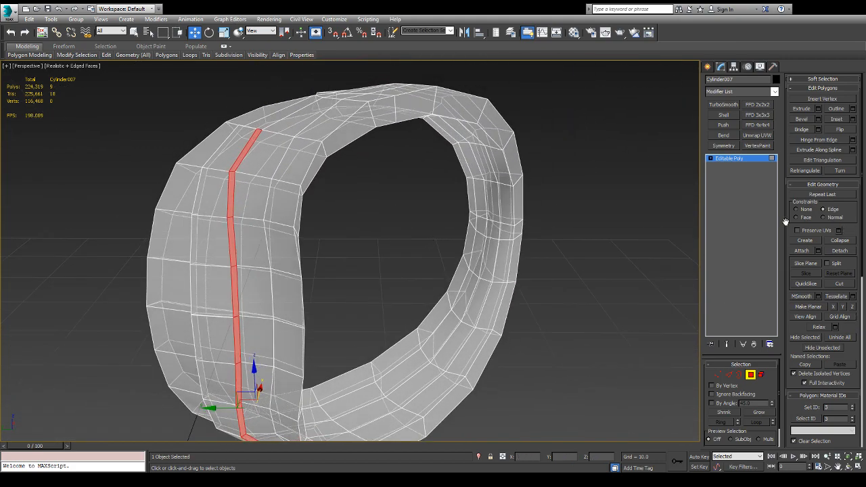
# - Examine the selected narrow side faces of the extruded strip from several angles and up close
pyautogui.keyDown('alt'); pyautogui.moveTo(183, 242); pyautogui.dragTo(269, 251, button='middle'); pyautogui.keyUp('alt')
pyautogui.keyDown('alt'); pyautogui.moveTo(235, 402); pyautogui.dragTo(239, 381, button='middle'); pyautogui.keyUp('alt')
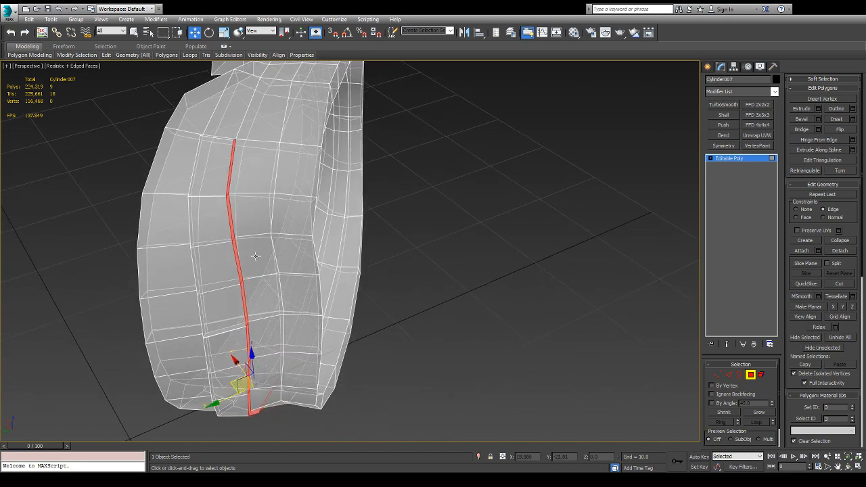
pyautogui.keyDown('alt'); pyautogui.moveTo(251, 235); pyautogui.dragTo(224, 201, button='middle'); pyautogui.keyUp('alt')
pyautogui.scroll(5, 237, 162)
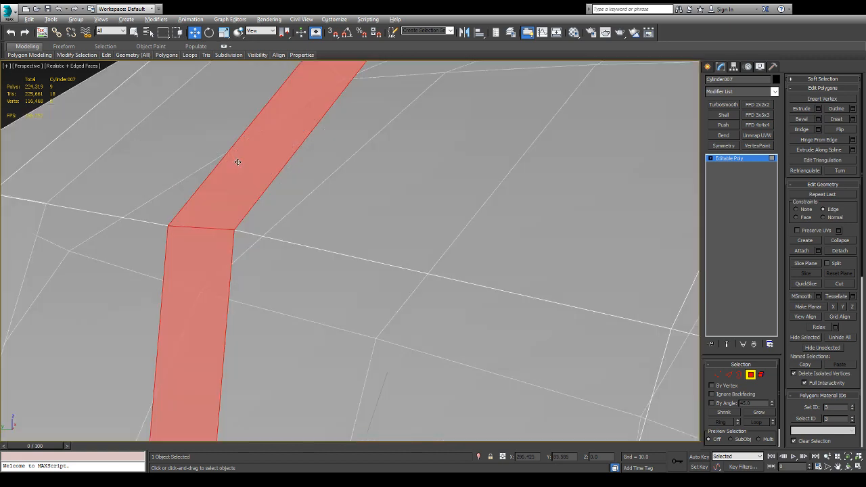
pyautogui.scroll(-8, 399, 165)
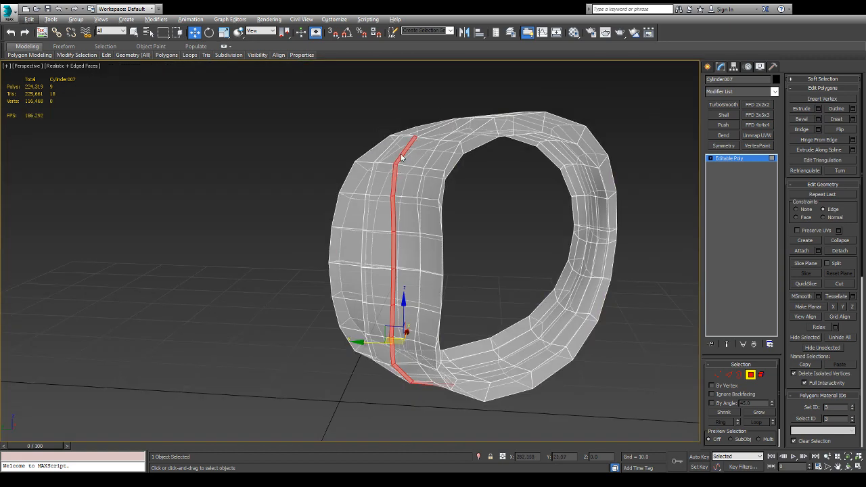
# - Select four vertices on the extruded strip's narrow side near its upper end, as two consecutive vertex pairs
pyautogui.press('1')
pyautogui.scroll(6, 406, 145)
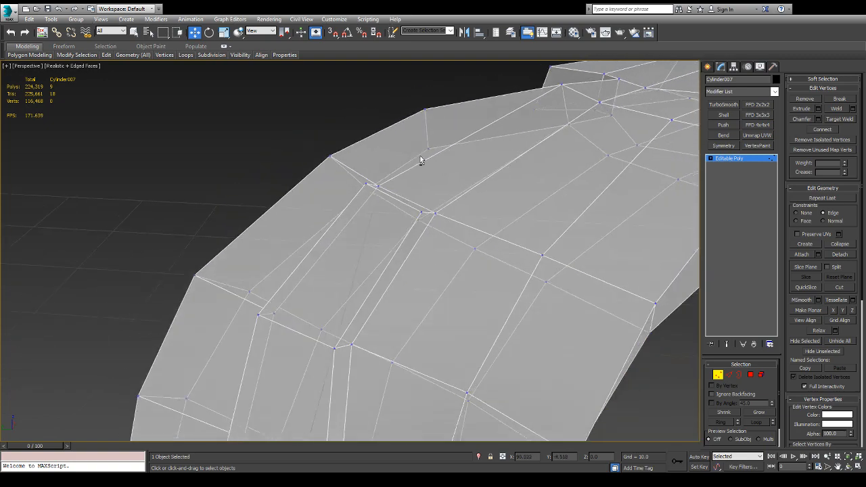
pyautogui.keyDown('alt'); pyautogui.moveTo(421, 157); pyautogui.dragTo(413, 162, button='middle'); pyautogui.keyUp('alt')
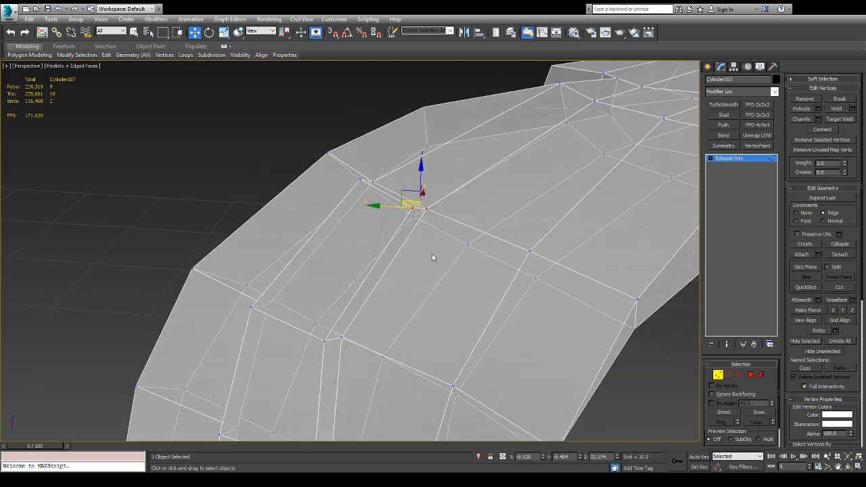
pyautogui.scroll(-5, 433, 257)
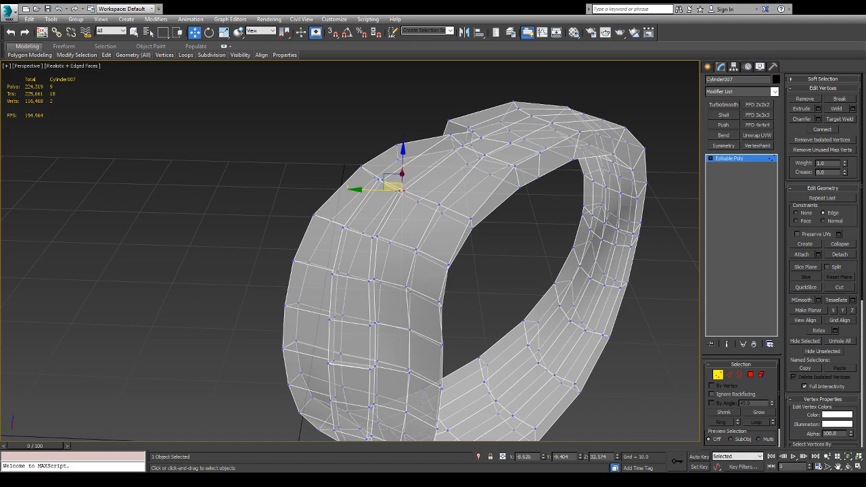
pyautogui.keyDown('alt'); pyautogui.moveTo(338, 252); pyautogui.dragTo(377, 291, button='middle'); pyautogui.keyUp('alt')
pyautogui.scroll(5, 399, 215)
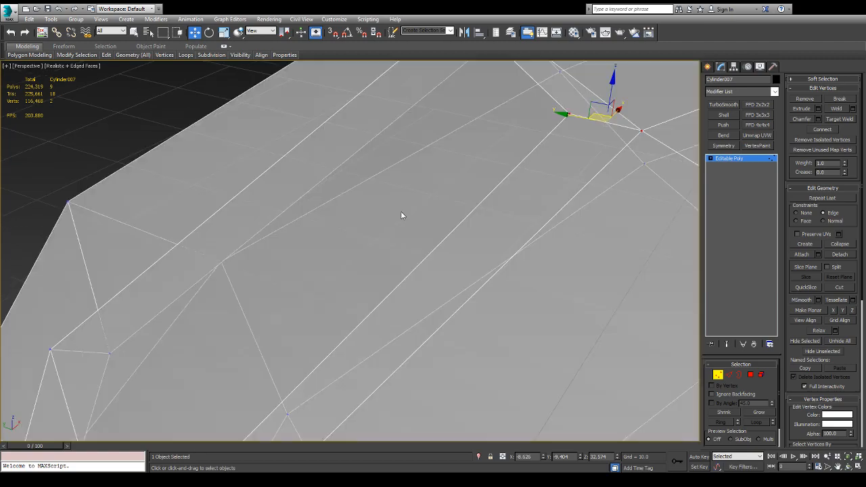
pyautogui.scroll(-5, 437, 277)
pyautogui.scroll(4, 435, 305)
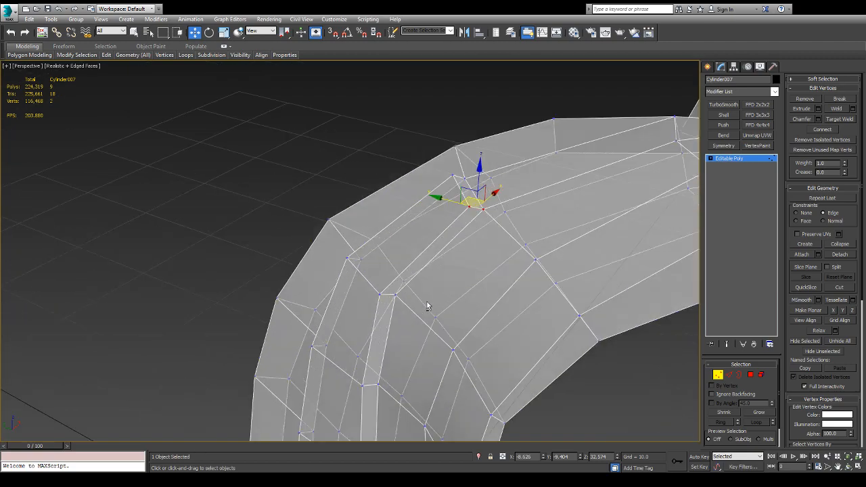
pyautogui.keyDown('alt'); pyautogui.moveTo(434, 302); pyautogui.dragTo(435, 278, button='middle'); pyautogui.keyUp('alt')
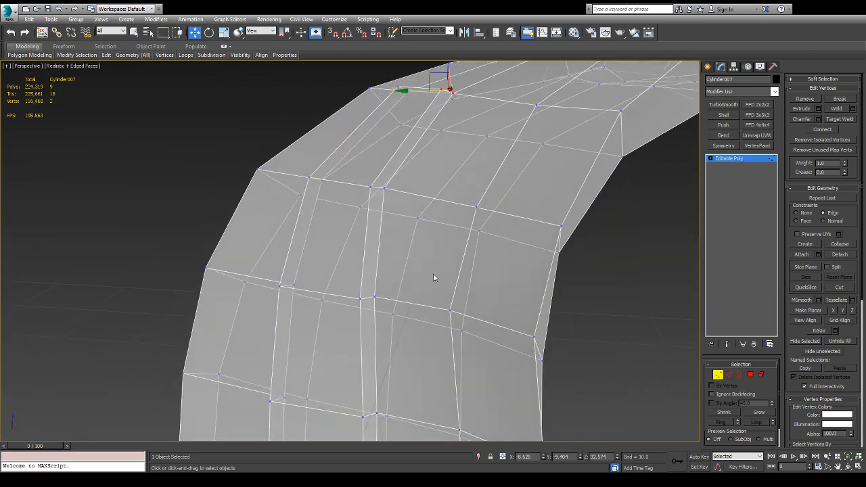
pyautogui.keyDown('ctrl'); pyautogui.click(371, 188); pyautogui.keyUp('ctrl')
pyautogui.keyDown('ctrl'); pyautogui.click(380, 191); pyautogui.keyUp('ctrl')
pyautogui.keyDown('alt'); pyautogui.moveTo(379, 191); pyautogui.dragTo(378, 250, button='middle'); pyautogui.keyUp('alt')
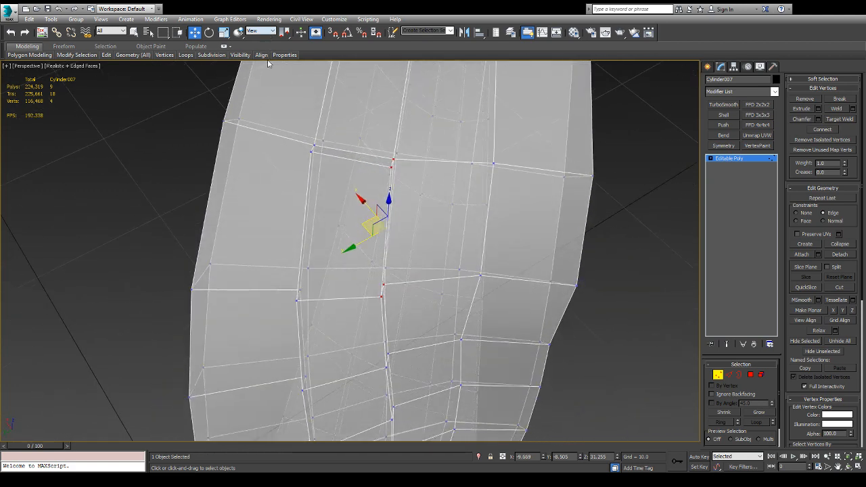
# - Set the reference coordinate system to View and the constraint to None, and move the four selected strip vertices sideways in the horizontal plane
pyautogui.keyDown('alt'); pyautogui.moveTo(314, 158); pyautogui.dragTo(302, 103, button='middle'); pyautogui.keyUp('alt')
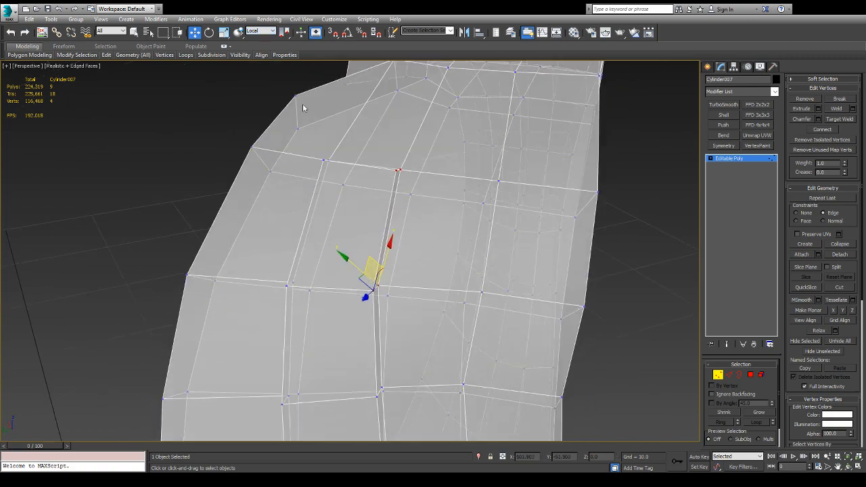
pyautogui.click(260, 31)
pyautogui.click(257, 39)
pyautogui.keyDown('alt'); pyautogui.moveTo(349, 202); pyautogui.dragTo(365, 220, button='middle'); pyautogui.keyUp('alt')
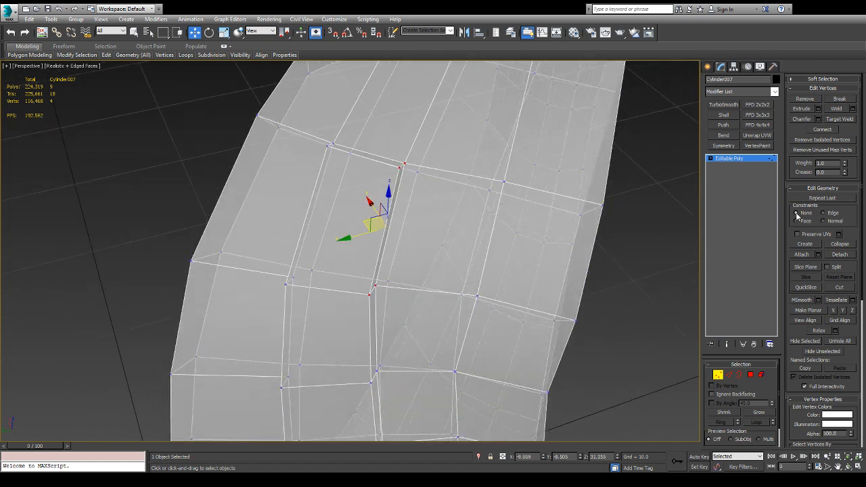
pyautogui.moveTo(365, 221); pyautogui.dragTo(435, 230)
# - Move two more vertex pairs farther down the strip's narrow side sideways in the horizontal plane, one pair at a time
pyautogui.keyDown('alt'); pyautogui.moveTo(627, 309); pyautogui.dragTo(437, 220, button='middle'); pyautogui.keyUp('alt')
pyautogui.click(404, 178)
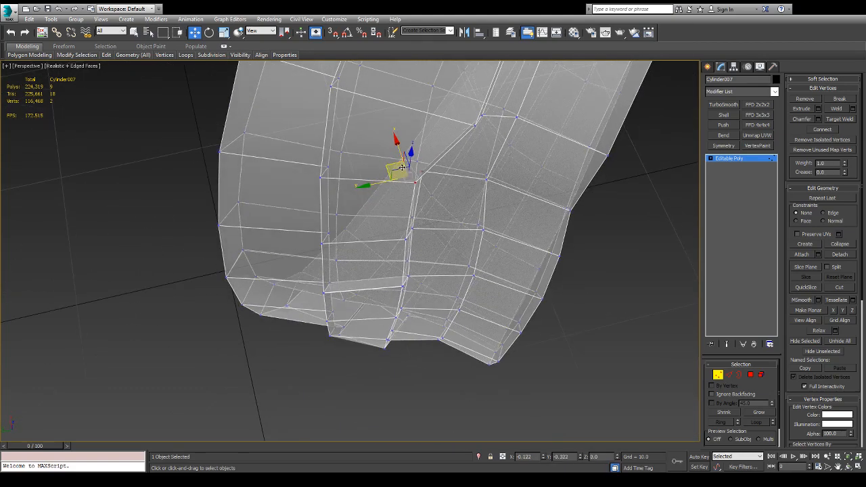
pyautogui.moveTo(429, 172); pyautogui.dragTo(437, 173)
pyautogui.keyDown('alt'); pyautogui.moveTo(493, 239); pyautogui.dragTo(434, 271, button='middle'); pyautogui.keyUp('alt')
pyautogui.moveTo(434, 270); pyautogui.dragTo(326, 222, button='middle')
pyautogui.click(342, 203)
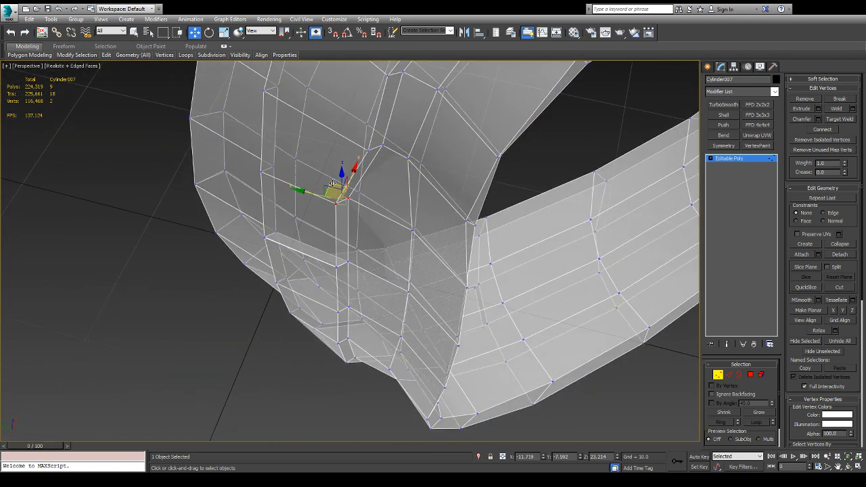
pyautogui.moveTo(333, 183); pyautogui.dragTo(361, 195)
pyautogui.moveTo(362, 195)
pyautogui.keyDown('alt'); pyautogui.mouseDown(button='middle')
pyautogui.moveTo(330, 224)
pyautogui.moveTo(337, 193)
pyautogui.moveTo(364, 197)
pyautogui.mouseUp(button='middle'); pyautogui.keyUp('alt')
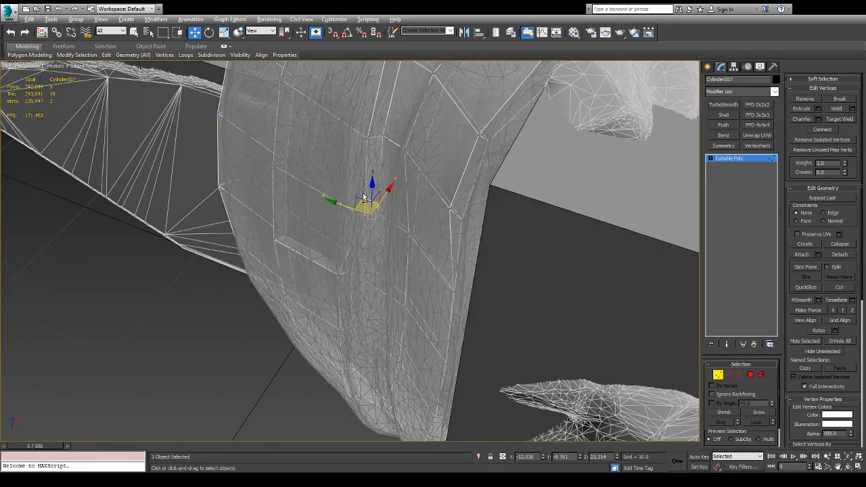
# - Isolate the low-poly band together with its high-poly strap, and reselect only the low-poly band
pyautogui.keyDown('alt'); pyautogui.moveTo(338, 163); pyautogui.dragTo(385, 137, button='middle'); pyautogui.keyUp('alt')
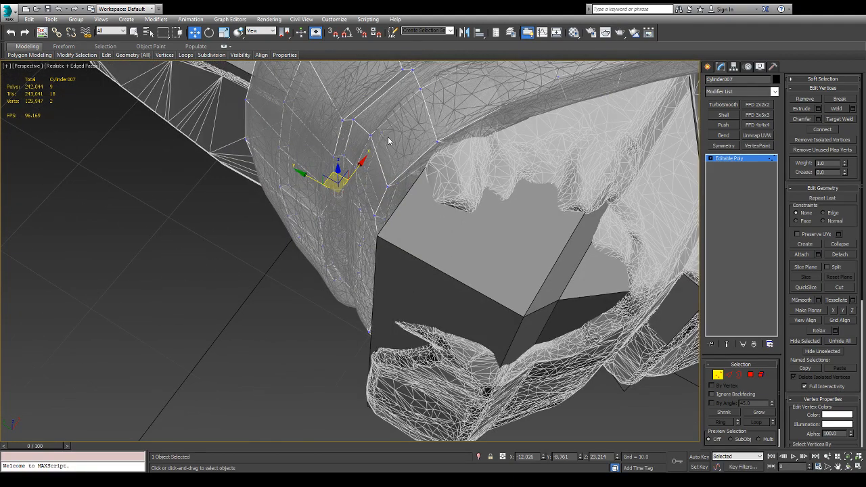
pyautogui.click(371, 124)
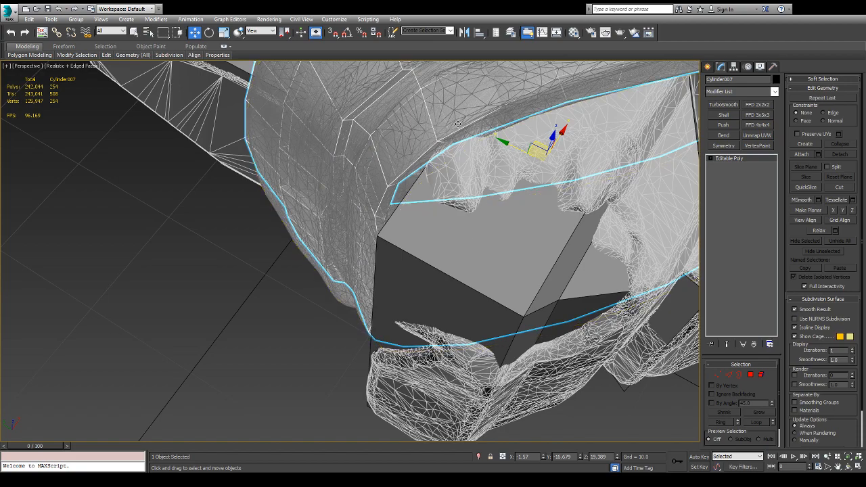
pyautogui.keyDown('ctrl'); pyautogui.click(458, 116); pyautogui.keyUp('ctrl')
pyautogui.hotkey('alt', 'q')
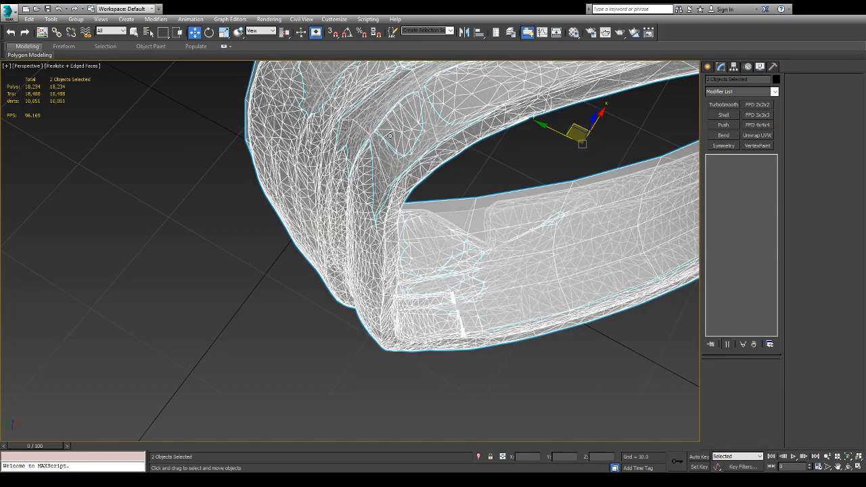
pyautogui.keyDown('alt'); pyautogui.moveTo(458, 117); pyautogui.dragTo(405, 138, button='middle'); pyautogui.keyUp('alt')
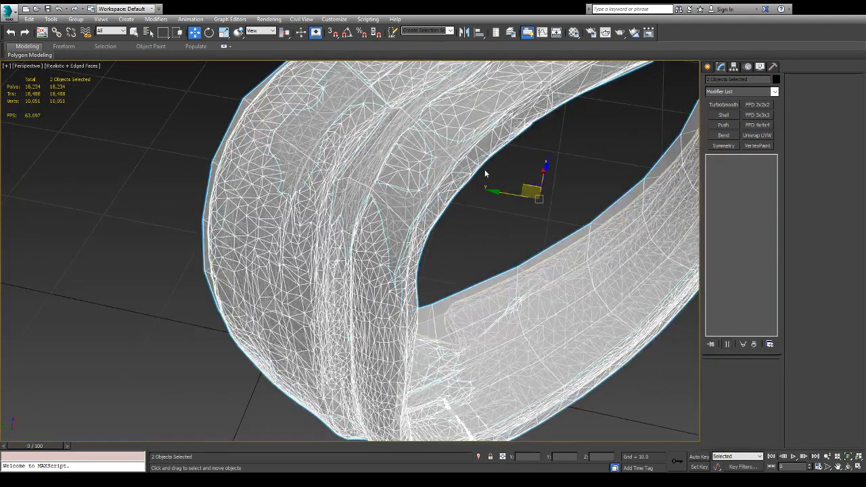
pyautogui.click(682, 151)
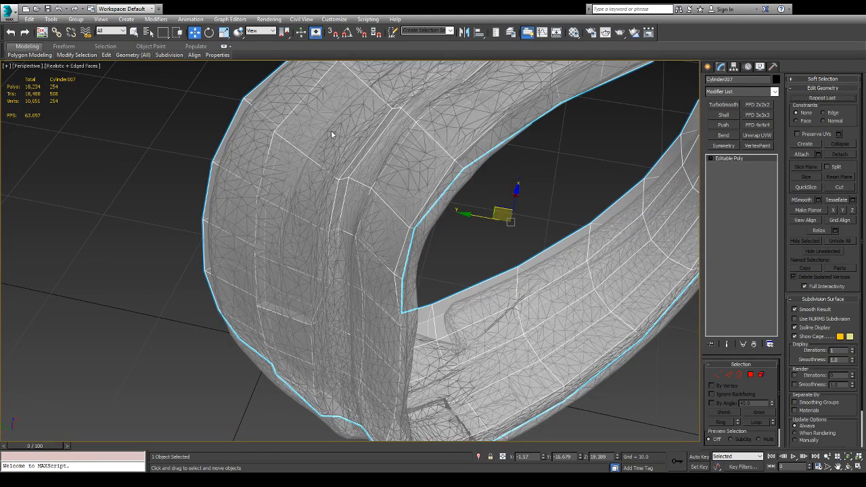
# - Shift a single vertex on the extruded strip's edge along the Y axis to follow the high-poly ridge
pyautogui.press('1')
pyautogui.keyDown('alt'); pyautogui.moveTo(333, 146); pyautogui.dragTo(338, 170, button='middle'); pyautogui.keyUp('alt')
pyautogui.scroll(6, 355, 225)
pyautogui.scroll(-6, 356, 236)
pyautogui.scroll(4, 347, 158)
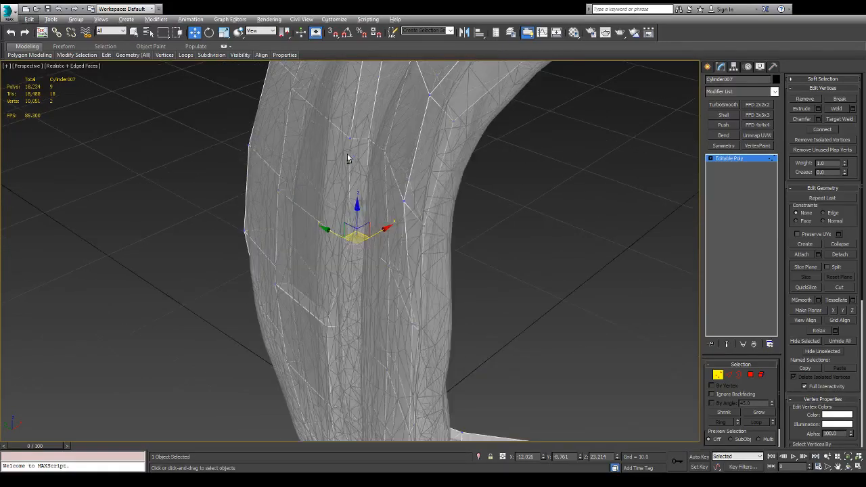
pyautogui.click(350, 138)
pyautogui.keyDown('alt'); pyautogui.moveTo(349, 139); pyautogui.dragTo(363, 129, button='middle'); pyautogui.keyUp('alt')
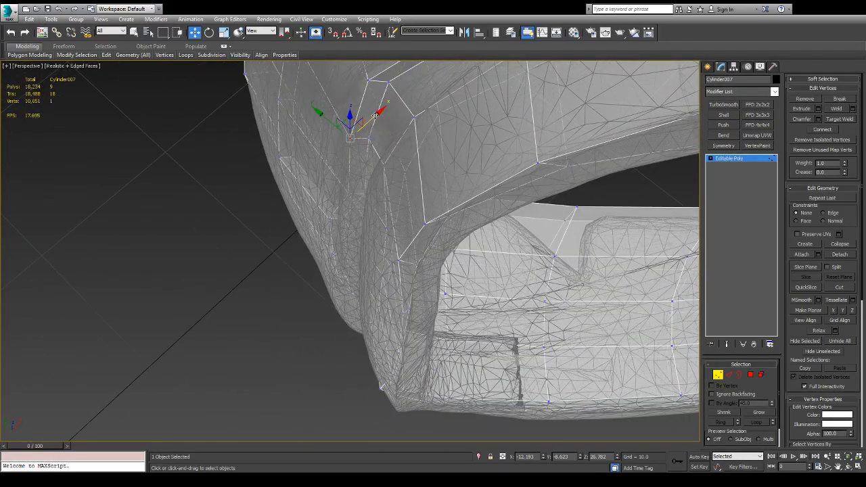
pyautogui.moveTo(317, 114); pyautogui.dragTo(307, 117)
pyautogui.click(350, 104)
# - Move the two vertices at the end of the strip's notch along the band to where the high-poly ridge ends
pyautogui.scroll(6, 377, 119)
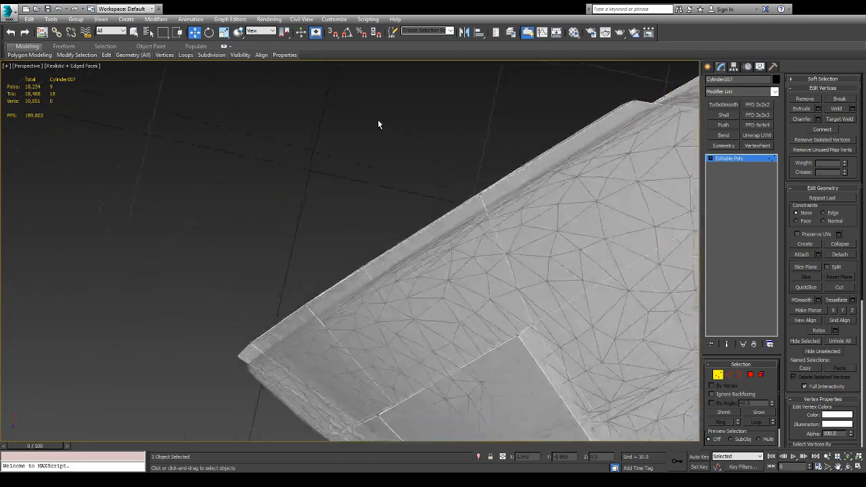
pyautogui.scroll(-5, 517, 296)
pyautogui.keyDown('alt'); pyautogui.moveTo(516, 296); pyautogui.dragTo(407, 224, button='middle'); pyautogui.keyUp('alt')
pyautogui.scroll(5, 407, 223)
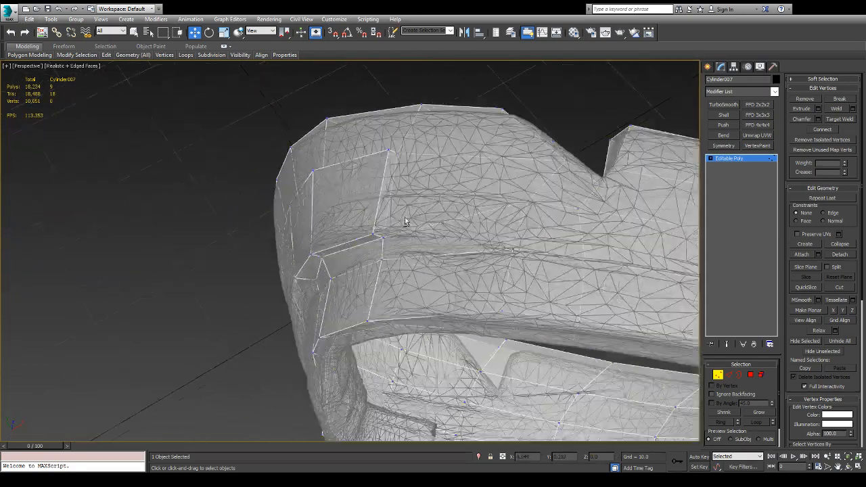
pyautogui.click(369, 254)
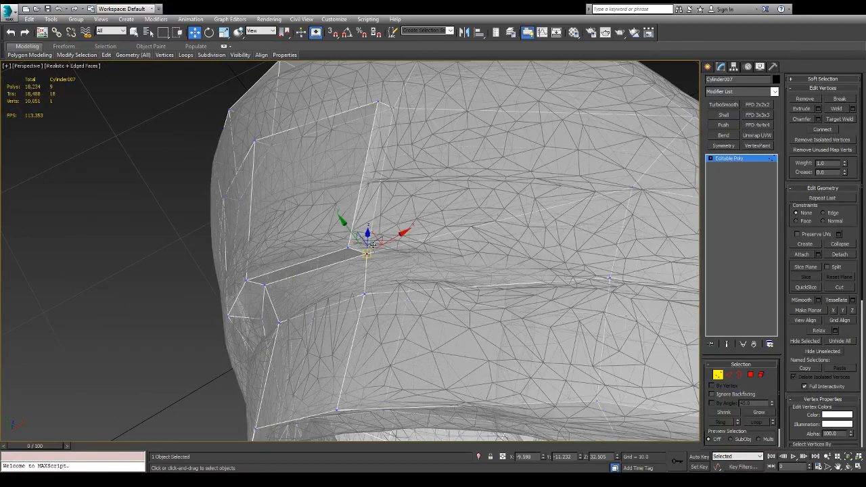
pyautogui.keyDown('ctrl'); pyautogui.click(394, 106); pyautogui.keyUp('ctrl')
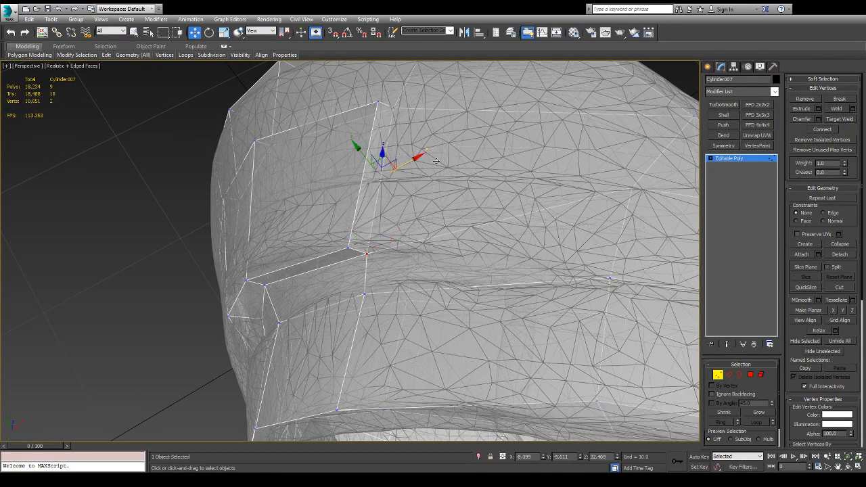
pyautogui.moveTo(406, 162); pyautogui.dragTo(445, 162)
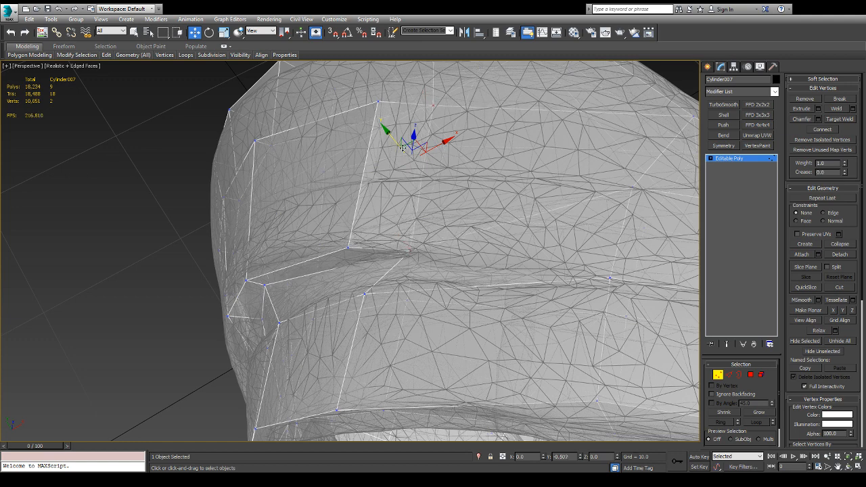
pyautogui.moveTo(396, 142); pyautogui.dragTo(414, 153)
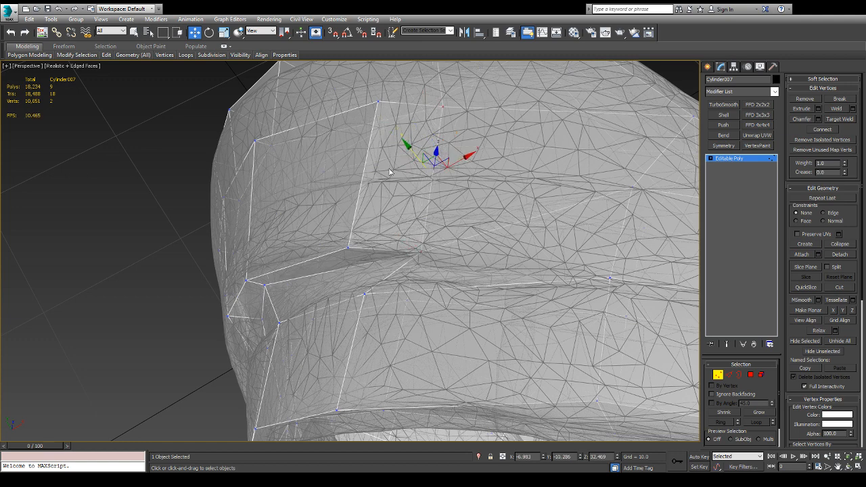
# - Move the two outer corner vertices at the strip's upper end individually to fit the high-poly surface
pyautogui.click(350, 249)
pyautogui.moveTo(390, 229); pyautogui.dragTo(405, 120)
pyautogui.click(379, 101)
pyautogui.moveTo(404, 87); pyautogui.dragTo(381, 81)
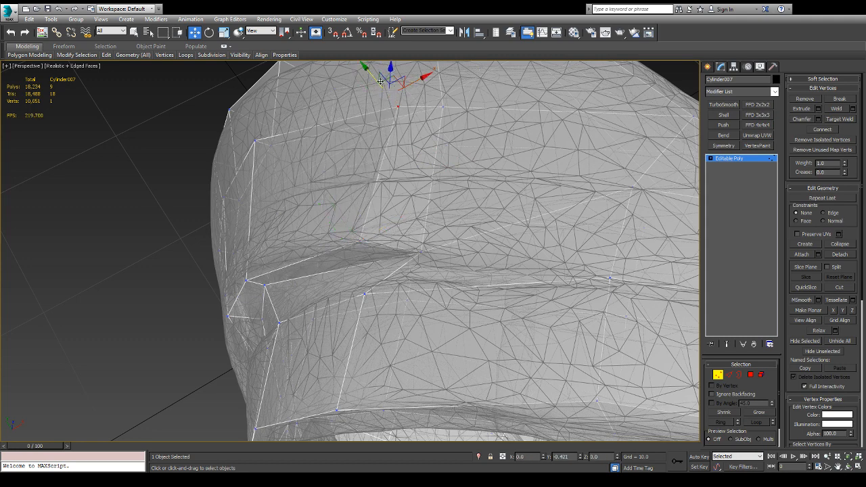
pyautogui.keyDown('alt'); pyautogui.moveTo(381, 82); pyautogui.dragTo(359, 219, button='middle'); pyautogui.keyUp('alt')
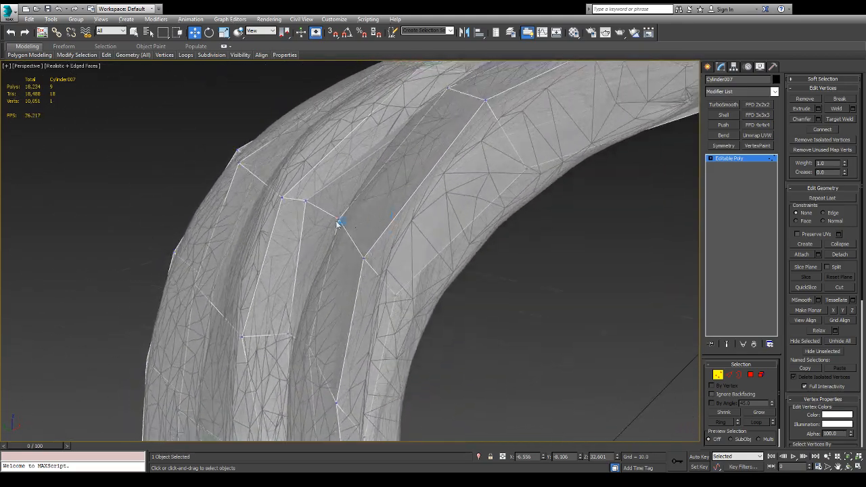
# - Adjust the next vertex down the strip's outer edge along X, and raise it along Z to match the high-poly ridge
pyautogui.click(283, 197)
pyautogui.keyDown('alt'); pyautogui.moveTo(283, 197); pyautogui.dragTo(304, 188, button='middle'); pyautogui.keyUp('alt')
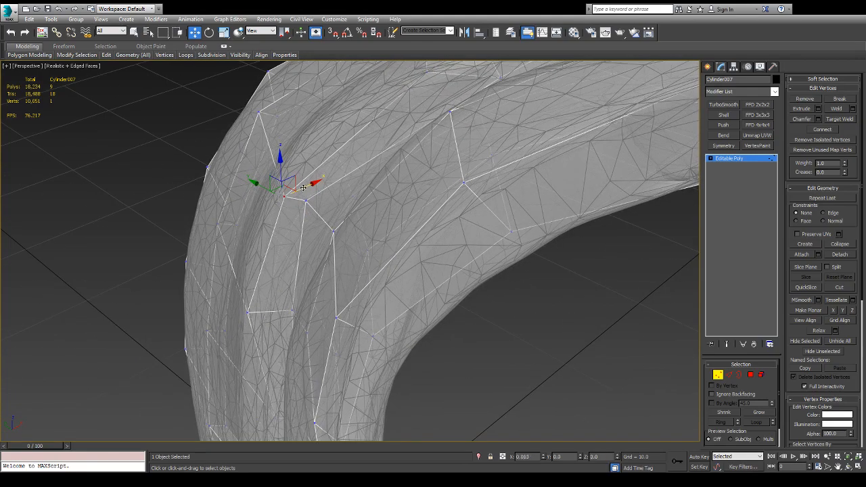
pyautogui.moveTo(303, 187); pyautogui.dragTo(287, 150)
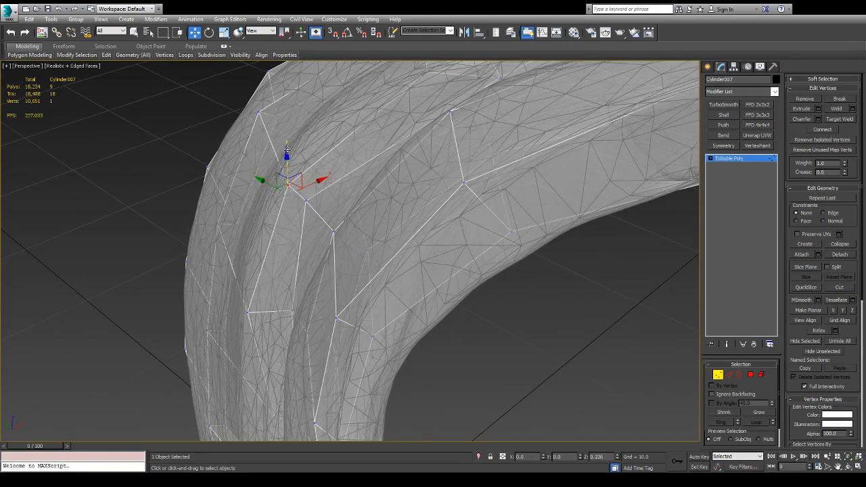
pyautogui.keyDown('alt'); pyautogui.moveTo(287, 150); pyautogui.dragTo(309, 151, button='middle'); pyautogui.keyUp('alt')
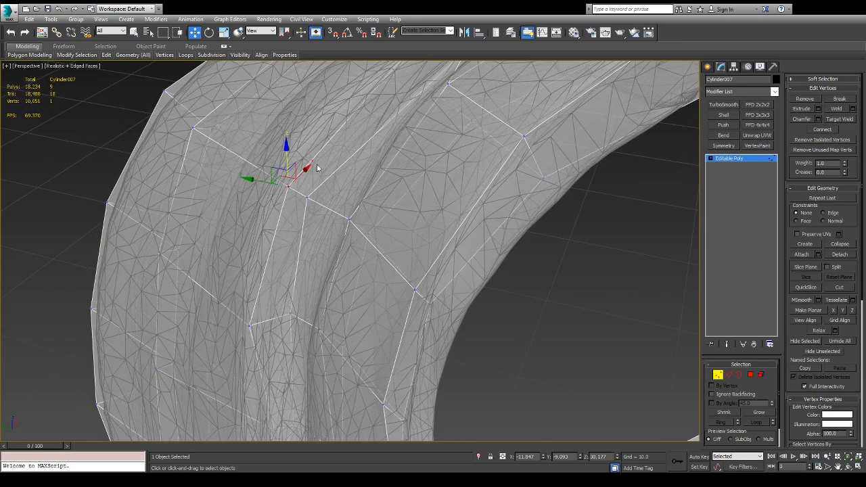
# - Select the first four polygons on the band's outer surface beside its open rim, two per row
pyautogui.keyDown('alt'); pyautogui.moveTo(242, 189); pyautogui.dragTo(352, 180, button='middle'); pyautogui.keyUp('alt')
pyautogui.scroll(-4, 350, 177)
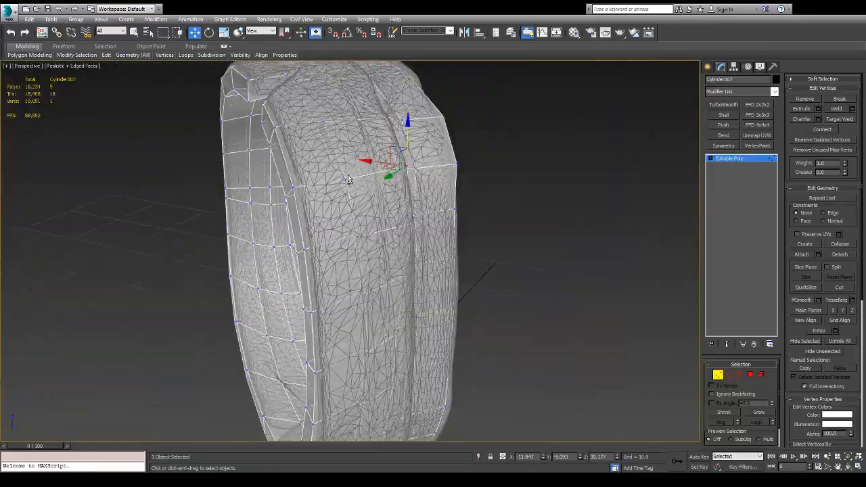
pyautogui.scroll(5, 349, 179)
pyautogui.keyDown('alt'); pyautogui.moveTo(333, 150); pyautogui.dragTo(326, 176, button='middle'); pyautogui.keyUp('alt')
pyautogui.press('4')
pyautogui.click(333, 173)
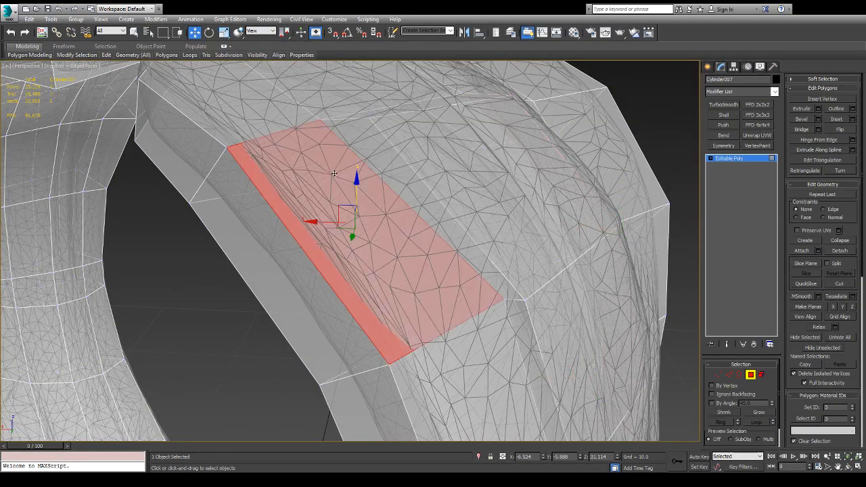
pyautogui.keyDown('ctrl'); pyautogui.click(373, 158); pyautogui.keyUp('ctrl')
pyautogui.keyDown('alt'); pyautogui.moveTo(373, 159); pyautogui.dragTo(399, 224, button='middle'); pyautogui.keyUp('alt')
pyautogui.scroll(-4, 399, 223)
pyautogui.moveTo(437, 392); pyautogui.dragTo(417, 271, button='middle')
pyautogui.keyDown('ctrl'); pyautogui.click(395, 202); pyautogui.keyUp('ctrl')
pyautogui.keyDown('ctrl'); pyautogui.click(419, 171); pyautogui.keyUp('ctrl')
# - Extend the polygon selection down the band's outer side along the open rim, two polygons per row, as far as the lower bend
pyautogui.keyDown('ctrl'); pyautogui.click(400, 244); pyautogui.keyUp('ctrl')
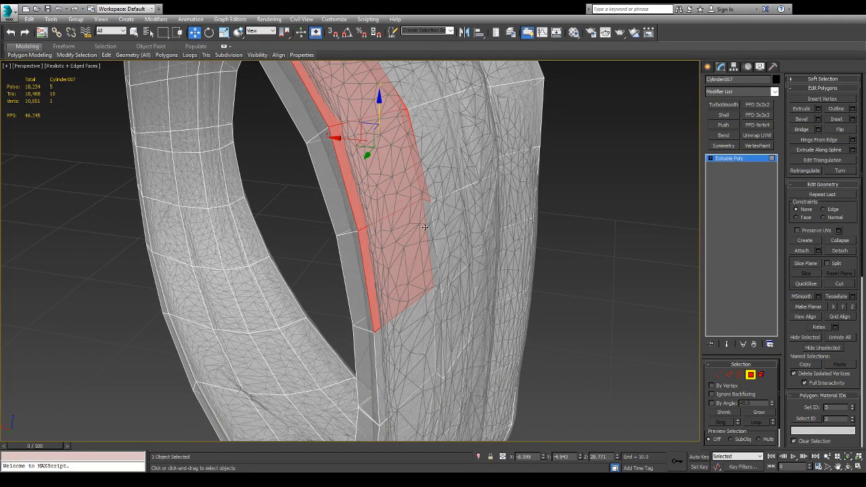
pyautogui.keyDown('ctrl'); pyautogui.click(428, 225); pyautogui.keyUp('ctrl')
pyautogui.keyDown('ctrl'); pyautogui.click(412, 319); pyautogui.keyUp('ctrl')
pyautogui.keyDown('ctrl'); pyautogui.click(437, 303); pyautogui.keyUp('ctrl')
pyautogui.keyDown('alt'); pyautogui.moveTo(437, 303); pyautogui.dragTo(414, 309, button='middle'); pyautogui.keyUp('alt')
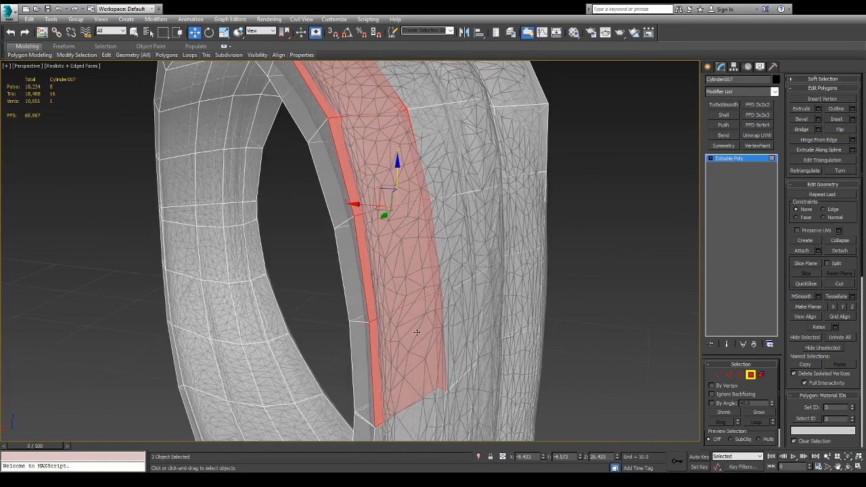
pyautogui.moveTo(414, 379); pyautogui.dragTo(369, 166, button='middle')
pyautogui.keyDown('ctrl'); pyautogui.click(352, 117); pyautogui.keyUp('ctrl')
pyautogui.keyDown('ctrl'); pyautogui.click(377, 119); pyautogui.keyUp('ctrl')
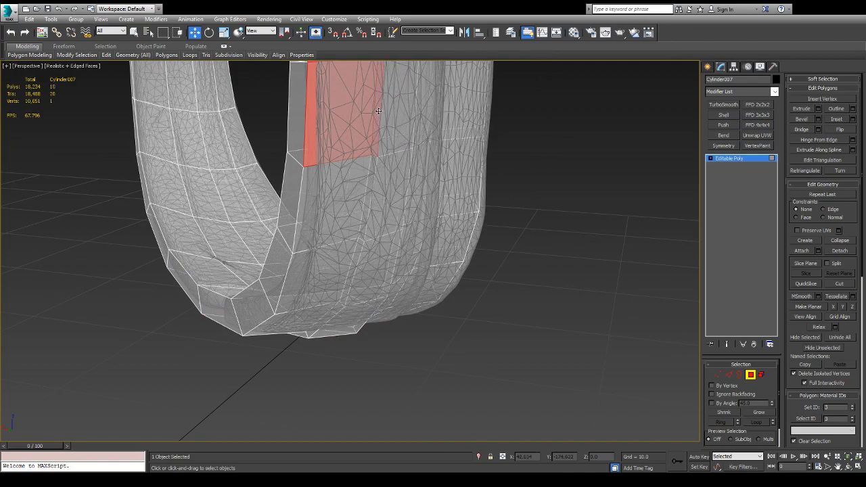
pyautogui.keyDown('ctrl'); pyautogui.click(372, 173); pyautogui.keyUp('ctrl')
pyautogui.keyDown('ctrl'); pyautogui.click(351, 220); pyautogui.keyUp('ctrl')
pyautogui.keyDown('ctrl'); pyautogui.click(348, 259); pyautogui.keyUp('ctrl')
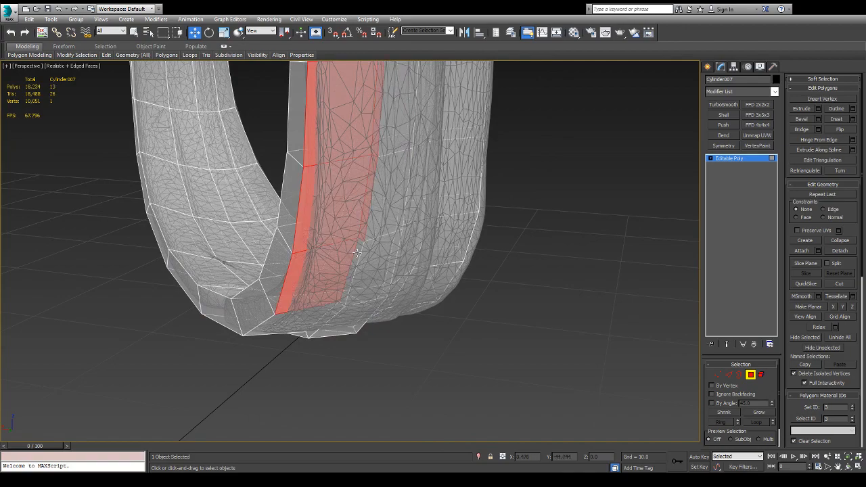
pyautogui.keyDown('ctrl'); pyautogui.click(358, 254); pyautogui.keyUp('ctrl')
# - Add the wide face and the thin sliver polygon at the band's lower bend to the selection
pyautogui.keyDown('alt'); pyautogui.moveTo(357, 255); pyautogui.dragTo(369, 275, button='middle'); pyautogui.keyUp('alt')
pyautogui.keyDown('ctrl'); pyautogui.click(317, 339); pyautogui.keyUp('ctrl')
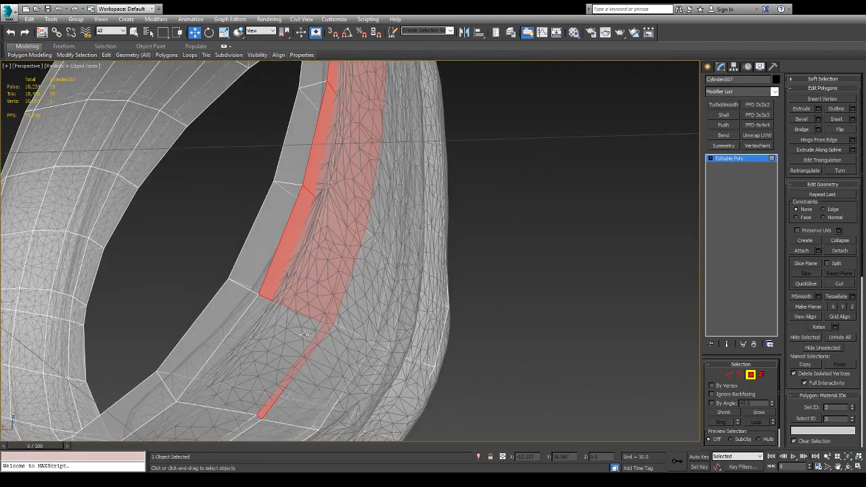
pyautogui.keyDown('ctrl'); pyautogui.click(305, 335); pyautogui.keyUp('ctrl')
pyautogui.keyDown('alt'); pyautogui.moveTo(304, 335); pyautogui.dragTo(304, 285, button='middle'); pyautogui.keyUp('alt')
pyautogui.keyDown('ctrl'); pyautogui.click(305, 278); pyautogui.keyUp('ctrl')
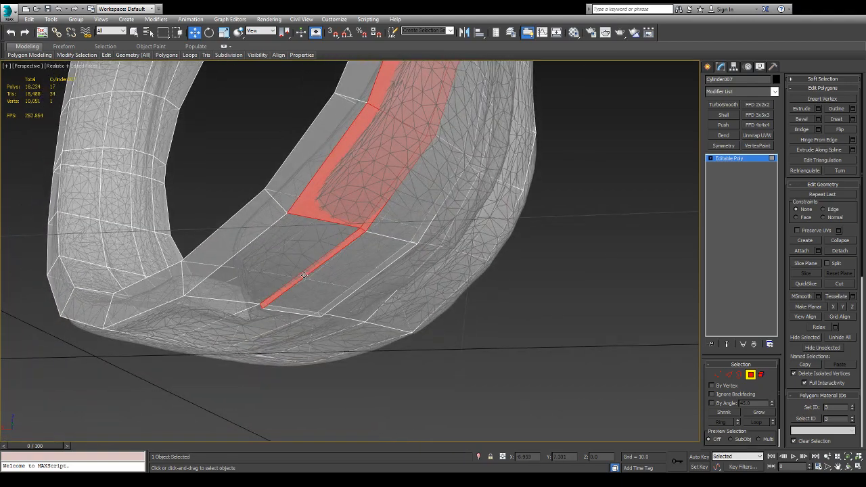
pyautogui.keyDown('ctrl'); pyautogui.click(284, 249); pyautogui.keyUp('ctrl')
# - Try deleting the selected polygons with and without the lowest pair, undoing each deletion and restoring the full selection
pyautogui.press('Delete')
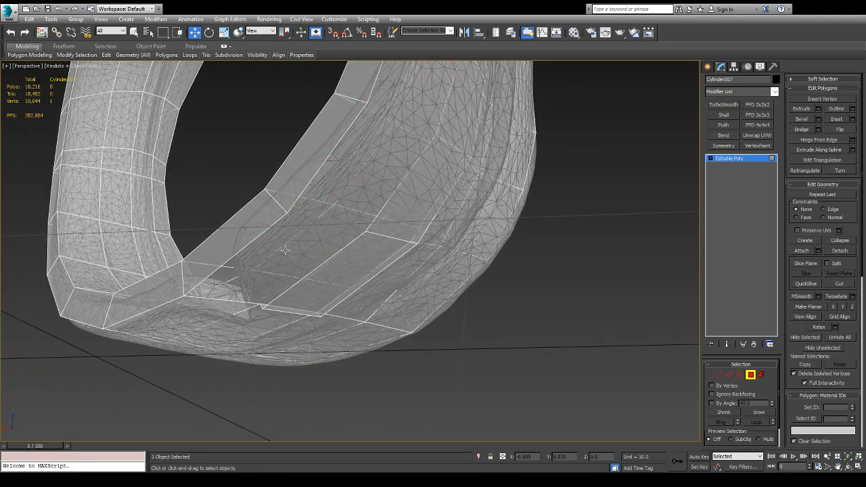
pyautogui.moveTo(285, 250)
pyautogui.keyDown('alt'); pyautogui.mouseDown(button='middle')
pyautogui.moveTo(286, 277)
pyautogui.moveTo(285, 258)
pyautogui.mouseUp(button='middle'); pyautogui.keyUp('alt')
pyautogui.hotkey('ctrl', 'z')
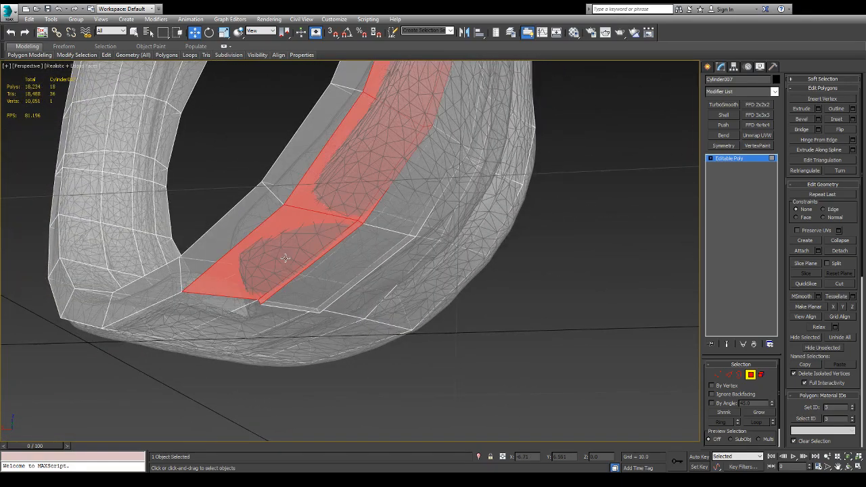
pyautogui.keyDown('alt'); pyautogui.click(312, 258); pyautogui.keyUp('alt')
pyautogui.keyDown('alt'); pyautogui.click(264, 234); pyautogui.keyUp('alt')
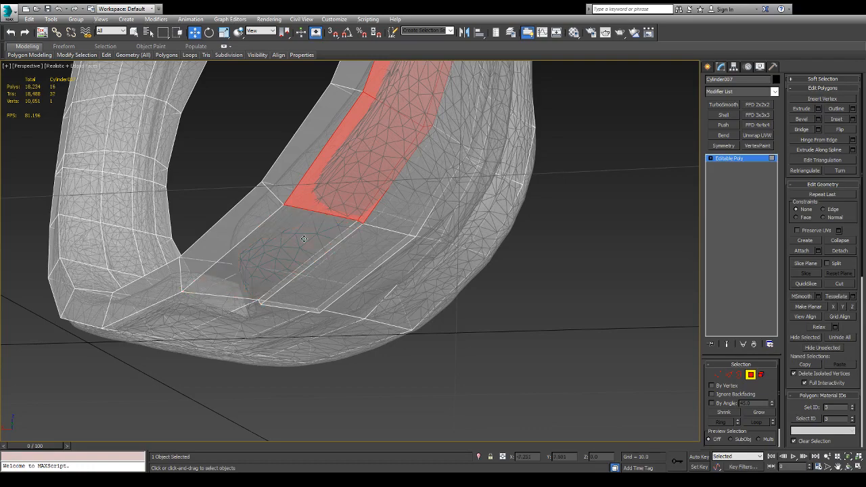
pyautogui.keyDown('alt'); pyautogui.moveTo(305, 239); pyautogui.dragTo(332, 220, button='middle'); pyautogui.keyUp('alt')
pyautogui.press('Delete')
pyautogui.scroll(-5, 369, 143)
pyautogui.scroll(5, 325, 244)
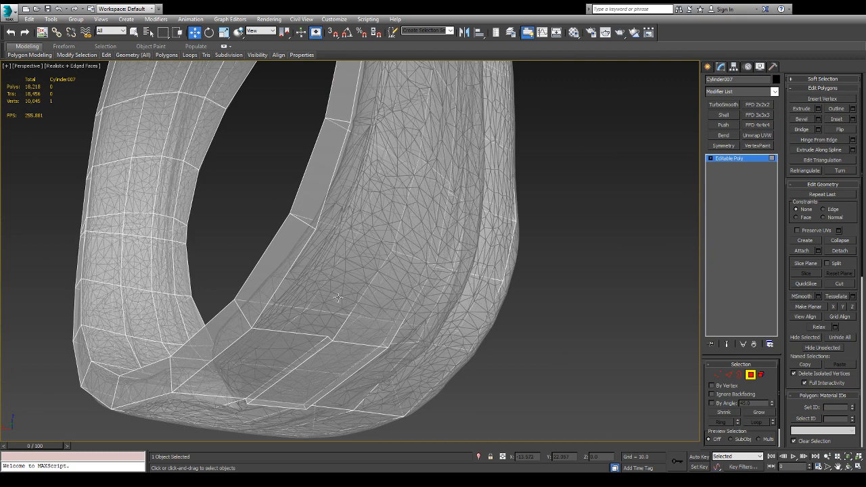
pyautogui.hotkey('ctrl', 'z')
pyautogui.keyDown('ctrl'); pyautogui.click(281, 363); pyautogui.keyUp('ctrl')
pyautogui.keyDown('ctrl'); pyautogui.click(278, 360); pyautogui.keyUp('ctrl')
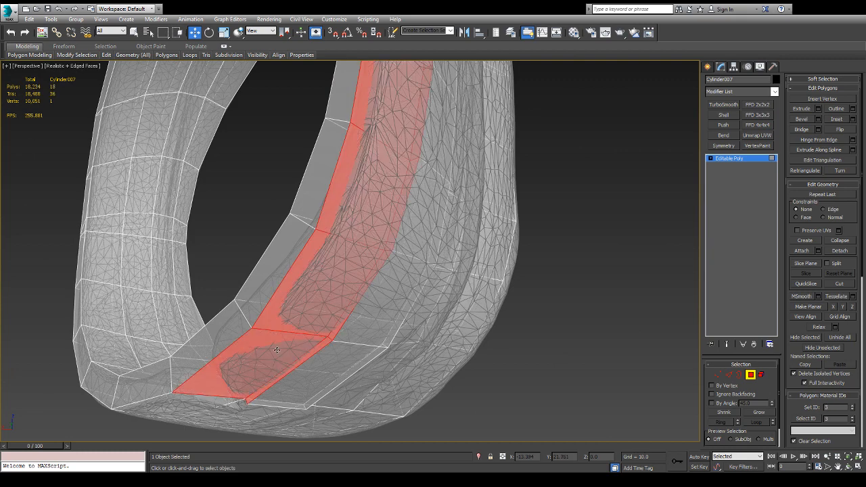
# - Delete the selected polygon strip and cap the open border it leaves on the band's outer side
pyautogui.press('Delete')
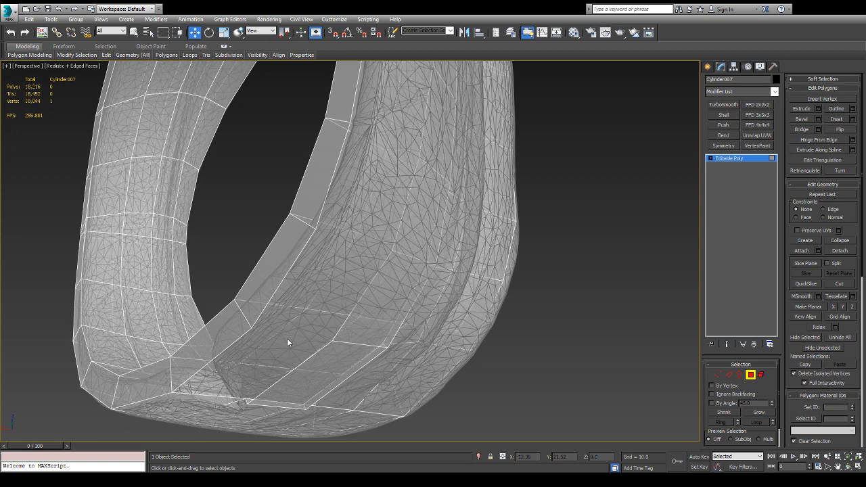
pyautogui.press('3')
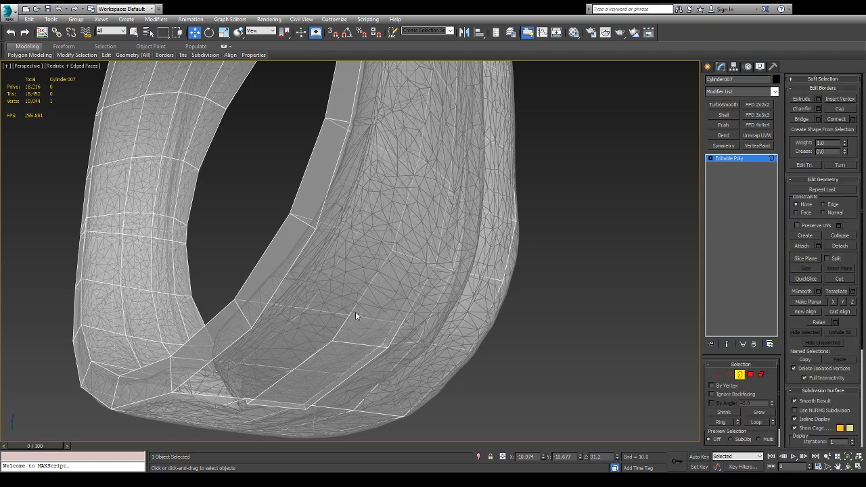
pyautogui.click(356, 304)
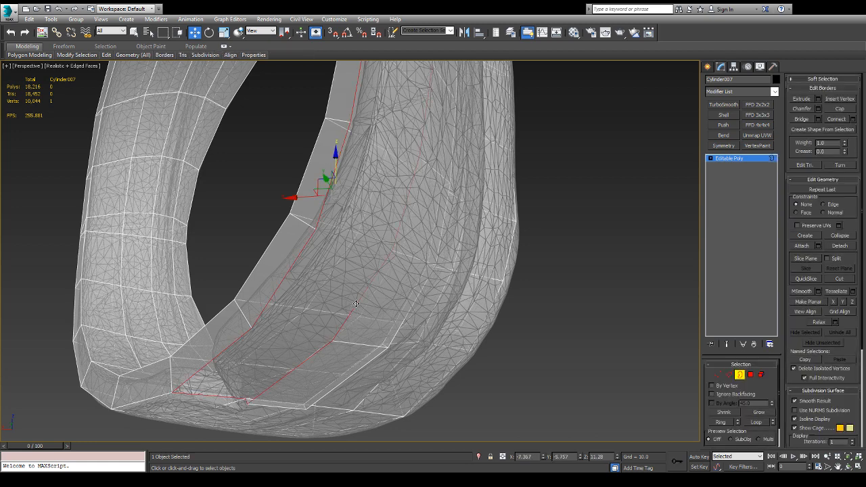
pyautogui.click(841, 110)
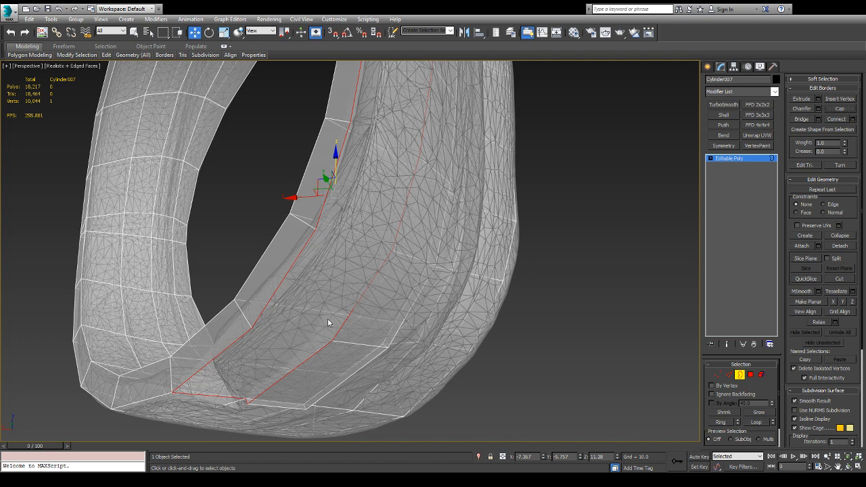
# - Connect the three lowest pairs of opposite vertices across the capped face, working upward from the lower bend
pyautogui.press('1')
pyautogui.click(333, 342)
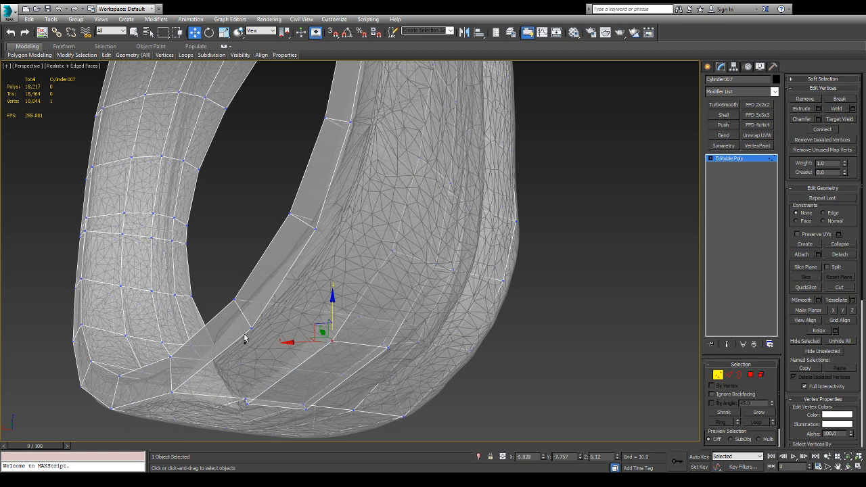
pyautogui.keyDown('ctrl'); pyautogui.click(252, 328); pyautogui.keyUp('ctrl')
pyautogui.hotkey('ctrl', 'shift', 'e')
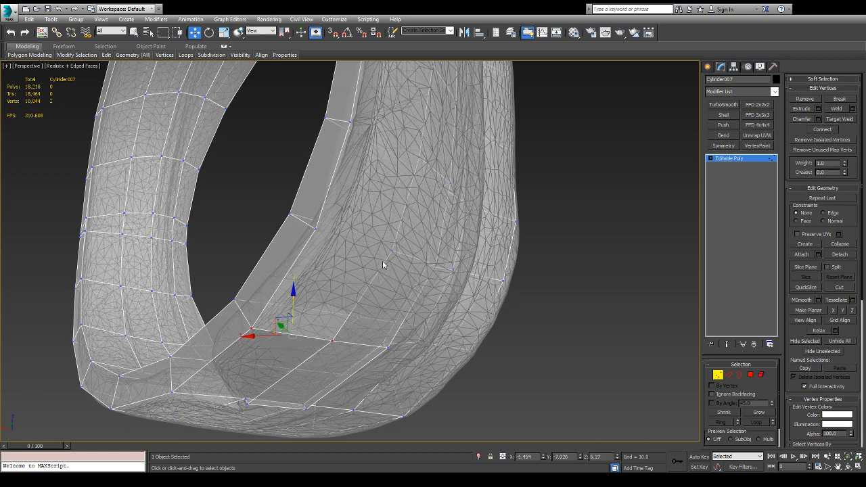
pyautogui.click(393, 251)
pyautogui.keyDown('ctrl'); pyautogui.click(316, 231); pyautogui.keyUp('ctrl')
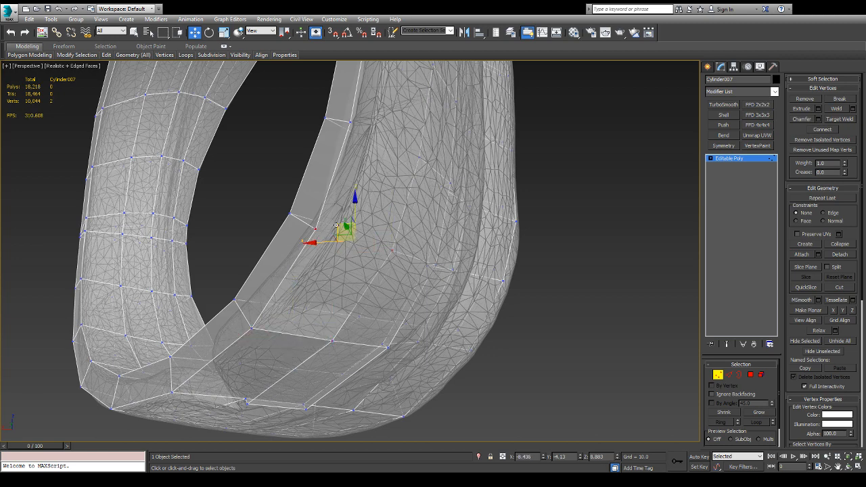
pyautogui.hotkey('ctrl', 'shift', 'e')
pyautogui.click(417, 156)
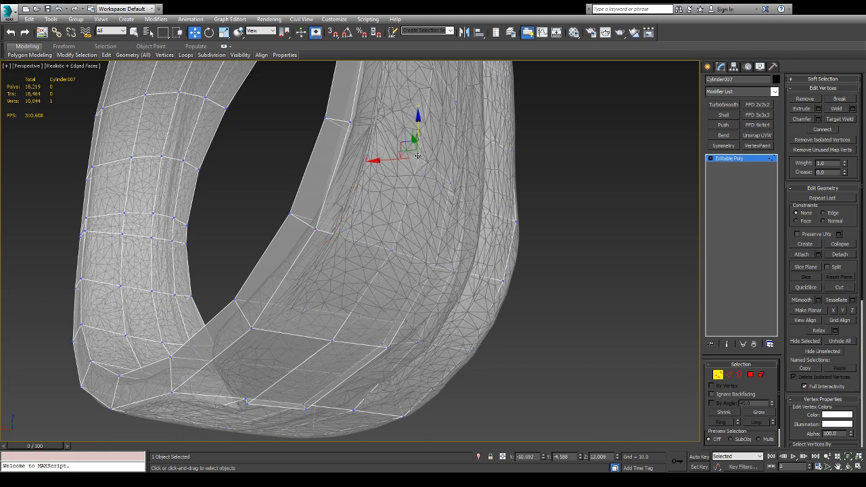
pyautogui.keyDown('ctrl'); pyautogui.click(351, 121); pyautogui.keyUp('ctrl')
pyautogui.hotkey('ctrl', 'shift', 'e')
# - Connect the next pair of opposite vertices up the capped face and clear the vertex selection
pyautogui.keyDown('alt'); pyautogui.moveTo(354, 127); pyautogui.dragTo(325, 277, button='middle'); pyautogui.keyUp('alt')
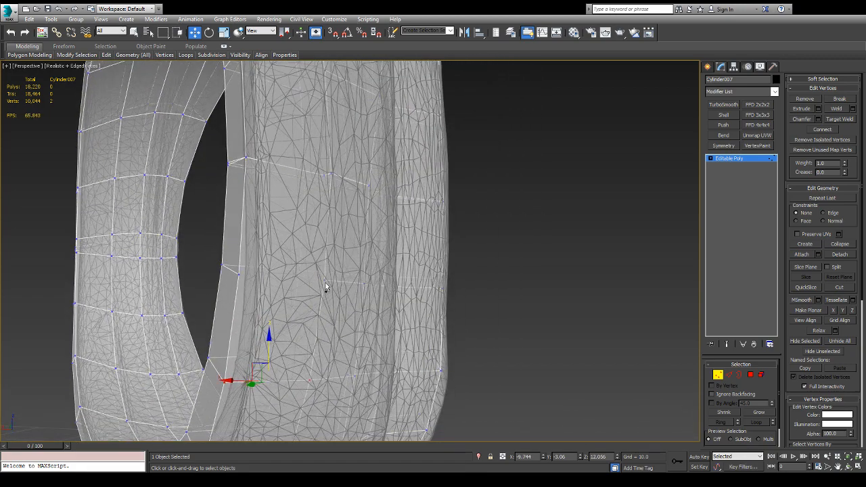
pyautogui.keyDown('ctrl'); pyautogui.click(323, 280); pyautogui.keyUp('ctrl')
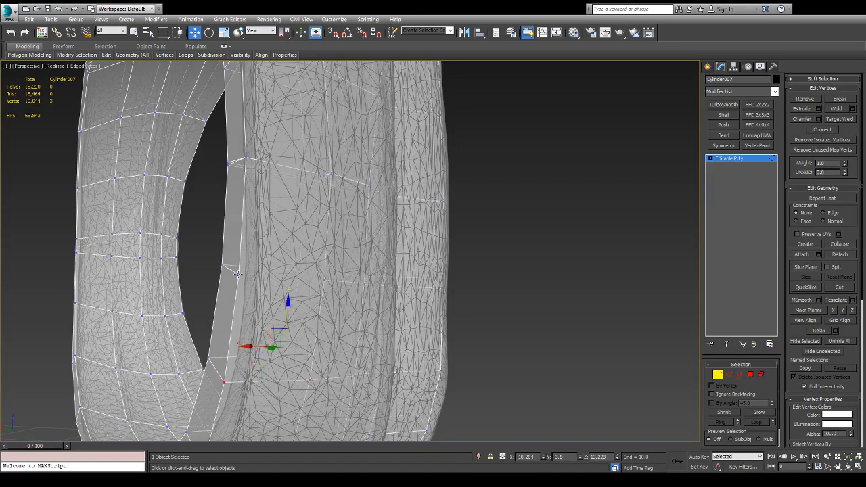
pyautogui.click(333, 292)
pyautogui.click(324, 280)
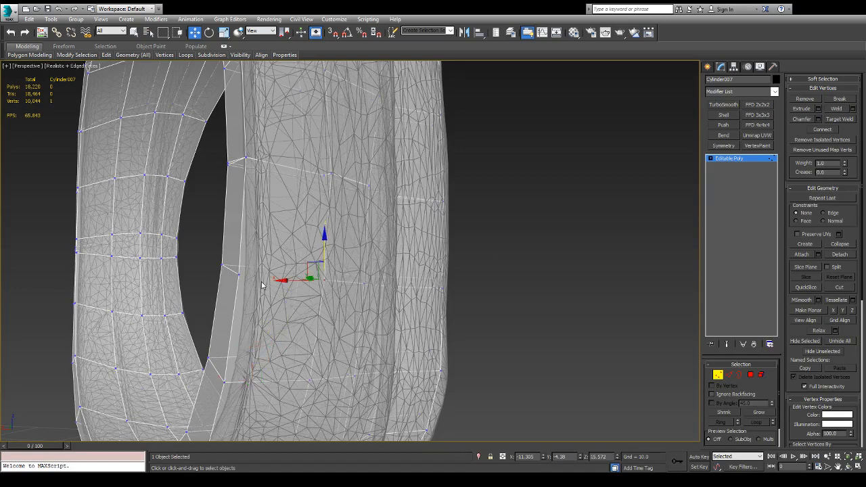
pyautogui.click(238, 276)
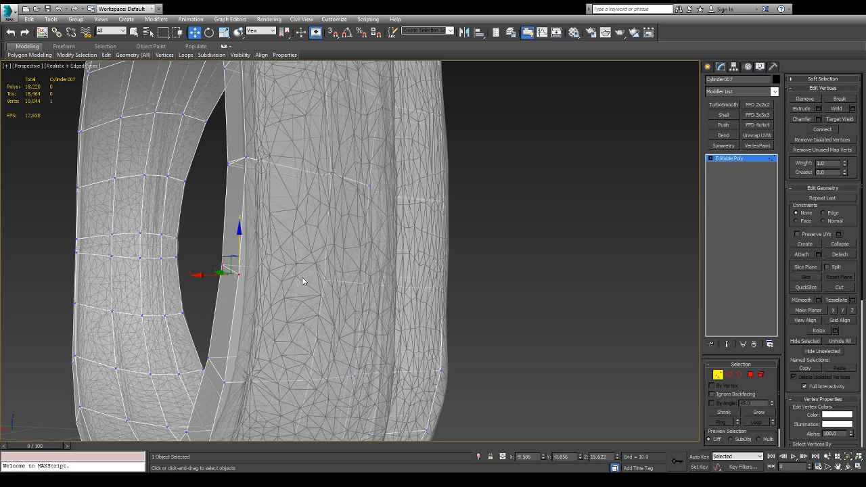
pyautogui.keyDown('ctrl'); pyautogui.click(326, 280); pyautogui.keyUp('ctrl')
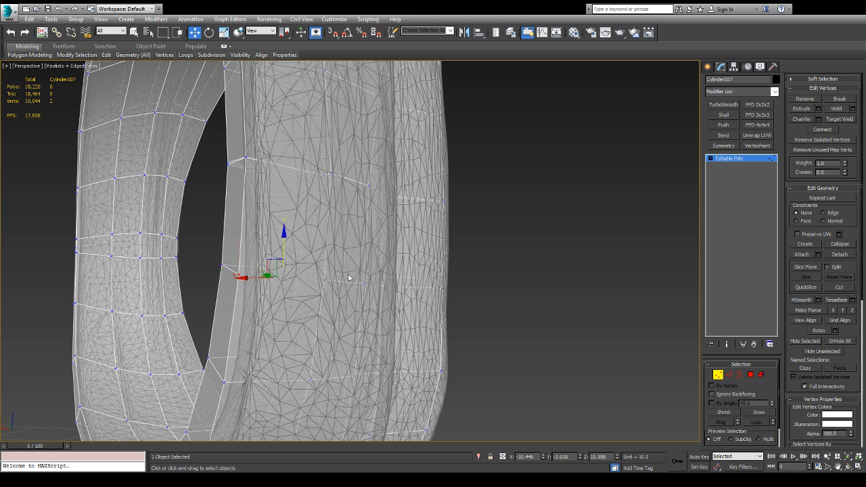
pyautogui.scroll(-5, 366, 276)
pyautogui.keyDown('alt'); pyautogui.moveTo(492, 292); pyautogui.dragTo(480, 298, button='middle'); pyautogui.keyUp('alt')
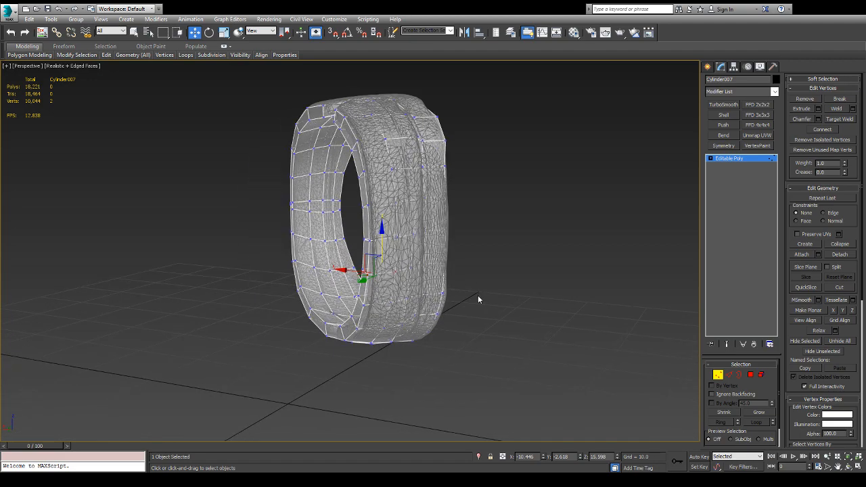
pyautogui.click(478, 297)
# - Inspect the low-poly band from several angles, checking the rebuilt outer side and its edge flow
pyautogui.scroll(6, 468, 237)
pyautogui.scroll(-3, 400, 197)
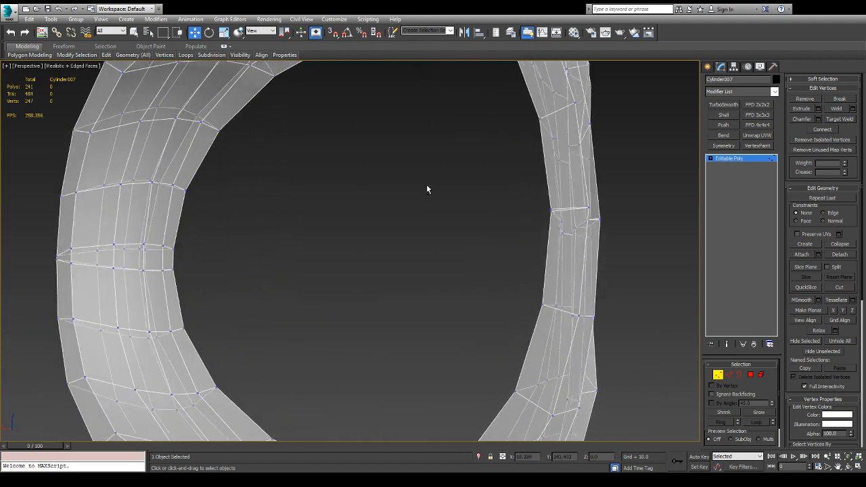
pyautogui.scroll(2, 427, 186)
pyautogui.keyDown('alt'); pyautogui.moveTo(407, 188); pyautogui.dragTo(412, 207, button='middle'); pyautogui.keyUp('alt')
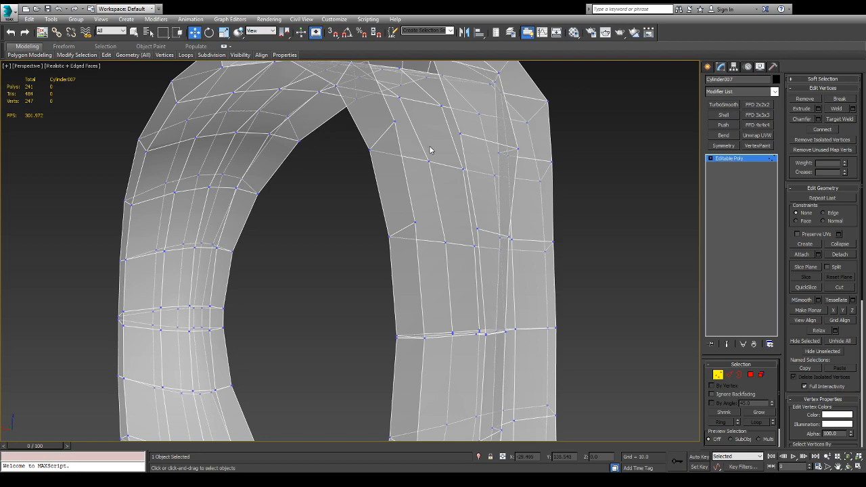
pyautogui.keyDown('alt'); pyautogui.moveTo(431, 150); pyautogui.dragTo(344, 292, button='middle'); pyautogui.keyUp('alt')
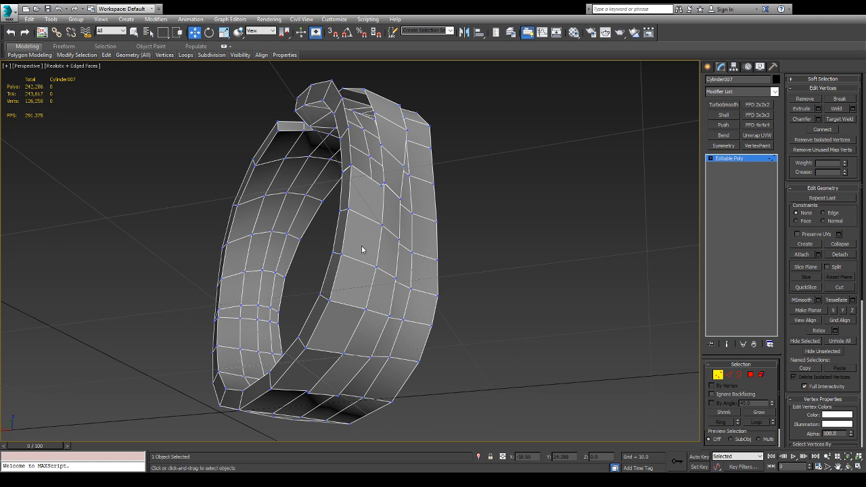
pyautogui.scroll(5, 362, 246)
pyautogui.scroll(-5, 363, 246)
pyautogui.scroll(6, 363, 249)
pyautogui.scroll(-3, 379, 228)
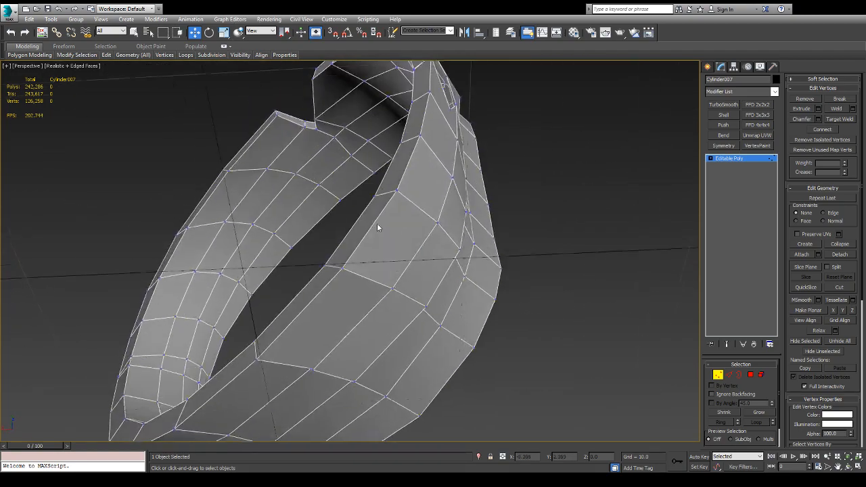
pyautogui.keyDown('alt'); pyautogui.moveTo(379, 233); pyautogui.dragTo(407, 147, button='middle'); pyautogui.keyUp('alt')
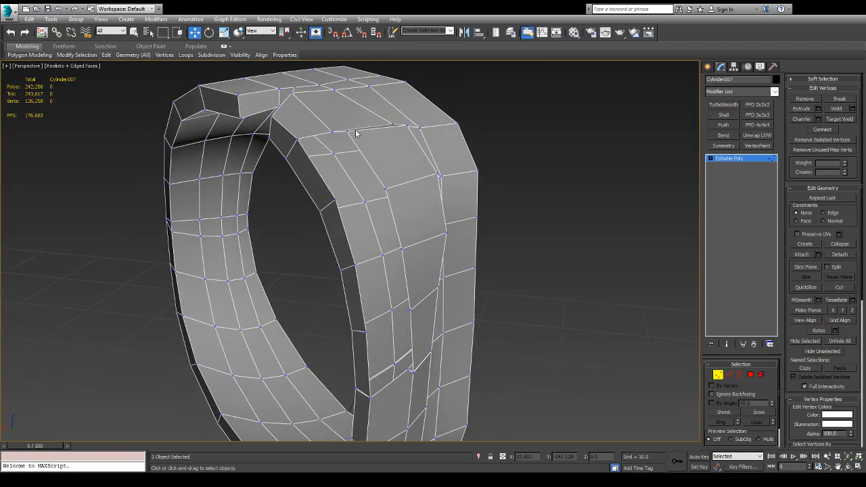
# - Cap the open border around the raised strip on the upper part of the band's outer side
pyautogui.press('3')
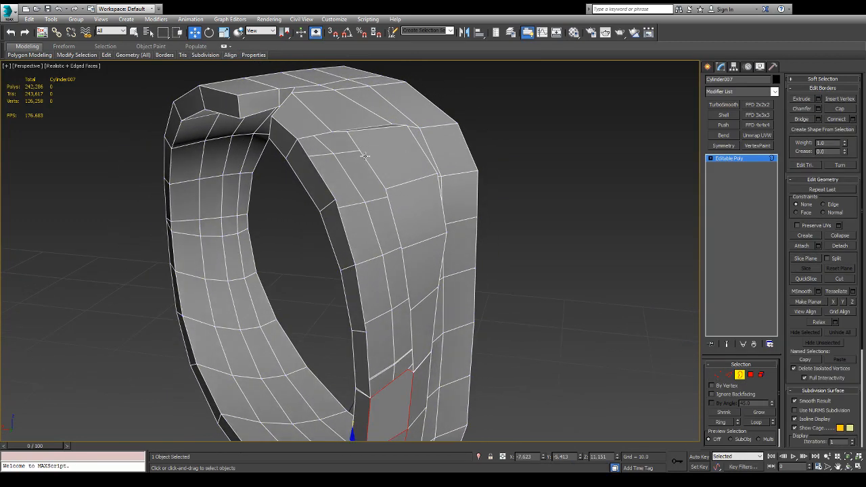
pyautogui.click(364, 156)
pyautogui.moveTo(394, 176)
pyautogui.keyDown('alt'); pyautogui.mouseDown(button='middle')
pyautogui.moveTo(379, 175)
pyautogui.moveTo(403, 166)
pyautogui.mouseUp(button='middle'); pyautogui.keyUp('alt')
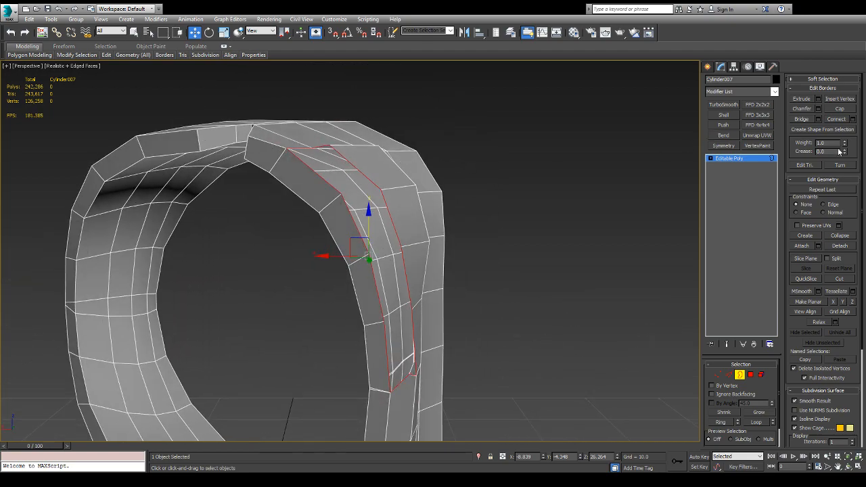
pyautogui.click(843, 120)
# - Move the two nearly coincident edges at the lower end of the capped strip apart vertically to open the narrow gap between them
pyautogui.keyDown('alt'); pyautogui.moveTo(629, 180); pyautogui.dragTo(373, 314, button='middle'); pyautogui.keyUp('alt')
pyautogui.keyDown('alt'); pyautogui.moveTo(373, 310); pyautogui.dragTo(389, 295); pyautogui.keyUp('alt')
pyautogui.scroll(5, 468, 366)
pyautogui.scroll(-2, 482, 362)
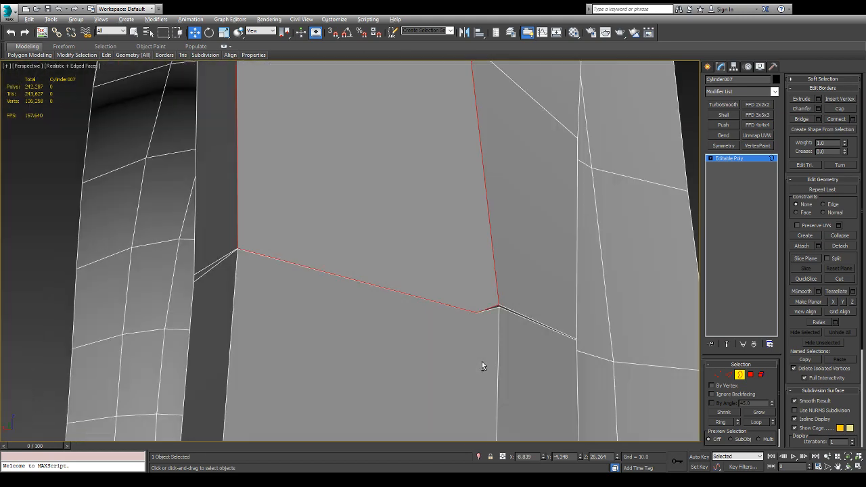
pyautogui.keyDown('alt'); pyautogui.moveTo(482, 362); pyautogui.dragTo(401, 370, button='middle'); pyautogui.keyUp('alt')
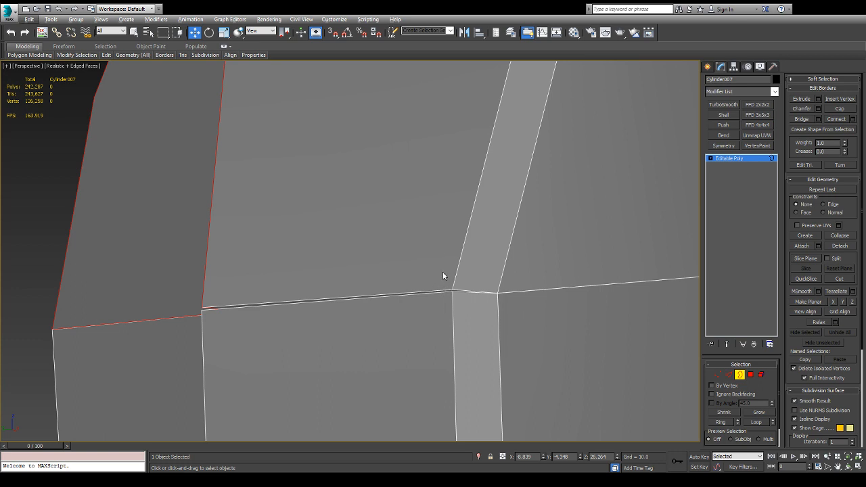
pyautogui.press('2')
pyautogui.click(441, 291)
pyautogui.keyDown('alt'); pyautogui.moveTo(441, 292); pyautogui.dragTo(441, 307, button='middle'); pyautogui.keyUp('alt')
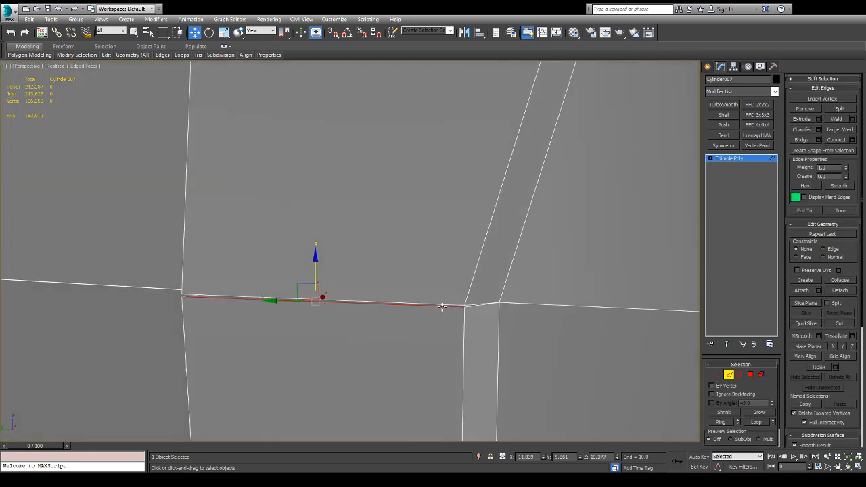
pyautogui.moveTo(316, 267); pyautogui.dragTo(315, 278)
pyautogui.keyDown('alt'); pyautogui.moveTo(329, 275); pyautogui.dragTo(372, 266, button='middle'); pyautogui.keyUp('alt')
pyautogui.click(262, 296)
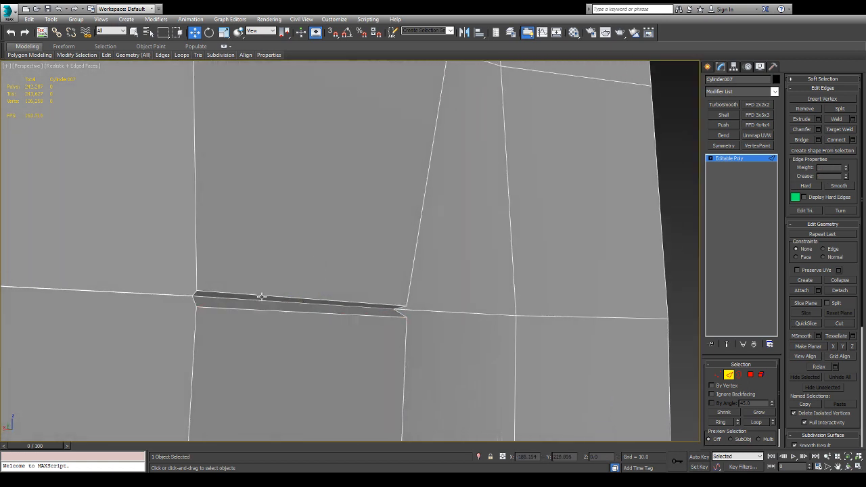
pyautogui.moveTo(316, 256); pyautogui.dragTo(316, 251)
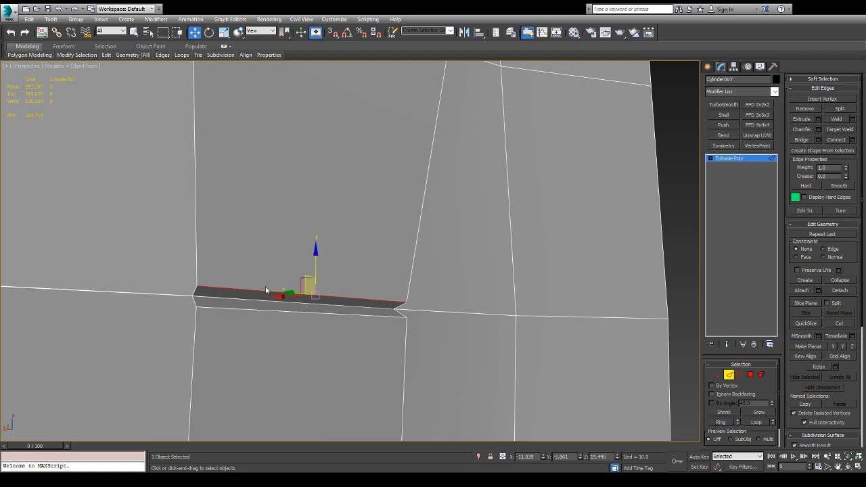
# - Delete the two narrow polygons inside the gap below the capped strip
pyautogui.press('4')
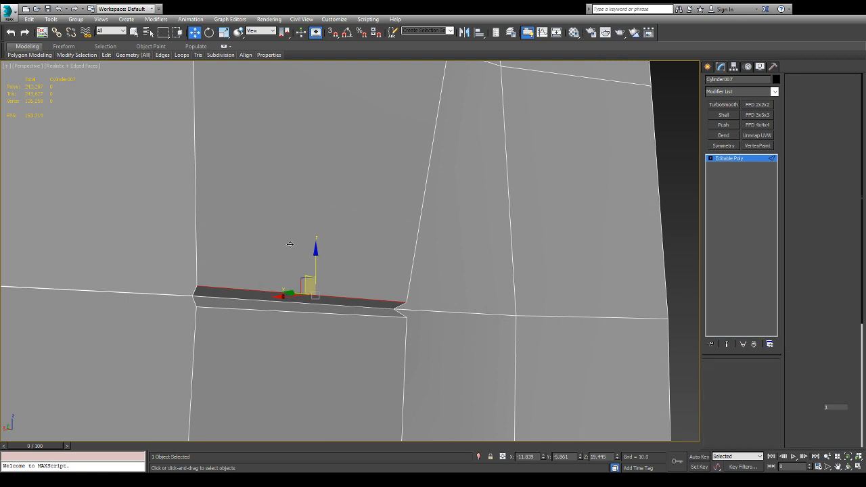
pyautogui.click(260, 294)
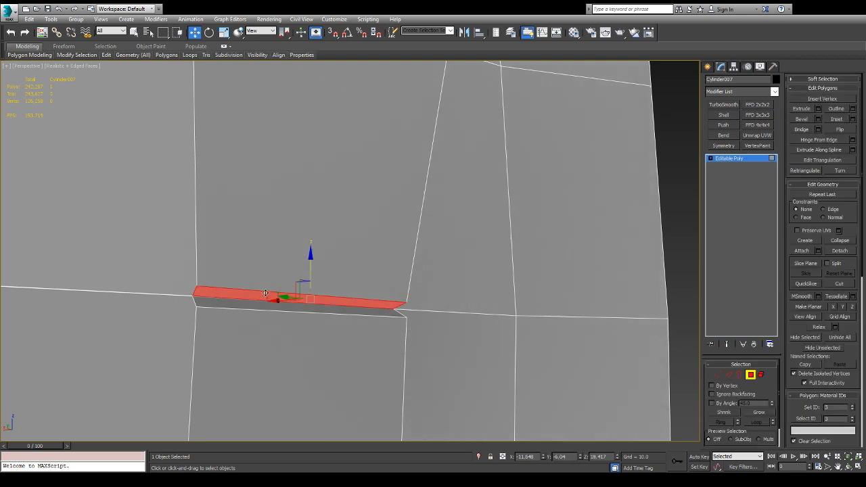
pyautogui.press('Delete')
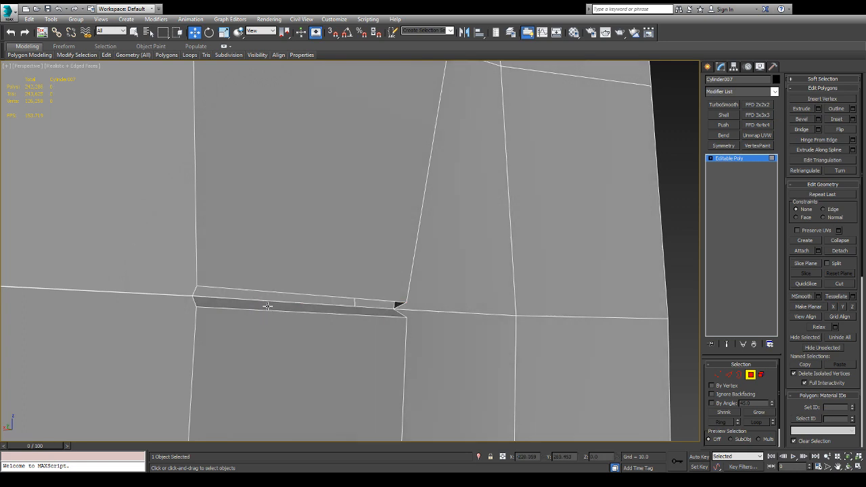
pyautogui.click(268, 306)
pyautogui.press('Delete')
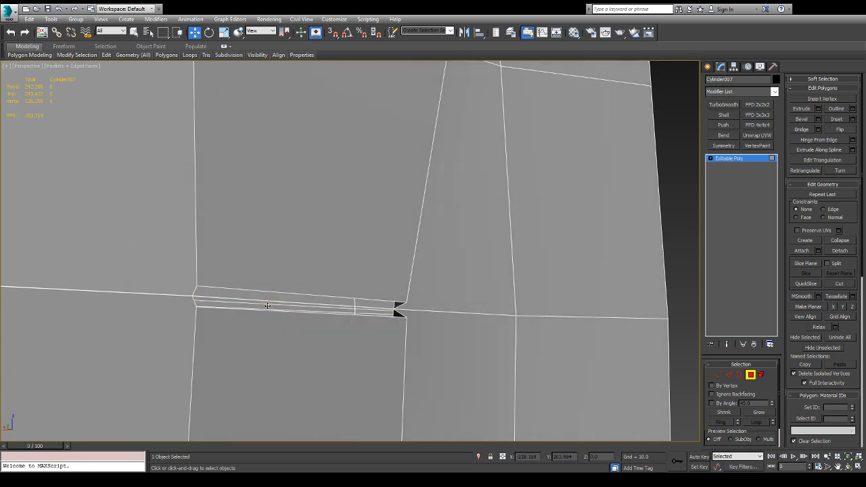
# - Target weld the upper and lower vertices at both ends of the gap to close it into a single edge
pyautogui.press('1')
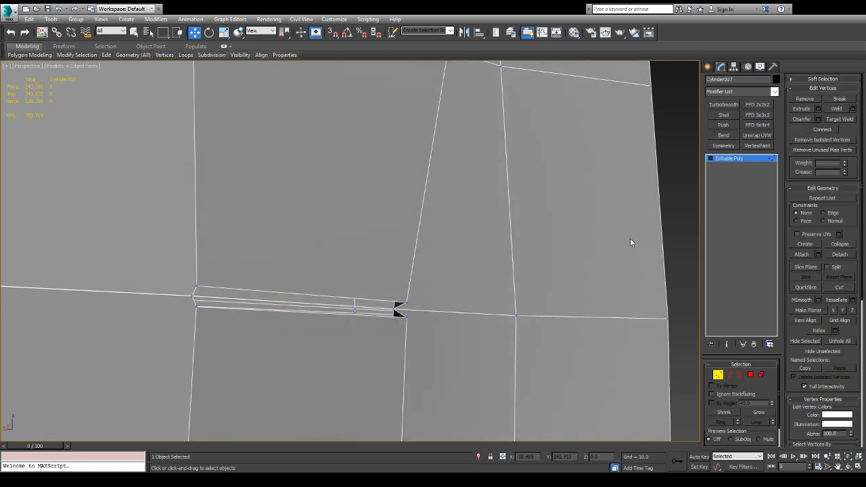
pyautogui.click(846, 122)
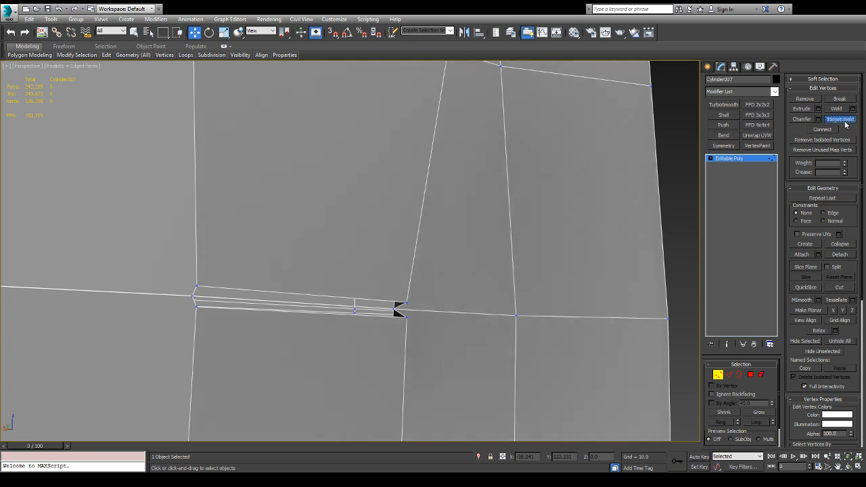
pyautogui.click(405, 317)
pyautogui.click(407, 302)
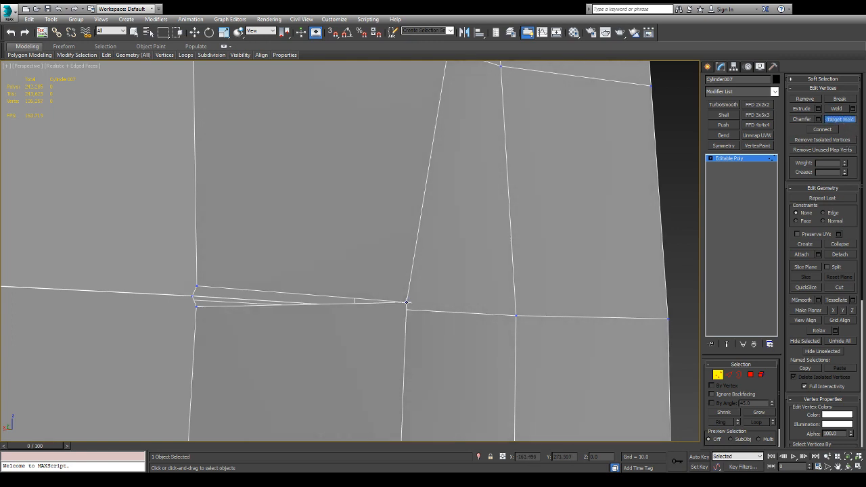
pyautogui.click(197, 288)
pyautogui.scroll(-3, 237, 271)
pyautogui.scroll(4, 227, 272)
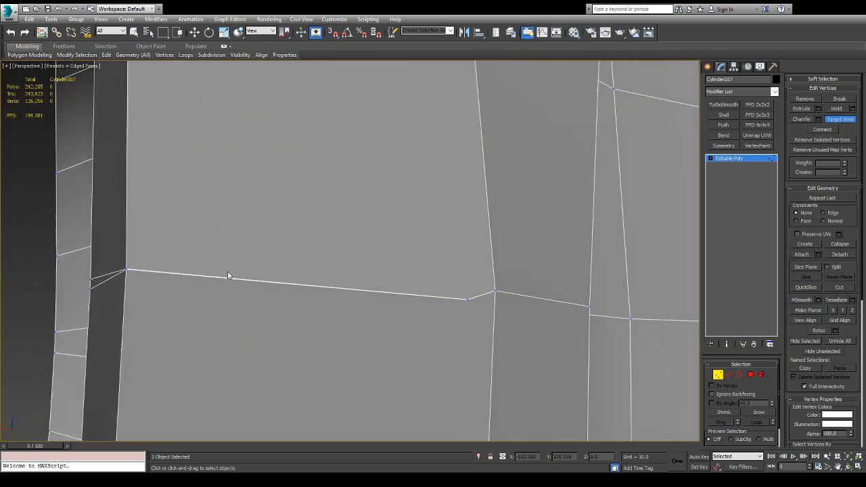
pyautogui.press('w')
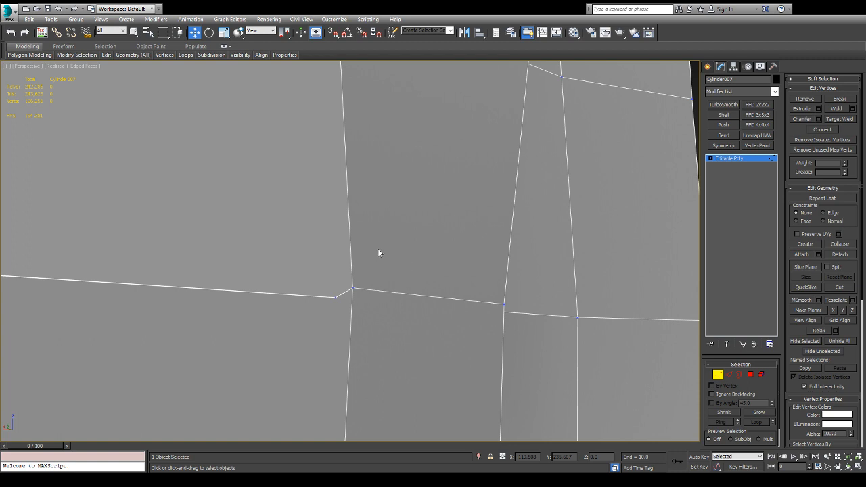
# - Move the welded edge slightly down and along the Y axis to line it up with the adjoining edges
pyautogui.press('2')
pyautogui.click(392, 293)
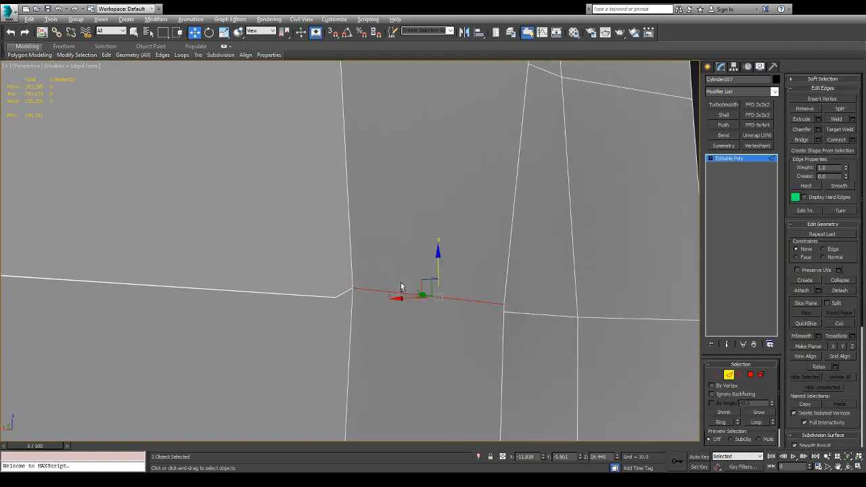
pyautogui.keyDown('alt'); pyautogui.moveTo(391, 293); pyautogui.dragTo(324, 299, button='middle'); pyautogui.keyUp('alt')
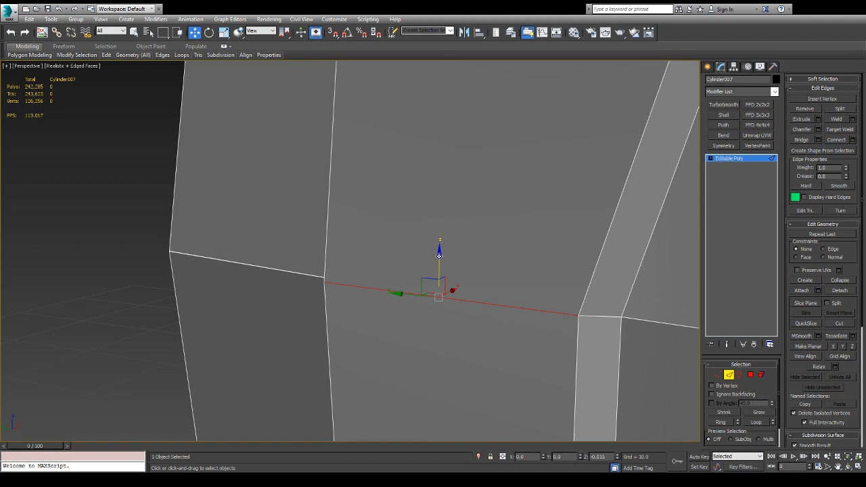
pyautogui.moveTo(437, 257); pyautogui.dragTo(439, 257)
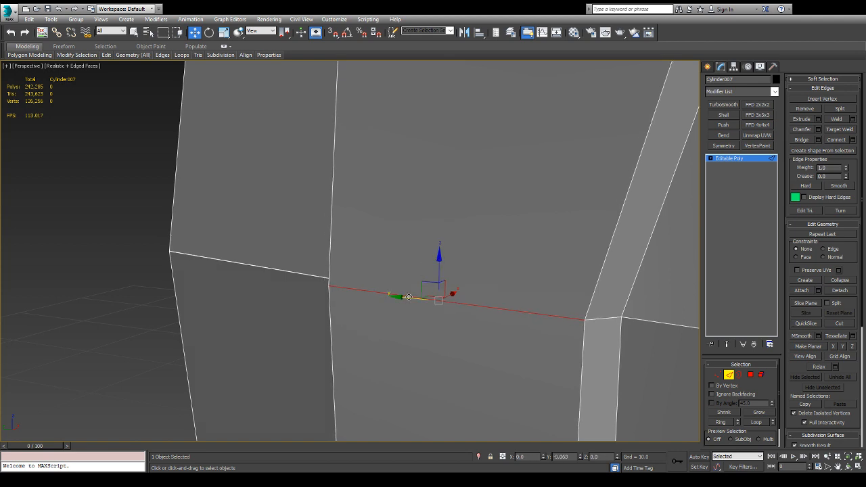
pyautogui.keyDown('alt'); pyautogui.moveTo(393, 271); pyautogui.dragTo(458, 287, button='middle'); pyautogui.keyUp('alt')
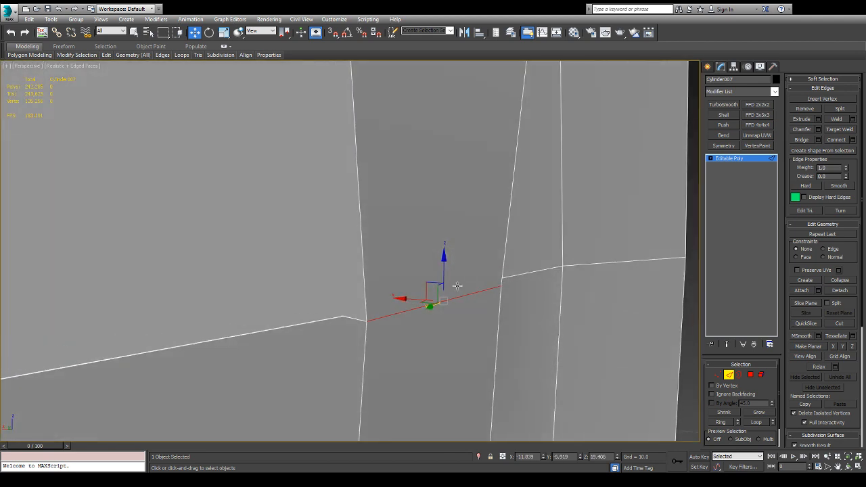
# - Delete the stray vertex beside the welded edge's corner together with the faces attached to it
pyautogui.press('1')
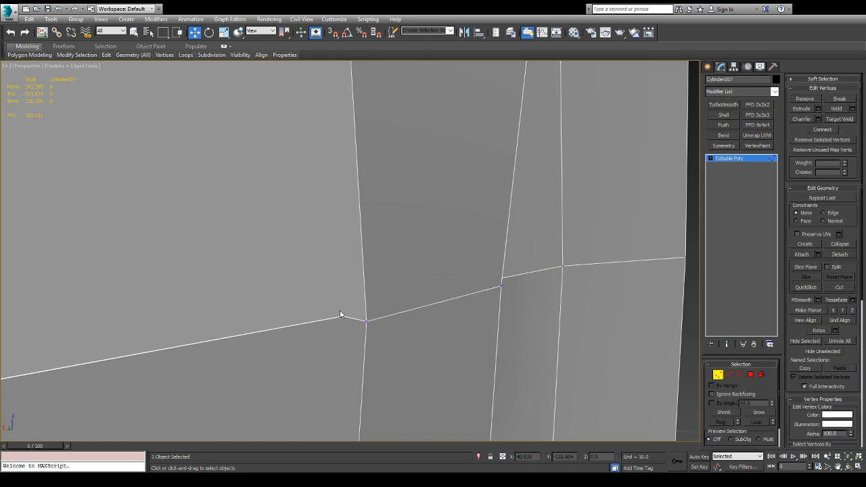
pyautogui.click(343, 315)
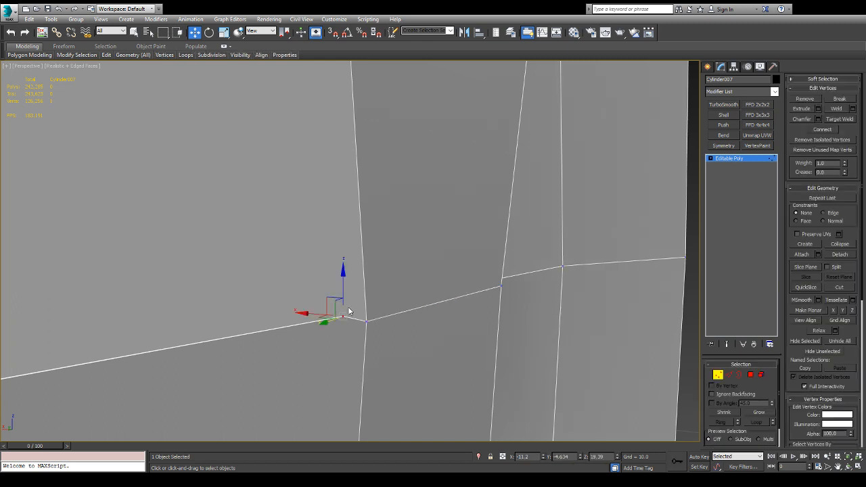
pyautogui.click(378, 247)
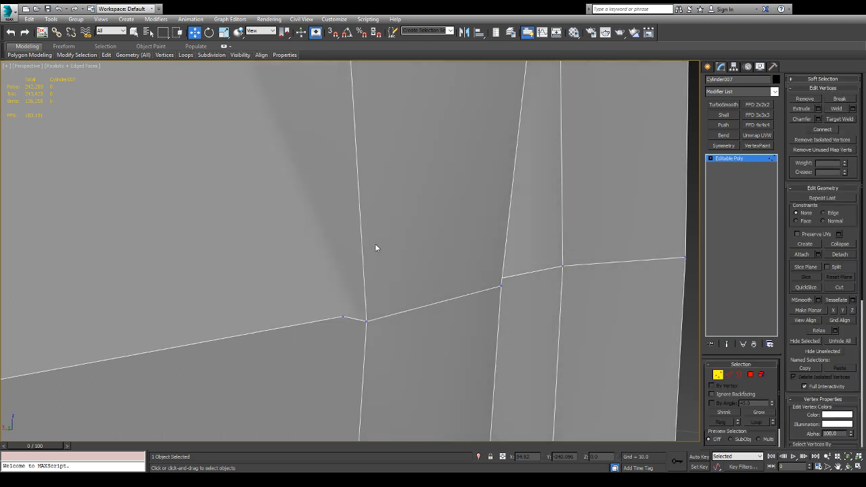
pyautogui.hotkey('ctrl', 'z')
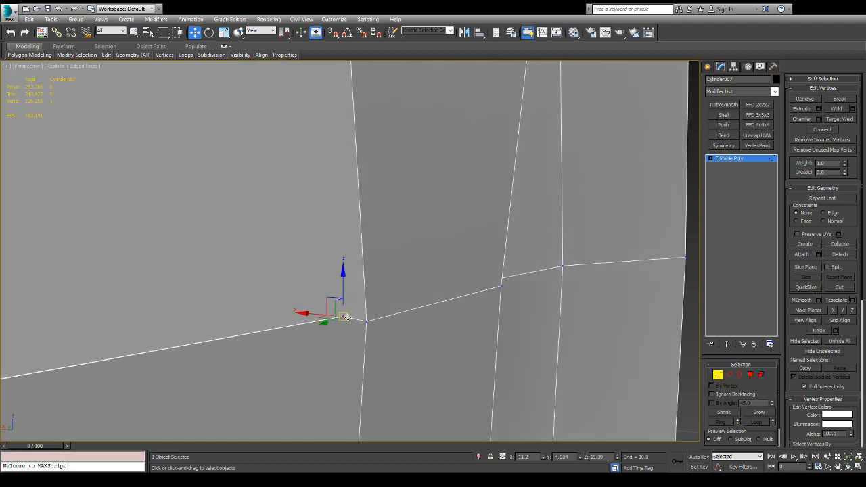
pyautogui.press('Delete')
pyautogui.scroll(-6, 358, 309)
pyautogui.keyDown('alt'); pyautogui.moveTo(358, 309); pyautogui.dragTo(339, 306, button='middle'); pyautogui.keyUp('alt')
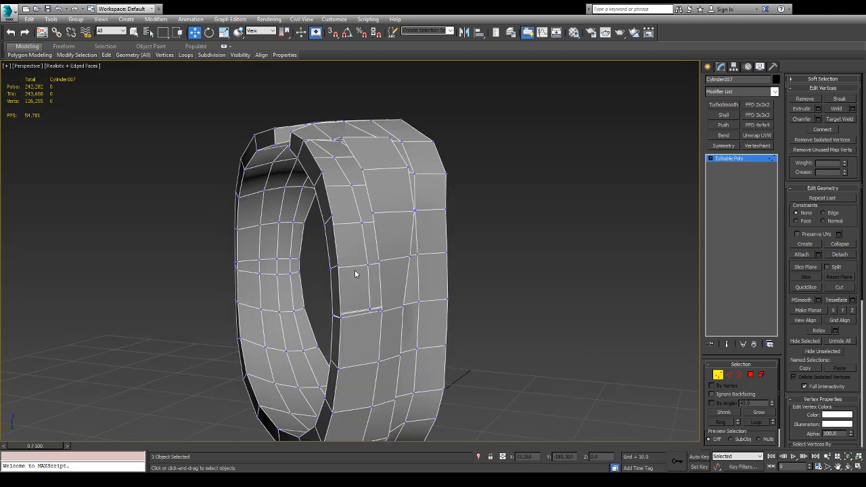
# - Target weld the two close vertices at one end of the narrow slit across the band's outer side
pyautogui.keyDown('alt'); pyautogui.moveTo(355, 274); pyautogui.dragTo(373, 207, button='middle'); pyautogui.keyUp('alt')
pyautogui.scroll(5, 444, 189)
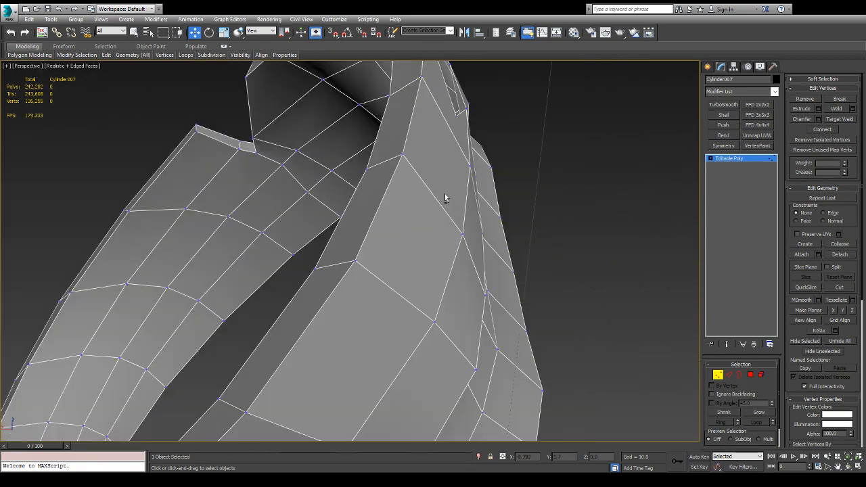
pyautogui.keyDown('alt'); pyautogui.moveTo(447, 231); pyautogui.dragTo(462, 210, button='middle'); pyautogui.keyUp('alt')
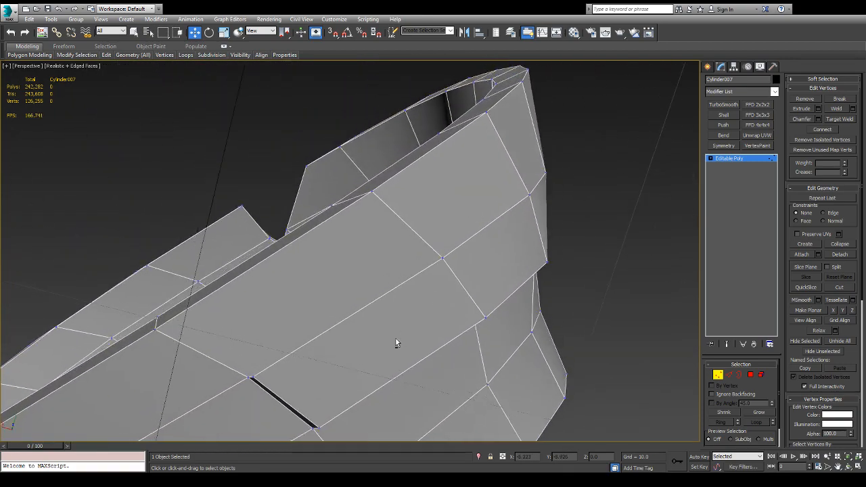
pyautogui.keyDown('alt'); pyautogui.moveTo(396, 345); pyautogui.dragTo(410, 359, button='middle'); pyautogui.keyUp('alt')
pyautogui.moveTo(388, 441); pyautogui.dragTo(387, 344, button='middle')
pyautogui.keyDown('alt'); pyautogui.moveTo(387, 343); pyautogui.dragTo(371, 324, button='middle'); pyautogui.keyUp('alt')
pyautogui.scroll(4, 363, 327)
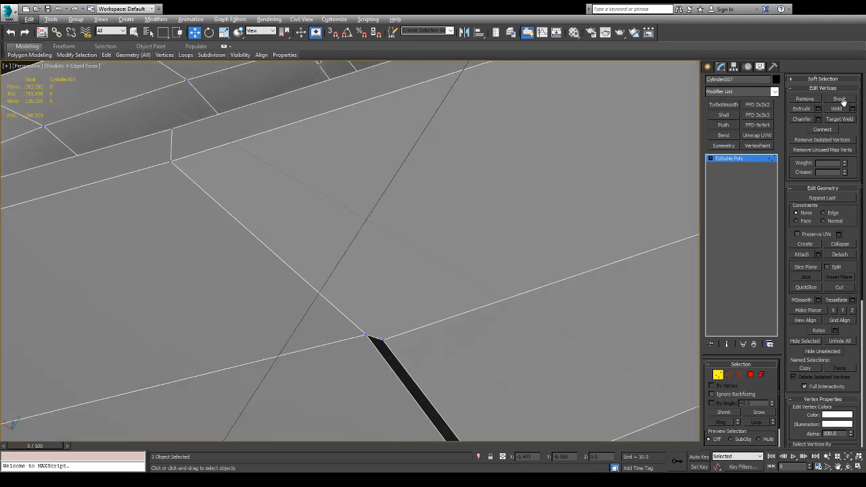
pyautogui.click(845, 120)
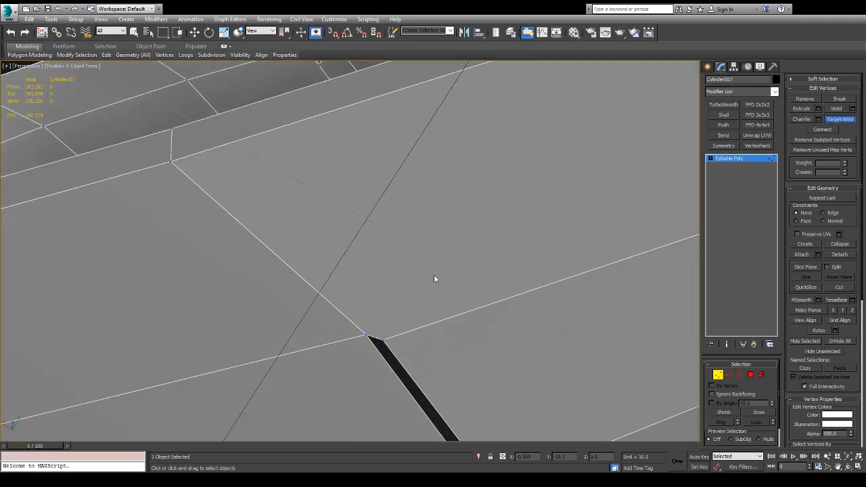
pyautogui.click(364, 335)
pyautogui.click(384, 341)
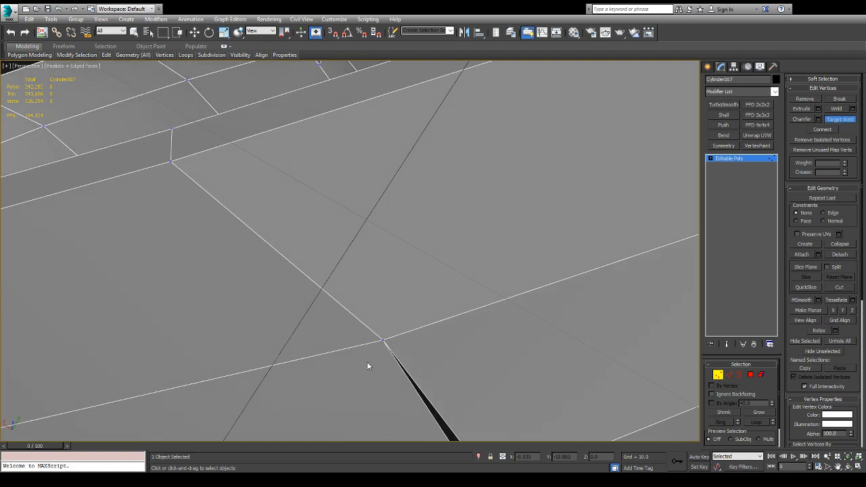
# - Cap the open border around the raised strip on the upper part of the band's outer side again
pyautogui.scroll(-5, 367, 366)
pyautogui.keyDown('alt'); pyautogui.moveTo(457, 331); pyautogui.dragTo(387, 272, button='middle'); pyautogui.keyUp('alt')
pyautogui.scroll(2, 371, 226)
pyautogui.keyDown('alt'); pyautogui.moveTo(349, 204); pyautogui.dragTo(335, 184, button='middle'); pyautogui.keyUp('alt')
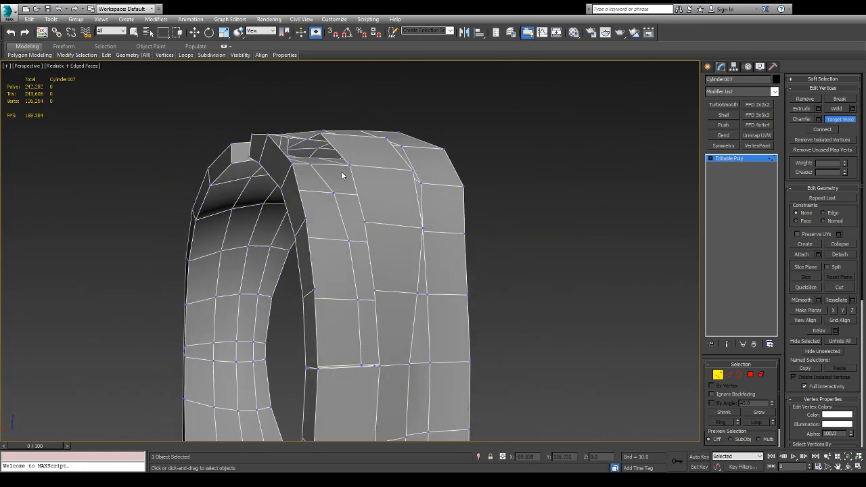
pyautogui.press('w')
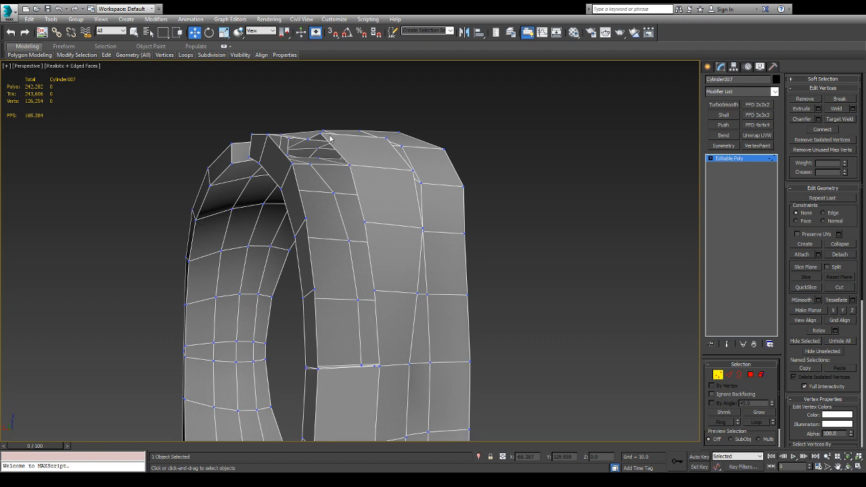
pyautogui.press('3')
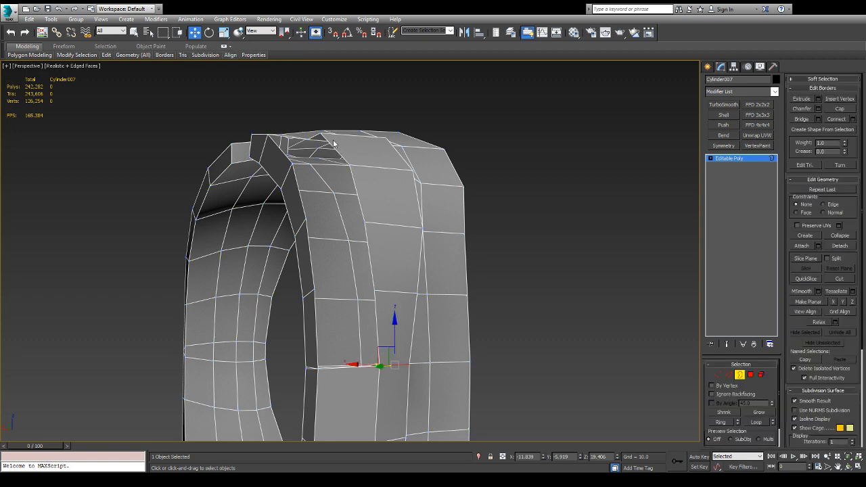
pyautogui.press('4')
pyautogui.click(336, 149)
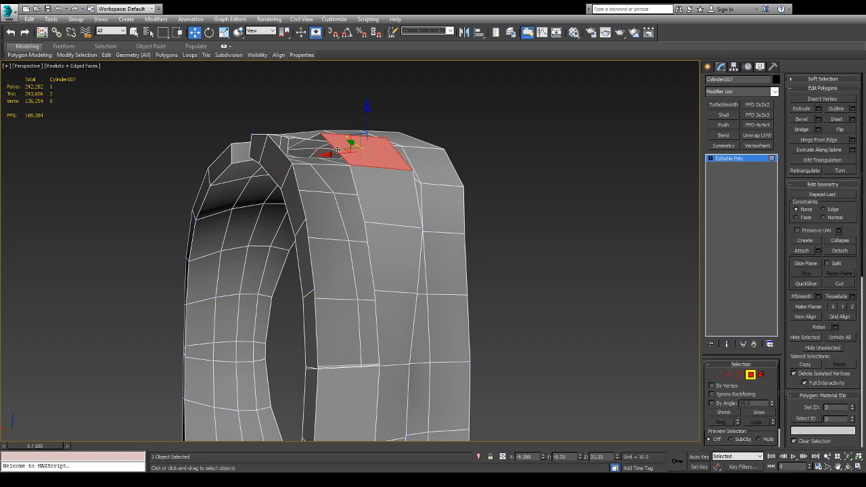
pyautogui.keyDown('alt'); pyautogui.moveTo(336, 148); pyautogui.dragTo(427, 138, button='middle'); pyautogui.keyUp('alt')
pyautogui.press('3')
pyautogui.click(330, 150)
pyautogui.click(841, 109)
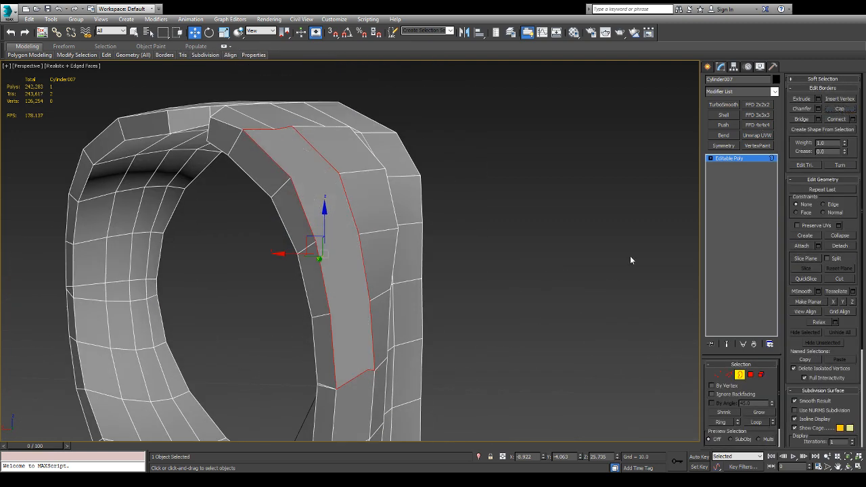
# - Target weld the stray vertex at the lower end of the capped strip onto the neighboring corner vertex on the same edge
pyautogui.keyDown('alt'); pyautogui.moveTo(630, 256); pyautogui.dragTo(512, 300, button='middle'); pyautogui.keyUp('alt')
pyautogui.scroll(4, 390, 350)
pyautogui.keyDown('alt'); pyautogui.moveTo(373, 368); pyautogui.dragTo(367, 380, button='middle'); pyautogui.keyUp('alt')
pyautogui.moveTo(367, 381)
pyautogui.mouseDown(button='middle')
pyautogui.moveTo(385, 358)
pyautogui.moveTo(402, 364)
pyautogui.moveTo(396, 342)
pyautogui.moveTo(376, 388)
pyautogui.mouseUp(button='middle')
pyautogui.press('1')
pyautogui.click(400, 334)
pyautogui.moveTo(380, 349); pyautogui.dragTo(367, 367)
pyautogui.keyDown('alt'); pyautogui.moveTo(367, 367); pyautogui.dragTo(474, 285, button='middle'); pyautogui.keyUp('alt')
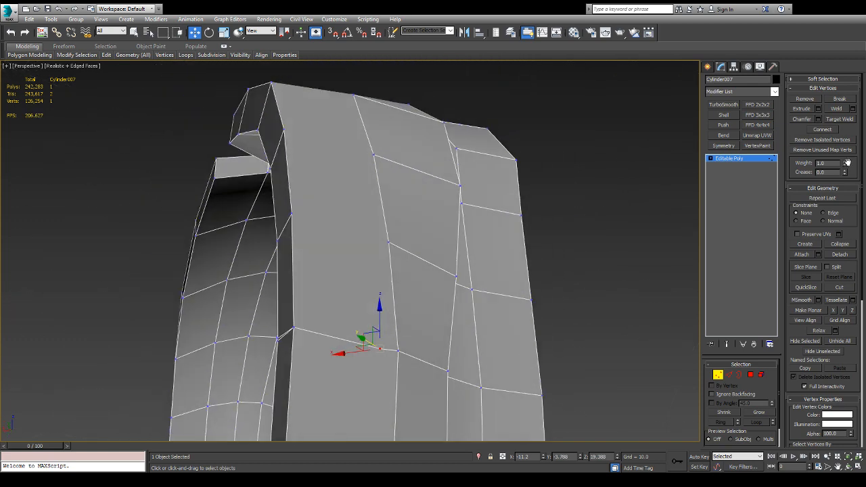
pyautogui.click(849, 120)
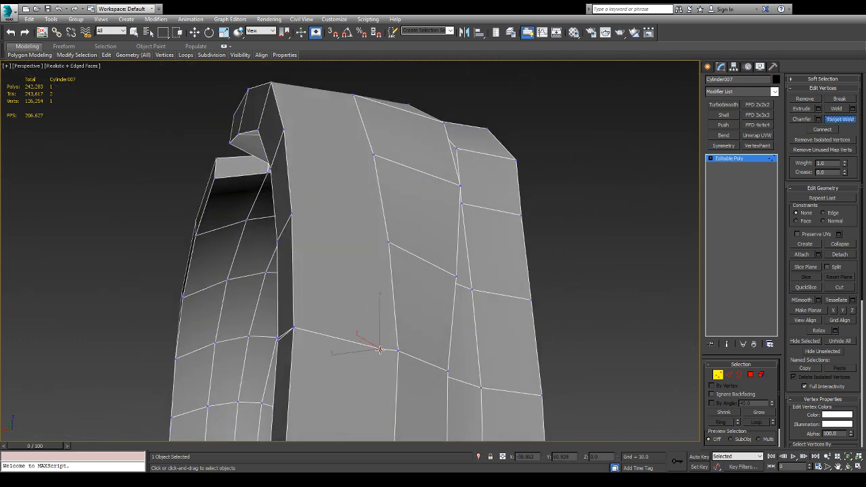
pyautogui.click(379, 349)
pyautogui.click(399, 351)
pyautogui.moveTo(388, 320)
pyautogui.keyDown('alt'); pyautogui.mouseDown(button='middle')
pyautogui.moveTo(387, 342)
pyautogui.moveTo(388, 330)
pyautogui.mouseUp(button='middle'); pyautogui.keyUp('alt')
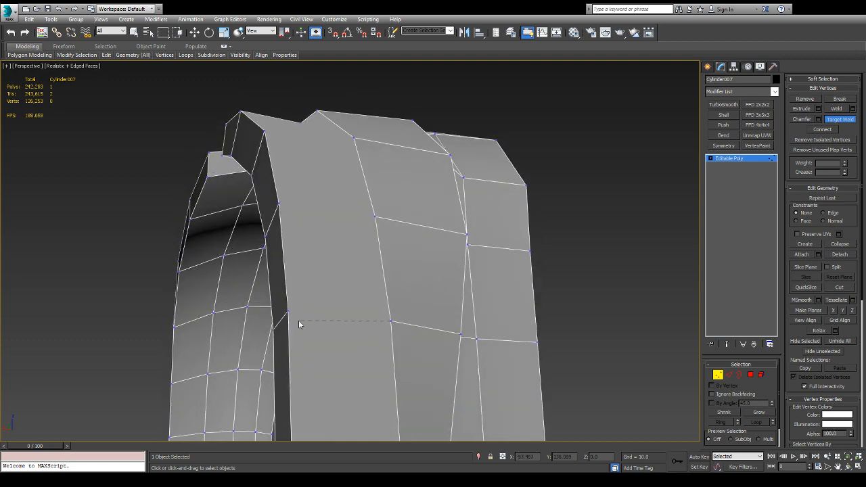
# - Connect three pairs of opposite vertices across the capped strip to split it into faces aligned with the band's rows
pyautogui.press('w')
pyautogui.scroll(-5, 338, 318)
pyautogui.keyDown('alt'); pyautogui.moveTo(363, 319); pyautogui.dragTo(377, 335, button='middle'); pyautogui.keyUp('alt')
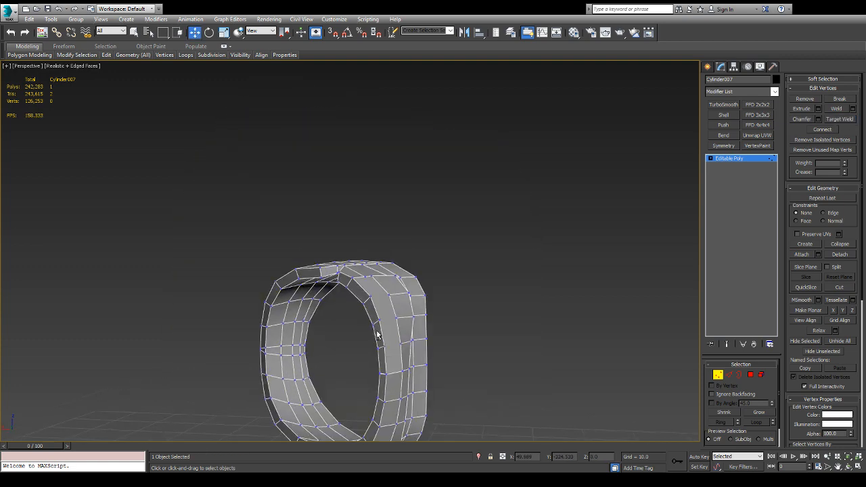
pyautogui.scroll(8, 378, 335)
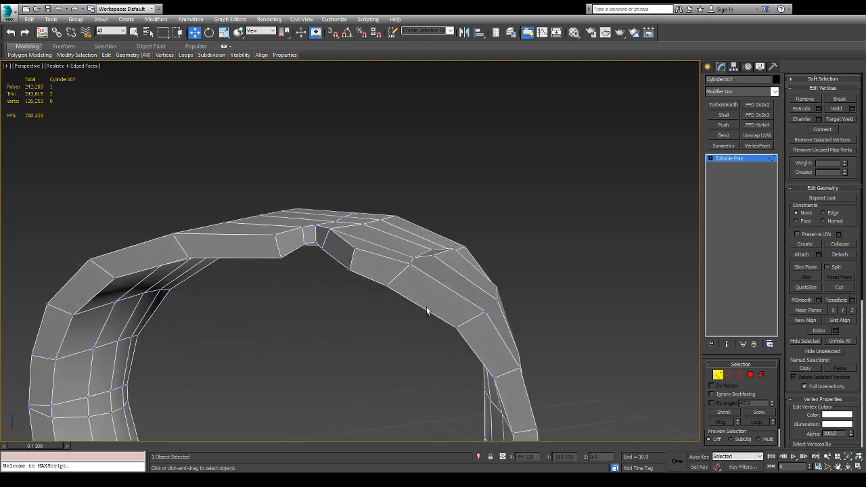
pyautogui.keyDown('alt'); pyautogui.moveTo(427, 307); pyautogui.dragTo(385, 294, button='middle'); pyautogui.keyUp('alt')
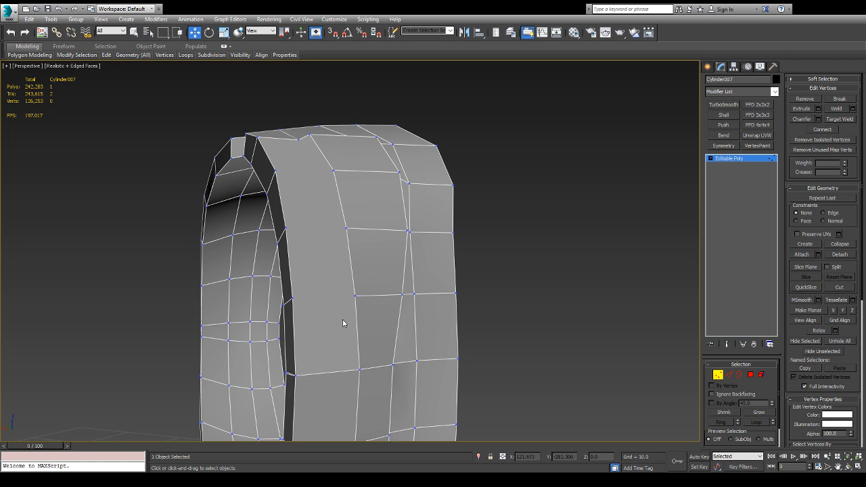
pyautogui.click(354, 298)
pyautogui.keyDown('ctrl'); pyautogui.click(292, 298); pyautogui.keyUp('ctrl')
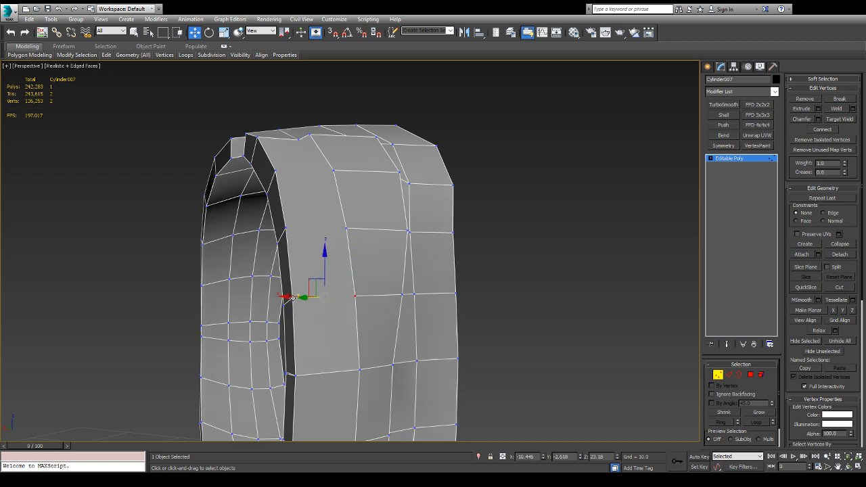
pyautogui.click(346, 229)
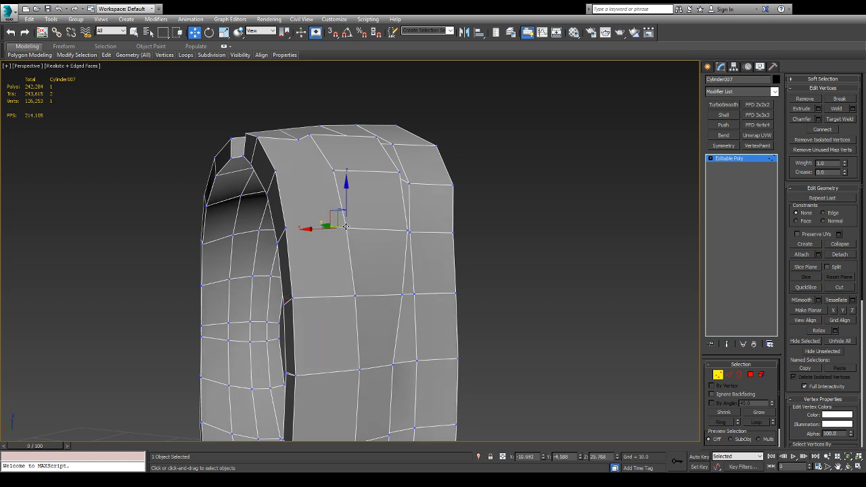
pyautogui.keyDown('ctrl'); pyautogui.click(279, 229); pyautogui.keyUp('ctrl')
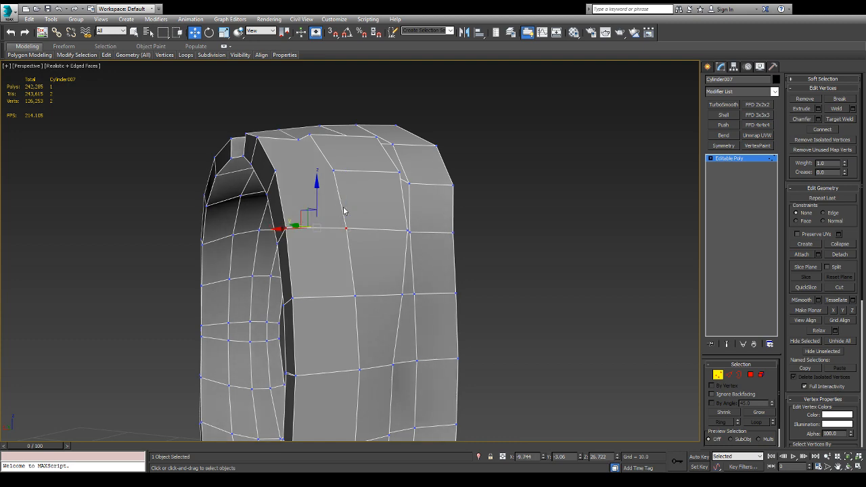
pyautogui.keyDown('alt'); pyautogui.moveTo(355, 212); pyautogui.dragTo(369, 250, button='middle'); pyautogui.keyUp('alt')
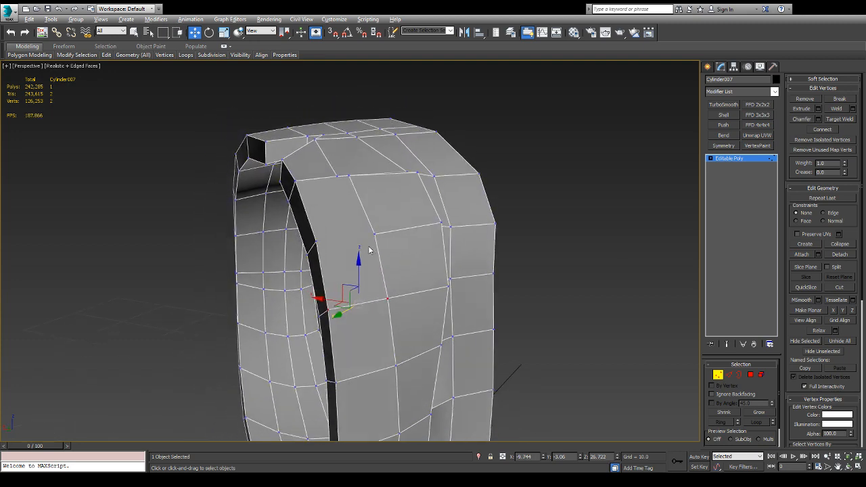
pyautogui.click(374, 234)
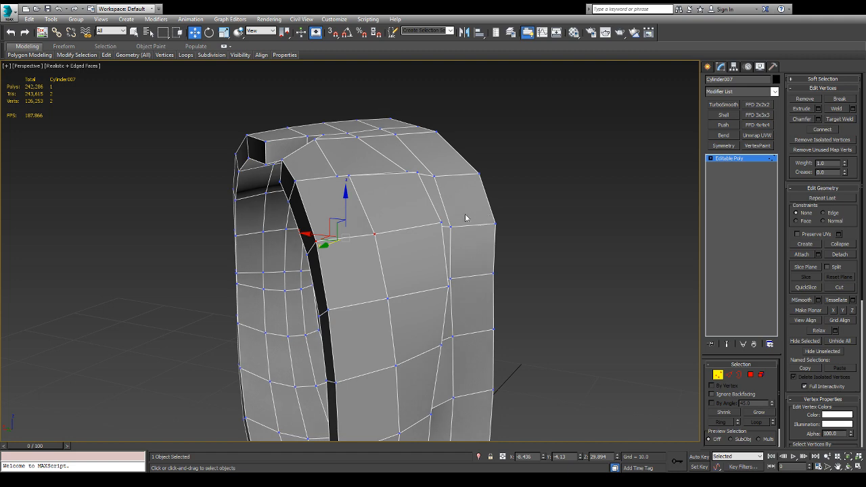
pyautogui.keyDown('alt'); pyautogui.moveTo(583, 227); pyautogui.dragTo(553, 257, button='middle'); pyautogui.keyUp('alt')
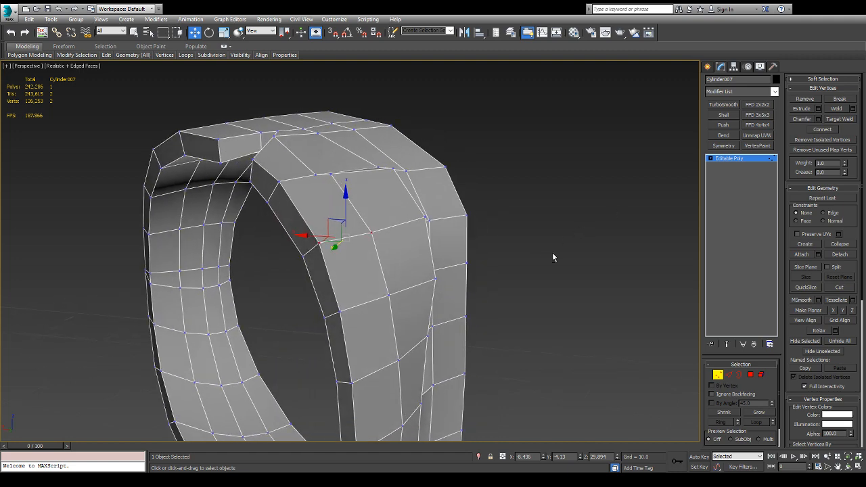
pyautogui.moveTo(306, 290); pyautogui.dragTo(312, 310)
pyautogui.keyDown('alt'); pyautogui.moveTo(530, 221); pyautogui.dragTo(513, 217, button='middle'); pyautogui.keyUp('alt')
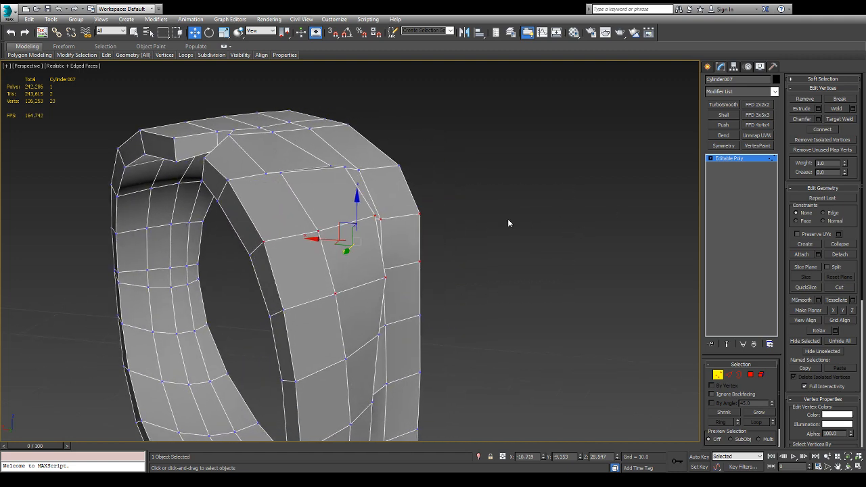
pyautogui.hotkey('ctrl', 'shift', 'e')
# - Target weld the vertex at the corner of the narrow slit on the upper band onto the adjacent vertex
pyautogui.keyDown('alt'); pyautogui.moveTo(549, 276); pyautogui.dragTo(482, 260, button='middle'); pyautogui.keyUp('alt')
pyautogui.keyDown('alt'); pyautogui.moveTo(517, 238); pyautogui.dragTo(473, 223, button='middle'); pyautogui.keyUp('alt')
pyautogui.scroll(6, 329, 213)
pyautogui.click(401, 234)
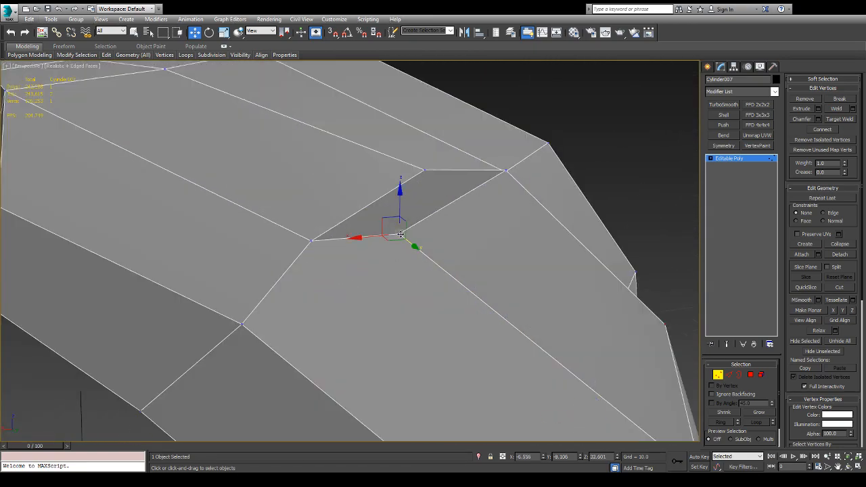
pyautogui.click(850, 121)
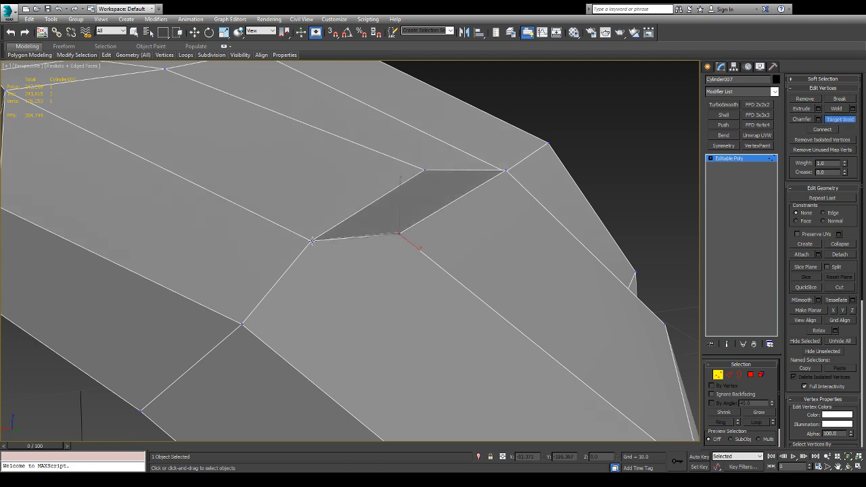
pyautogui.click(311, 241)
pyautogui.scroll(-10, 556, 167)
pyautogui.keyDown('alt'); pyautogui.moveTo(626, 145); pyautogui.dragTo(428, 116, button='middle'); pyautogui.keyUp('alt')
pyautogui.scroll(3, 428, 118)
pyautogui.press('w')
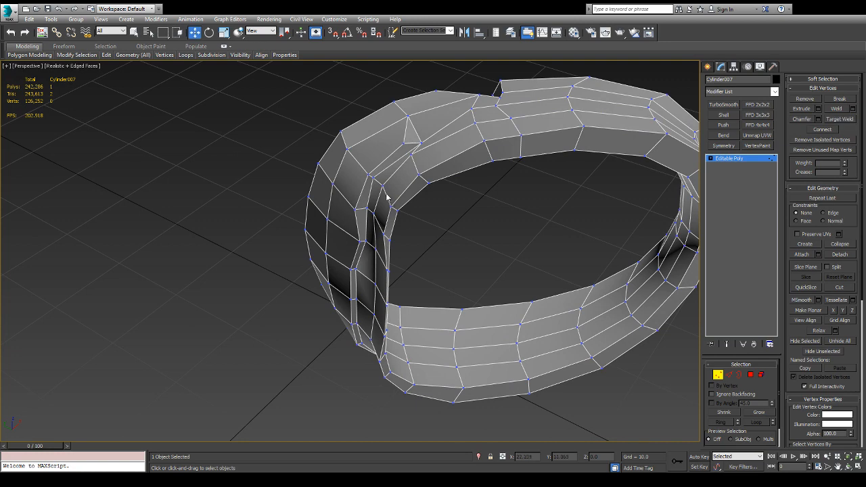
# - Isolate the low-poly band together with its high-poly strap, leaving only the low-poly band selected for editing
pyautogui.press('6')
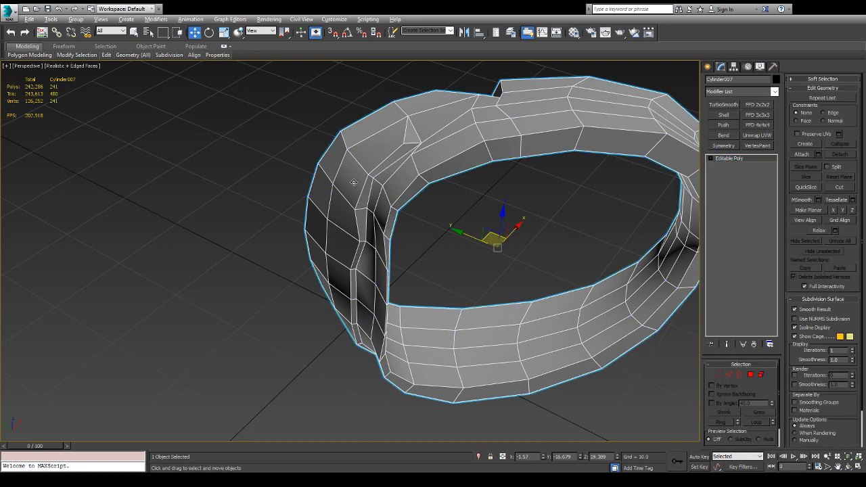
pyautogui.hotkey('alt', 'q')
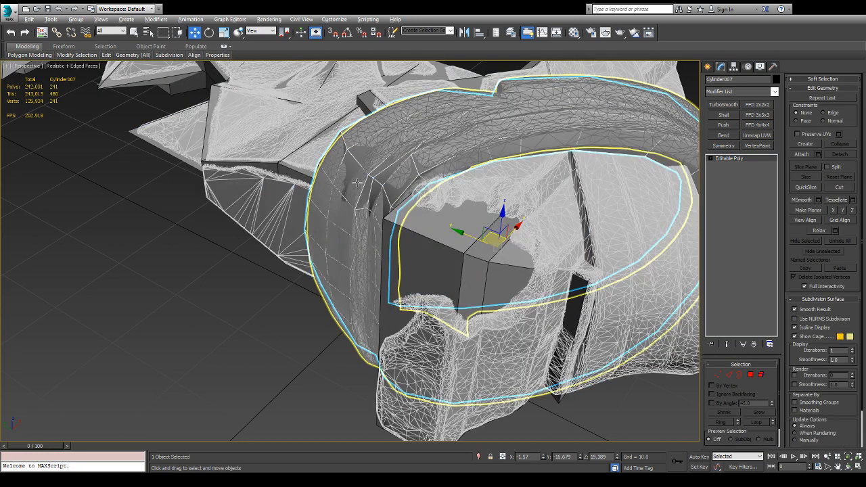
pyautogui.keyDown('ctrl'); pyautogui.click(360, 141); pyautogui.keyUp('ctrl')
pyautogui.hotkey('alt', 'q')
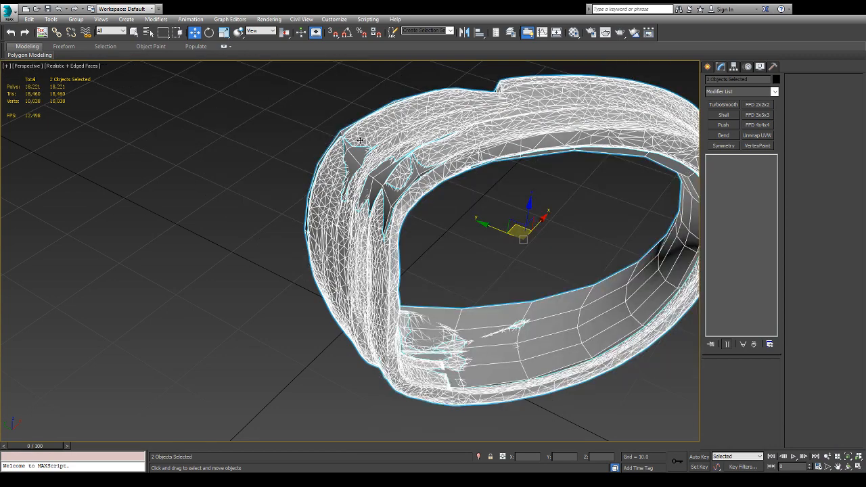
pyautogui.click(298, 124)
pyautogui.click(383, 194)
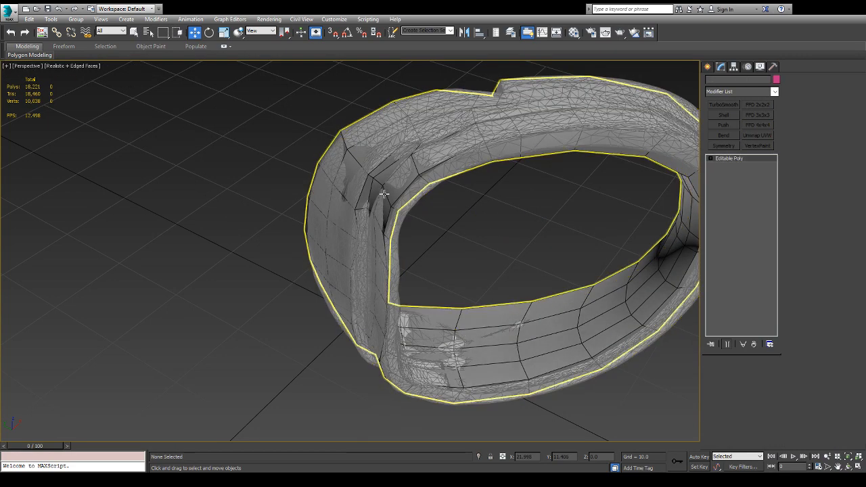
pyautogui.scroll(10, 385, 194)
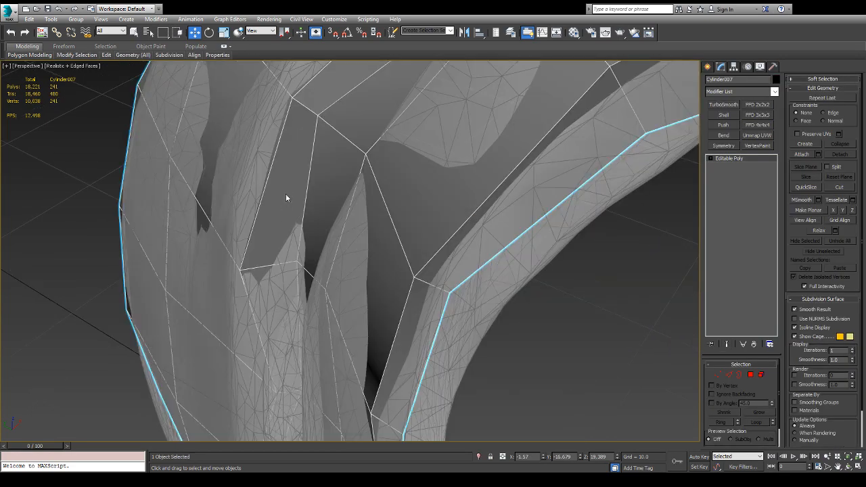
# - Move the vertex on the upper part of the groove's edge along Y and X to fit the high-poly strap
pyautogui.press('1')
pyautogui.keyDown('alt'); pyautogui.moveTo(290, 270); pyautogui.dragTo(303, 320, button='middle'); pyautogui.keyUp('alt')
pyautogui.scroll(-5, 304, 320)
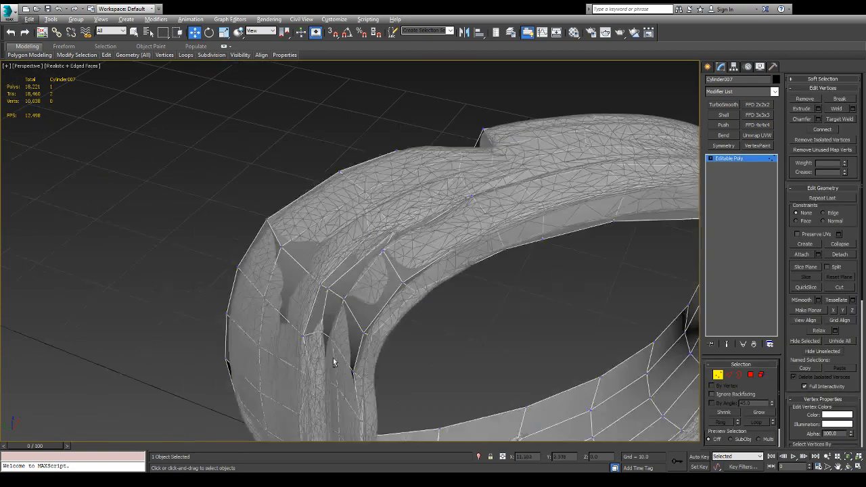
pyautogui.keyDown('alt'); pyautogui.moveTo(333, 359); pyautogui.dragTo(323, 290, button='middle'); pyautogui.keyUp('alt')
pyautogui.scroll(5, 280, 165)
pyautogui.click(285, 181)
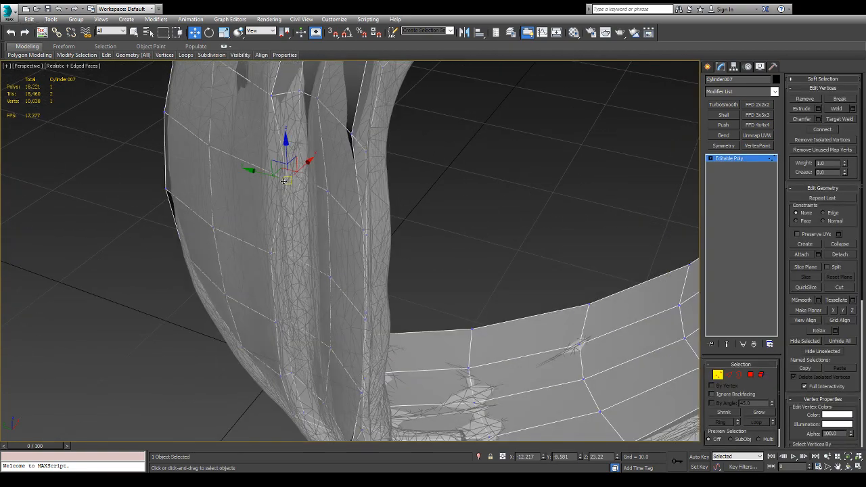
pyautogui.keyDown('alt'); pyautogui.moveTo(302, 170); pyautogui.dragTo(250, 192, button='middle'); pyautogui.keyUp('alt')
pyautogui.moveTo(252, 194); pyautogui.dragTo(244, 199)
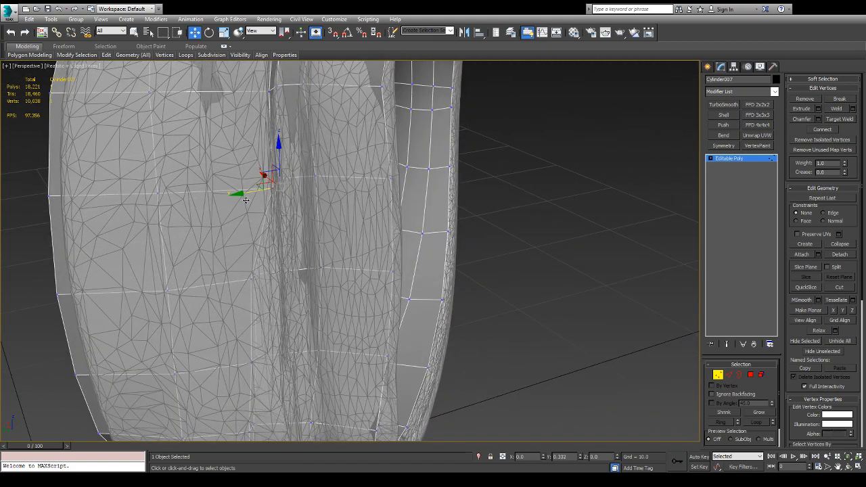
pyautogui.keyDown('alt'); pyautogui.moveTo(246, 199); pyautogui.dragTo(295, 163, button='middle'); pyautogui.keyUp('alt')
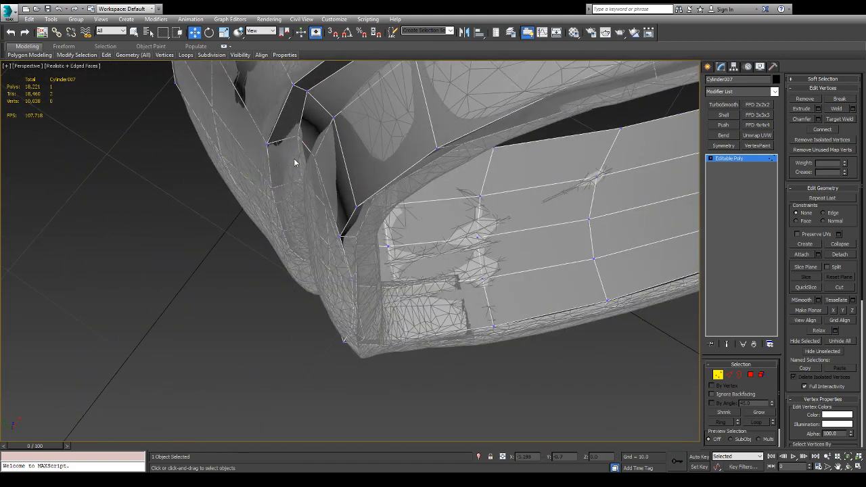
pyautogui.click(271, 173)
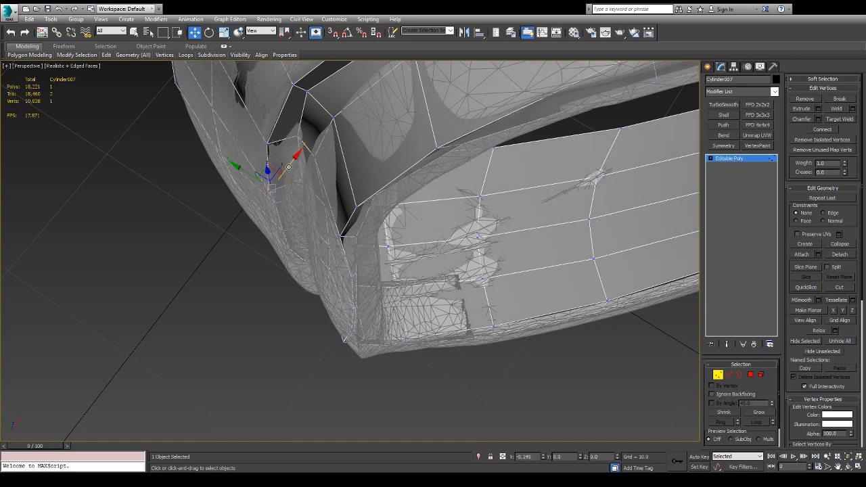
pyautogui.keyDown('alt'); pyautogui.moveTo(288, 167); pyautogui.dragTo(310, 157, button='middle'); pyautogui.keyUp('alt')
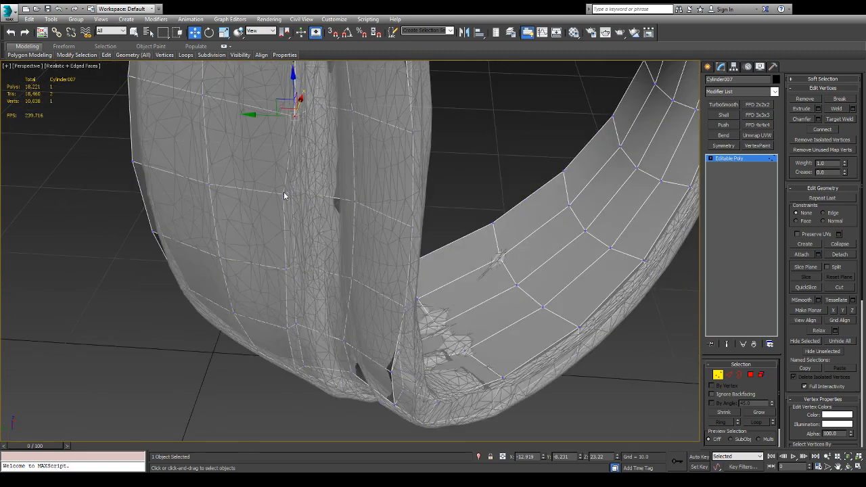
# - Shift the next two vertices down the groove's edge toward the groove along Y, following the high-poly fold
pyautogui.keyDown('alt'); pyautogui.moveTo(285, 196); pyautogui.dragTo(265, 212, button='middle'); pyautogui.keyUp('alt')
pyautogui.moveTo(257, 199); pyautogui.dragTo(268, 202)
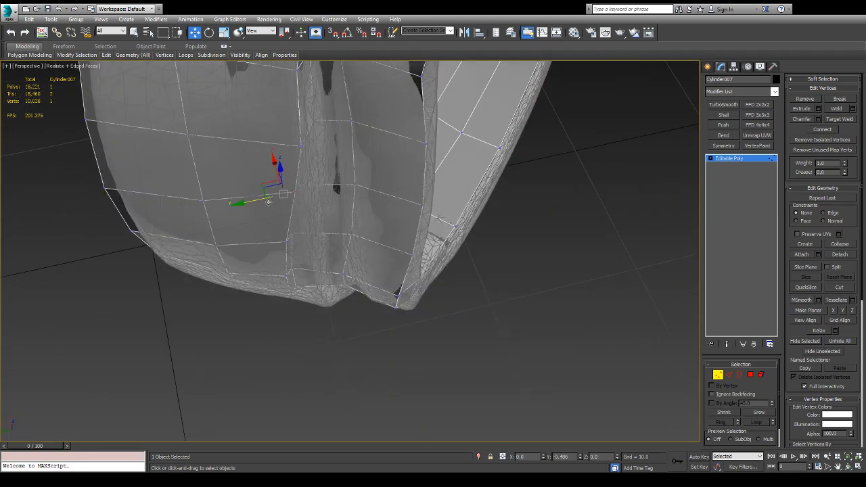
pyautogui.keyDown('alt'); pyautogui.moveTo(277, 204); pyautogui.dragTo(321, 203, button='middle'); pyautogui.keyUp('alt')
pyautogui.scroll(3, 333, 146)
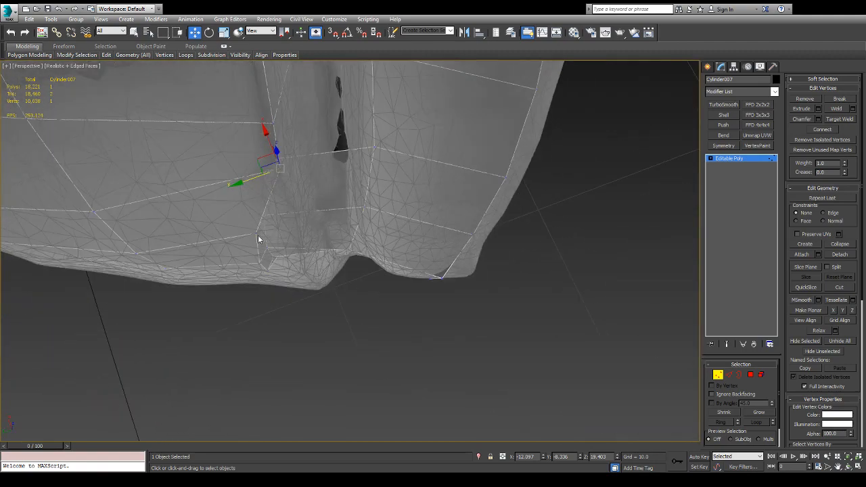
pyautogui.moveTo(258, 239)
pyautogui.keyDown('alt'); pyautogui.mouseDown(button='middle')
pyautogui.moveTo(269, 220)
pyautogui.moveTo(256, 237)
pyautogui.mouseUp(button='middle'); pyautogui.keyUp('alt')
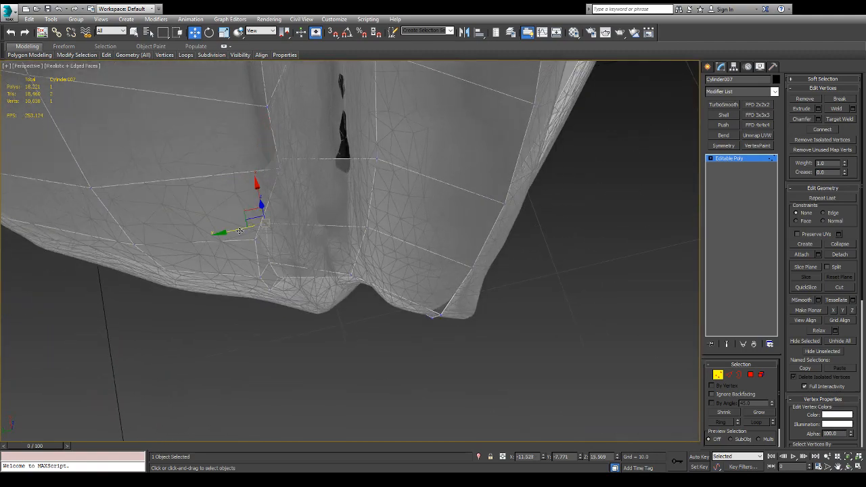
pyautogui.moveTo(256, 232); pyautogui.dragTo(281, 197)
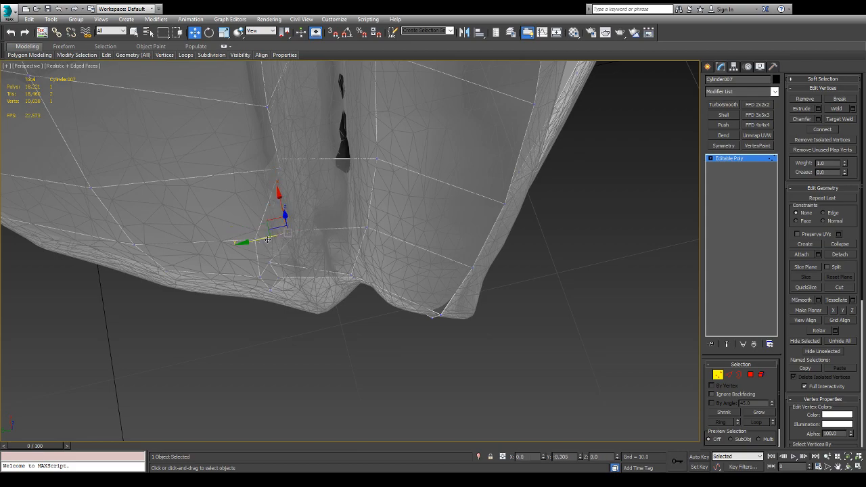
pyautogui.scroll(5, 319, 227)
pyautogui.moveTo(274, 236); pyautogui.dragTo(313, 211)
pyautogui.scroll(-5, 354, 180)
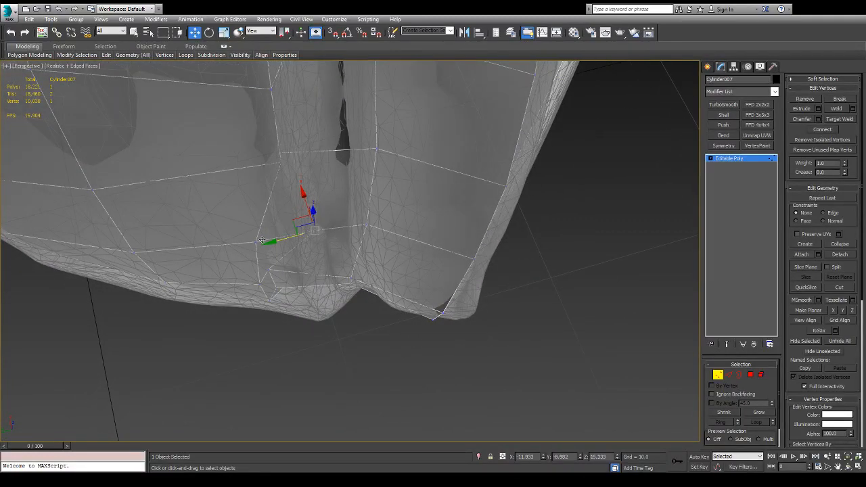
# - Reposition the vertex near the groove's lower end to match the high-poly strap's curve
pyautogui.click(255, 242)
pyautogui.moveTo(234, 249); pyautogui.dragTo(298, 255)
pyautogui.click(308, 227)
pyautogui.moveTo(306, 208); pyautogui.dragTo(298, 301)
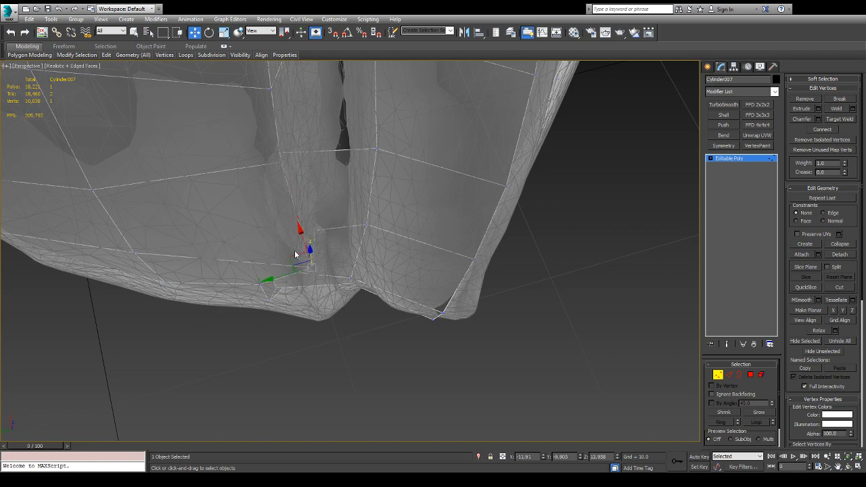
pyautogui.keyDown('alt'); pyautogui.moveTo(298, 301); pyautogui.dragTo(241, 207, button='middle'); pyautogui.keyUp('alt')
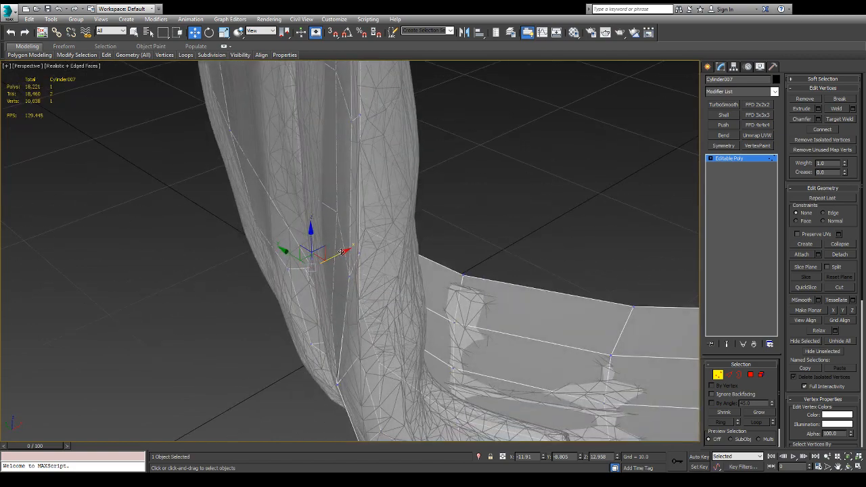
pyautogui.click(286, 252)
pyautogui.moveTo(286, 234); pyautogui.dragTo(270, 167)
pyautogui.keyDown('alt'); pyautogui.moveTo(271, 166); pyautogui.dragTo(255, 226, button='middle'); pyautogui.keyUp('alt')
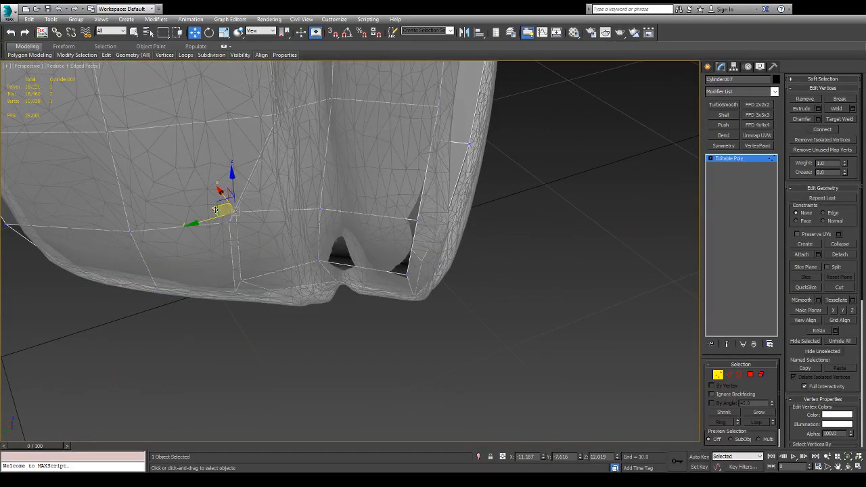
# - Shift the vertices at the groove's lower end in the XY plane to follow the high-poly strap's fold
pyautogui.moveTo(215, 211); pyautogui.dragTo(294, 212)
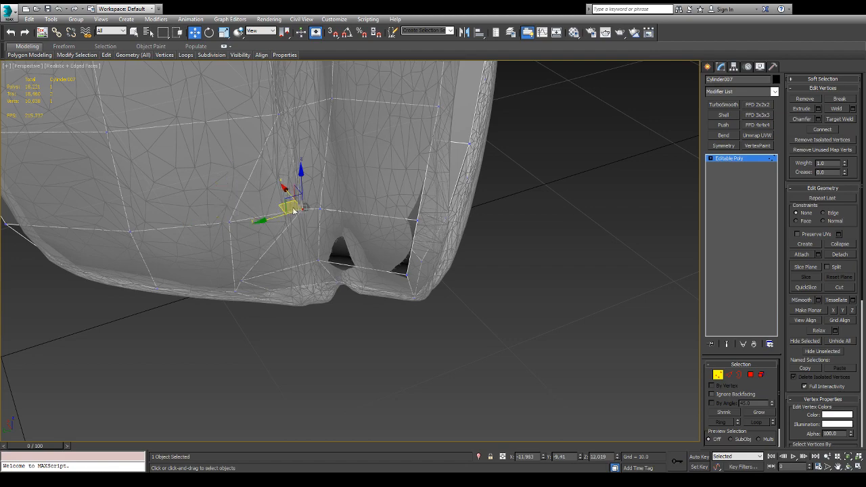
pyautogui.keyDown('alt'); pyautogui.moveTo(294, 212); pyautogui.dragTo(238, 198, button='middle'); pyautogui.keyUp('alt')
pyautogui.click(239, 200)
pyautogui.moveTo(236, 197); pyautogui.dragTo(273, 218)
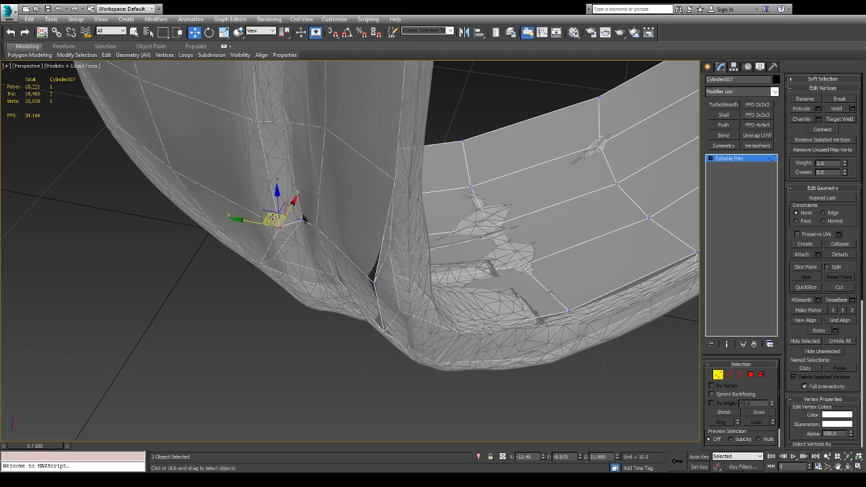
pyautogui.keyDown('alt'); pyautogui.moveTo(303, 239); pyautogui.dragTo(295, 210, button='middle'); pyautogui.keyUp('alt')
pyautogui.moveTo(300, 202); pyautogui.dragTo(282, 212)
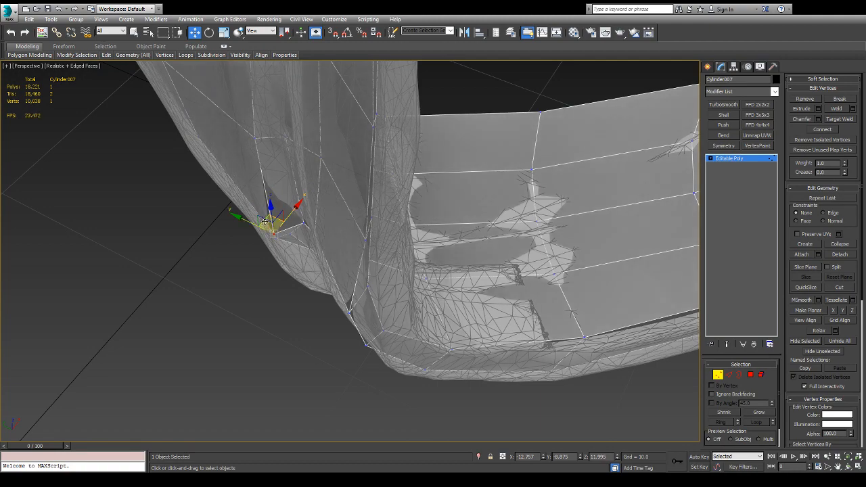
pyautogui.moveTo(265, 222); pyautogui.dragTo(271, 210)
# - Move the next vertex up the groove's edge along X to fit the high-poly strap
pyautogui.keyDown('alt'); pyautogui.moveTo(271, 210); pyautogui.dragTo(249, 191, button='middle'); pyautogui.keyUp('alt')
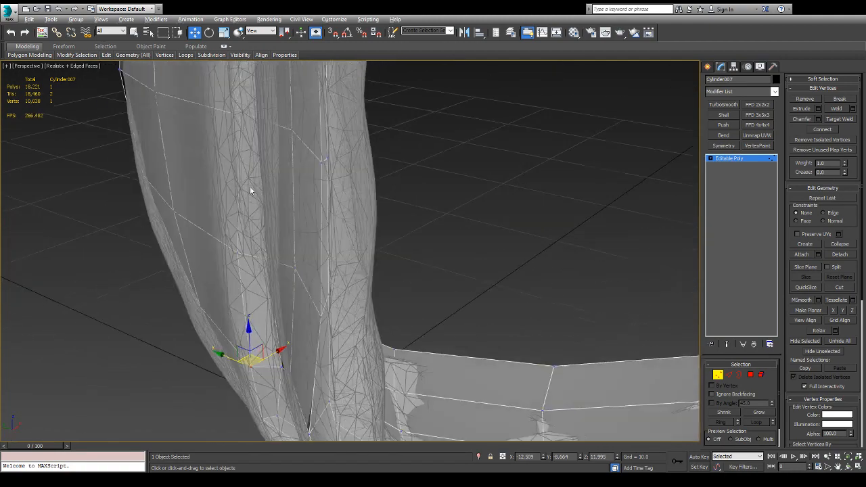
pyautogui.click(237, 252)
pyautogui.keyDown('alt'); pyautogui.moveTo(236, 252); pyautogui.dragTo(248, 237, button='middle'); pyautogui.keyUp('alt')
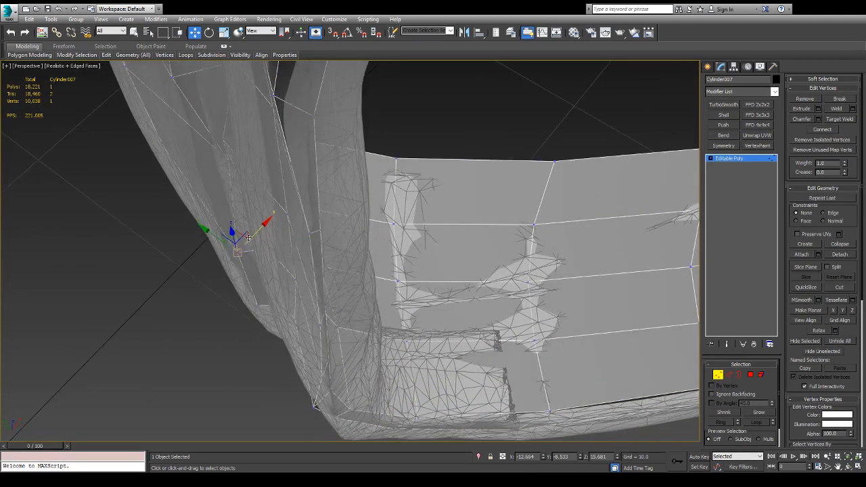
pyautogui.moveTo(259, 230); pyautogui.dragTo(254, 237)
pyautogui.keyDown('alt'); pyautogui.moveTo(255, 237); pyautogui.dragTo(266, 274, button='middle'); pyautogui.keyUp('alt')
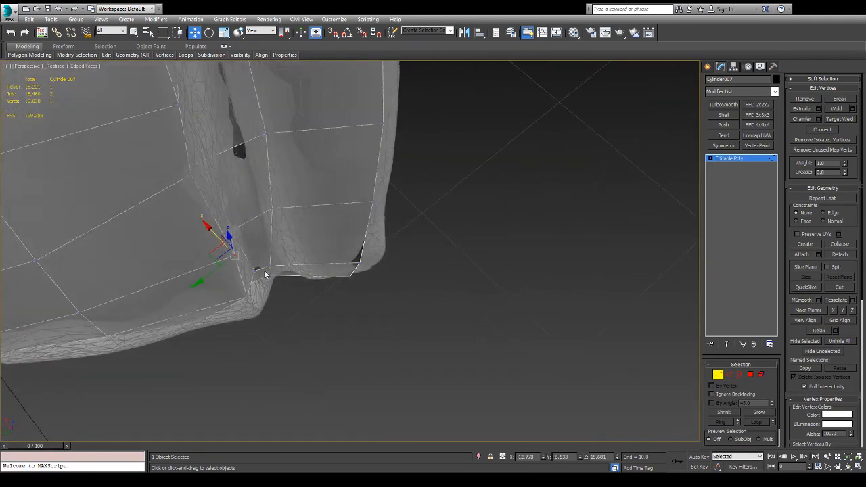
# - Reposition the overlapping vertices one row higher on the groove's edge to match the high-poly strap
pyautogui.keyDown('alt'); pyautogui.moveTo(248, 215); pyautogui.dragTo(211, 199, button='middle'); pyautogui.keyUp('alt')
pyautogui.click(215, 229)
pyautogui.keyDown('alt'); pyautogui.moveTo(215, 229); pyautogui.dragTo(222, 234, button='middle'); pyautogui.keyUp('alt')
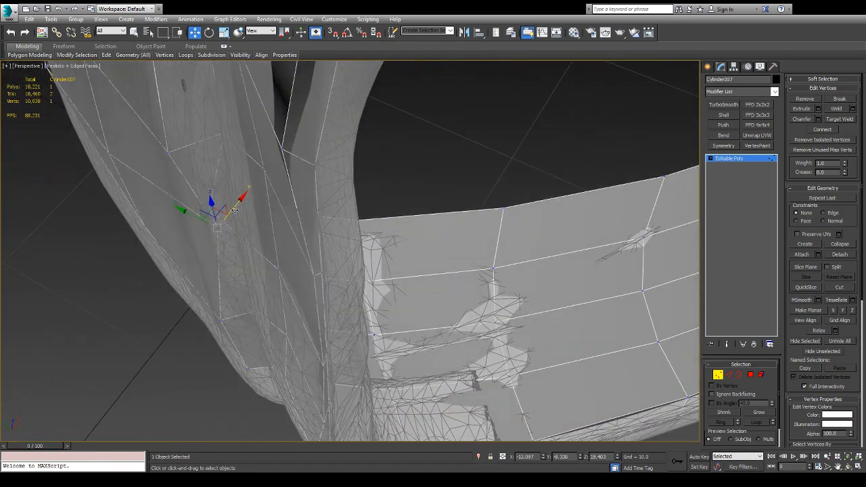
pyautogui.moveTo(232, 211); pyautogui.dragTo(213, 228)
pyautogui.click(208, 207)
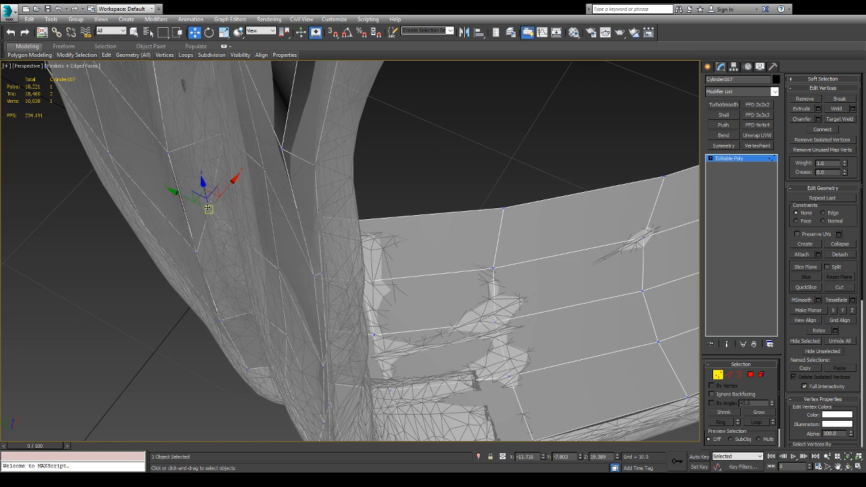
pyautogui.click(233, 235)
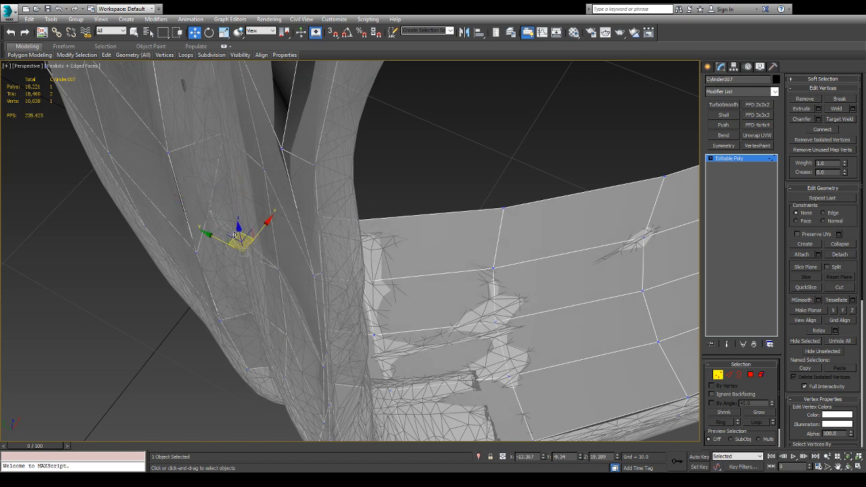
# - Isolate the low-poly band and pull the overlapping groove-edge vertex aside in the XY plane to expose its duplicates
pyautogui.keyDown('alt'); pyautogui.moveTo(208, 211); pyautogui.dragTo(249, 184, button='middle'); pyautogui.keyUp('alt')
pyautogui.hotkey('alt', 'q')
pyautogui.keyDown('alt'); pyautogui.moveTo(237, 233); pyautogui.dragTo(215, 238, button='middle'); pyautogui.keyUp('alt')
pyautogui.click(209, 223)
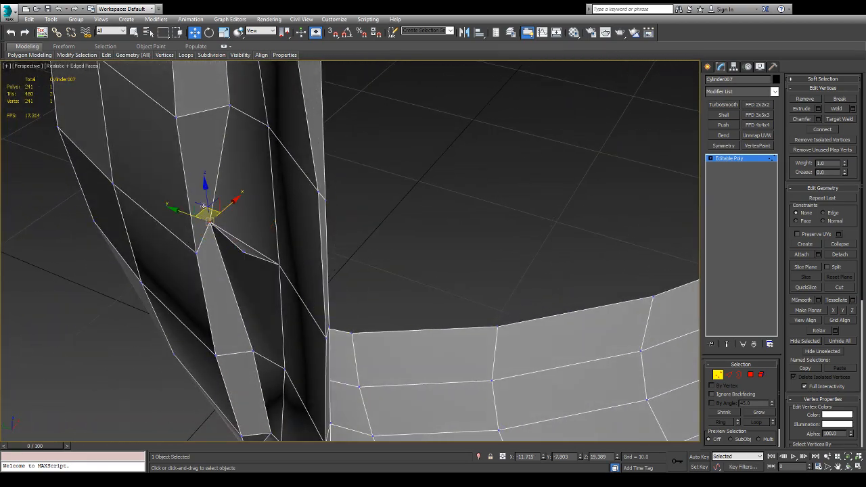
pyautogui.moveTo(204, 206); pyautogui.dragTo(245, 233)
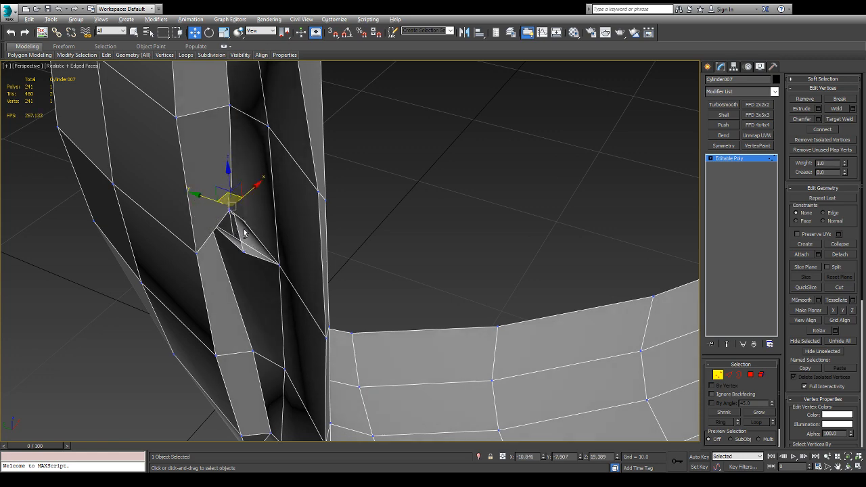
pyautogui.keyDown('alt'); pyautogui.moveTo(245, 233); pyautogui.dragTo(220, 220, button='middle'); pyautogui.keyUp('alt')
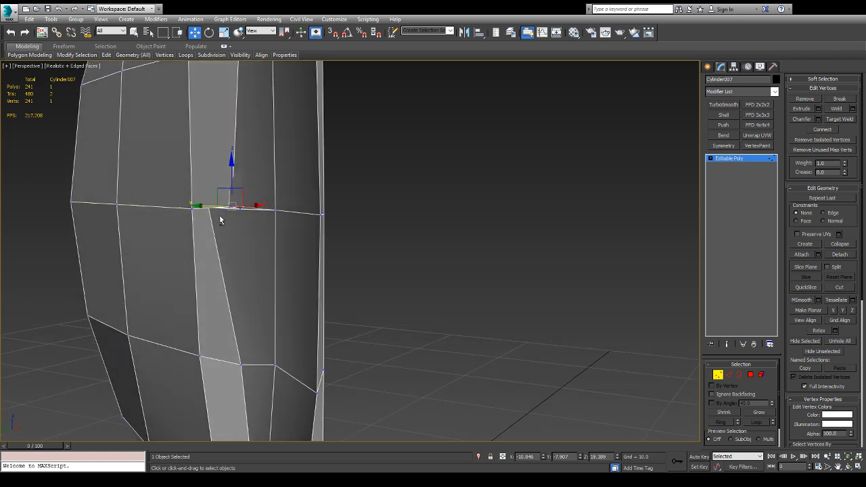
# - Separate the stacked vertices in the groove by raising the inner one along Z and offsetting it sideways
pyautogui.click(350, 244)
pyautogui.scroll(3, 224, 209)
pyautogui.scroll(-1, 231, 219)
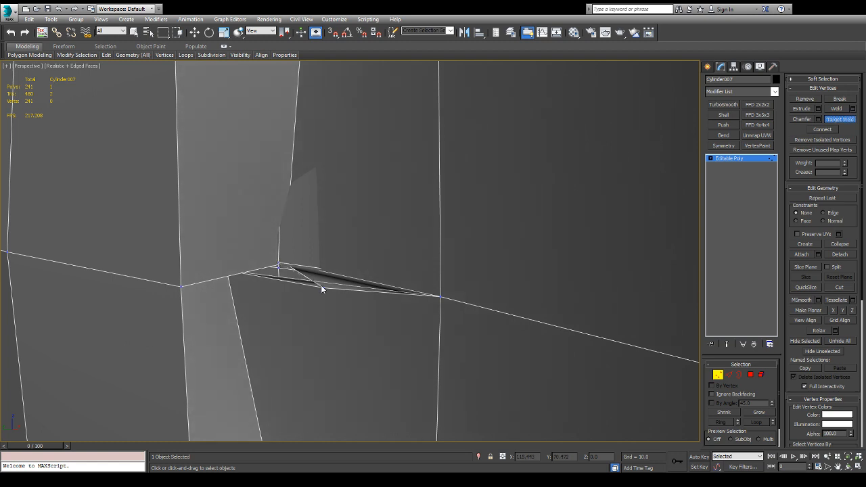
pyautogui.press('w')
pyautogui.keyDown('alt'); pyautogui.moveTo(316, 259); pyautogui.dragTo(277, 273, button='middle'); pyautogui.keyUp('alt')
pyautogui.click(268, 268)
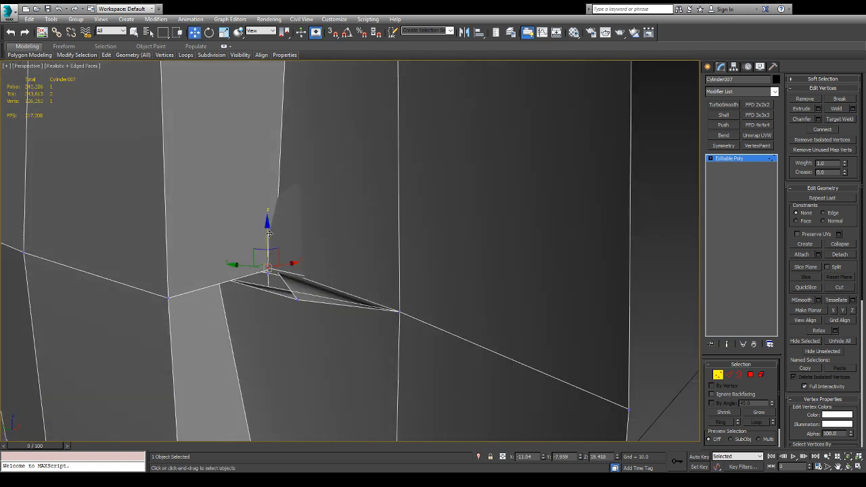
pyautogui.moveTo(269, 234)
pyautogui.mouseDown()
pyautogui.moveTo(271, 208)
pyautogui.moveTo(274, 256)
pyautogui.mouseUp()
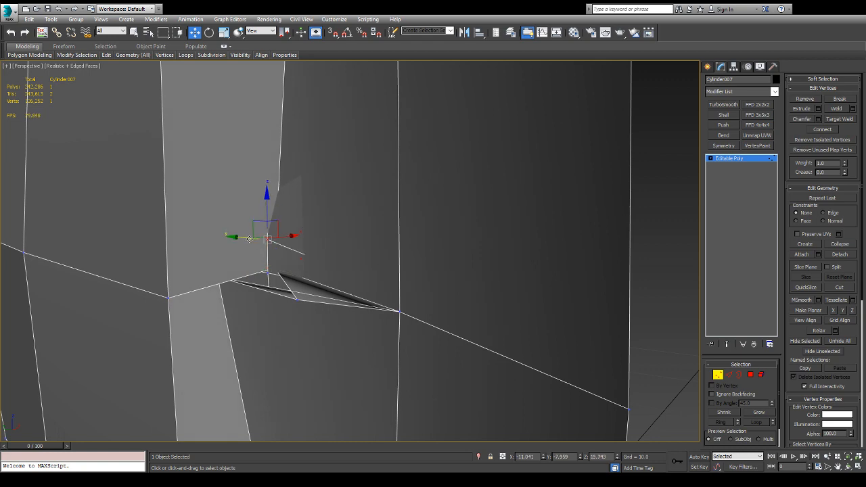
pyautogui.keyDown('alt'); pyautogui.moveTo(250, 238); pyautogui.dragTo(208, 257, button='middle'); pyautogui.keyUp('alt')
pyautogui.moveTo(328, 242); pyautogui.dragTo(336, 243)
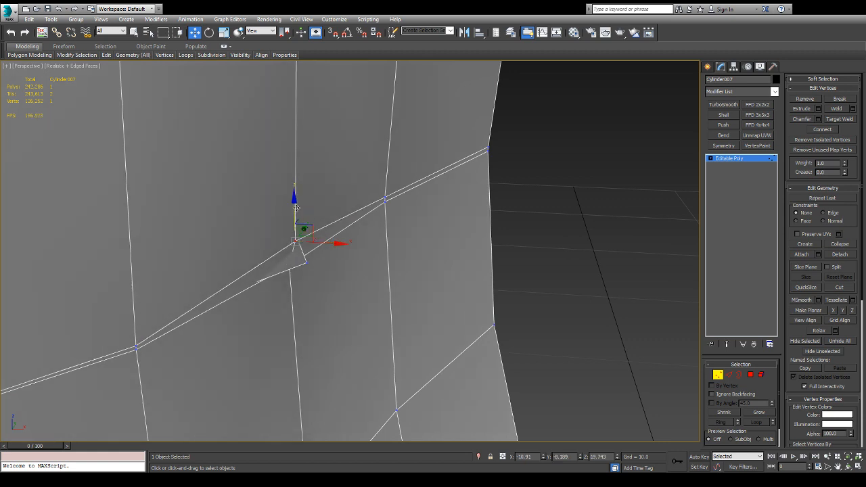
pyautogui.moveTo(296, 208); pyautogui.dragTo(296, 199)
pyautogui.moveTo(306, 264); pyautogui.dragTo(332, 264)
# - Move the outer groove-edge vertex across the XY plane and raise the neighbouring duplicate slightly along Z
pyautogui.keyDown('alt'); pyautogui.moveTo(332, 264); pyautogui.dragTo(386, 274, button='middle'); pyautogui.keyUp('alt')
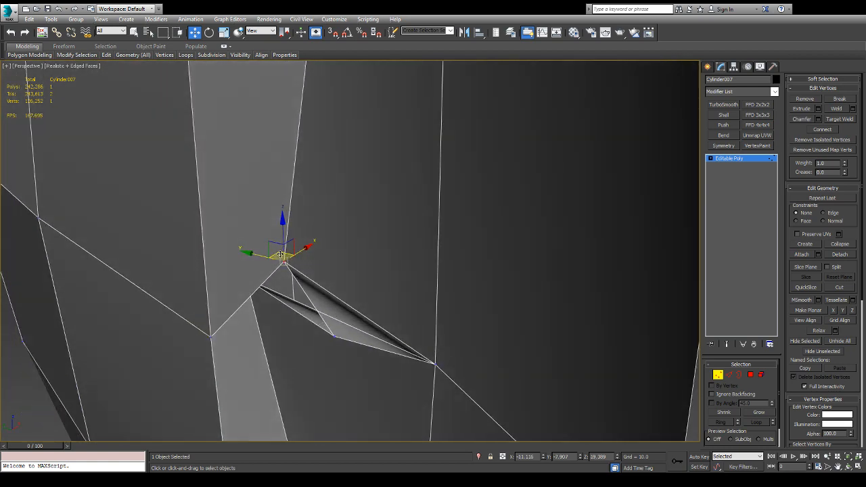
pyautogui.moveTo(280, 255); pyautogui.dragTo(321, 298)
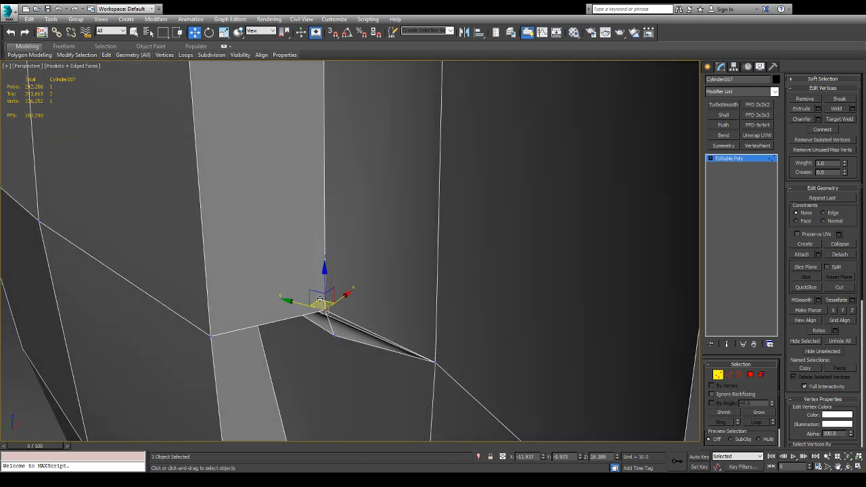
pyautogui.keyDown('alt'); pyautogui.moveTo(320, 298); pyautogui.dragTo(333, 263, button='middle'); pyautogui.keyUp('alt')
pyautogui.moveTo(325, 311); pyautogui.dragTo(349, 302)
pyautogui.keyDown('alt'); pyautogui.moveTo(349, 301); pyautogui.dragTo(355, 318, button='middle'); pyautogui.keyUp('alt')
pyautogui.moveTo(356, 273); pyautogui.dragTo(351, 256)
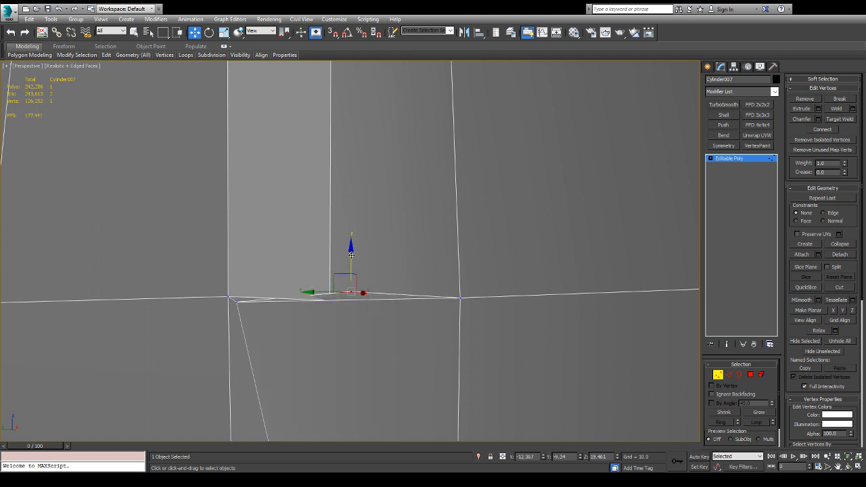
# - Target Weld the stray duplicate vertices on the outer side of the groove into a single vertex on the row
pyautogui.click(840, 119)
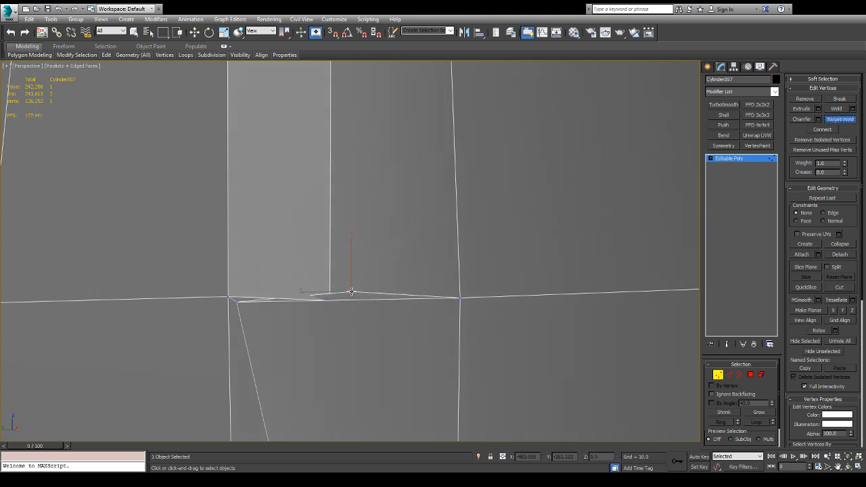
pyautogui.click(237, 302)
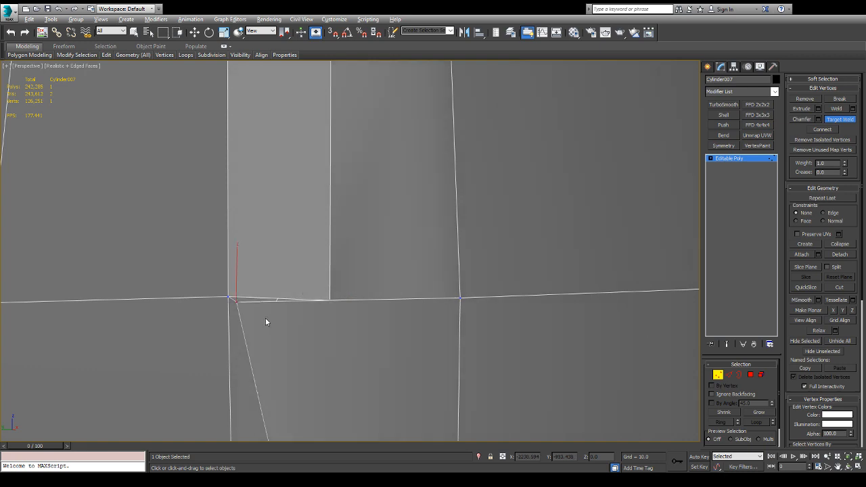
pyautogui.moveTo(267, 318)
pyautogui.keyDown('alt'); pyautogui.mouseDown(button='middle')
pyautogui.moveTo(242, 333)
pyautogui.moveTo(254, 314)
pyautogui.mouseUp(button='middle'); pyautogui.keyUp('alt')
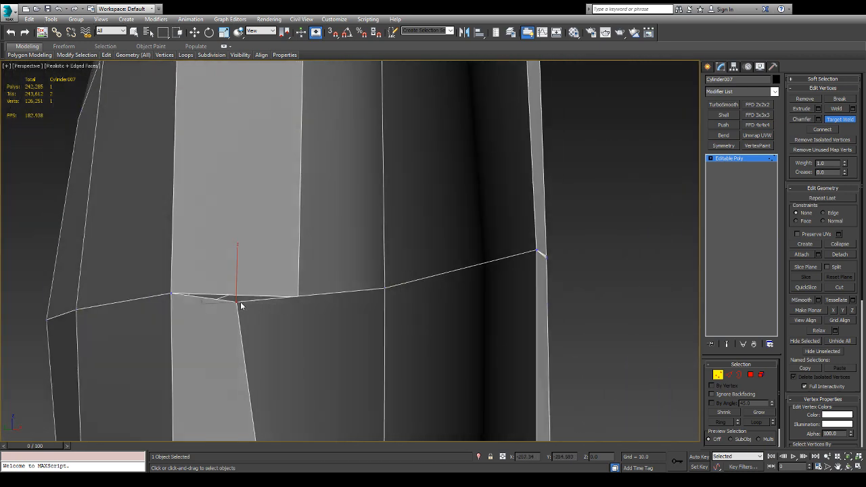
pyautogui.click(299, 297)
# - Target Weld the three stacked vertices next to the rim on the band's inner side into the middle one
pyautogui.keyDown('alt'); pyautogui.moveTo(299, 297); pyautogui.dragTo(307, 312, button='middle'); pyautogui.keyUp('alt')
pyautogui.scroll(-5, 312, 325)
pyautogui.keyDown('alt'); pyautogui.moveTo(354, 352); pyautogui.dragTo(290, 350, button='middle'); pyautogui.keyUp('alt')
pyautogui.scroll(4, 446, 274)
pyautogui.scroll(6, 366, 335)
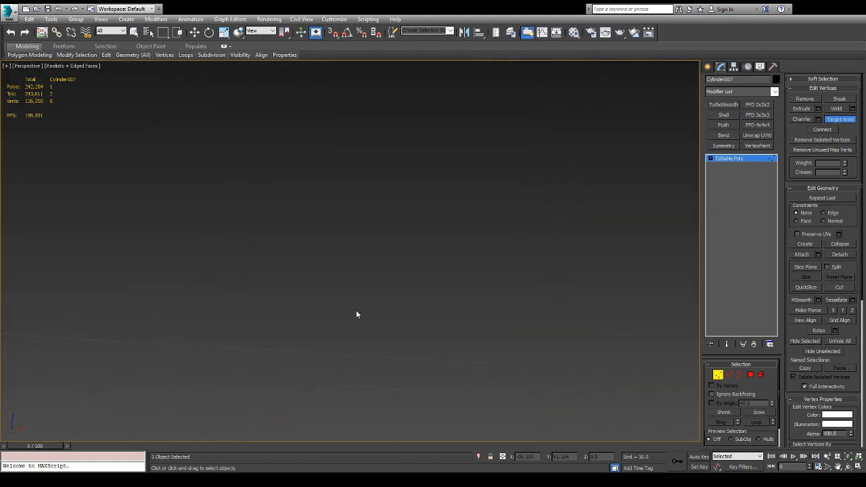
pyautogui.scroll(-3, 515, 208)
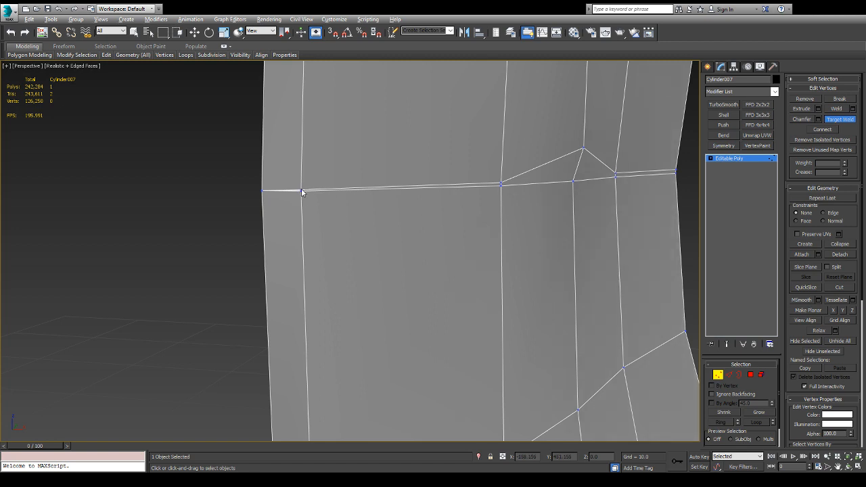
pyautogui.scroll(1, 302, 191)
pyautogui.scroll(-1, 301, 190)
pyautogui.press('alt')
pyautogui.scroll(1, 302, 191)
pyautogui.scroll(-1, 302, 193)
pyautogui.press('w')
pyautogui.click(302, 190)
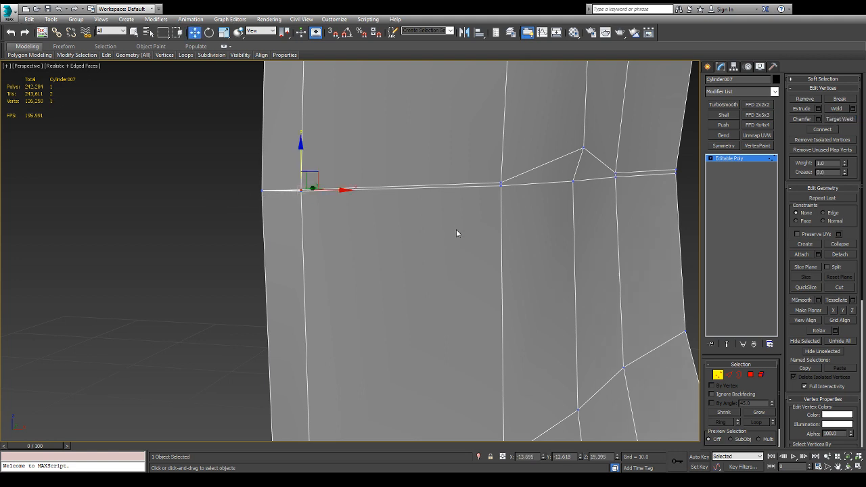
pyautogui.press('z')
pyautogui.scroll(-2, 335, 264)
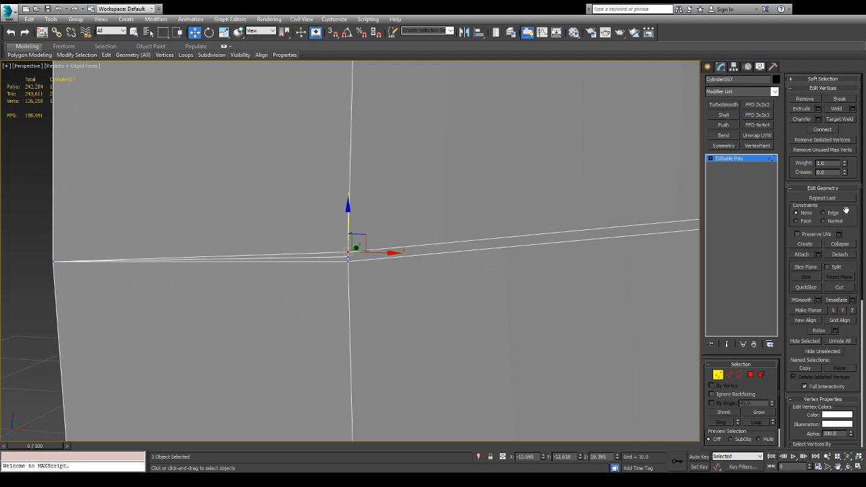
pyautogui.click(840, 119)
pyautogui.click(347, 251)
pyautogui.click(348, 260)
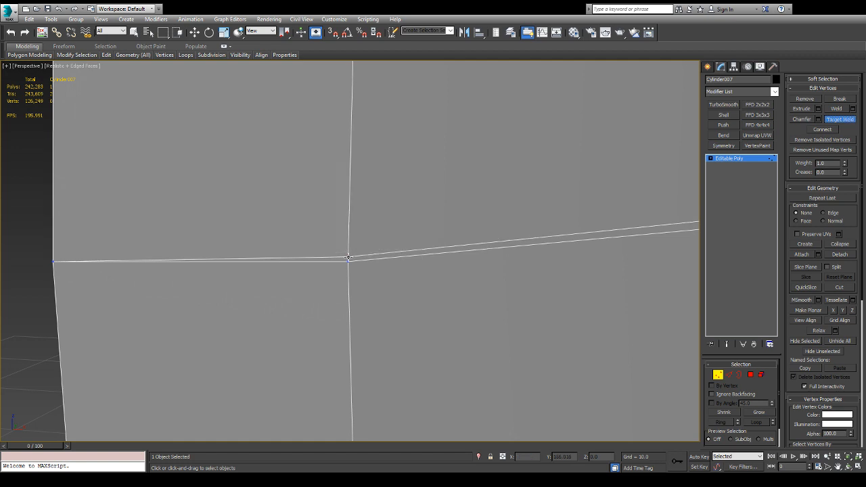
pyautogui.click(347, 262)
pyautogui.click(348, 257)
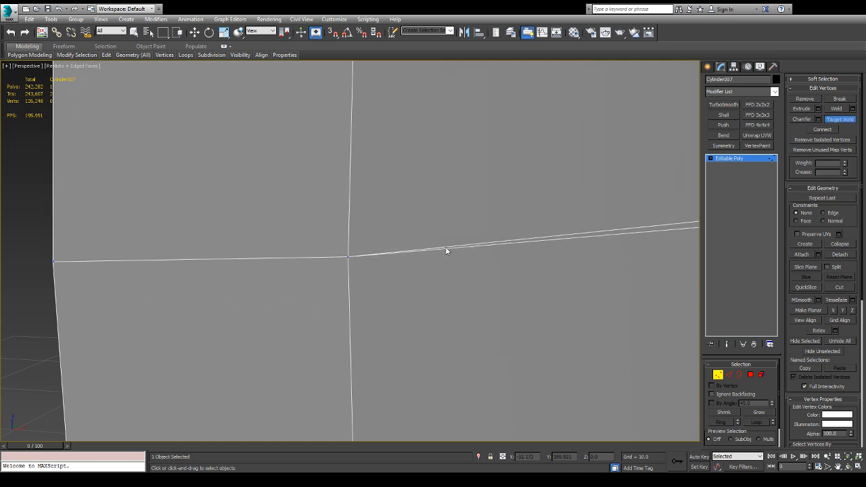
# - Target Weld the next doubled vertex along the inner row, merging the lower point into the upper one
pyautogui.scroll(-2, 444, 247)
pyautogui.keyDown('alt'); pyautogui.moveTo(506, 231); pyautogui.dragTo(142, 157, button='middle'); pyautogui.keyUp('alt')
pyautogui.moveTo(510, 247); pyautogui.dragTo(109, 188, button='middle')
pyautogui.keyDown('alt'); pyautogui.moveTo(442, 236); pyautogui.dragTo(425, 248, button='middle'); pyautogui.keyUp('alt')
pyautogui.click(533, 255)
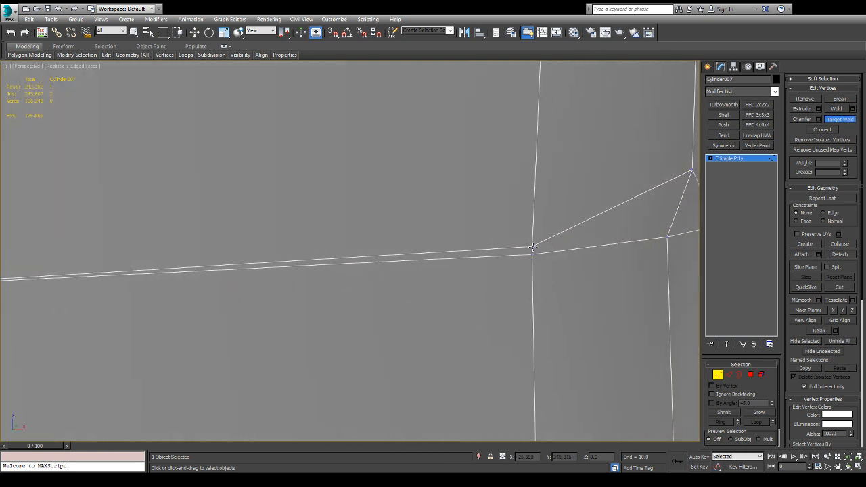
pyautogui.click(532, 247)
# - Target Weld the raised vertex down onto the inner row and merge the remaining doubled vertices out to the rim
pyautogui.moveTo(586, 230); pyautogui.dragTo(474, 215, button='middle')
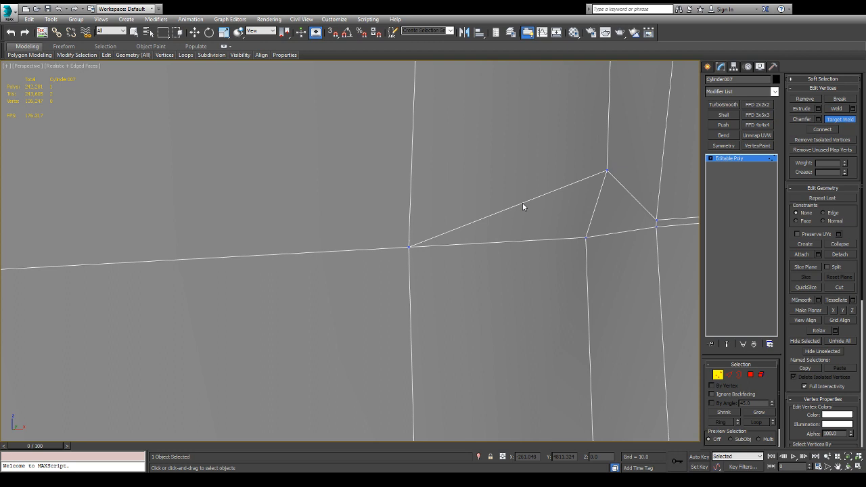
pyautogui.click(607, 172)
pyautogui.click(588, 238)
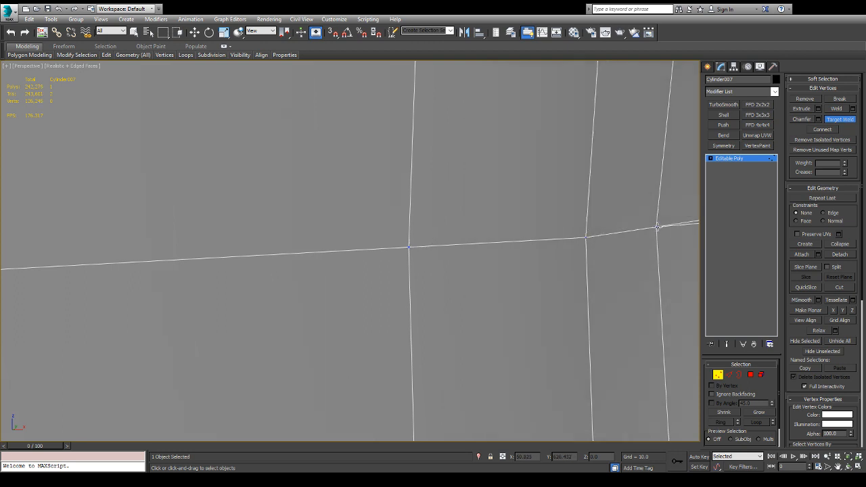
pyautogui.moveTo(660, 227); pyautogui.dragTo(268, 224, button='middle')
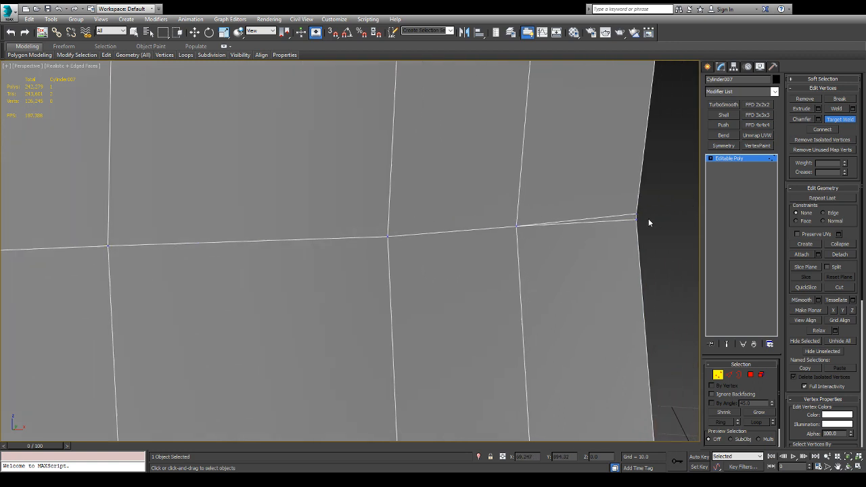
pyautogui.click(637, 214)
pyautogui.click(637, 220)
pyautogui.scroll(-3, 540, 241)
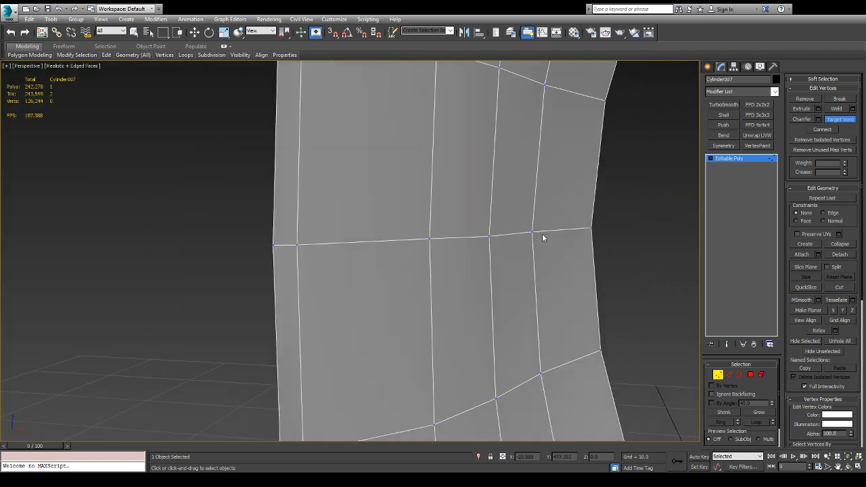
# - Lower the vertex in the doubled edge row beside the rim on the band's other side along Z
pyautogui.keyDown('alt'); pyautogui.moveTo(542, 237); pyautogui.dragTo(365, 215, button='middle'); pyautogui.keyUp('alt')
pyautogui.press('w')
pyautogui.click(296, 196)
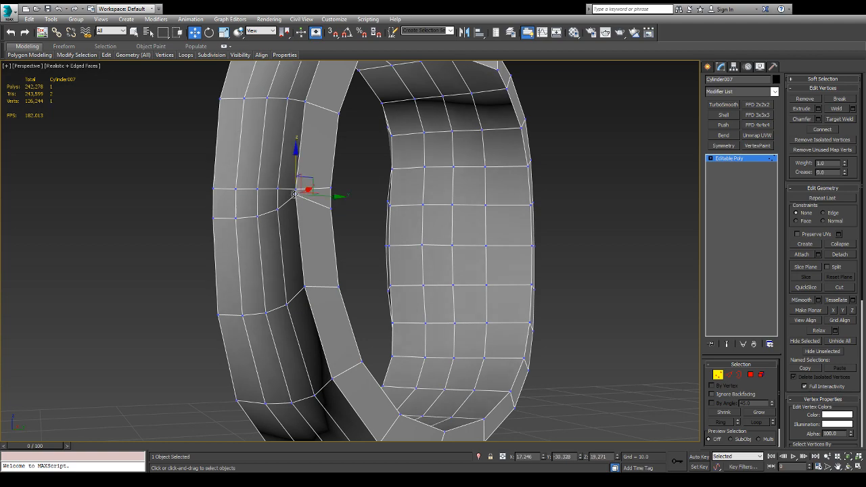
pyautogui.keyDown('alt'); pyautogui.moveTo(261, 205); pyautogui.dragTo(377, 181, button='middle'); pyautogui.keyUp('alt')
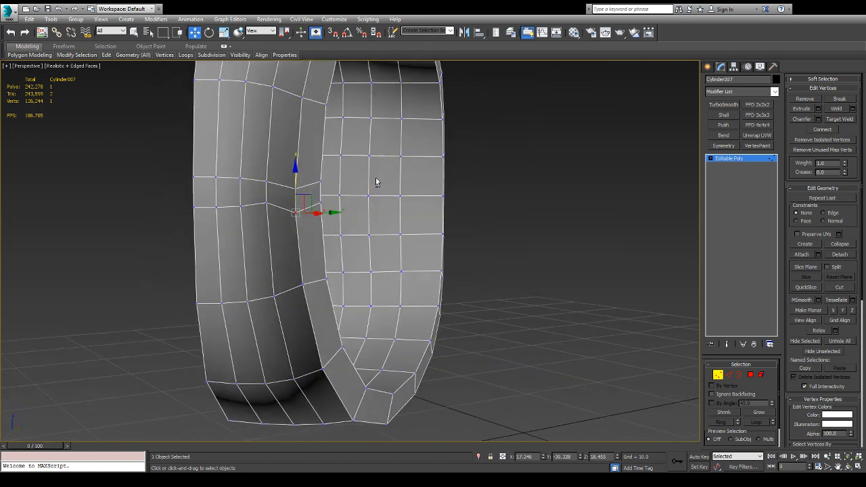
# - Raise the upper and lower vertices of the doubled edge row beside the band's rim along Z
pyautogui.click(295, 190)
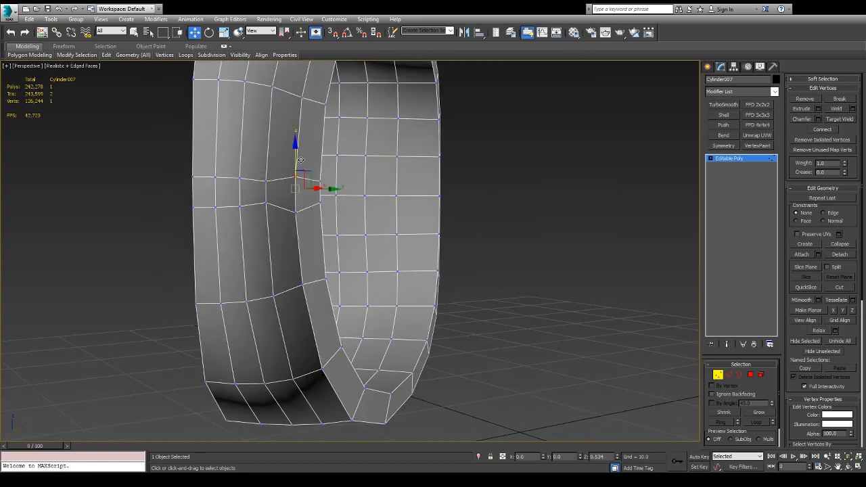
pyautogui.click(295, 211)
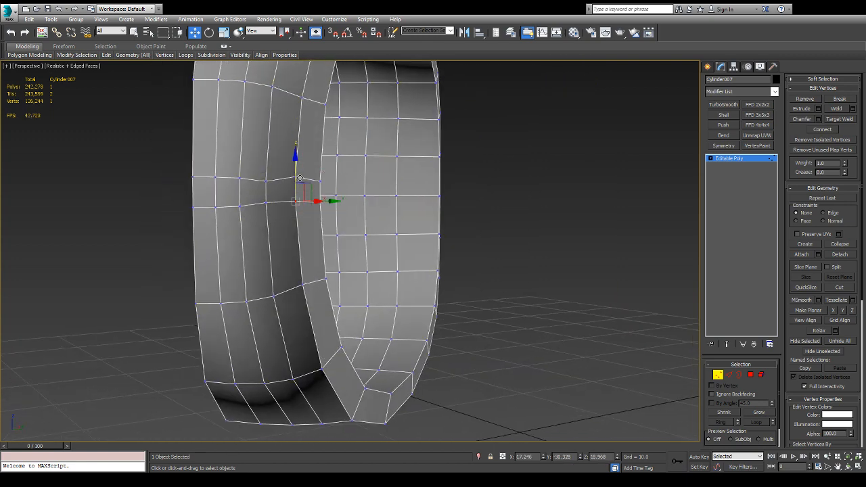
# - Shift three successive inner edge vertices on the band's narrow upright side along X to widen the strip
pyautogui.keyDown('alt'); pyautogui.moveTo(296, 194); pyautogui.dragTo(558, 249, button='middle'); pyautogui.keyUp('alt')
pyautogui.scroll(-4, 482, 177)
pyautogui.scroll(10, 441, 184)
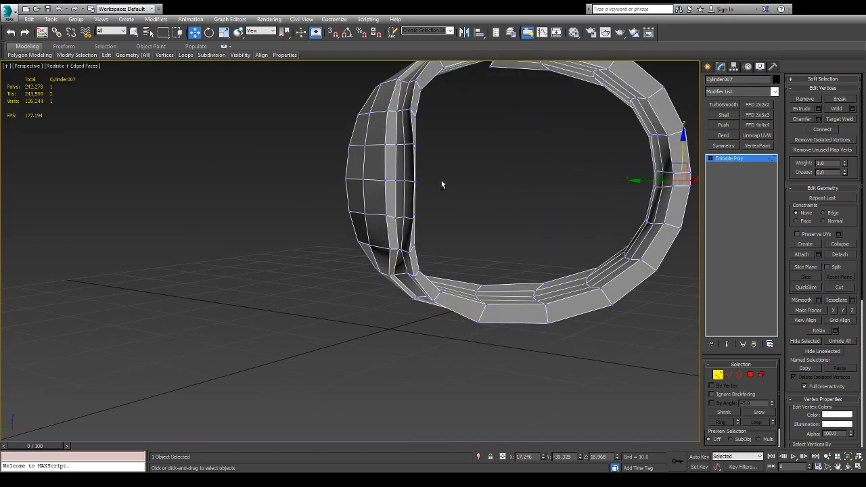
pyautogui.keyDown('alt'); pyautogui.moveTo(416, 183); pyautogui.dragTo(429, 174, button='middle'); pyautogui.keyUp('alt')
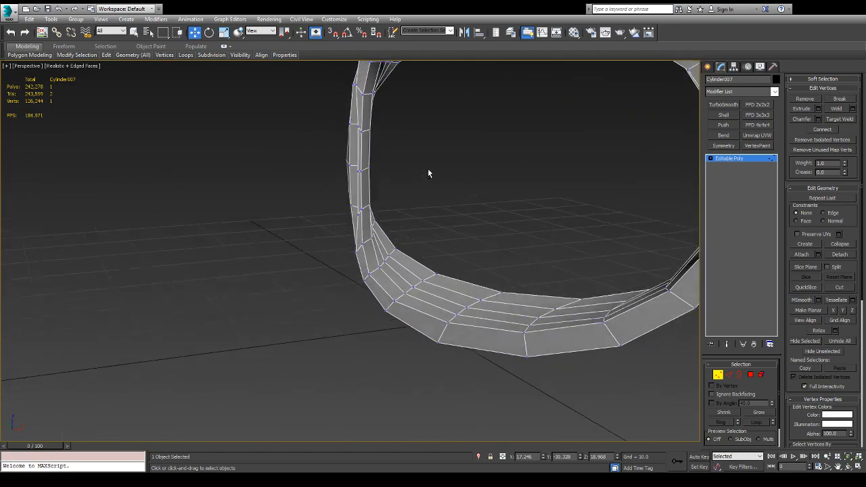
pyautogui.click(363, 134)
pyautogui.scroll(5, 362, 134)
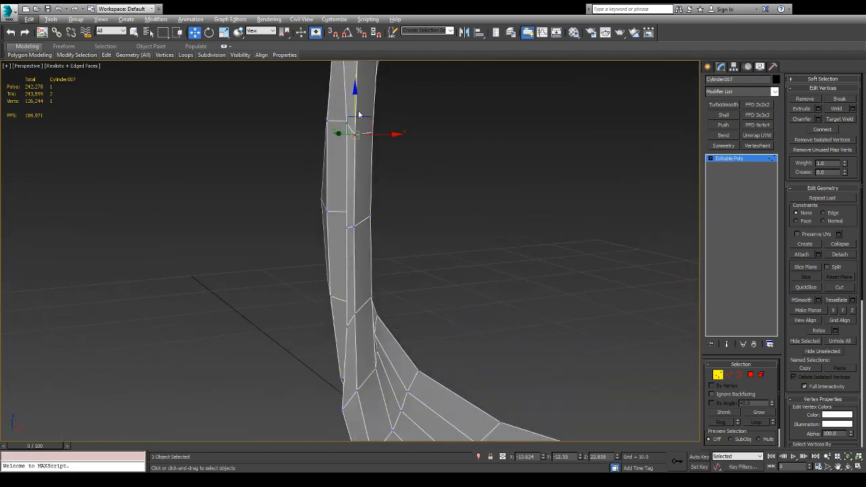
pyautogui.moveTo(370, 120); pyautogui.dragTo(378, 118)
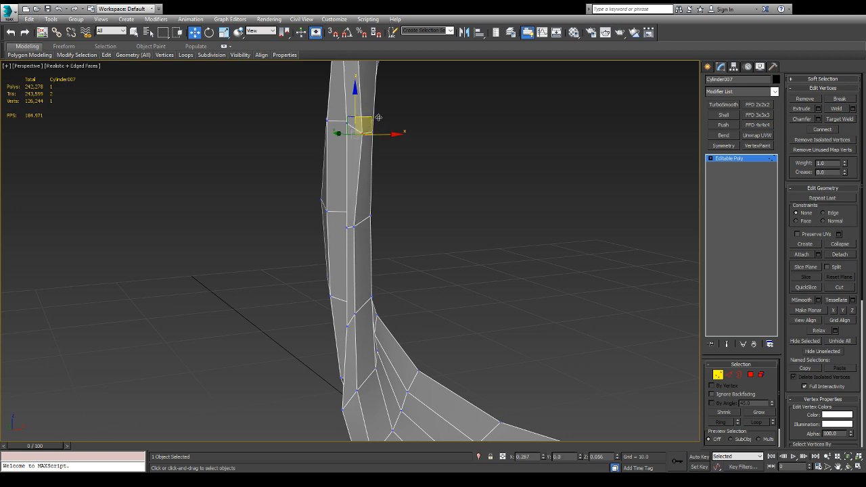
pyautogui.click(352, 227)
pyautogui.moveTo(370, 212); pyautogui.dragTo(381, 213)
pyautogui.click(356, 312)
pyautogui.moveTo(370, 295); pyautogui.dragTo(381, 302)
# - Move the inner edge vertex at the lower corner of the upright side along X and Y into the edge flow
pyautogui.keyDown('alt'); pyautogui.moveTo(396, 293); pyautogui.dragTo(427, 273, button='middle'); pyautogui.keyUp('alt')
pyautogui.click(365, 323)
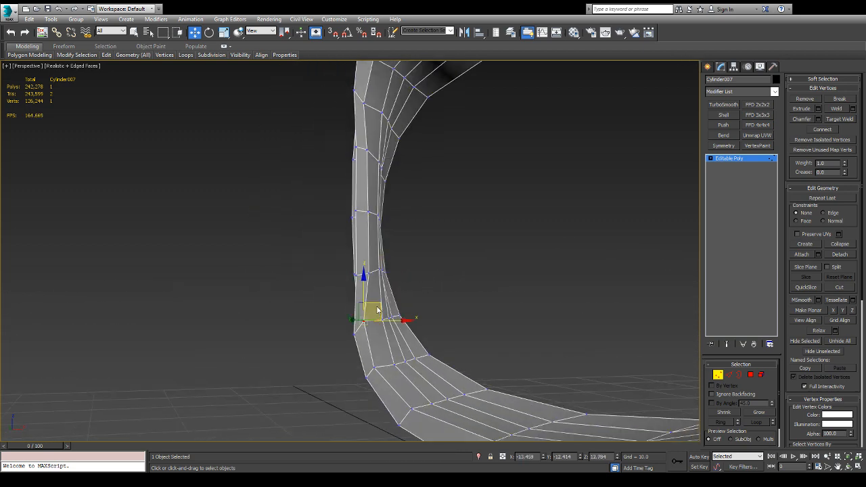
pyautogui.moveTo(376, 306); pyautogui.dragTo(390, 306)
pyautogui.keyDown('alt'); pyautogui.moveTo(399, 297); pyautogui.dragTo(510, 240, button='middle'); pyautogui.keyUp('alt')
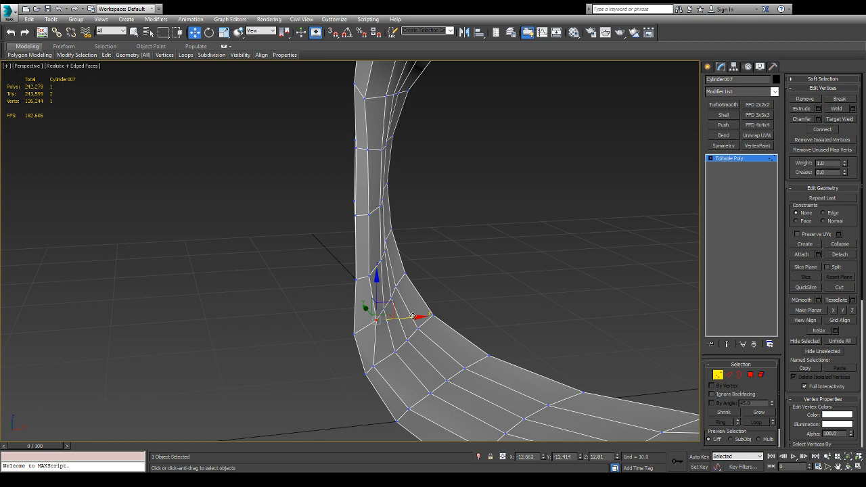
pyautogui.moveTo(411, 316); pyautogui.dragTo(409, 318)
pyautogui.keyDown('alt'); pyautogui.moveTo(419, 308); pyautogui.dragTo(438, 330, button='middle'); pyautogui.keyUp('alt')
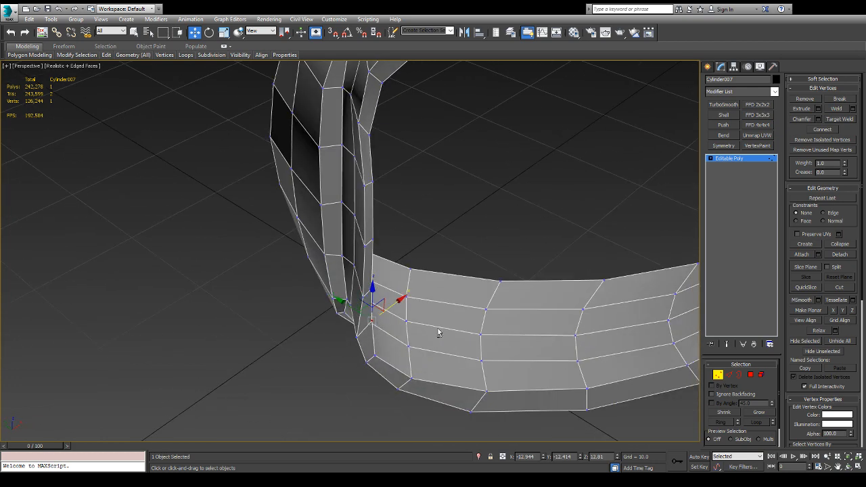
pyautogui.moveTo(350, 307); pyautogui.dragTo(352, 308)
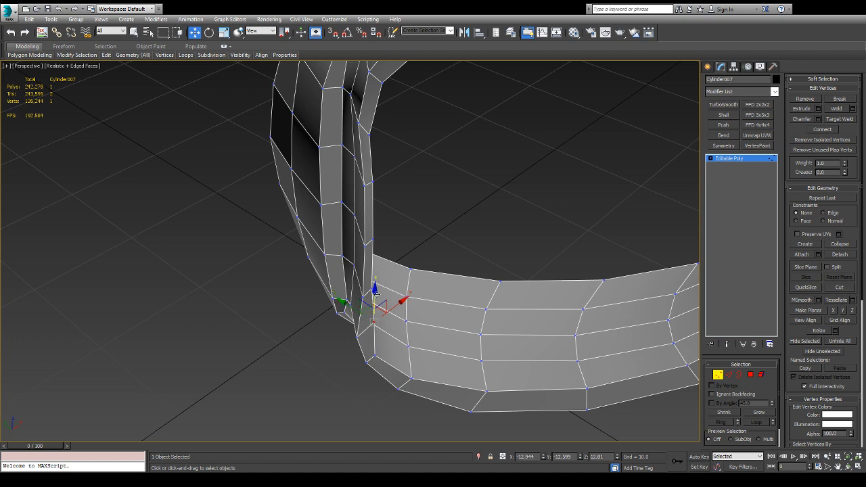
# - Move the next inner edge vertex above the lower corner in the XY plane to line up with its neighbours
pyautogui.click(435, 245)
pyautogui.click(374, 285)
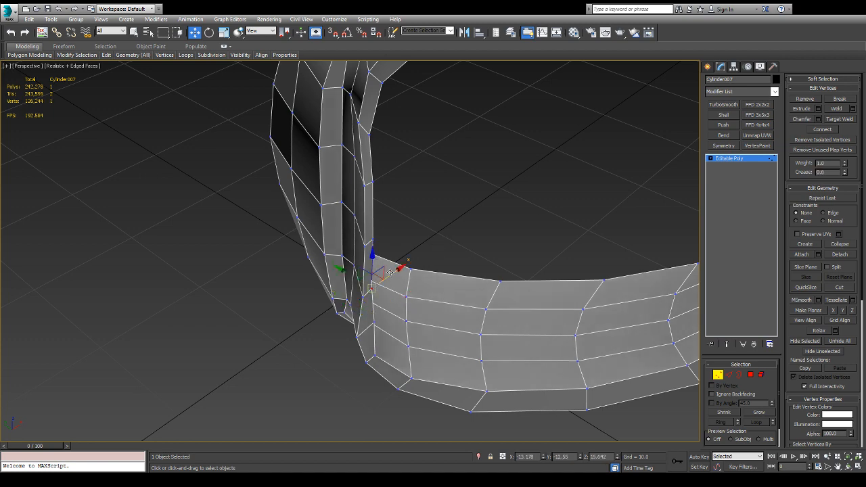
pyautogui.keyDown('alt'); pyautogui.moveTo(405, 249); pyautogui.dragTo(384, 267, button='middle'); pyautogui.keyUp('alt')
pyautogui.moveTo(390, 277); pyautogui.dragTo(392, 277)
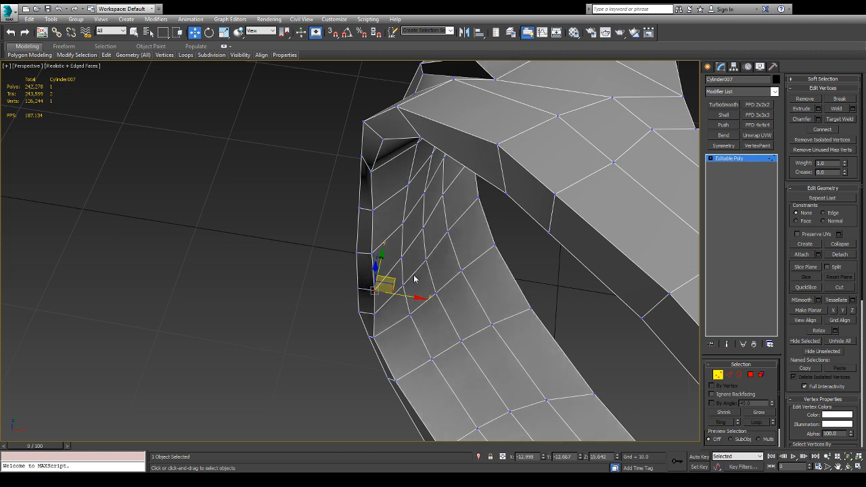
# - Adjust the inner edge vertex near the upper corner of the upright side in X and Z
pyautogui.keyDown('alt'); pyautogui.moveTo(410, 277); pyautogui.dragTo(364, 180, button='middle'); pyautogui.keyUp('alt')
pyautogui.click(332, 138)
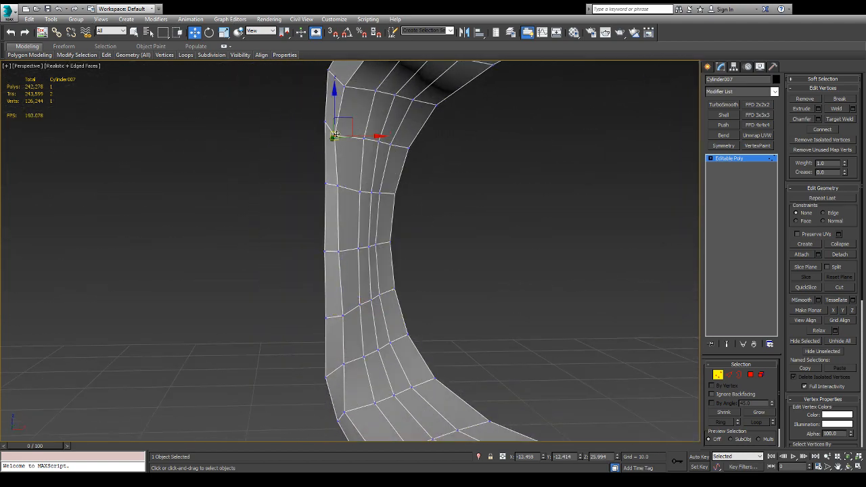
pyautogui.keyDown('alt'); pyautogui.moveTo(349, 122); pyautogui.dragTo(441, 197, button='middle'); pyautogui.keyUp('alt')
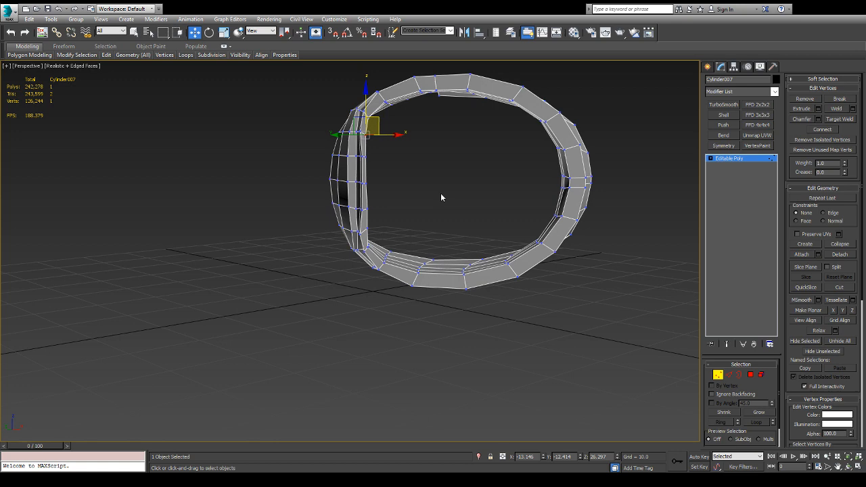
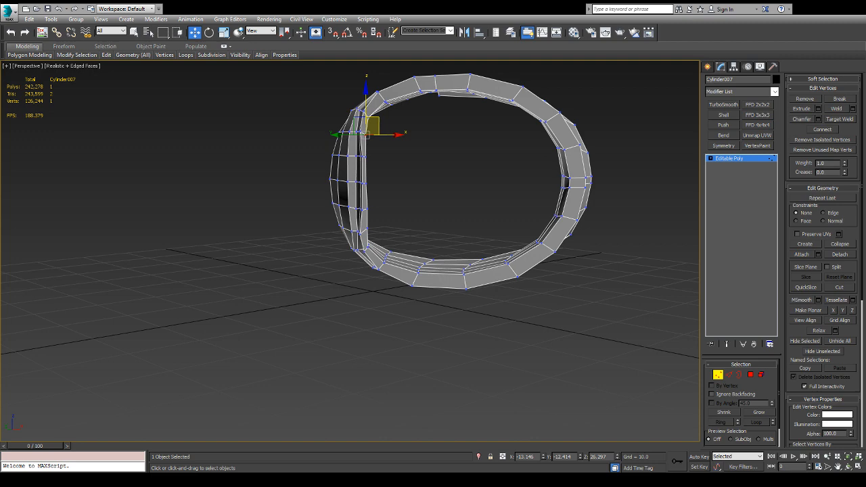
# - Leave isolation, add the high-poly strap to the selection, and isolate it together with the low-poly band
pyautogui.scroll(4, 351, 232)
pyautogui.scroll(3, 357, 186)
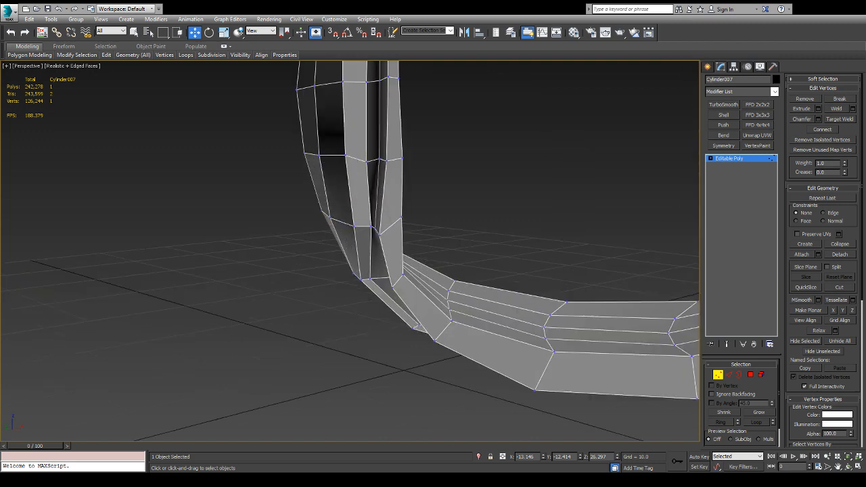
pyautogui.keyDown('alt'); pyautogui.moveTo(389, 159); pyautogui.dragTo(378, 267, button='middle'); pyautogui.keyUp('alt')
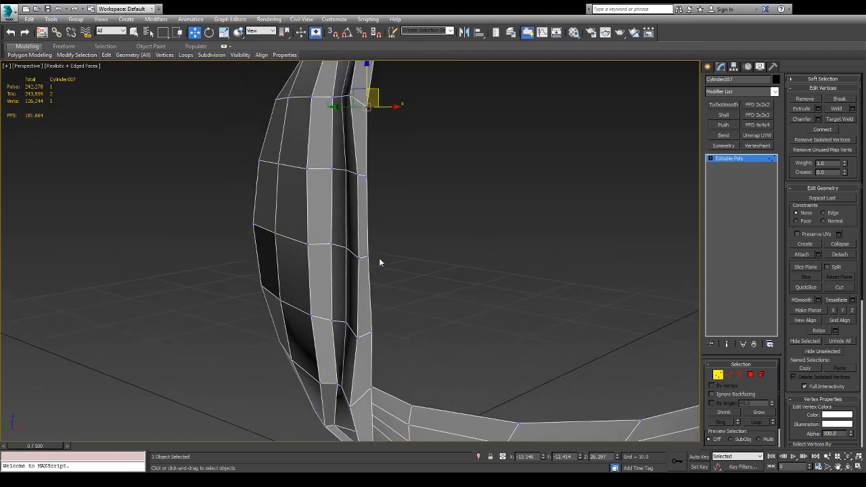
pyautogui.scroll(-3, 371, 246)
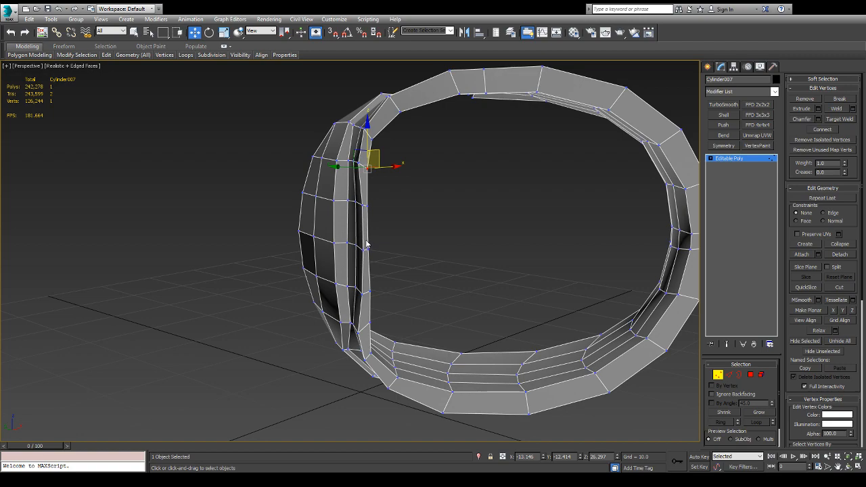
pyautogui.keyDown('alt'); pyautogui.moveTo(334, 255); pyautogui.dragTo(343, 259, button='middle'); pyautogui.keyUp('alt')
pyautogui.hotkey('alt', 'q')
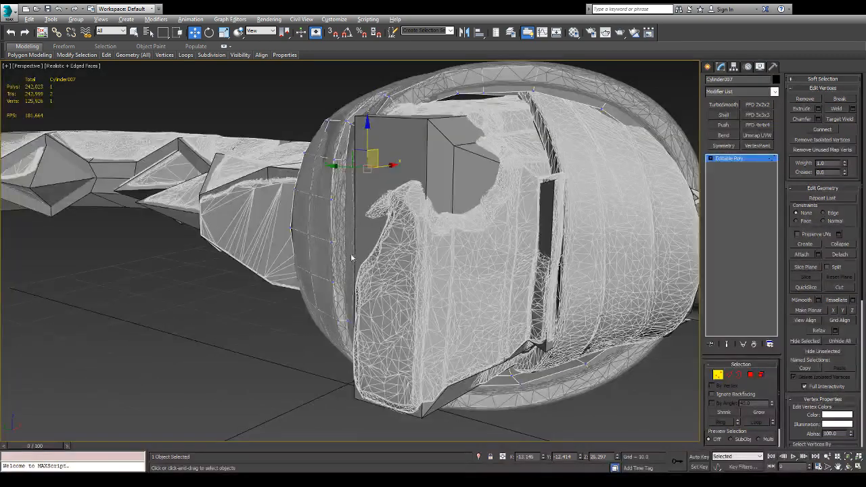
pyautogui.keyDown('alt'); pyautogui.moveTo(330, 164); pyautogui.dragTo(377, 138, button='middle'); pyautogui.keyUp('alt')
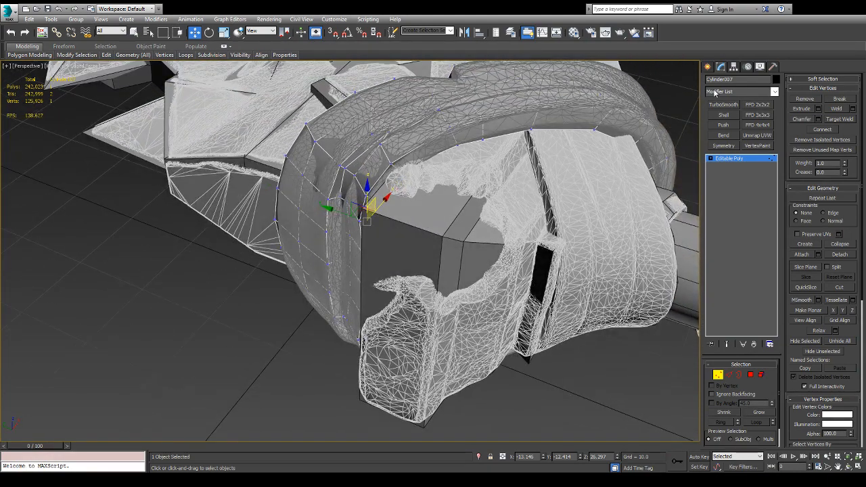
pyautogui.keyDown('ctrl'); pyautogui.click(345, 129); pyautogui.keyUp('ctrl')
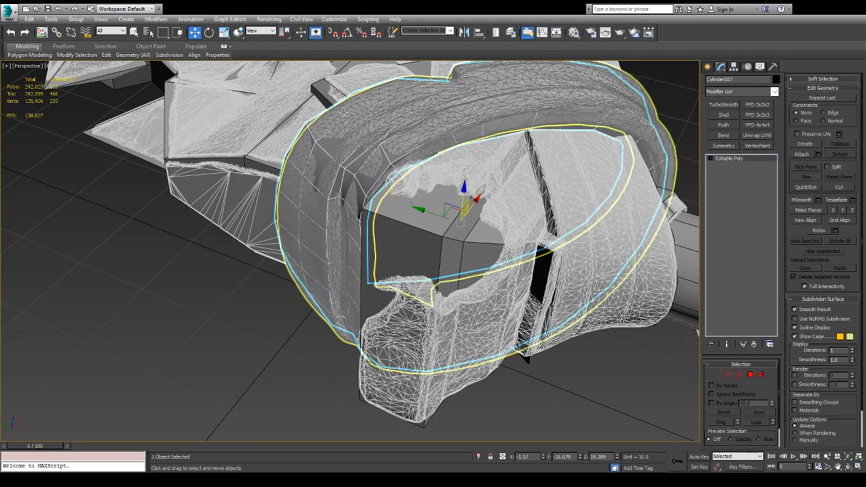
pyautogui.hotkey('alt', 'q')
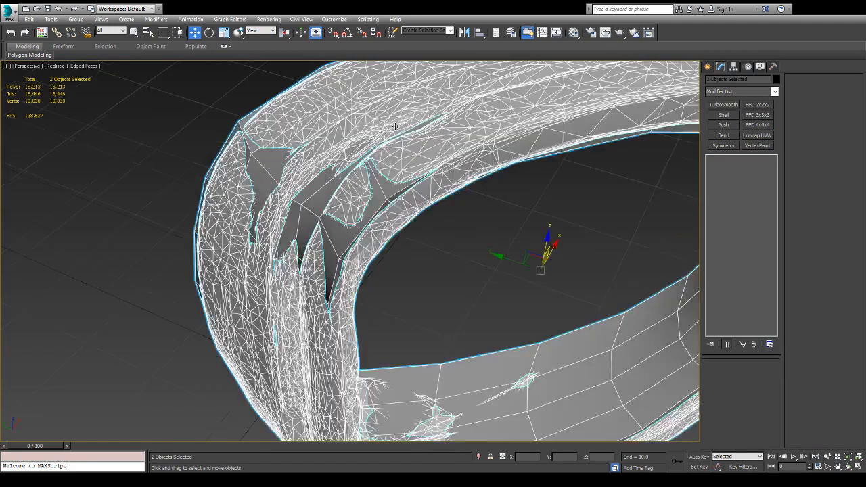
pyautogui.keyDown('alt'); pyautogui.moveTo(415, 258); pyautogui.dragTo(342, 130, button='middle'); pyautogui.keyUp('alt')
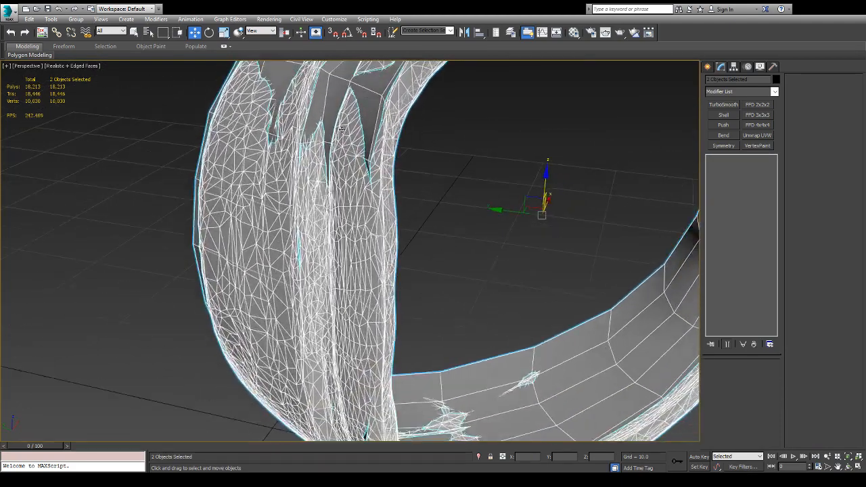
# - In the low-poly band's vertex mode, fit the lower corner vertex beside the groove to the high-poly strap in the XY plane
pyautogui.click(322, 101)
pyautogui.keyDown('alt'); pyautogui.moveTo(435, 157); pyautogui.dragTo(364, 172, button='middle'); pyautogui.keyUp('alt')
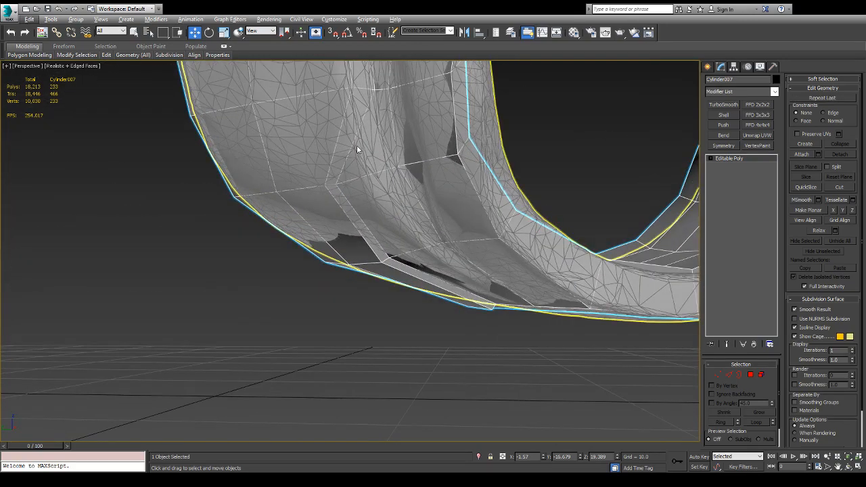
pyautogui.press('1')
pyautogui.click(337, 185)
pyautogui.keyDown('alt'); pyautogui.moveTo(337, 184); pyautogui.dragTo(350, 200, button='middle'); pyautogui.keyUp('alt')
pyautogui.keyDown('alt'); pyautogui.moveTo(285, 217); pyautogui.dragTo(340, 208, button='middle'); pyautogui.keyUp('alt')
pyautogui.moveTo(388, 177); pyautogui.dragTo(316, 213)
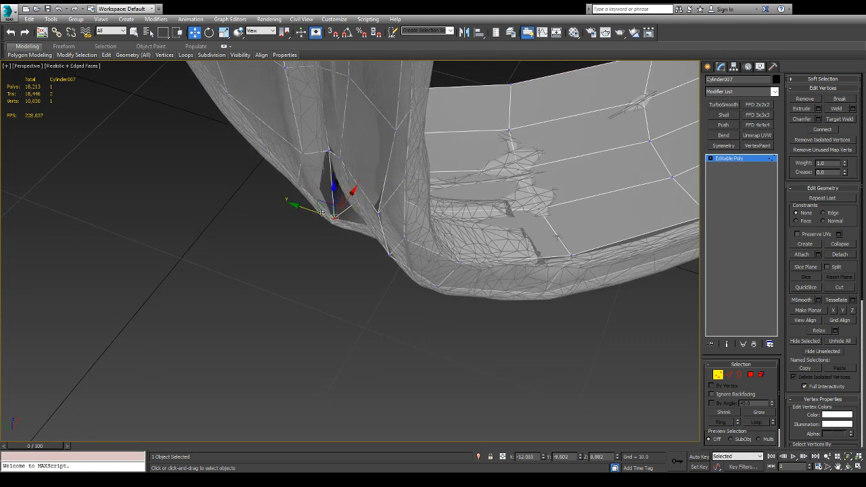
pyautogui.keyDown('alt'); pyautogui.moveTo(316, 212); pyautogui.dragTo(333, 206, button='middle'); pyautogui.keyUp('alt')
pyautogui.moveTo(318, 203); pyautogui.dragTo(324, 199)
pyautogui.keyDown('alt'); pyautogui.moveTo(324, 199); pyautogui.dragTo(325, 253, button='middle'); pyautogui.keyUp('alt')
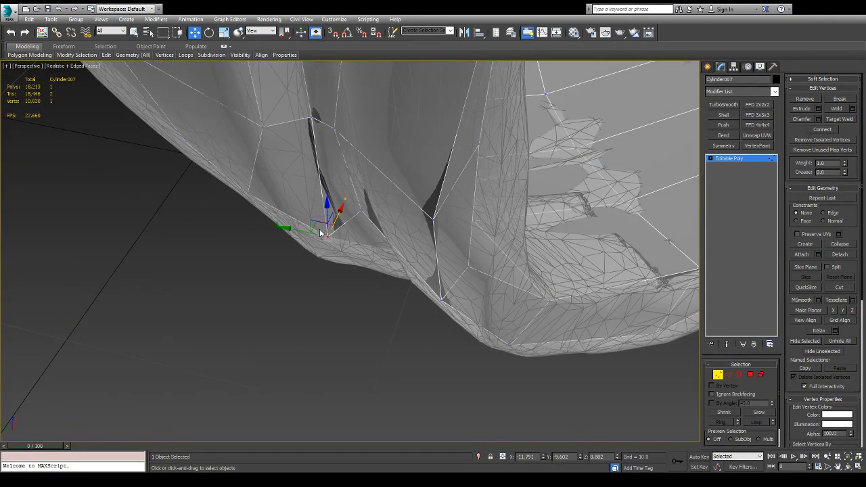
pyautogui.moveTo(319, 224); pyautogui.dragTo(334, 210)
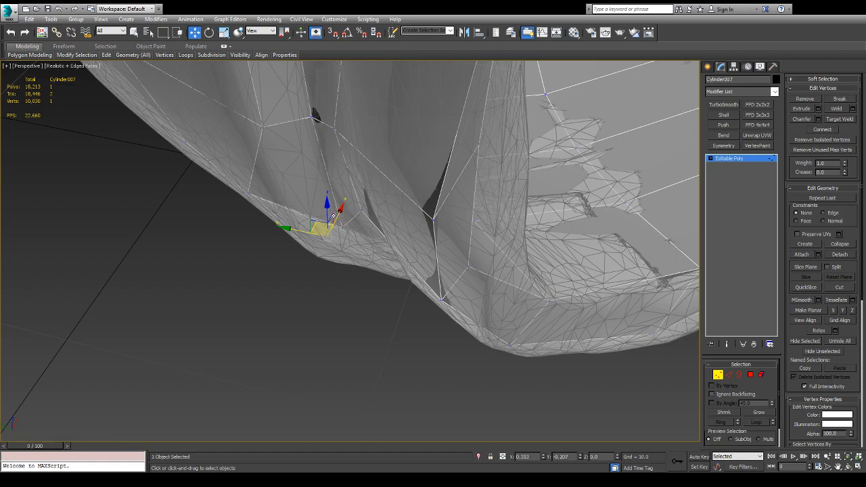
# - Move the neighbouring vertex into the bottom of the groove to match the high-poly strap's crease
pyautogui.keyDown('alt'); pyautogui.moveTo(331, 218); pyautogui.dragTo(343, 174, button='middle'); pyautogui.keyUp('alt')
pyautogui.scroll(2, 322, 154)
pyautogui.keyDown('alt'); pyautogui.moveTo(314, 140); pyautogui.dragTo(313, 176, button='middle'); pyautogui.keyUp('alt')
pyautogui.moveTo(300, 128); pyautogui.dragTo(331, 133)
pyautogui.keyDown('alt'); pyautogui.moveTo(340, 168); pyautogui.dragTo(344, 226, button='middle'); pyautogui.keyUp('alt')
pyautogui.moveTo(319, 198); pyautogui.dragTo(349, 204)
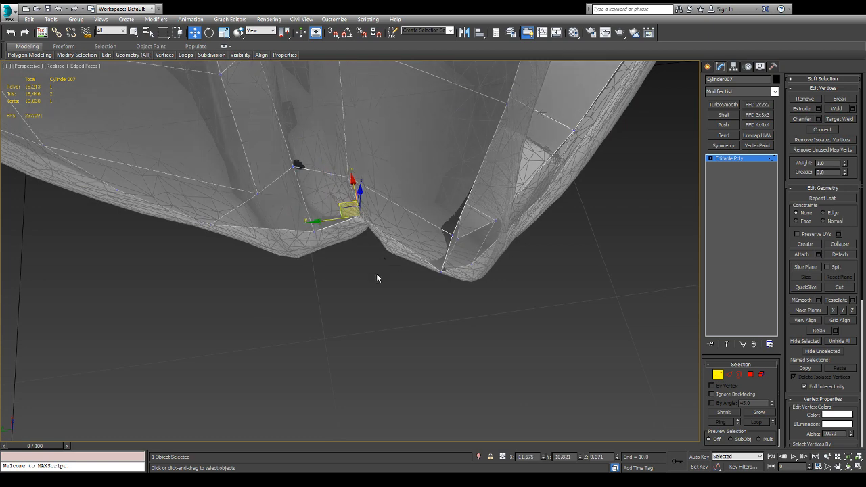
# - Fit the inner edge vertex at the band's lower bend to the high-poly strap in the XY plane
pyautogui.keyDown('alt'); pyautogui.moveTo(377, 274); pyautogui.dragTo(436, 194, button='middle'); pyautogui.keyUp('alt')
pyautogui.keyDown('alt'); pyautogui.moveTo(421, 230); pyautogui.dragTo(481, 225, button='middle'); pyautogui.keyUp('alt')
pyautogui.keyDown('alt'); pyautogui.moveTo(429, 222); pyautogui.dragTo(310, 241, button='middle'); pyautogui.keyUp('alt')
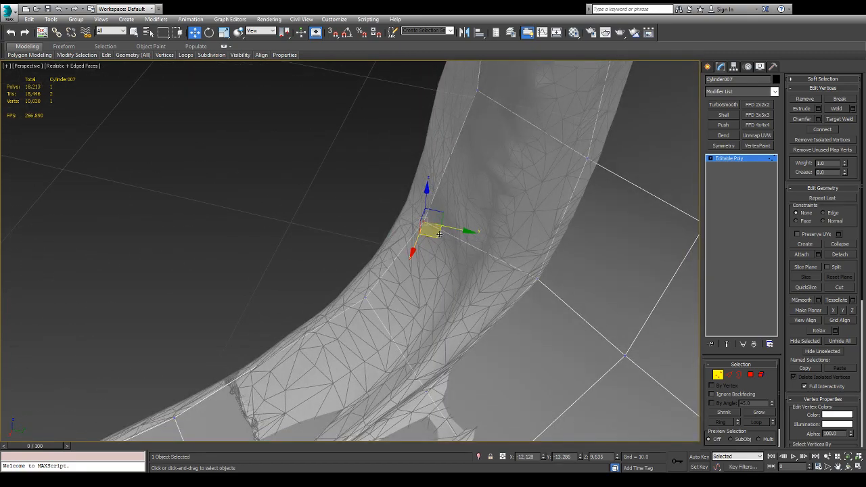
pyautogui.keyDown('alt'); pyautogui.moveTo(431, 222); pyautogui.dragTo(315, 258, button='middle'); pyautogui.keyUp('alt')
pyautogui.click(358, 226)
pyautogui.click(355, 226)
pyautogui.moveTo(375, 223); pyautogui.dragTo(356, 245)
pyautogui.keyDown('alt'); pyautogui.moveTo(355, 245); pyautogui.dragTo(339, 208, button='middle'); pyautogui.keyUp('alt')
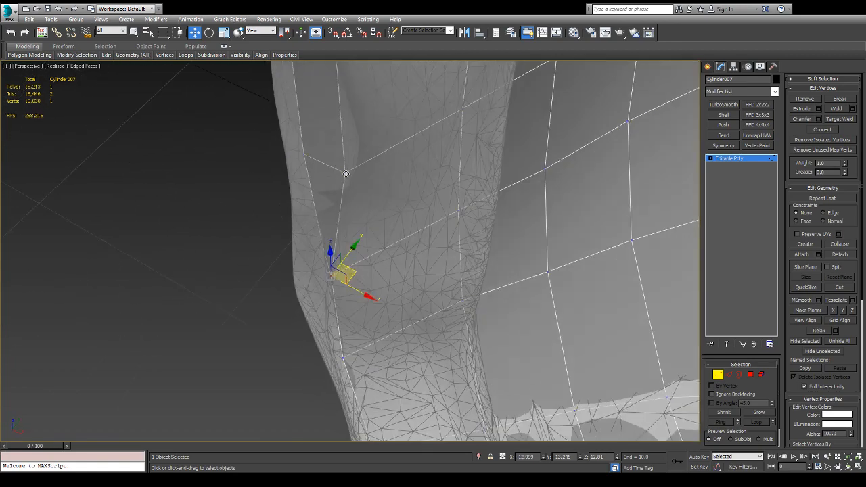
# - Move the next vertex up the inner edge in the XY plane onto the high-poly surface
pyautogui.click(347, 174)
pyautogui.keyDown('alt'); pyautogui.moveTo(347, 174); pyautogui.dragTo(321, 231, button='middle'); pyautogui.keyUp('alt')
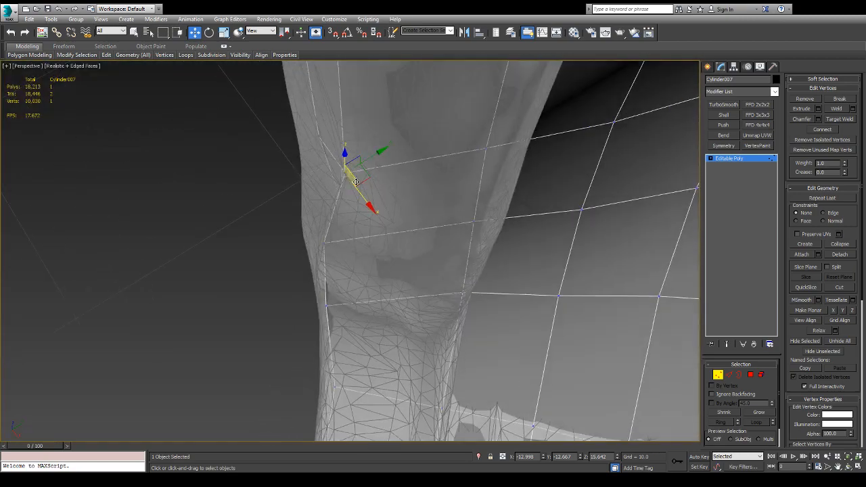
pyautogui.moveTo(364, 179); pyautogui.dragTo(342, 170)
pyautogui.moveTo(346, 186); pyautogui.dragTo(311, 194, button='middle')
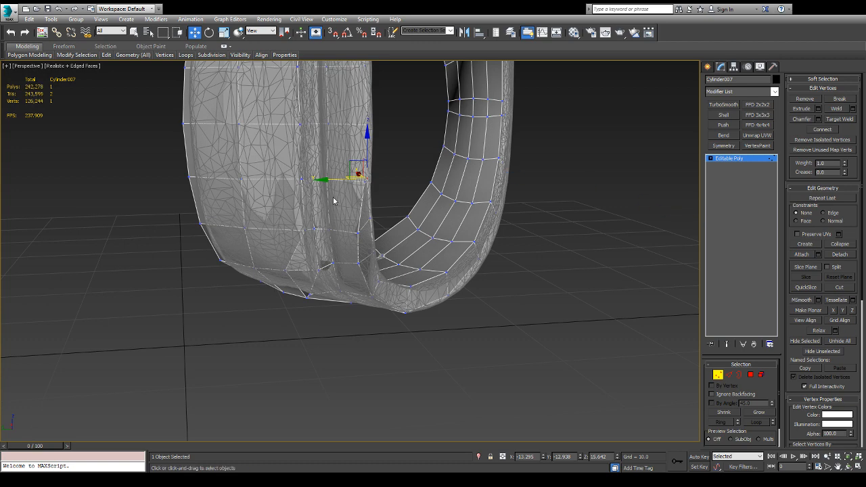
# - Fit the next inner edge vertex at the band's lower bend to the high-poly strap by moving it in the XY plane
pyautogui.keyDown('alt'); pyautogui.moveTo(371, 219); pyautogui.dragTo(361, 253, button='middle'); pyautogui.keyUp('alt')
pyautogui.scroll(5, 308, 229)
pyautogui.click(380, 216)
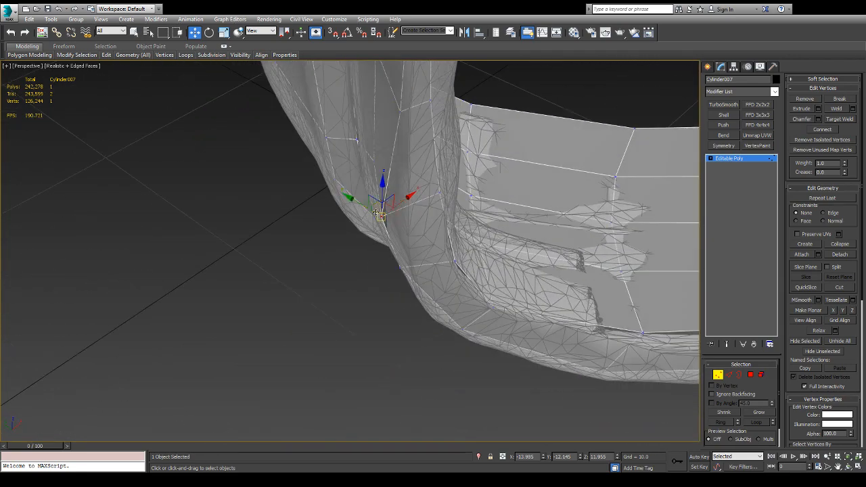
pyautogui.moveTo(375, 205); pyautogui.dragTo(382, 206)
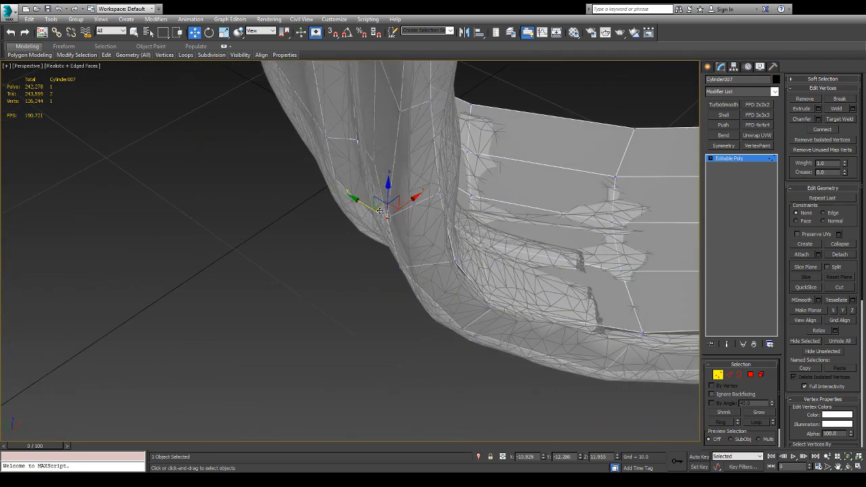
pyautogui.moveTo(383, 207)
pyautogui.keyDown('alt'); pyautogui.mouseDown(button='middle')
pyautogui.moveTo(428, 212)
pyautogui.moveTo(454, 178)
pyautogui.moveTo(375, 220)
pyautogui.mouseUp(button='middle'); pyautogui.keyUp('alt')
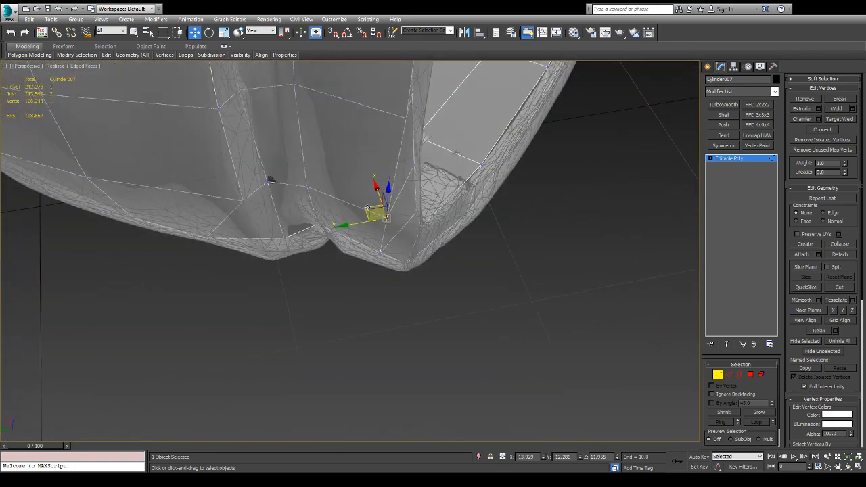
pyautogui.moveTo(368, 208); pyautogui.dragTo(395, 204)
# - Move the vertex directly below it on the inner edge in the XY plane onto the high-poly surface
pyautogui.keyDown('alt'); pyautogui.moveTo(395, 204); pyautogui.dragTo(428, 277, button='middle'); pyautogui.keyUp('alt')
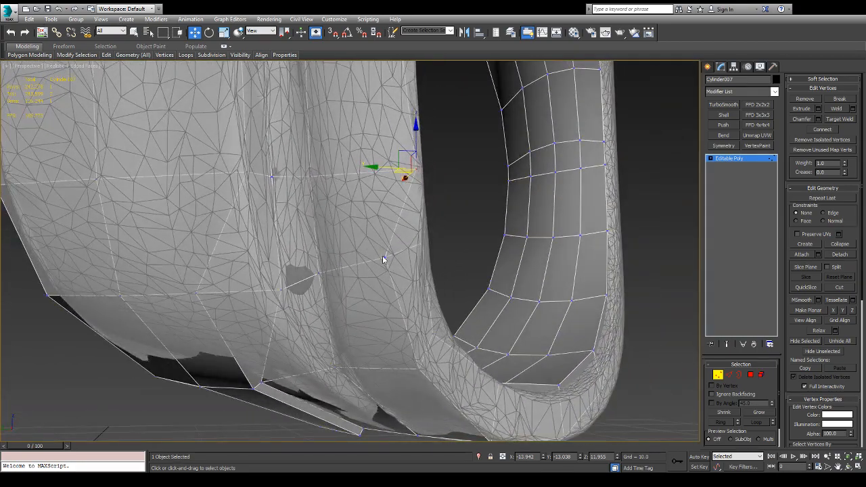
pyautogui.keyDown('alt'); pyautogui.moveTo(383, 260); pyautogui.dragTo(380, 289, button='middle'); pyautogui.keyUp('alt')
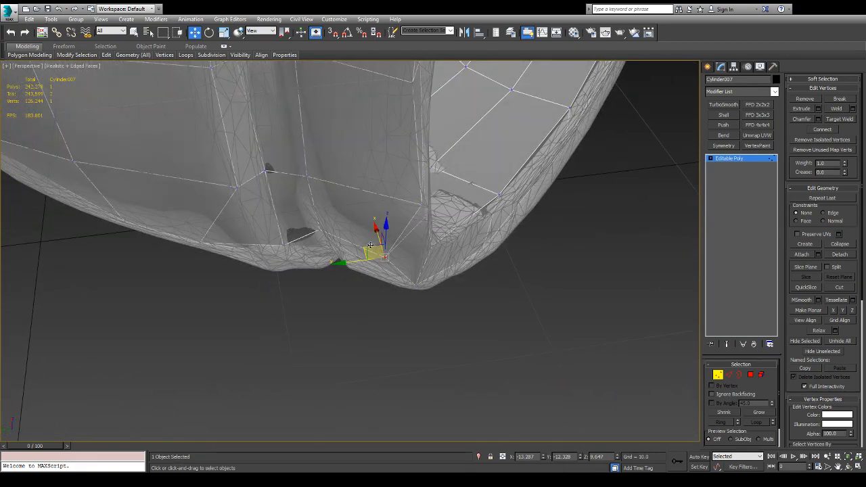
pyautogui.keyDown('alt'); pyautogui.moveTo(401, 244); pyautogui.dragTo(346, 216, button='middle'); pyautogui.keyUp('alt')
pyautogui.keyDown('alt'); pyautogui.moveTo(429, 235); pyautogui.dragTo(372, 327, button='middle'); pyautogui.keyUp('alt')
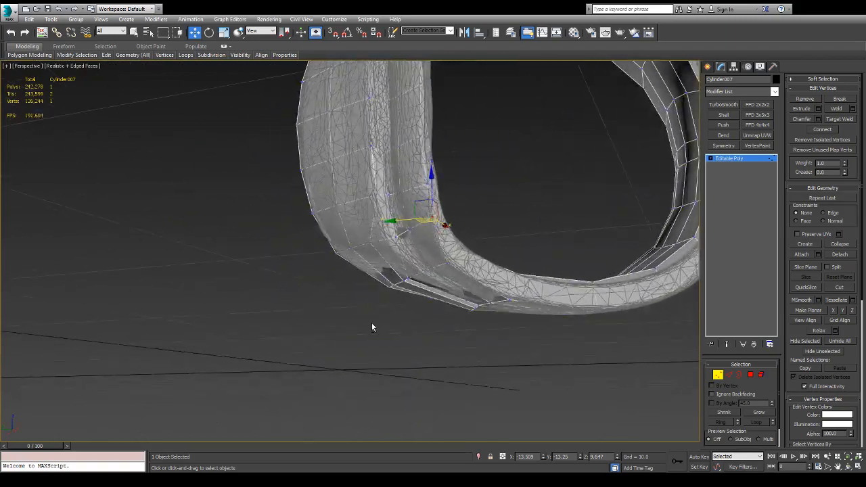
# - Move the protruding vertex under the lower bend in the XY plane toward the groove of the high-poly strap
pyautogui.scroll(6, 388, 268)
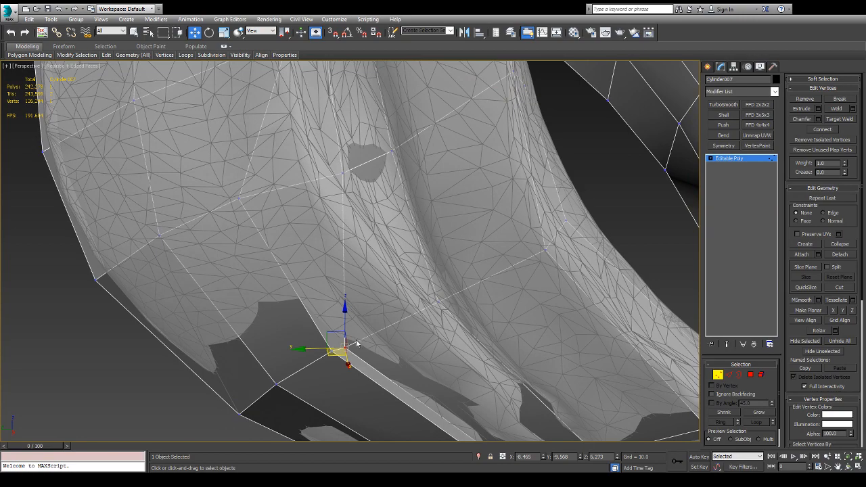
pyautogui.keyDown('alt'); pyautogui.moveTo(360, 333); pyautogui.dragTo(333, 346, button='middle'); pyautogui.keyUp('alt')
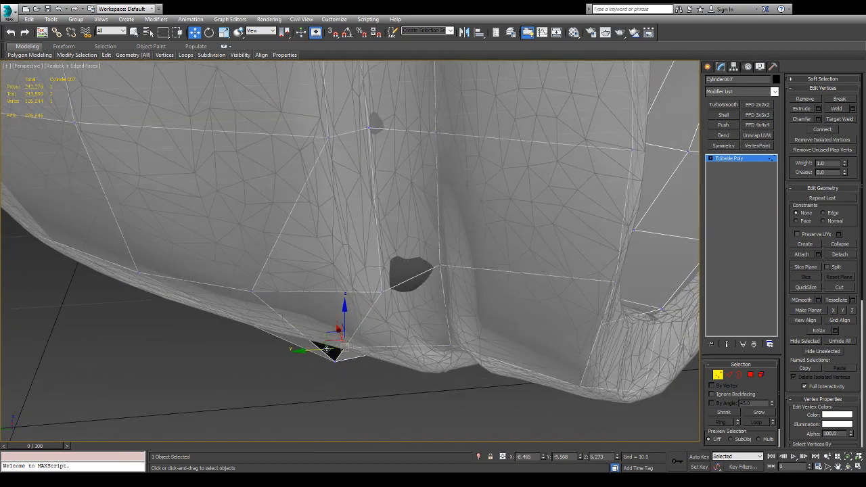
pyautogui.moveTo(339, 343); pyautogui.dragTo(408, 347)
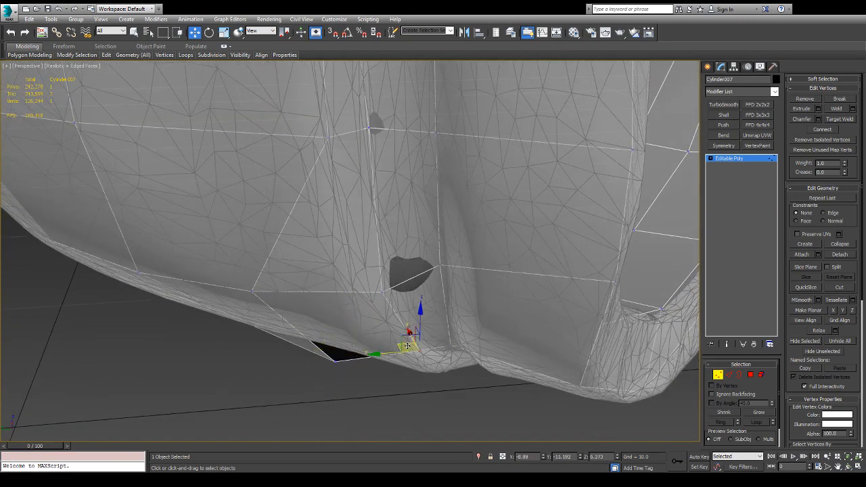
# - Shift the vertex in the row above into the groove in the XY plane, close to its neighbour in the crease
pyautogui.click(386, 294)
pyautogui.keyDown('alt'); pyautogui.moveTo(385, 294); pyautogui.dragTo(372, 311, button='middle'); pyautogui.keyUp('alt')
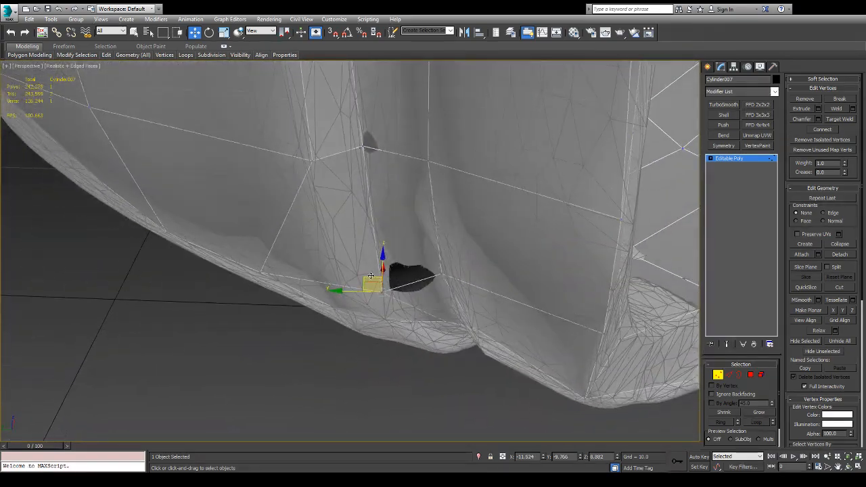
pyautogui.click(372, 287)
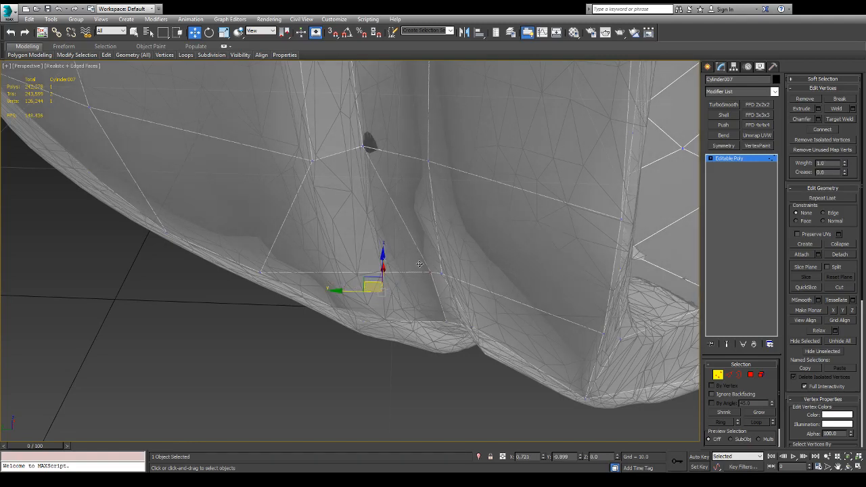
pyautogui.moveTo(389, 261)
pyautogui.keyDown('alt'); pyautogui.mouseDown(button='middle')
pyautogui.moveTo(416, 218)
pyautogui.moveTo(440, 242)
pyautogui.mouseUp(button='middle'); pyautogui.keyUp('alt')
pyautogui.scroll(5, 416, 219)
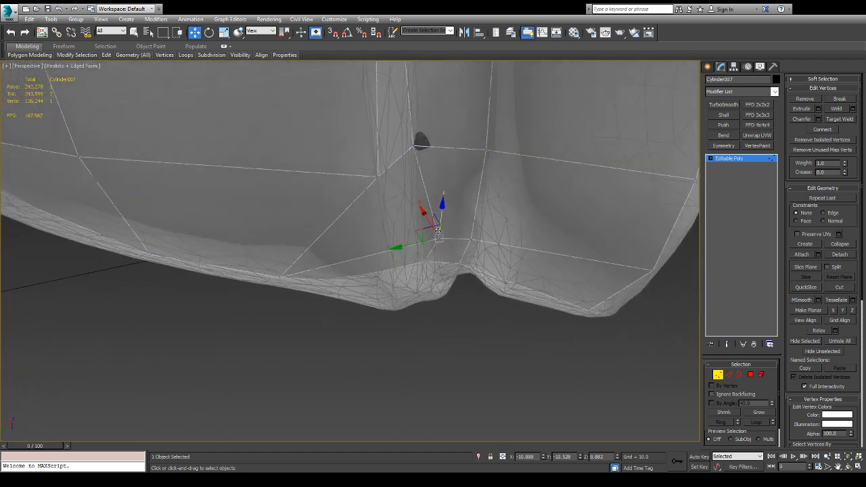
pyautogui.moveTo(427, 217); pyautogui.dragTo(389, 269)
pyautogui.click(427, 244)
pyautogui.click(446, 251)
# - Move the wide section's edge vertex in that row in the XY plane onto the high-poly ridge beside the groove
pyautogui.keyDown('alt'); pyautogui.moveTo(389, 270); pyautogui.dragTo(284, 272, button='middle'); pyautogui.keyUp('alt')
pyautogui.click(279, 260)
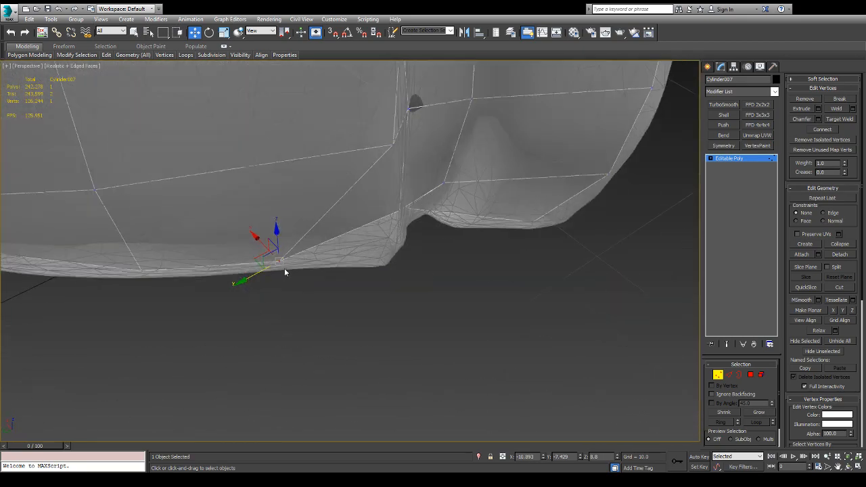
pyautogui.moveTo(261, 263); pyautogui.dragTo(438, 244)
pyautogui.keyDown('alt'); pyautogui.moveTo(438, 244); pyautogui.dragTo(415, 239, button='middle'); pyautogui.keyUp('alt')
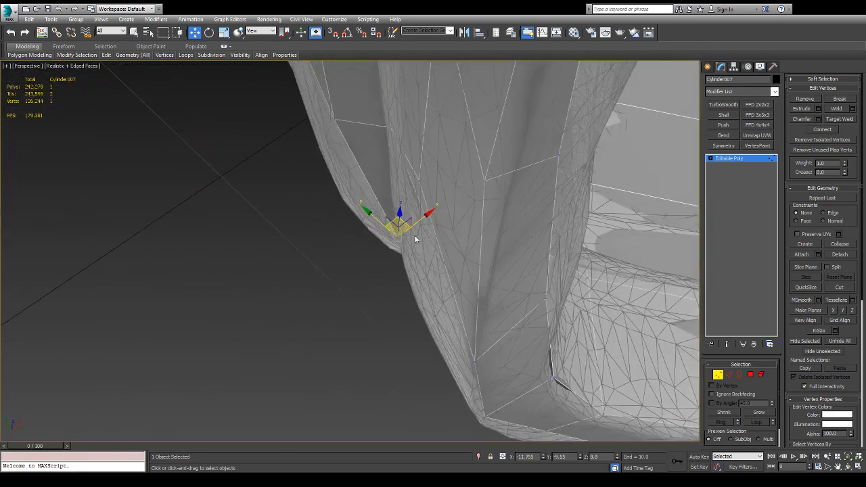
pyautogui.moveTo(425, 226); pyautogui.dragTo(351, 214)
pyautogui.keyDown('alt'); pyautogui.moveTo(389, 220); pyautogui.dragTo(339, 201, button='middle'); pyautogui.keyUp('alt')
# - Fit the ridge vertex and the adjacent groove vertex in the next row up to the high-poly strap
pyautogui.click(336, 222)
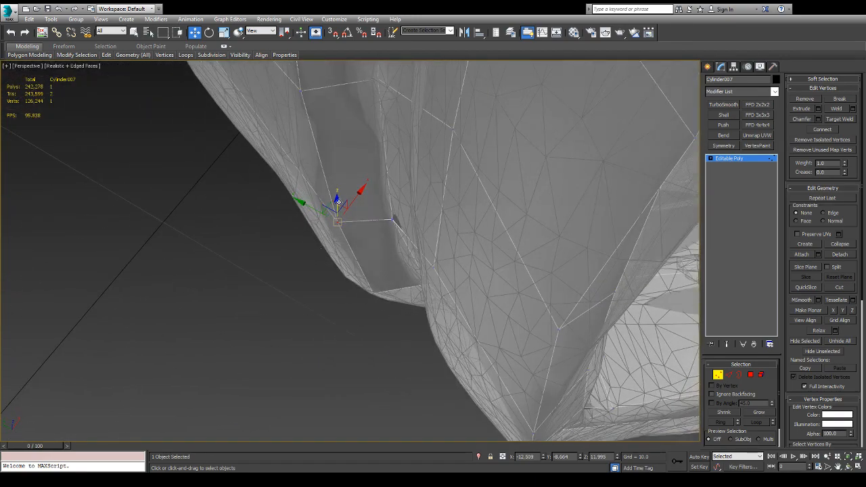
pyautogui.moveTo(332, 203); pyautogui.dragTo(316, 202)
pyautogui.keyDown('alt'); pyautogui.moveTo(381, 244); pyautogui.dragTo(370, 231, button='middle'); pyautogui.keyUp('alt')
pyautogui.click(383, 207)
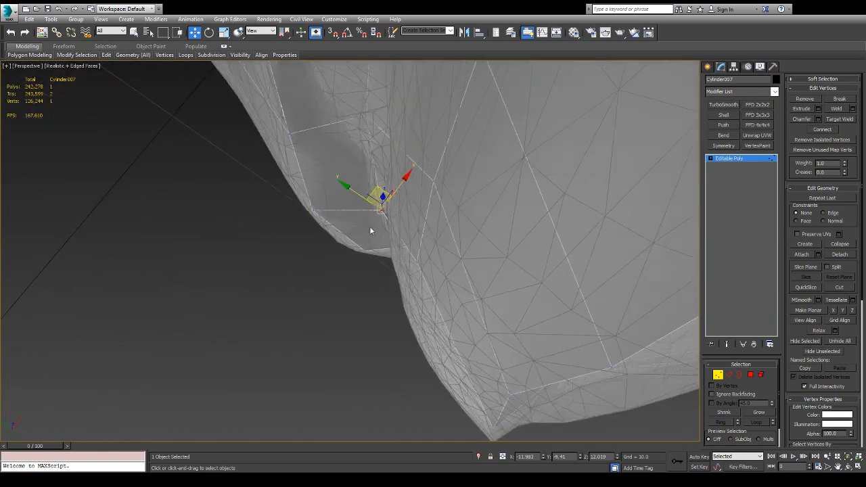
pyautogui.keyDown('alt'); pyautogui.moveTo(381, 190); pyautogui.dragTo(308, 255, button='middle'); pyautogui.keyUp('alt')
# - Fit the inner groove vertex in the row below the bend to the high-poly crease in the XY plane
pyautogui.scroll(3, 395, 235)
pyautogui.scroll(-3, 340, 211)
pyautogui.moveTo(305, 165); pyautogui.dragTo(373, 191, button='middle')
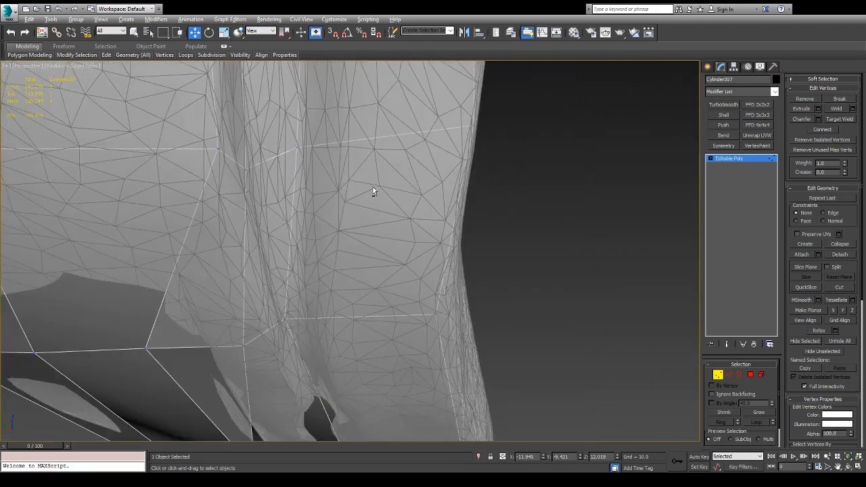
pyautogui.click(285, 319)
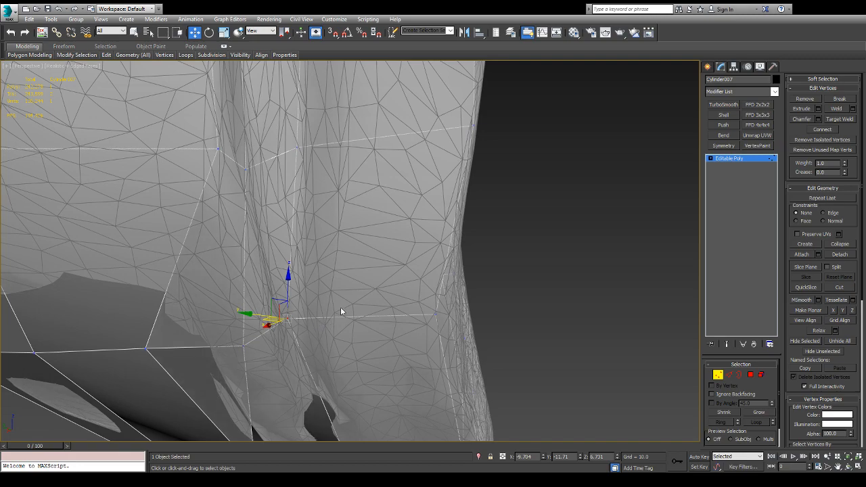
pyautogui.keyDown('alt'); pyautogui.moveTo(341, 312); pyautogui.dragTo(266, 324, button='middle'); pyautogui.keyUp('alt')
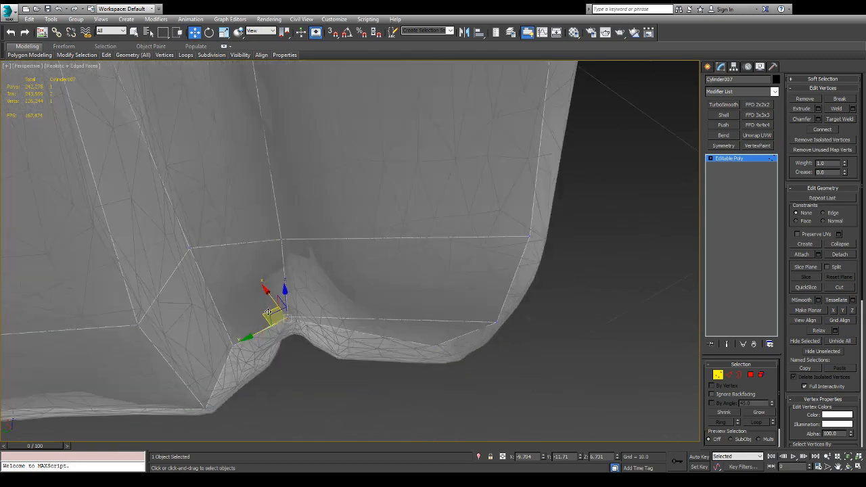
pyautogui.moveTo(280, 312); pyautogui.dragTo(287, 315)
pyautogui.moveTo(287, 315)
pyautogui.keyDown('alt'); pyautogui.mouseDown(button='middle')
pyautogui.moveTo(280, 268)
pyautogui.moveTo(280, 316)
pyautogui.mouseUp(button='middle'); pyautogui.keyUp('alt')
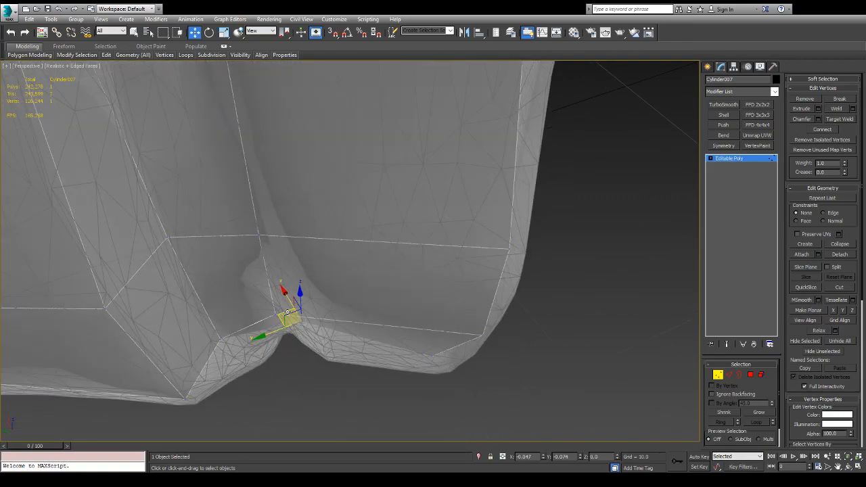
pyautogui.moveTo(287, 312); pyautogui.dragTo(289, 315)
pyautogui.keyDown('alt'); pyautogui.moveTo(288, 313); pyautogui.dragTo(287, 265, button='middle'); pyautogui.keyUp('alt')
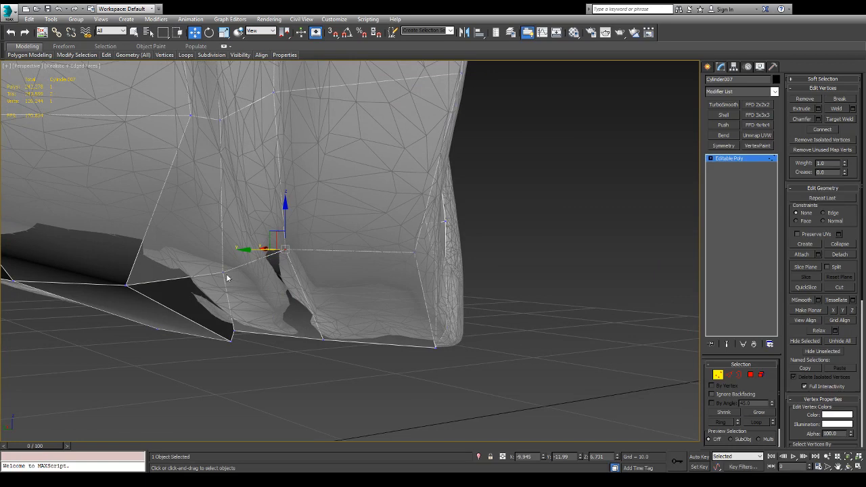
# - Move the neighbouring vertex on the groove's other side in the XY plane into the high-poly crease
pyautogui.click(224, 272)
pyautogui.keyDown('alt'); pyautogui.moveTo(223, 272); pyautogui.dragTo(214, 275, button='middle'); pyautogui.keyUp('alt')
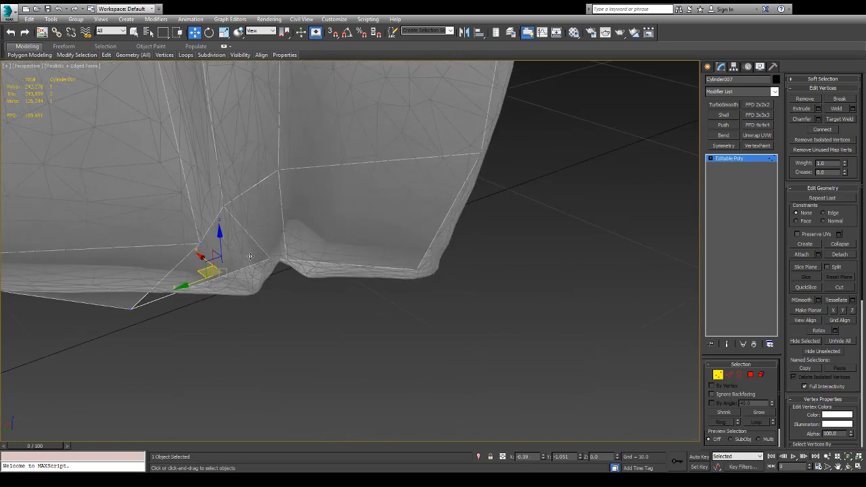
pyautogui.keyDown('alt'); pyautogui.moveTo(251, 258); pyautogui.dragTo(263, 206, button='middle'); pyautogui.keyUp('alt')
pyautogui.moveTo(272, 233); pyautogui.dragTo(283, 194)
pyautogui.keyDown('alt'); pyautogui.moveTo(283, 194); pyautogui.dragTo(274, 312, button='middle'); pyautogui.keyUp('alt')
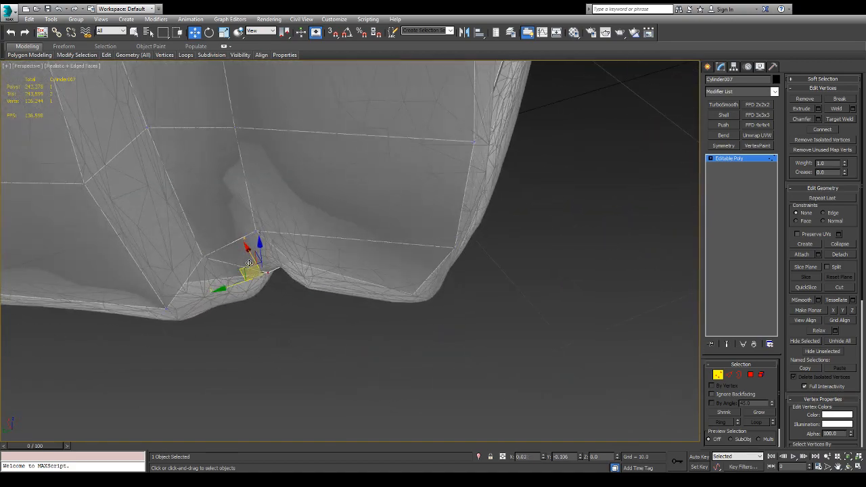
pyautogui.keyDown('alt'); pyautogui.moveTo(249, 263); pyautogui.dragTo(266, 172, button='middle'); pyautogui.keyUp('alt')
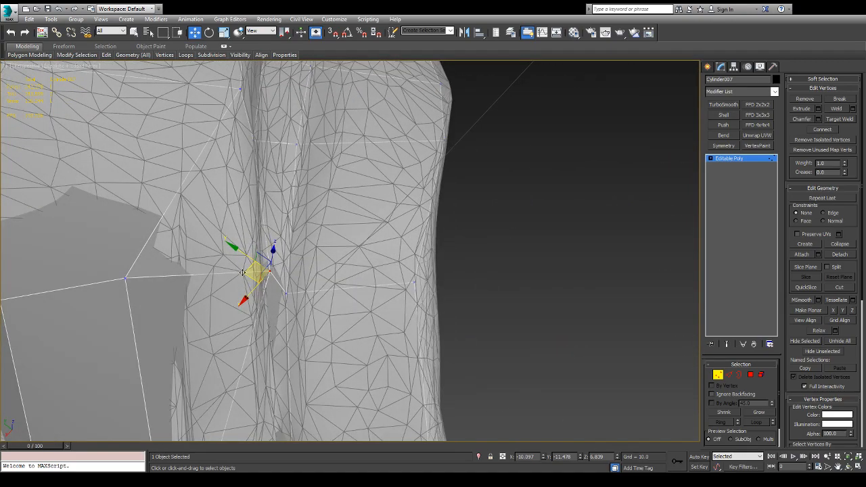
pyautogui.keyDown('alt'); pyautogui.moveTo(240, 298); pyautogui.dragTo(174, 348, button='middle'); pyautogui.keyUp('alt')
# - Move the wide section's protruding corner vertex in the same row in the XY plane onto the high-poly ridge
pyautogui.keyDown('alt'); pyautogui.moveTo(123, 337); pyautogui.dragTo(125, 348, button='middle'); pyautogui.keyUp('alt')
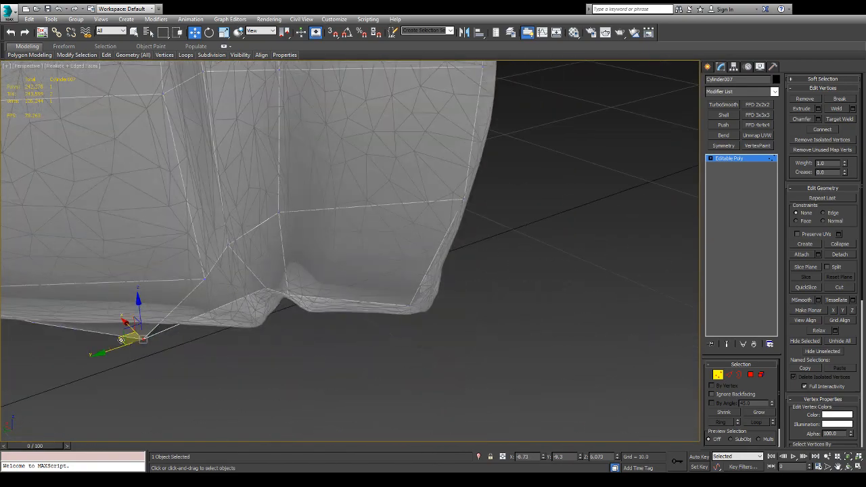
pyautogui.moveTo(122, 339); pyautogui.dragTo(218, 316)
pyautogui.moveTo(218, 317)
pyautogui.keyDown('alt'); pyautogui.mouseDown(button='middle')
pyautogui.moveTo(220, 328)
pyautogui.moveTo(228, 227)
pyautogui.moveTo(209, 298)
pyautogui.moveTo(216, 317)
pyautogui.mouseUp(button='middle'); pyautogui.keyUp('alt')
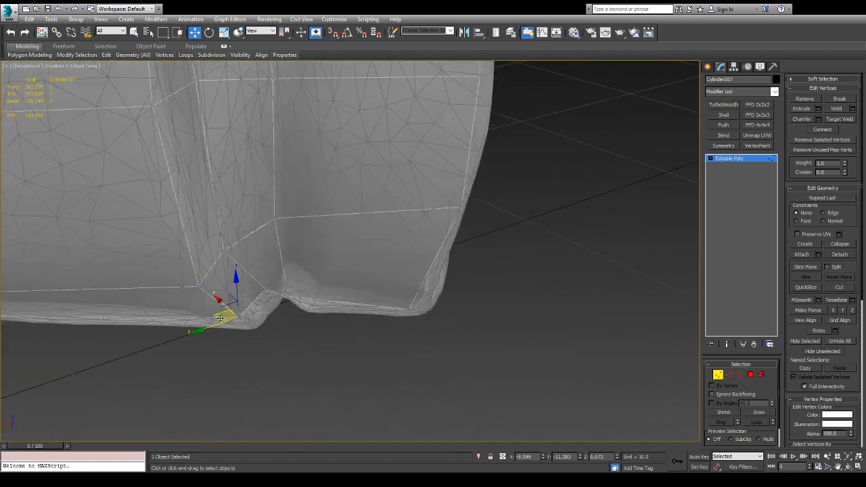
pyautogui.moveTo(234, 319); pyautogui.dragTo(233, 327)
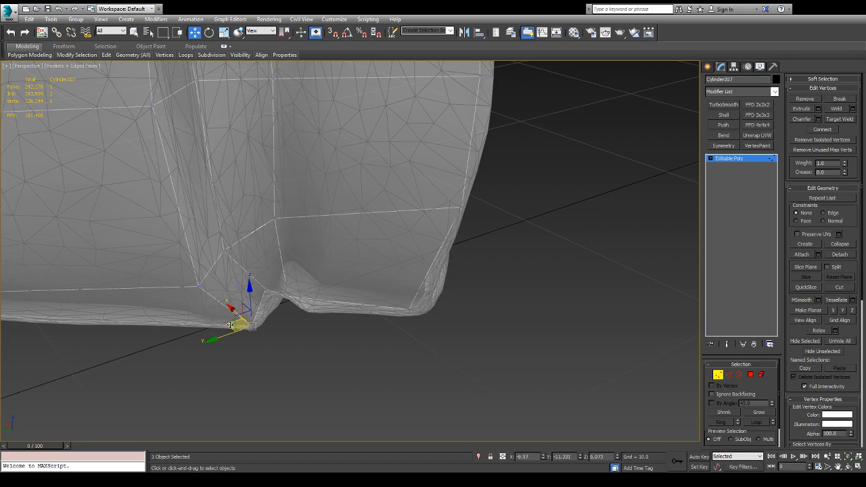
# - Move the groove vertex in the next row on the band's underside in the XY plane into the high-poly crease
pyautogui.keyDown('alt'); pyautogui.moveTo(231, 326); pyautogui.dragTo(253, 362, button='middle'); pyautogui.keyUp('alt')
pyautogui.scroll(4, 249, 362)
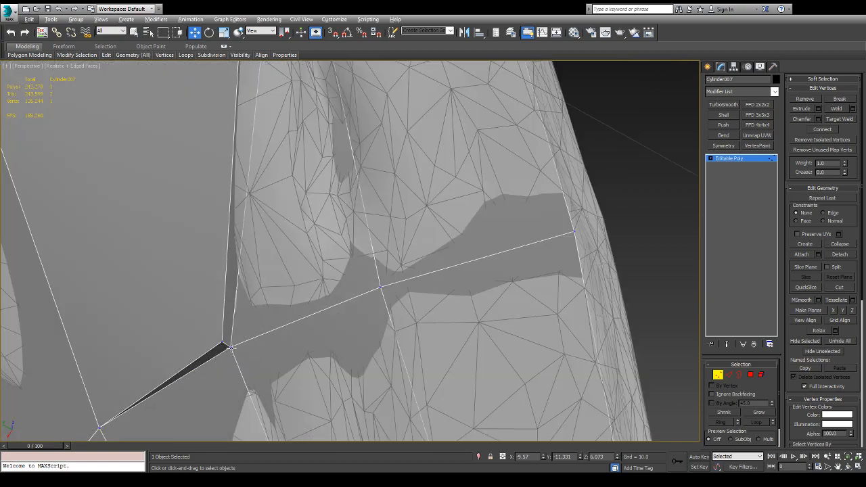
pyautogui.click(231, 348)
pyautogui.keyDown('alt'); pyautogui.moveTo(312, 314); pyautogui.dragTo(277, 373, button='middle'); pyautogui.keyUp('alt')
pyautogui.moveTo(262, 333)
pyautogui.keyDown('alt'); pyautogui.mouseDown(button='middle')
pyautogui.moveTo(290, 267)
pyautogui.moveTo(302, 205)
pyautogui.moveTo(270, 332)
pyautogui.mouseUp(button='middle'); pyautogui.keyUp('alt')
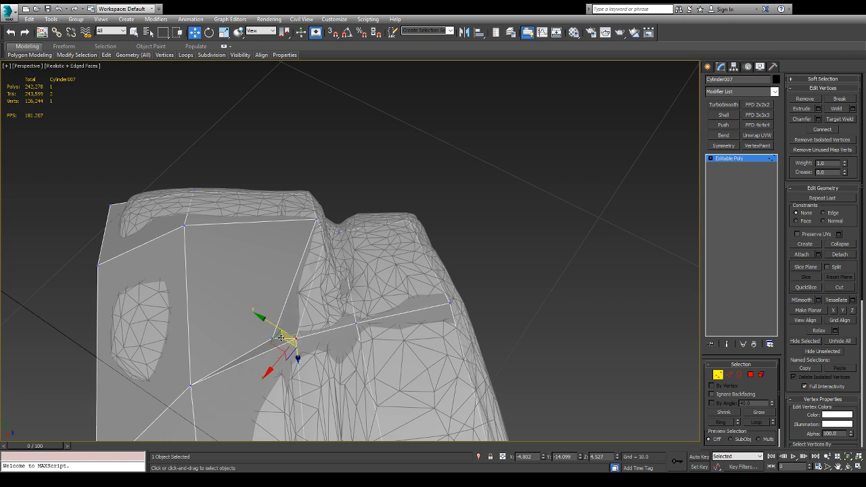
pyautogui.moveTo(273, 342); pyautogui.dragTo(312, 331)
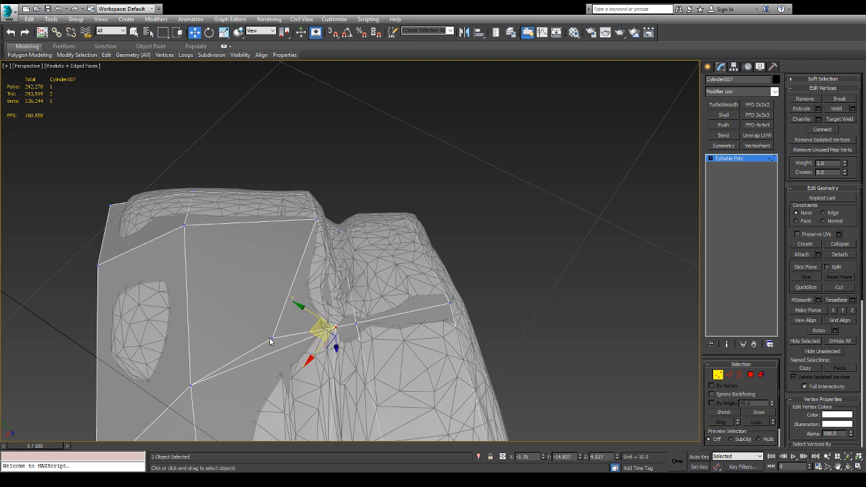
# - Move the adjacent edge vertex of the underside's wide section in the XY plane to the rim of the groove
pyautogui.click(270, 338)
pyautogui.keyDown('alt'); pyautogui.moveTo(270, 340); pyautogui.dragTo(275, 362, button='middle'); pyautogui.keyUp('alt')
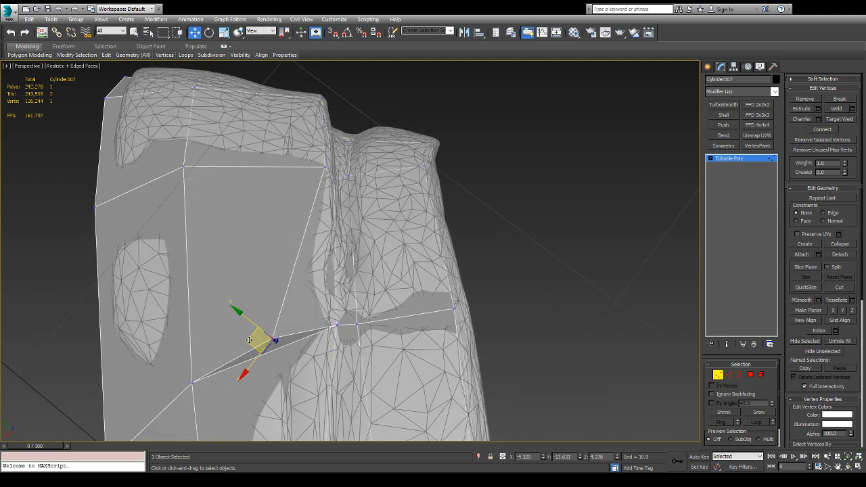
pyautogui.click(253, 346)
pyautogui.click(270, 339)
pyautogui.moveTo(250, 342); pyautogui.dragTo(298, 328)
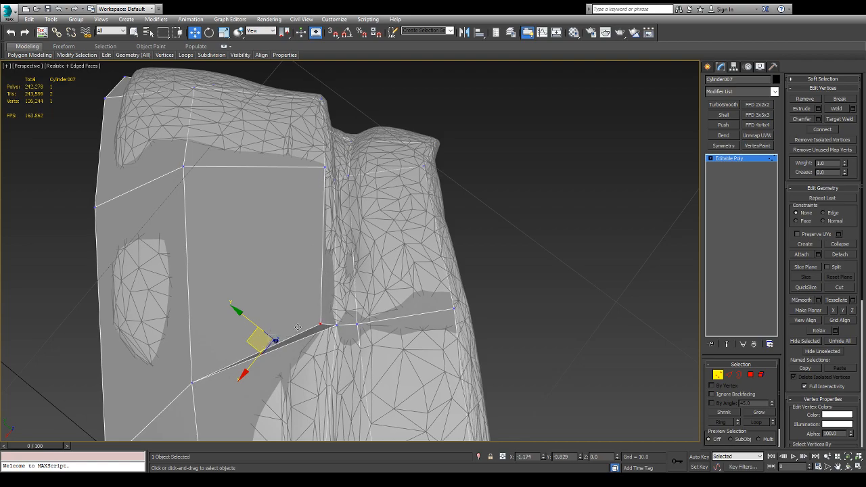
pyautogui.keyDown('alt'); pyautogui.moveTo(298, 327); pyautogui.dragTo(379, 298, button='middle'); pyautogui.keyUp('alt')
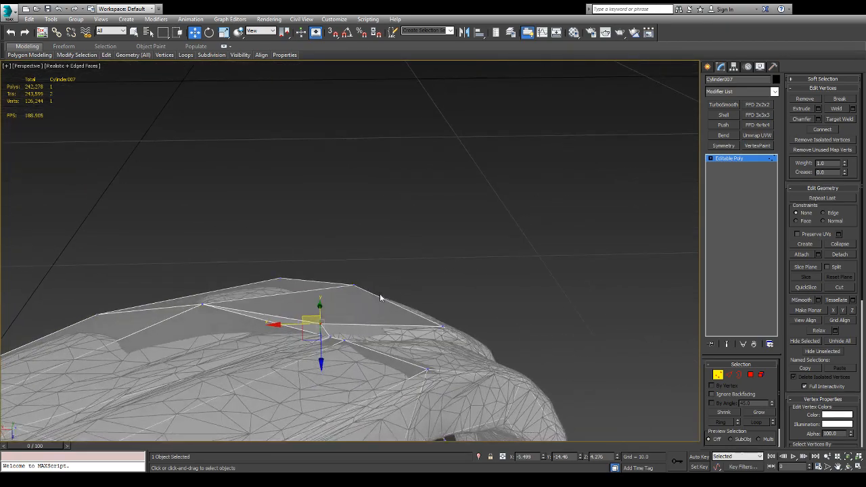
# - Adjust the height of the underside's groove vertex along the Z axis to sink it into the high-poly crease
pyautogui.keyDown('alt'); pyautogui.moveTo(321, 353); pyautogui.dragTo(340, 373, button='middle'); pyautogui.keyUp('alt')
pyautogui.click(323, 340)
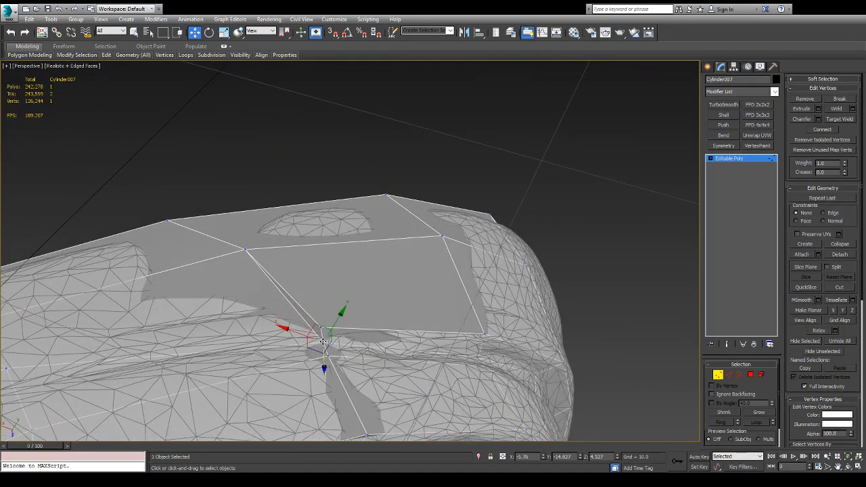
pyautogui.keyDown('alt'); pyautogui.moveTo(323, 342); pyautogui.dragTo(314, 386, button='middle'); pyautogui.keyUp('alt')
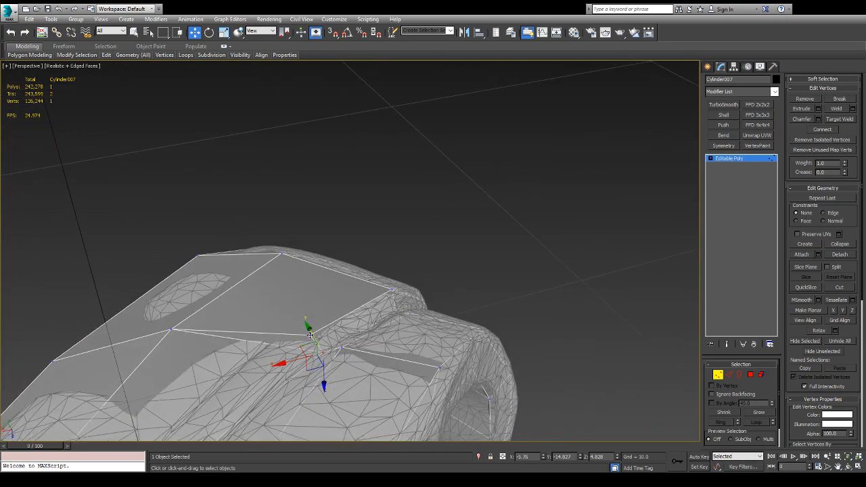
# - Move the wide section's edge vertex beside the underside groove in the XY plane and along Z onto the high-poly rim
pyautogui.keyDown('alt'); pyautogui.moveTo(309, 336); pyautogui.dragTo(281, 350, button='middle'); pyautogui.keyUp('alt')
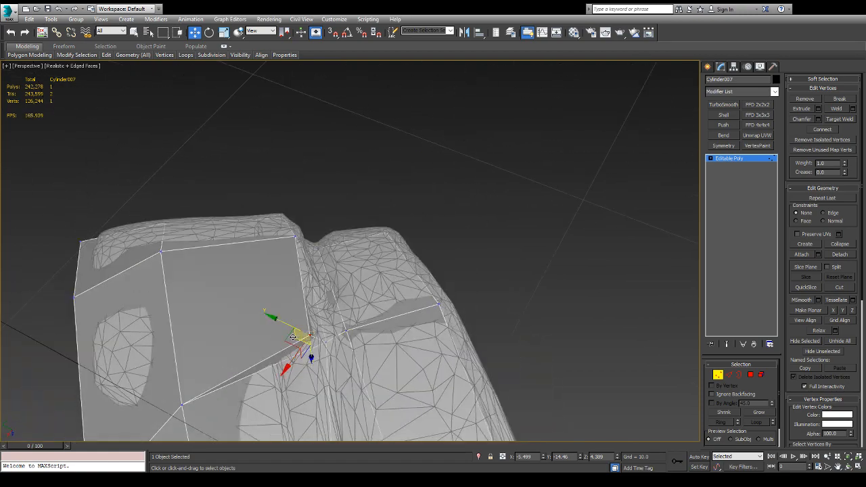
pyautogui.moveTo(290, 340); pyautogui.dragTo(298, 329)
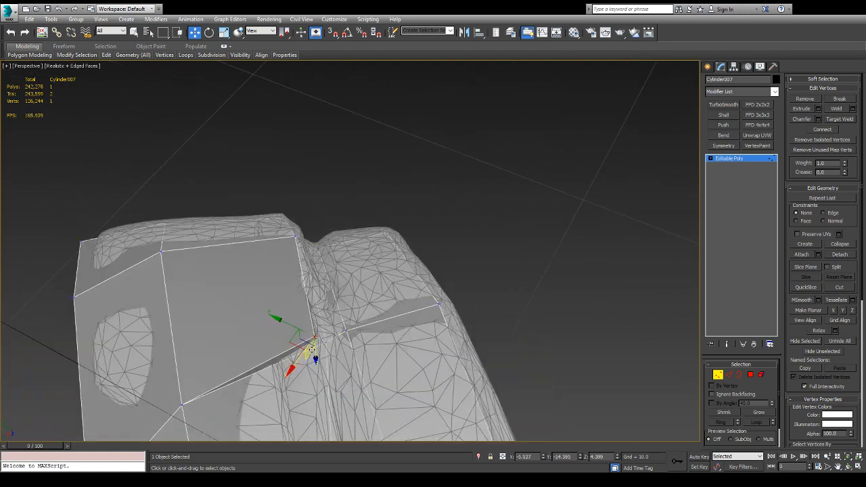
pyautogui.moveTo(315, 357); pyautogui.dragTo(314, 360)
# - Adjust the height of the adjacent row's groove-side vertex along the Z axis to fit the high-poly strap
pyautogui.keyDown('alt'); pyautogui.moveTo(314, 359); pyautogui.dragTo(339, 254, button='middle'); pyautogui.keyUp('alt')
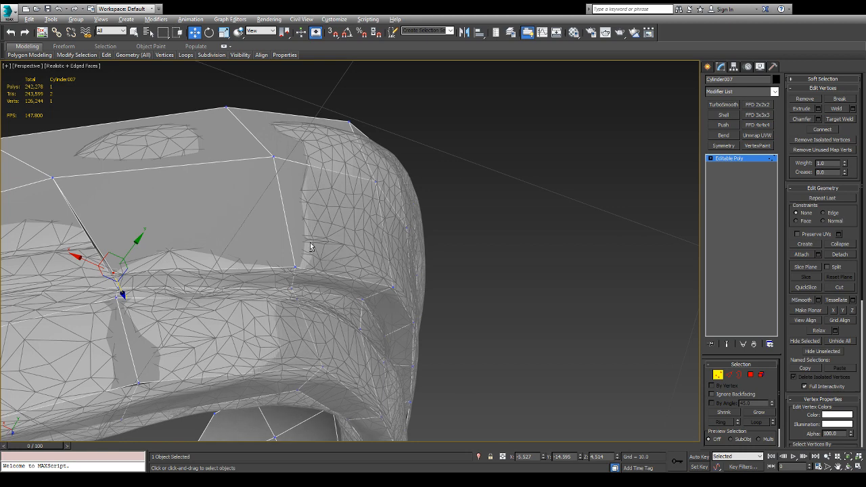
pyautogui.keyDown('alt'); pyautogui.moveTo(338, 252); pyautogui.dragTo(268, 319, button='middle'); pyautogui.keyUp('alt')
pyautogui.click(257, 281)
pyautogui.moveTo(262, 309); pyautogui.dragTo(261, 326)
pyautogui.keyDown('alt'); pyautogui.moveTo(261, 327); pyautogui.dragTo(217, 354, button='middle'); pyautogui.keyUp('alt')
pyautogui.keyDown('alt'); pyautogui.moveTo(210, 260); pyautogui.dragTo(285, 243, button='middle'); pyautogui.keyUp('alt')
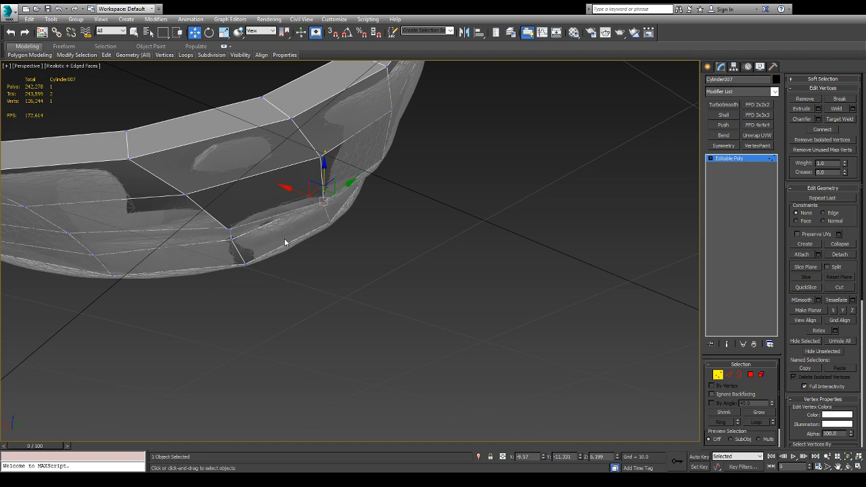
pyautogui.moveTo(264, 197)
pyautogui.keyDown('alt'); pyautogui.mouseDown(button='middle')
pyautogui.moveTo(252, 214)
pyautogui.moveTo(262, 172)
pyautogui.moveTo(217, 130)
pyautogui.moveTo(269, 191)
pyautogui.moveTo(264, 170)
pyautogui.moveTo(251, 201)
pyautogui.mouseUp(button='middle'); pyautogui.keyUp('alt')
pyautogui.scroll(5, 233, 201)
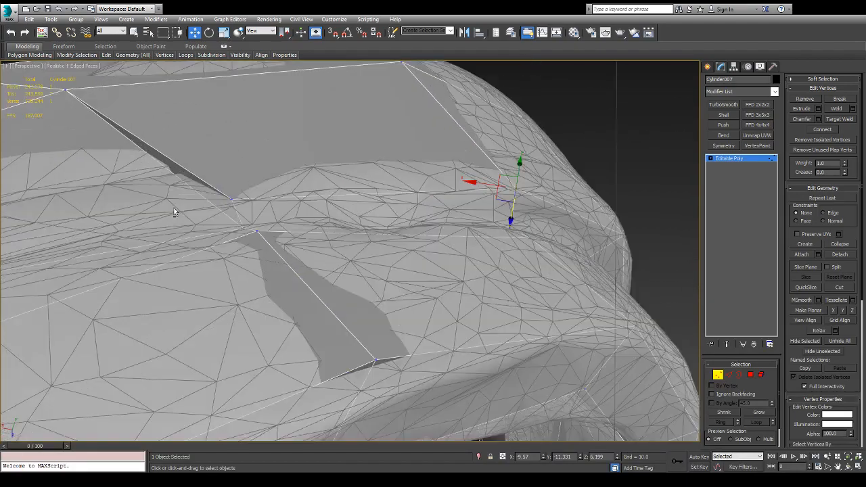
pyautogui.moveTo(174, 208)
pyautogui.keyDown('alt'); pyautogui.mouseDown(button='middle')
pyautogui.moveTo(192, 211)
pyautogui.moveTo(147, 216)
pyautogui.moveTo(163, 220)
pyautogui.mouseUp(button='middle'); pyautogui.keyUp('alt')
pyautogui.moveTo(277, 384); pyautogui.dragTo(298, 245, button='middle')
pyautogui.scroll(-3, 286, 251)
pyautogui.click(328, 191)
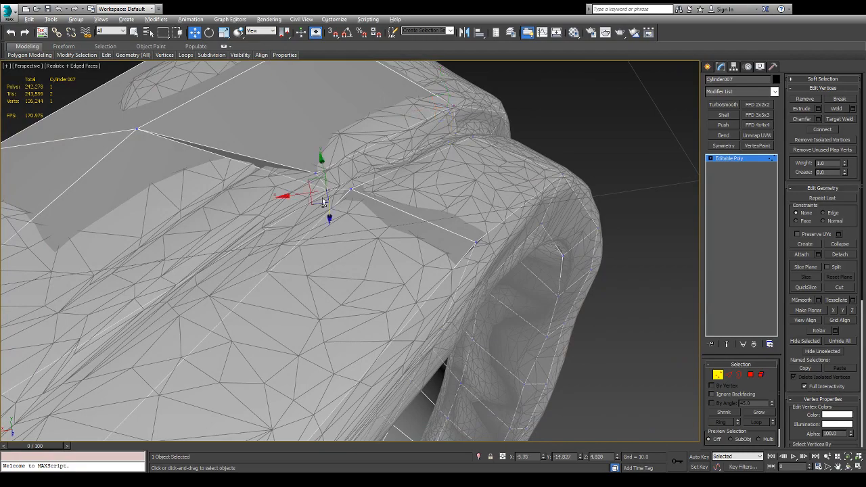
pyautogui.keyDown('alt'); pyautogui.moveTo(323, 200); pyautogui.dragTo(323, 241, button='middle'); pyautogui.keyUp('alt')
pyautogui.moveTo(316, 176); pyautogui.dragTo(265, 212)
pyautogui.keyDown('alt'); pyautogui.moveTo(264, 212); pyautogui.dragTo(366, 169, button='middle'); pyautogui.keyUp('alt')
pyautogui.hotkey('ctrl', 'z')
# - Move the groove vertex near the top of the band inward in the XY plane, closer to the high-poly crease
pyautogui.scroll(-4, 340, 155)
pyautogui.keyDown('alt'); pyautogui.moveTo(374, 180); pyautogui.dragTo(504, 295, button='middle'); pyautogui.keyUp('alt')
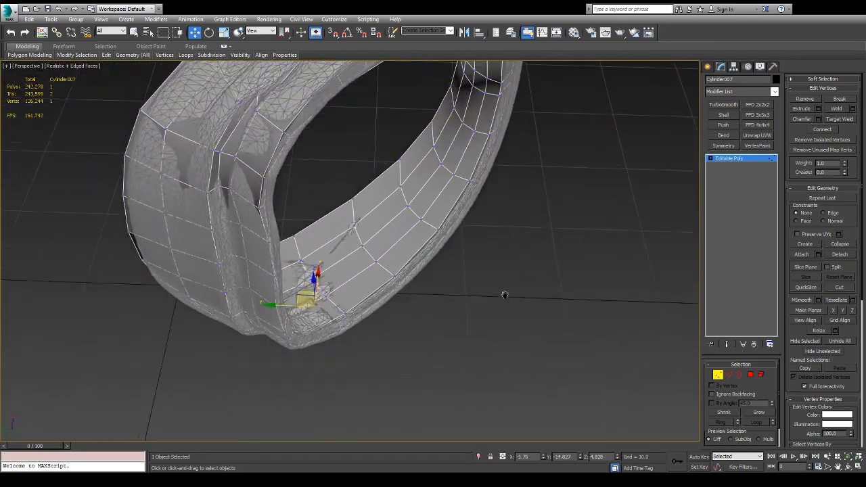
pyautogui.scroll(-5, 330, 183)
pyautogui.keyDown('alt'); pyautogui.moveTo(313, 169); pyautogui.dragTo(252, 227, button='middle'); pyautogui.keyUp('alt')
pyautogui.scroll(3, 231, 140)
pyautogui.scroll(2, 231, 141)
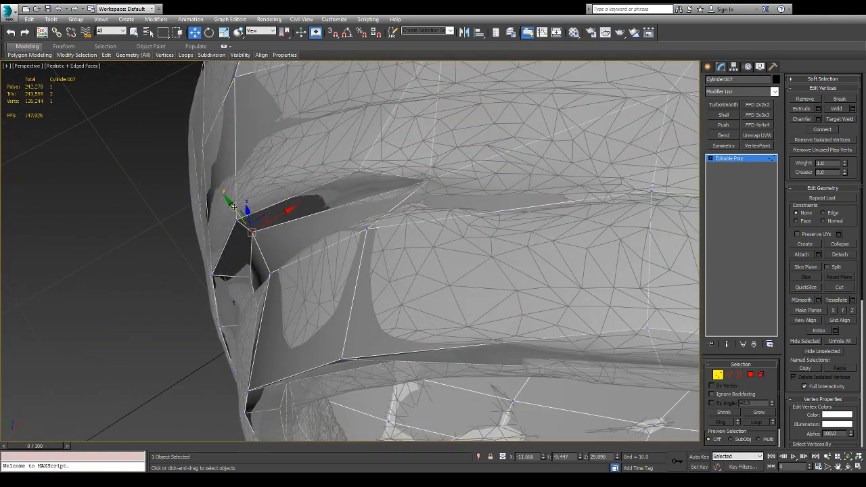
pyautogui.moveTo(235, 206); pyautogui.dragTo(285, 201)
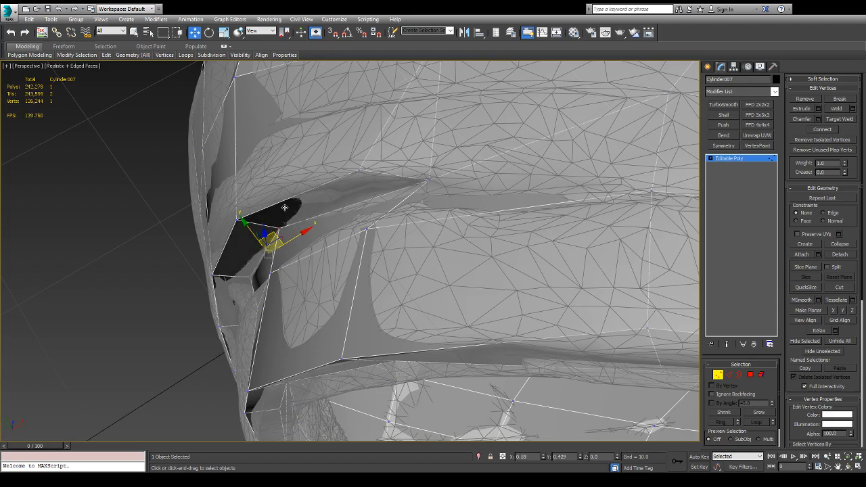
pyautogui.keyDown('alt'); pyautogui.moveTo(285, 207); pyautogui.dragTo(329, 176, button='middle'); pyautogui.keyUp('alt')
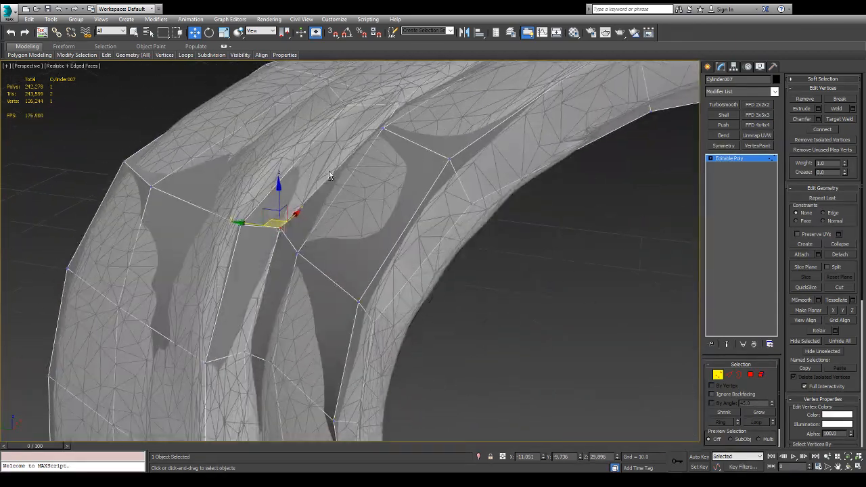
# - Isolate the low-poly band and move the uneven vertex midway up its narrow rim in the XY plane, in line with its neighbours
pyautogui.scroll(-5, 329, 176)
pyautogui.keyDown('alt'); pyautogui.moveTo(447, 228); pyautogui.dragTo(304, 266, button='middle'); pyautogui.keyUp('alt')
pyautogui.hotkey('alt', 'q')
pyautogui.scroll(10, 305, 266)
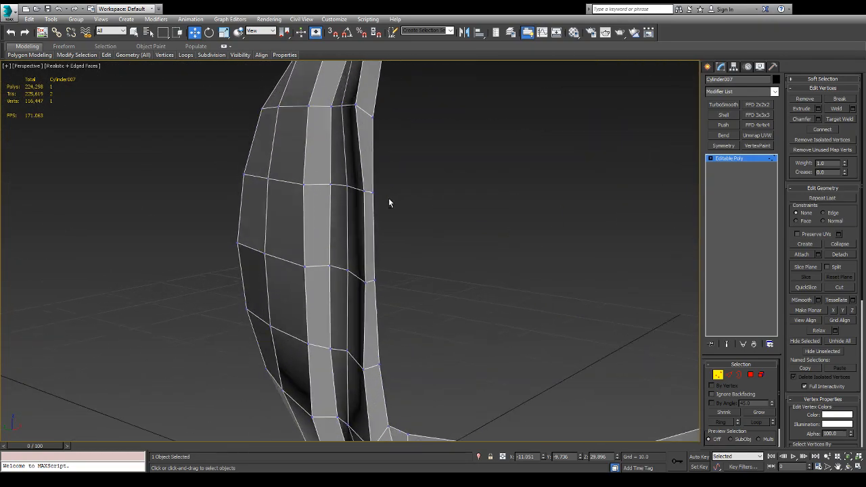
pyautogui.keyDown('alt'); pyautogui.moveTo(363, 190); pyautogui.dragTo(334, 265, button='middle'); pyautogui.keyUp('alt')
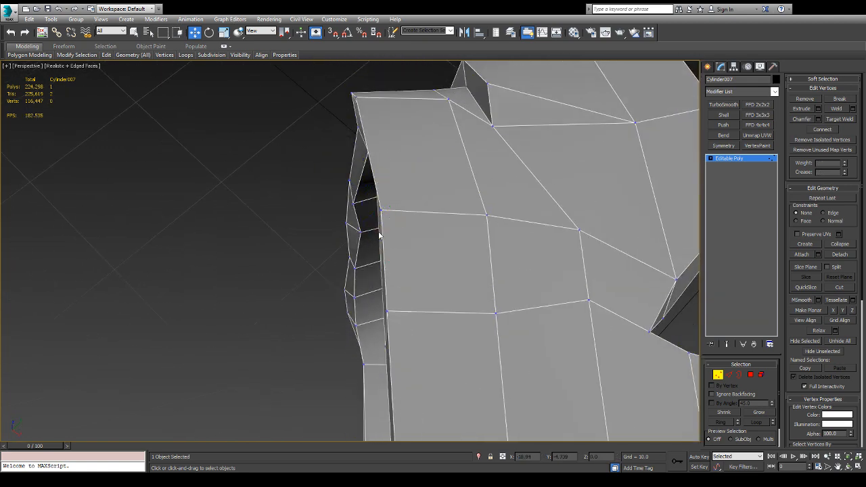
pyautogui.moveTo(381, 232); pyautogui.dragTo(378, 233)
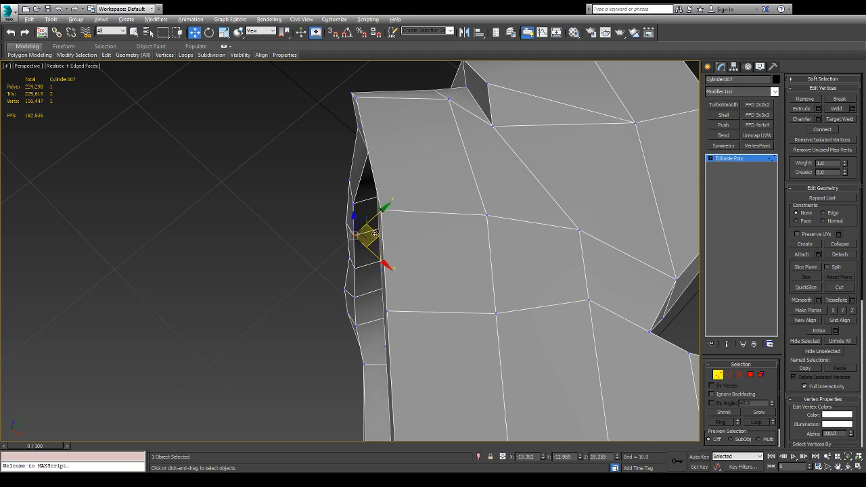
# - Move the rim vertex in the row above in the XY plane to even out the band's inner edge
pyautogui.keyDown('alt'); pyautogui.moveTo(375, 234); pyautogui.dragTo(436, 186, button='middle'); pyautogui.keyUp('alt')
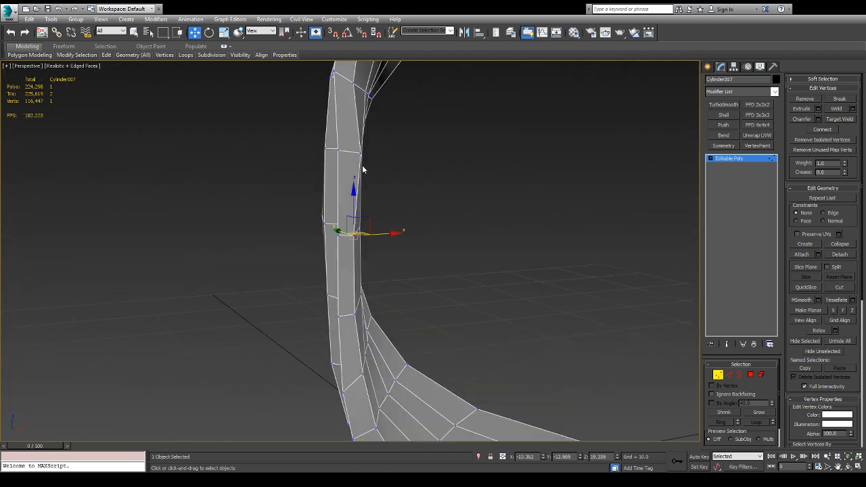
pyautogui.keyDown('alt'); pyautogui.moveTo(363, 155); pyautogui.dragTo(377, 177, button='middle'); pyautogui.keyUp('alt')
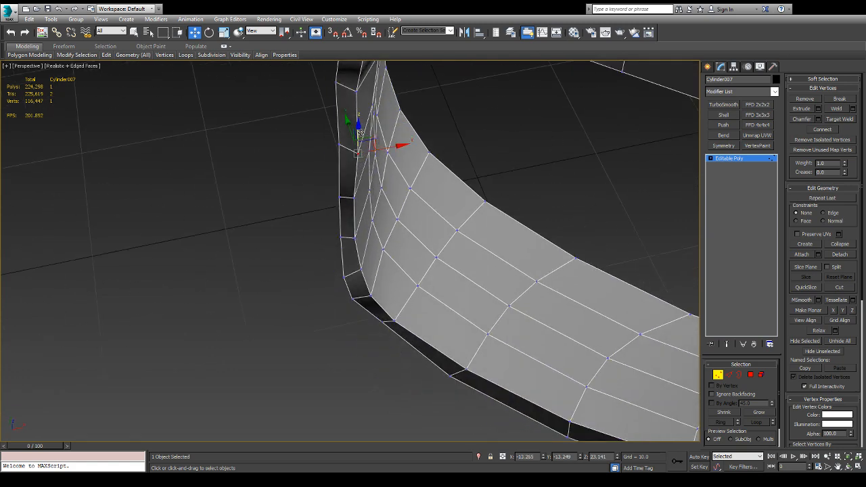
pyautogui.moveTo(369, 138); pyautogui.dragTo(368, 129)
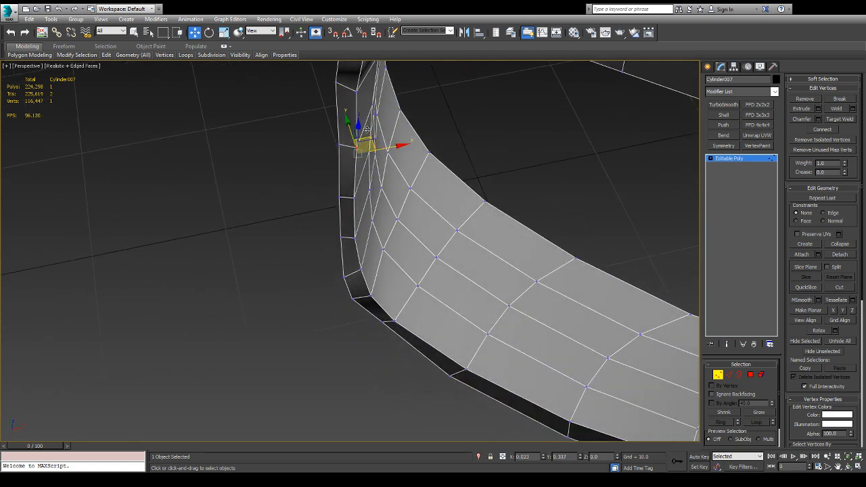
pyautogui.scroll(-5, 440, 183)
pyautogui.keyDown('alt'); pyautogui.moveTo(480, 176); pyautogui.dragTo(459, 191, button='middle'); pyautogui.keyUp('alt')
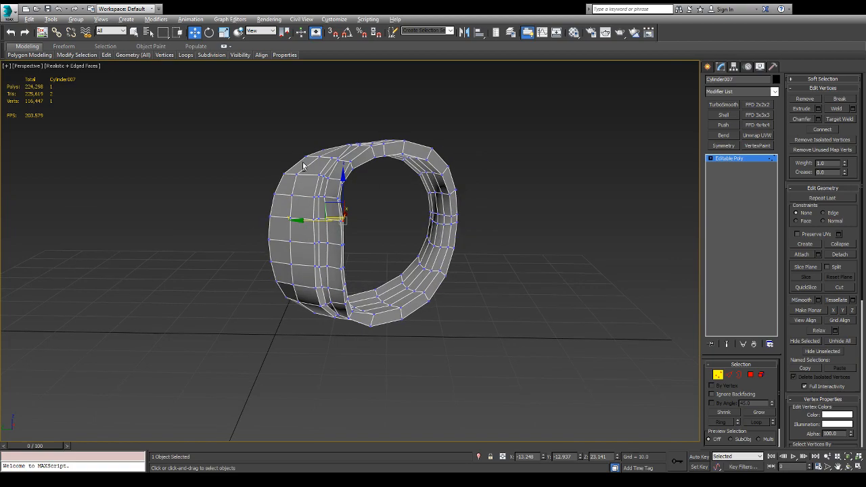
# - Select the groove vertex near the top of the isolated band's outer face
pyautogui.scroll(4, 329, 182)
pyautogui.scroll(2, 329, 182)
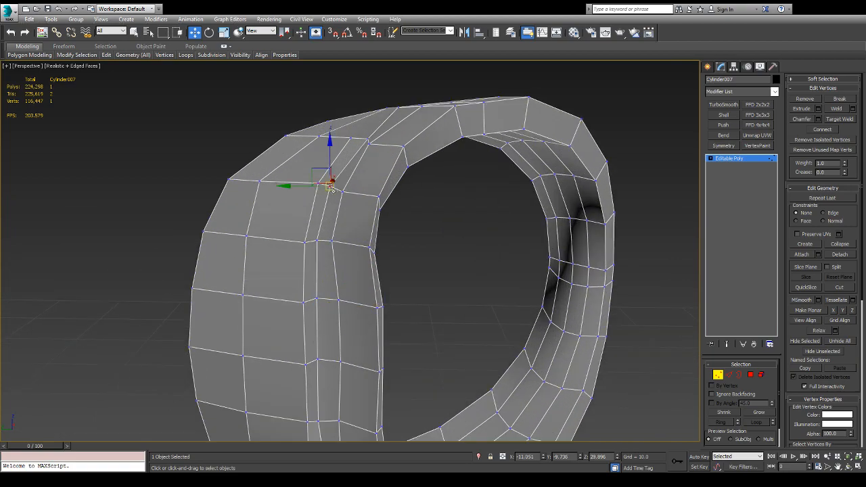
pyautogui.keyDown('alt'); pyautogui.moveTo(332, 189); pyautogui.dragTo(356, 203, button='middle'); pyautogui.keyUp('alt')
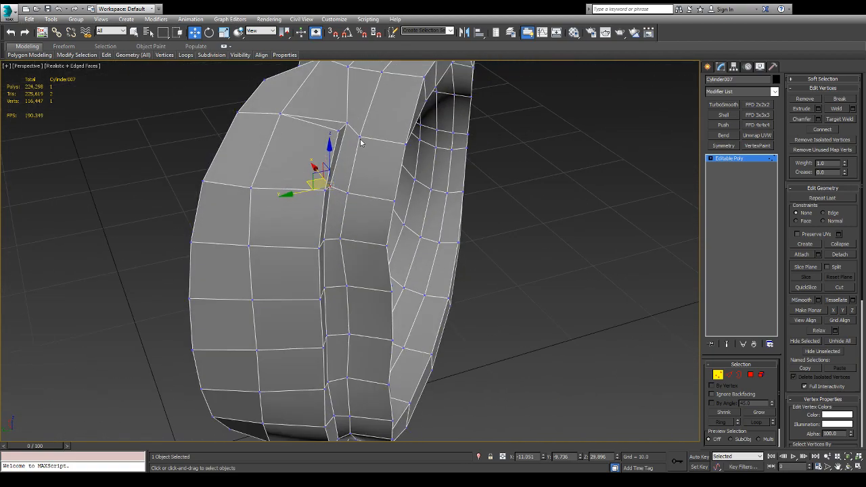
# - Reposition the vertex at the ring's pinched corner to about X -9.79, Y -12.66, Z 32.46
pyautogui.keyDown('alt'); pyautogui.moveTo(360, 135); pyautogui.dragTo(311, 123, button='middle'); pyautogui.keyUp('alt')
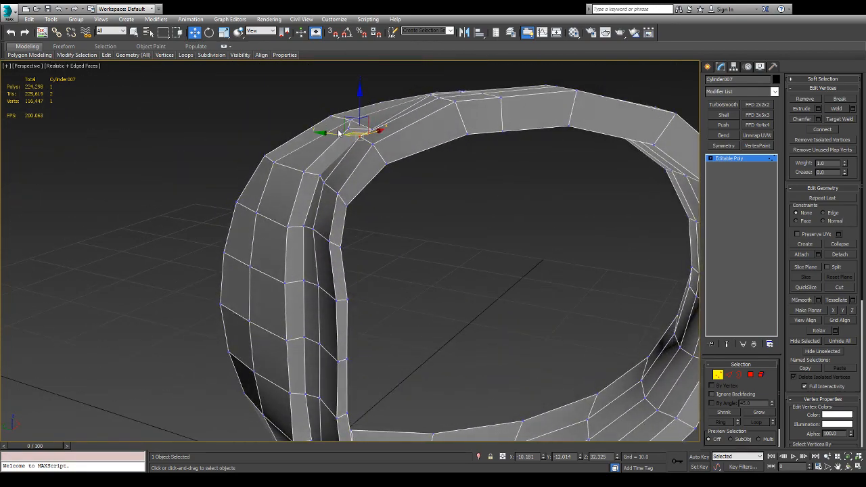
pyautogui.moveTo(334, 133); pyautogui.dragTo(341, 133)
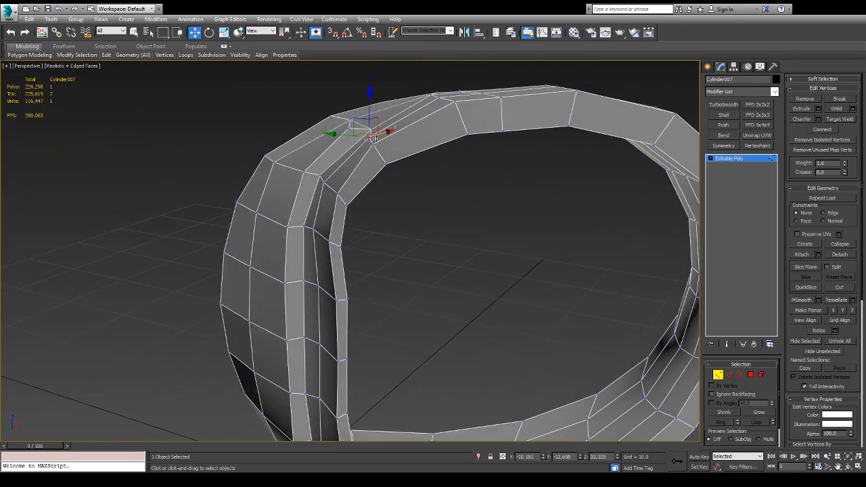
pyautogui.keyDown('alt'); pyautogui.moveTo(386, 134); pyautogui.dragTo(390, 142, button='middle'); pyautogui.keyUp('alt')
pyautogui.keyDown('alt'); pyautogui.moveTo(374, 106); pyautogui.dragTo(388, 138, button='middle'); pyautogui.keyUp('alt')
pyautogui.scroll(-8, 408, 178)
pyautogui.keyDown('alt'); pyautogui.moveTo(372, 203); pyautogui.dragTo(381, 193, button='middle'); pyautogui.keyUp('alt')
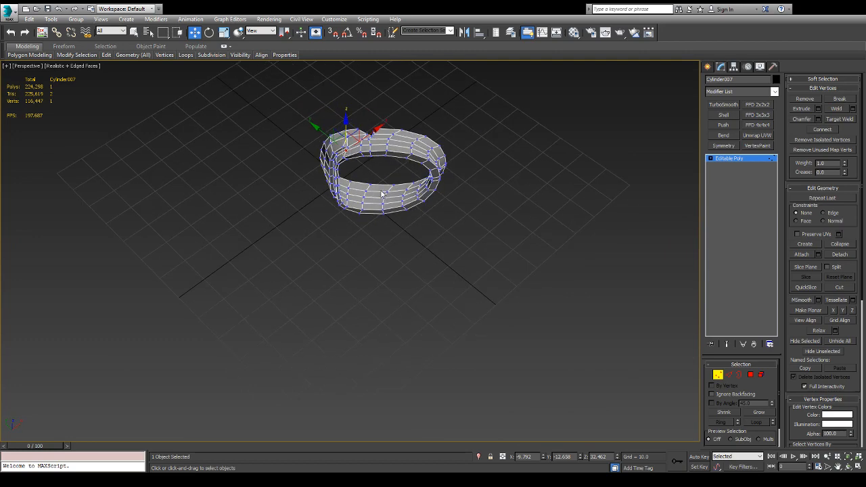
# - End the ring's isolation and isolate the dagger's low-poly guard together with its high-poly guard mesh
pyautogui.hotkey('alt', 'q')
pyautogui.keyDown('alt'); pyautogui.moveTo(513, 143); pyautogui.dragTo(442, 189, button='middle'); pyautogui.keyUp('alt')
pyautogui.press('1')
pyautogui.click(405, 192)
pyautogui.keyDown('ctrl'); pyautogui.click(312, 212); pyautogui.keyUp('ctrl')
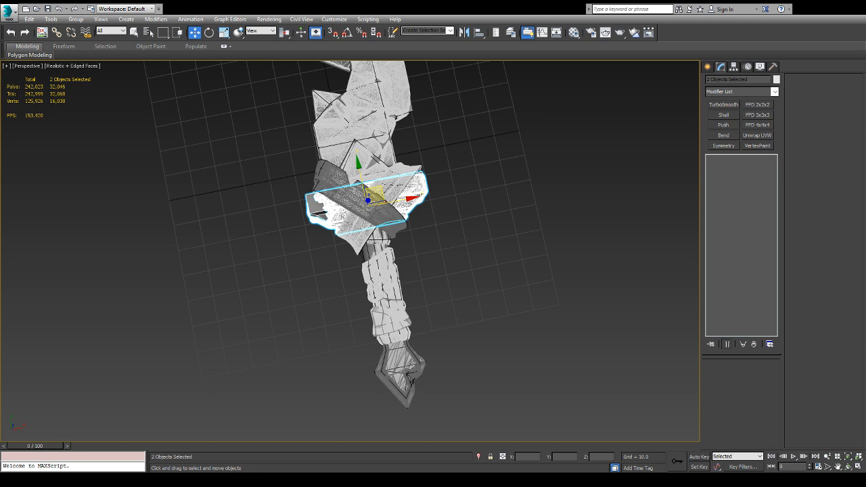
pyautogui.hotkey('alt', 'q')
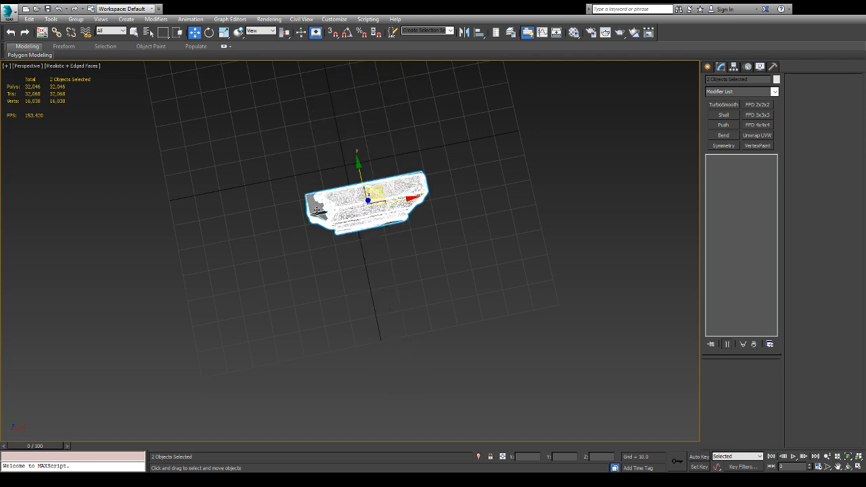
pyautogui.moveTo(390, 170)
pyautogui.keyDown('alt'); pyautogui.mouseDown(button='middle')
pyautogui.moveTo(370, 193)
pyautogui.moveTo(440, 72)
pyautogui.moveTo(389, 74)
pyautogui.moveTo(366, 122)
pyautogui.moveTo(243, 113)
pyautogui.moveTo(331, 122)
pyautogui.moveTo(375, 168)
pyautogui.mouseUp(button='middle'); pyautogui.keyUp('alt')
pyautogui.click(389, 74)
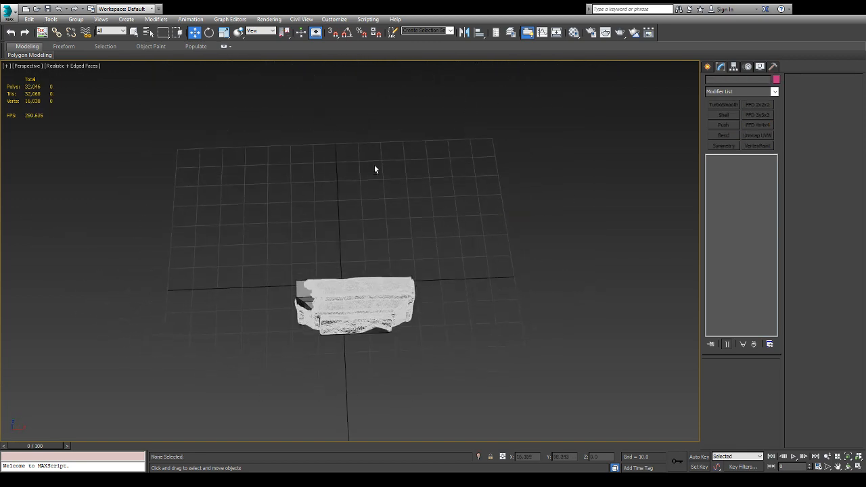
pyautogui.scroll(6, 296, 308)
pyautogui.click(352, 290)
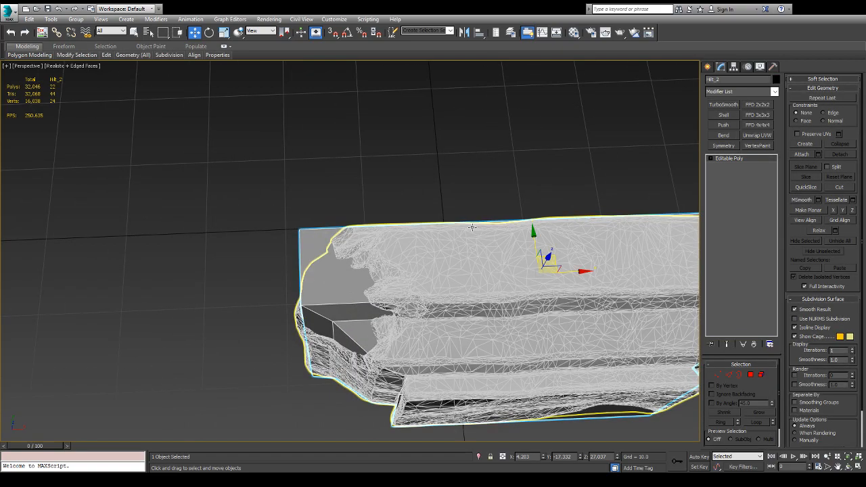
pyautogui.keyDown('alt'); pyautogui.moveTo(542, 235); pyautogui.dragTo(351, 289, button='middle'); pyautogui.keyUp('alt')
pyautogui.click(350, 290)
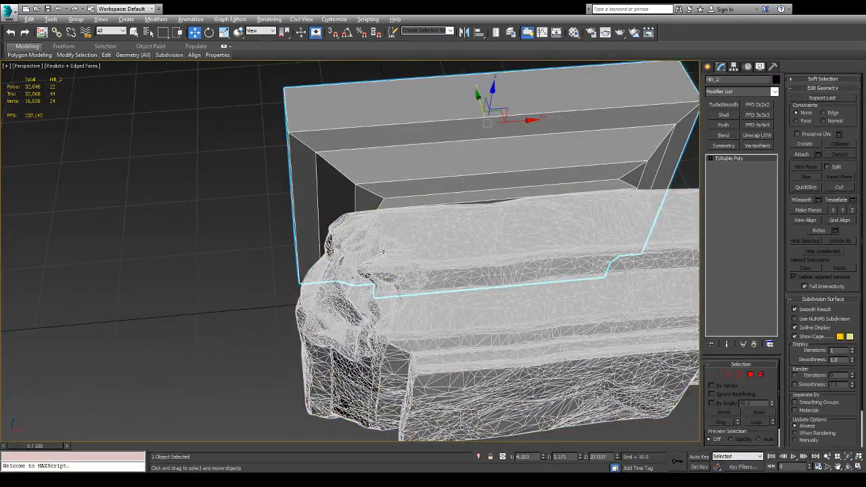
pyautogui.hotkey('ctrl', 'z')
pyautogui.keyDown('alt'); pyautogui.moveTo(384, 251); pyautogui.dragTo(376, 325, button='middle'); pyautogui.keyUp('alt')
pyautogui.moveTo(472, 276); pyautogui.dragTo(480, 157, button='middle')
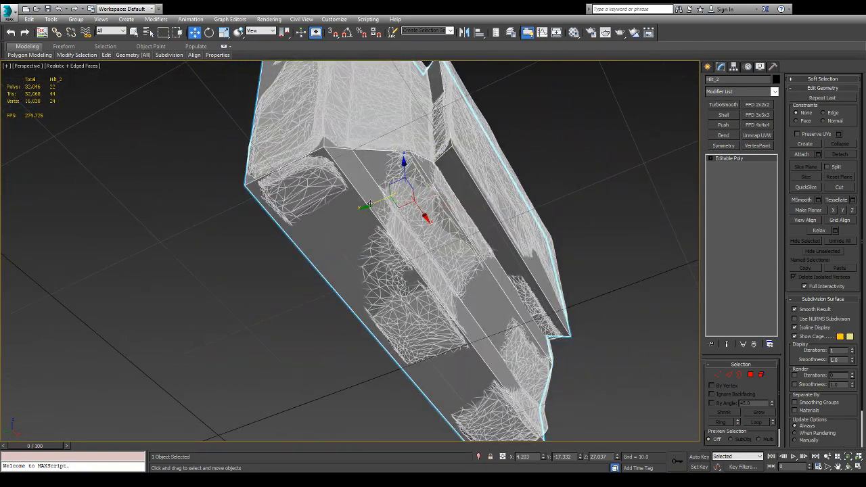
pyautogui.moveTo(374, 206); pyautogui.dragTo(241, 266)
pyautogui.keyDown('alt'); pyautogui.moveTo(301, 216); pyautogui.dragTo(460, 256, button='middle'); pyautogui.keyUp('alt')
pyautogui.hotkey('ctrl', 'z')
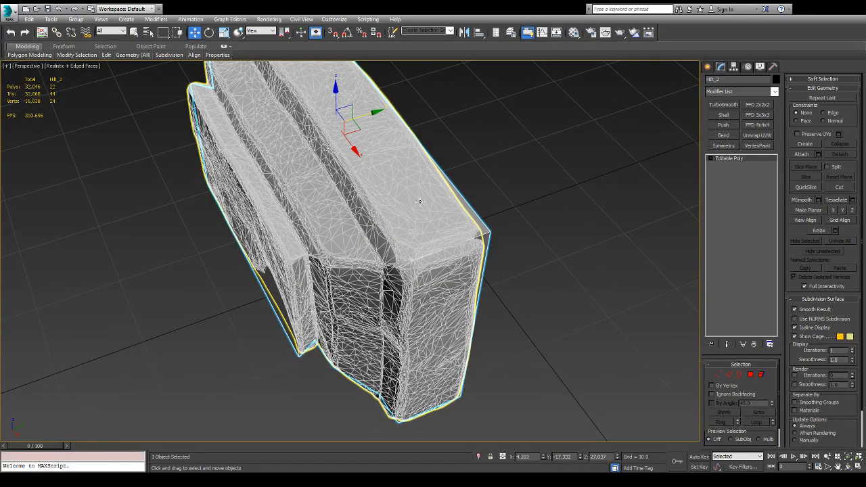
# - Give the high-poly guard mesh a dark wireframe colour and deselect it
pyautogui.press('2')
pyautogui.keyDown('alt'); pyautogui.moveTo(489, 228); pyautogui.dragTo(598, 243, button='middle'); pyautogui.keyUp('alt')
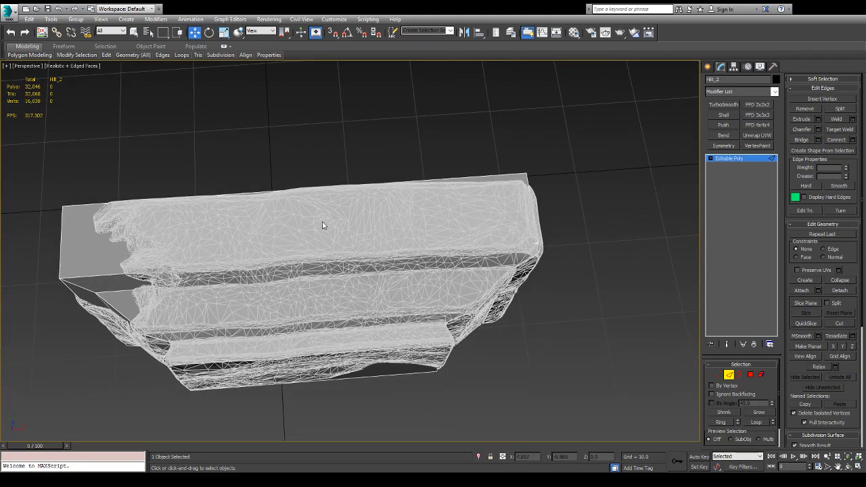
pyautogui.press('2')
pyautogui.click(263, 202)
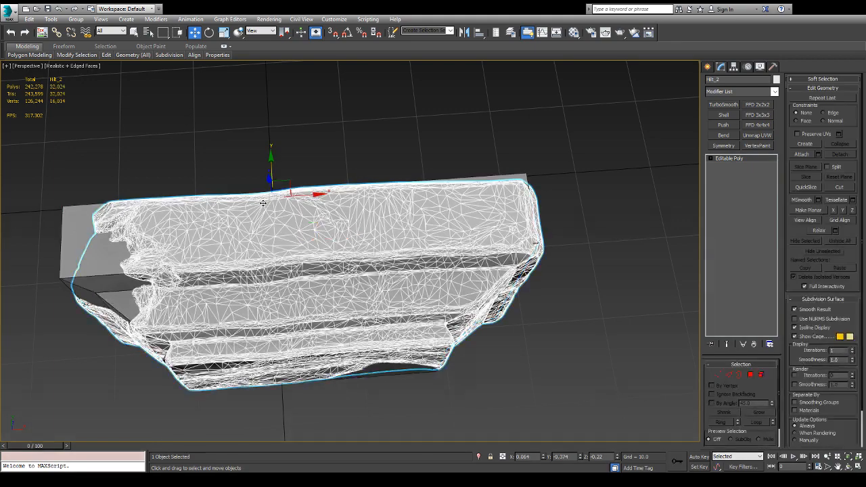
pyautogui.click(391, 131)
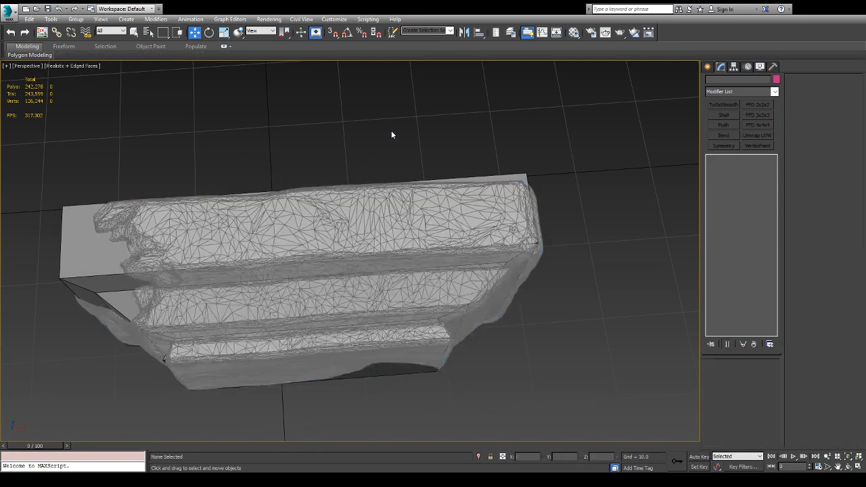
# - Chamfer the hard edges of the low-poly guard Hilt_2 to follow the rounded edges of the high-poly mesh
pyautogui.keyDown('alt'); pyautogui.moveTo(392, 131); pyautogui.dragTo(317, 122, button='middle'); pyautogui.keyUp('alt')
pyautogui.click(318, 122)
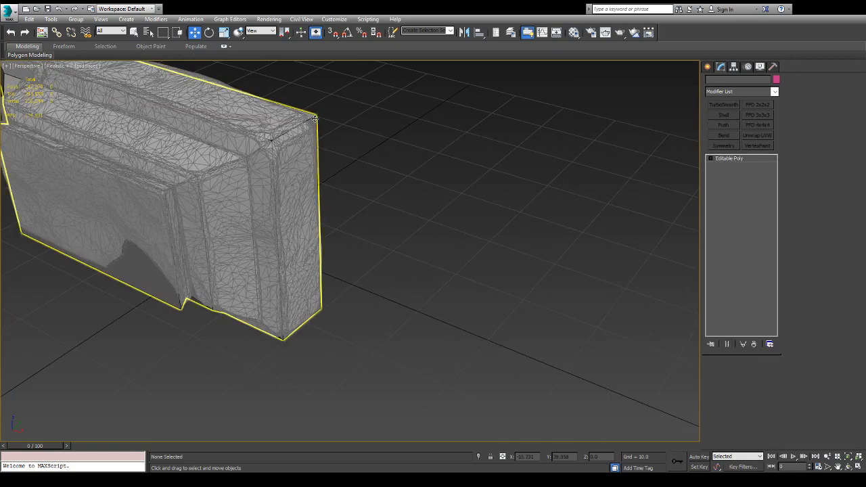
pyautogui.scroll(2, 298, 121)
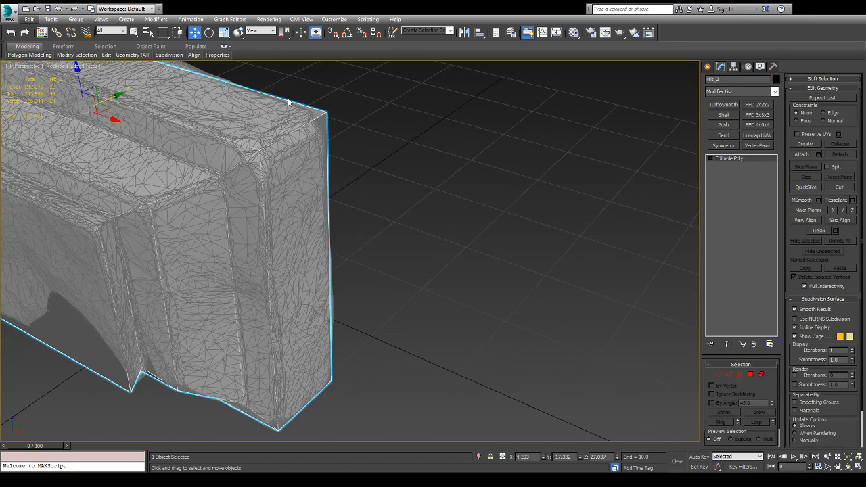
pyautogui.press('2')
pyautogui.keyDown('alt'); pyautogui.moveTo(287, 133); pyautogui.dragTo(262, 138, button='middle'); pyautogui.keyUp('alt')
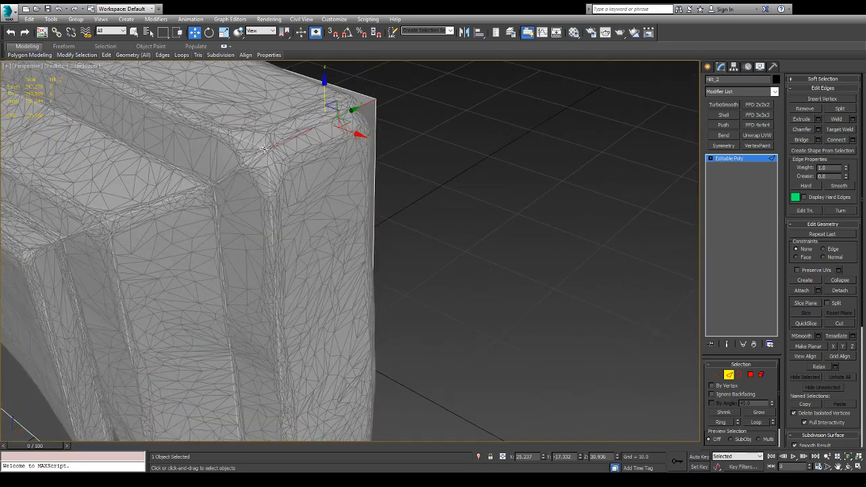
pyautogui.scroll(-5, 264, 149)
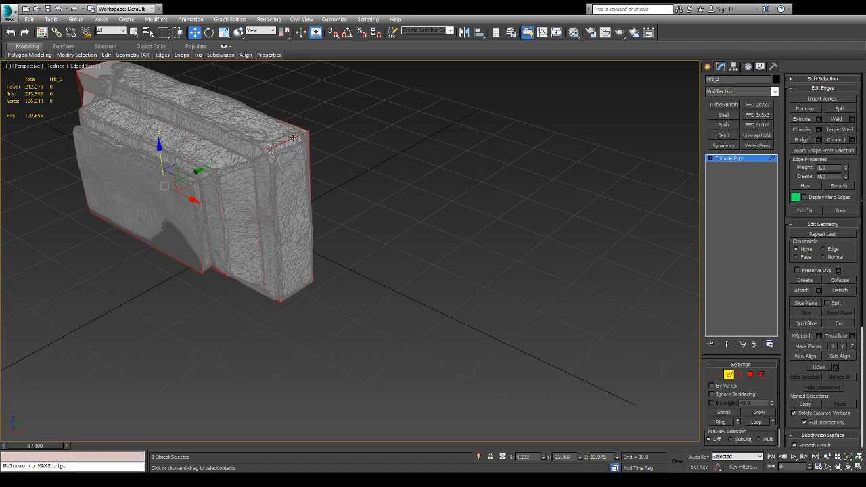
pyautogui.keyDown('alt'); pyautogui.moveTo(292, 137); pyautogui.dragTo(303, 124, button='middle'); pyautogui.keyUp('alt')
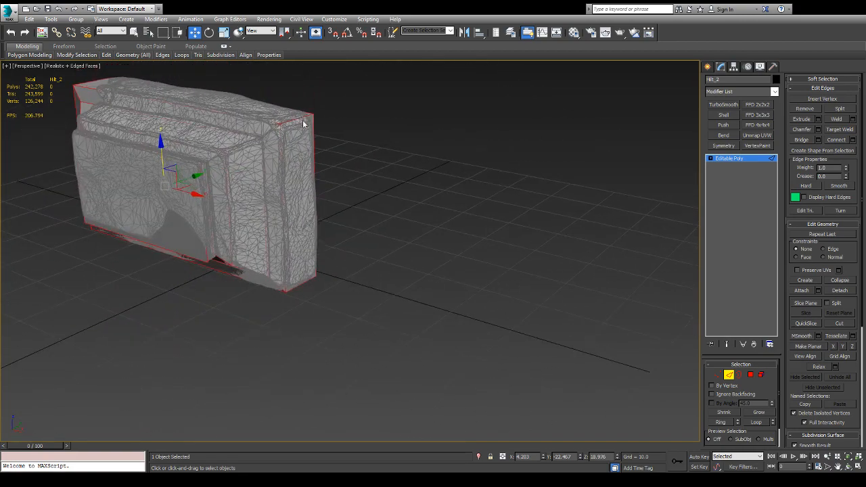
pyautogui.click(819, 129)
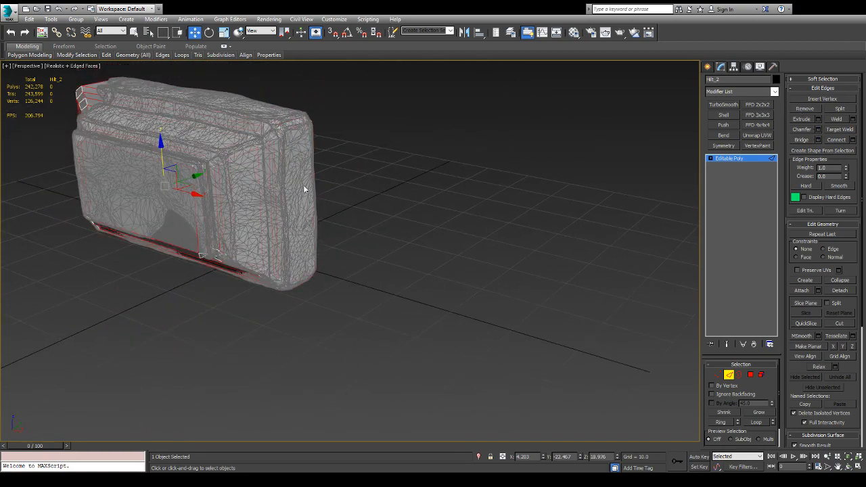
pyautogui.scroll(5, 276, 148)
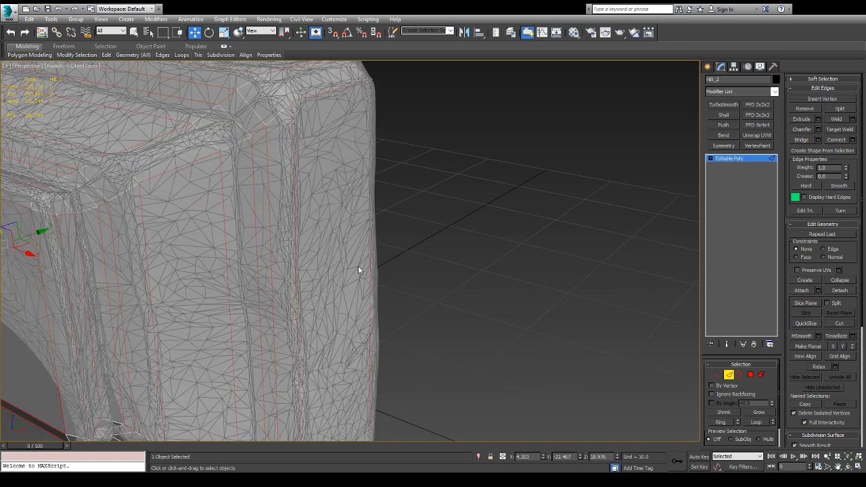
pyautogui.moveTo(358, 272); pyautogui.dragTo(359, 274)
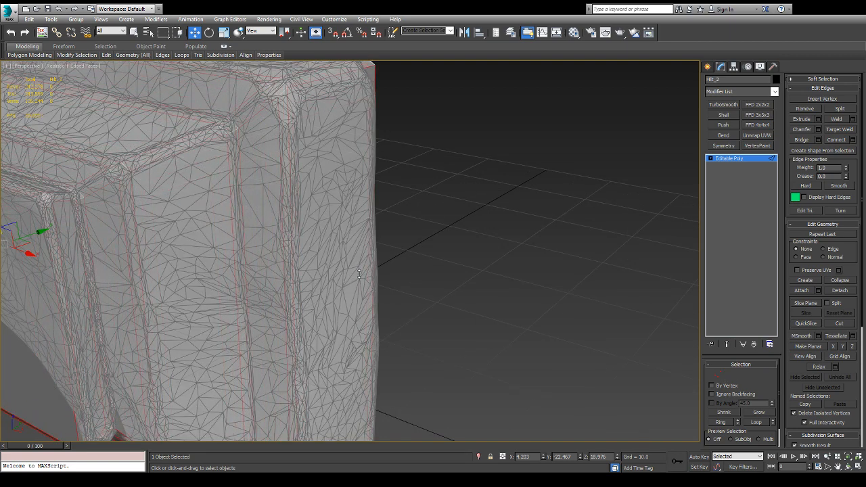
pyautogui.keyDown('alt'); pyautogui.moveTo(359, 274); pyautogui.dragTo(331, 135, button='middle'); pyautogui.keyUp('alt')
pyautogui.keyDown('alt'); pyautogui.moveTo(321, 132); pyautogui.dragTo(348, 251, button='middle'); pyautogui.keyUp('alt')
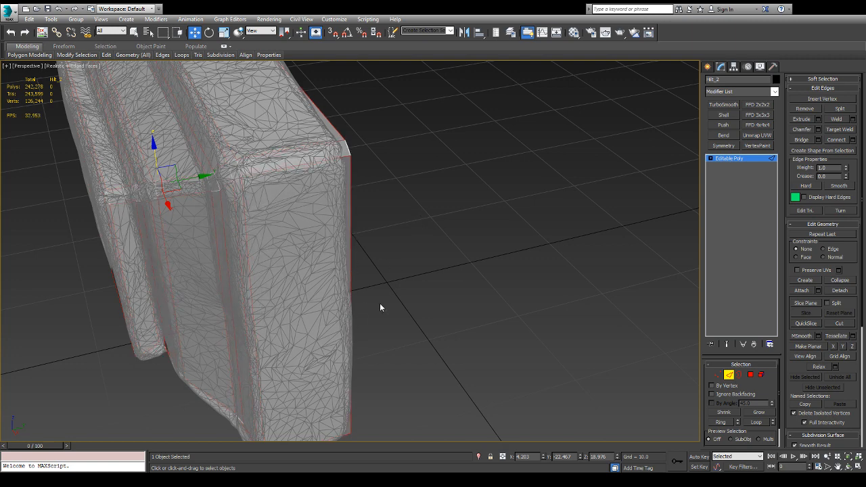
pyautogui.keyDown('alt'); pyautogui.moveTo(358, 334); pyautogui.dragTo(530, 201, button='middle'); pyautogui.keyUp('alt')
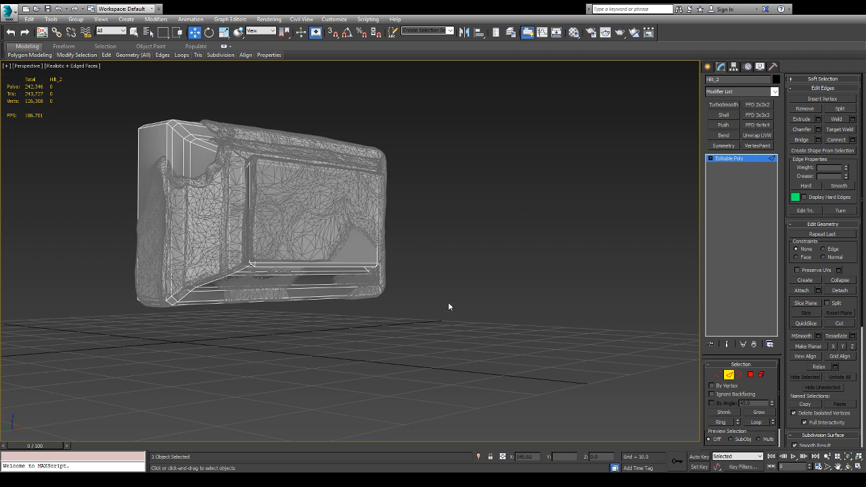
# - Make the low-poly guard Hilt_2 see-through so the high-poly mesh's broken corner shows beneath it
pyautogui.keyDown('alt'); pyautogui.moveTo(449, 304); pyautogui.dragTo(566, 239, button='middle'); pyautogui.keyUp('alt')
pyautogui.keyDown('alt'); pyautogui.moveTo(292, 195); pyautogui.dragTo(269, 202, button='middle'); pyautogui.keyUp('alt')
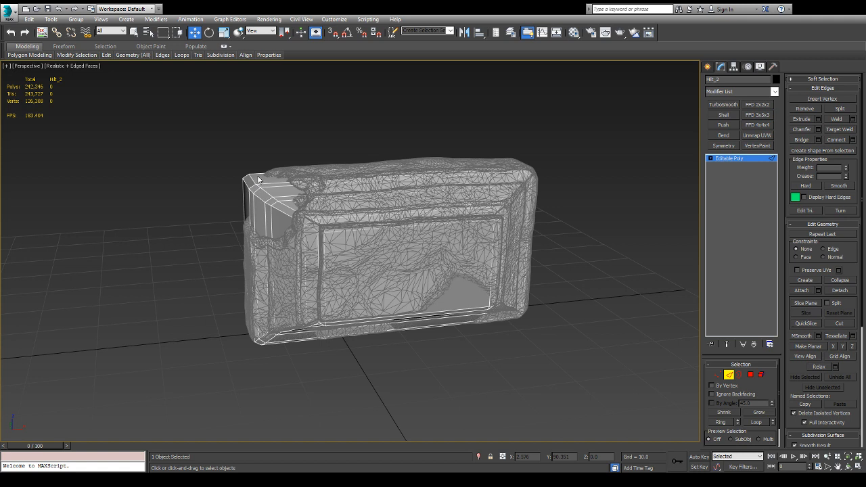
pyautogui.press('1')
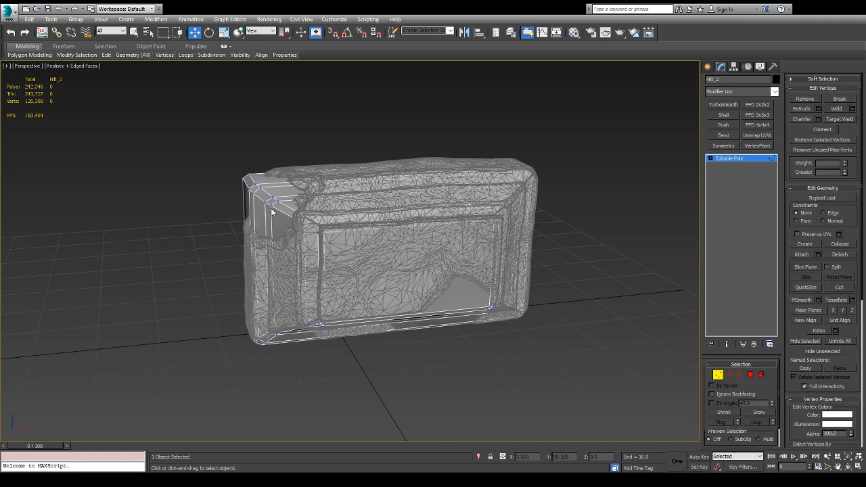
pyautogui.scroll(8, 273, 212)
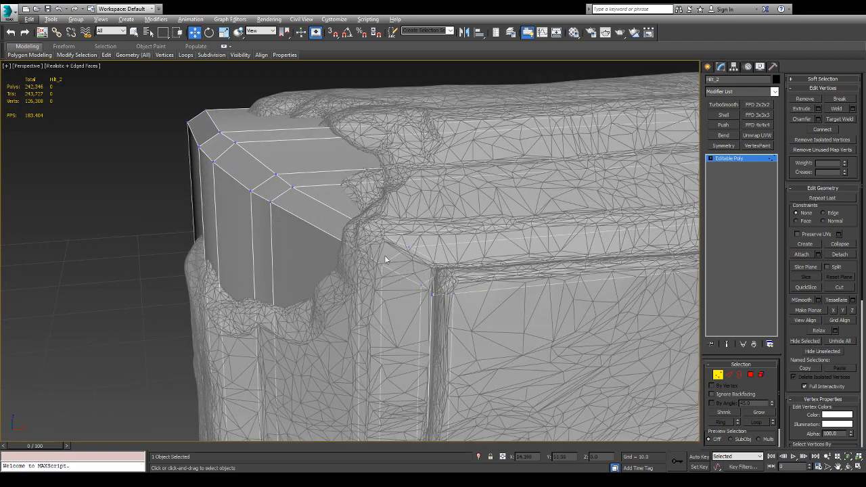
pyautogui.keyDown('alt'); pyautogui.moveTo(379, 236); pyautogui.dragTo(168, 180, button='middle'); pyautogui.keyUp('alt')
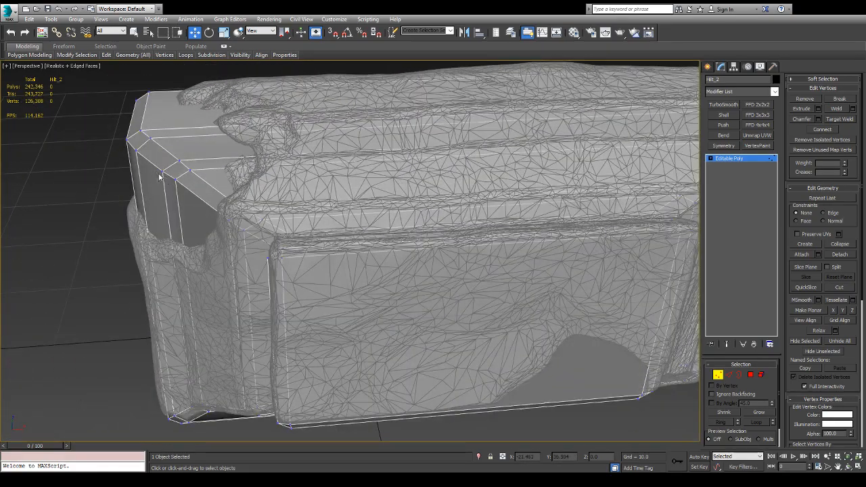
pyautogui.press('1')
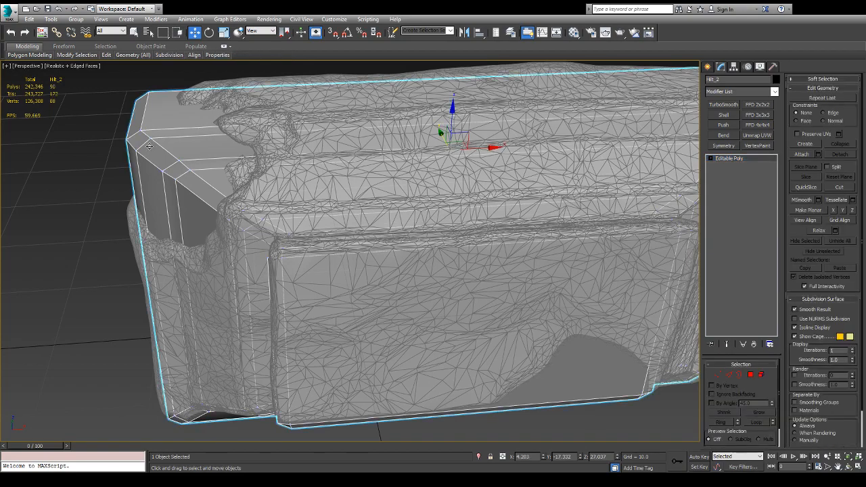
pyautogui.keyDown('alt'); pyautogui.moveTo(149, 147); pyautogui.dragTo(255, 167, button='middle'); pyautogui.keyUp('alt')
pyautogui.scroll(3, 252, 165)
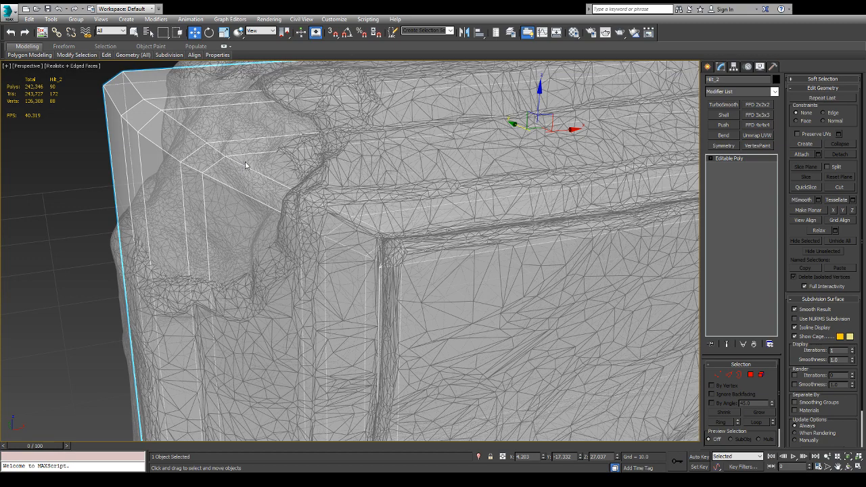
# - Start cutting new edges into Hilt_2 along the broken corner's outline, from the front chamfer up towards the top face
pyautogui.press('2')
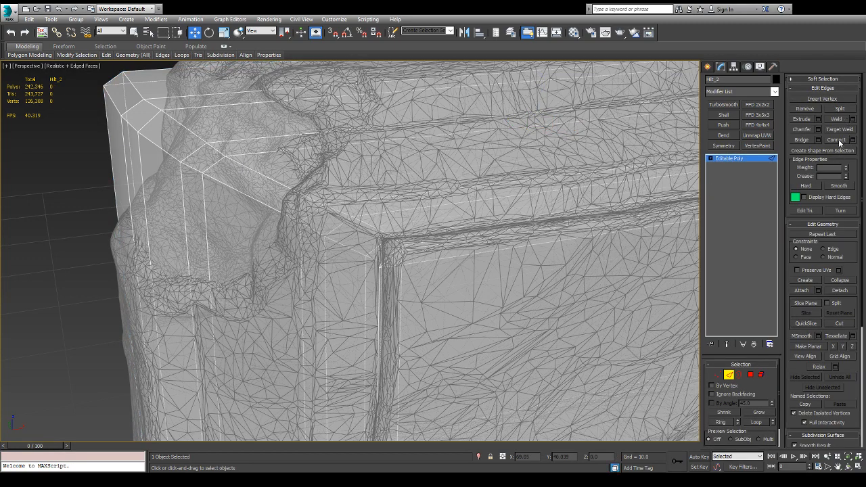
pyautogui.scroll(-2, 837, 264)
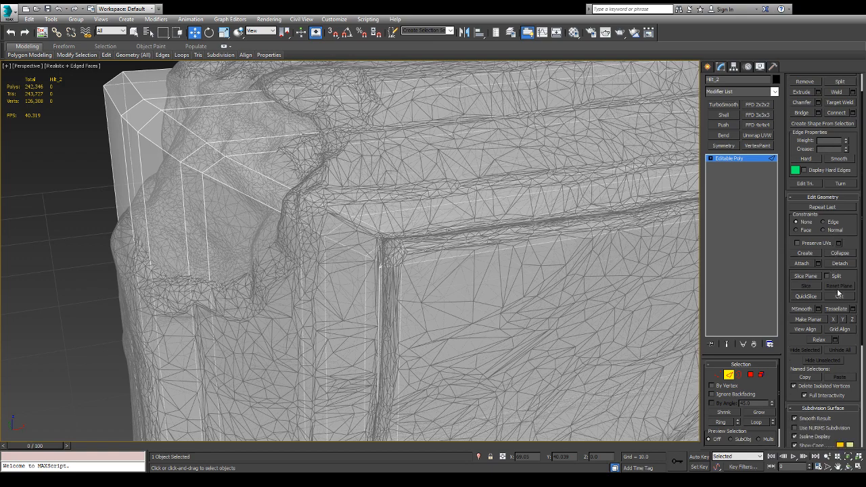
pyautogui.click(839, 296)
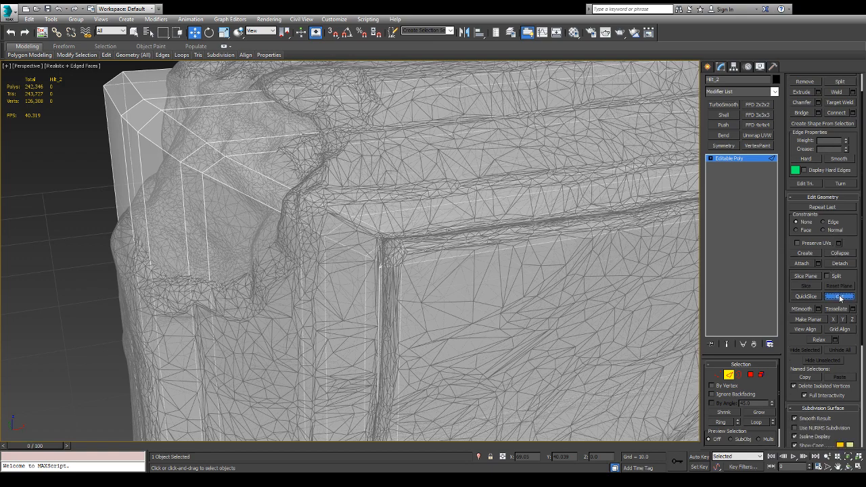
pyautogui.click(280, 211)
pyautogui.click(291, 189)
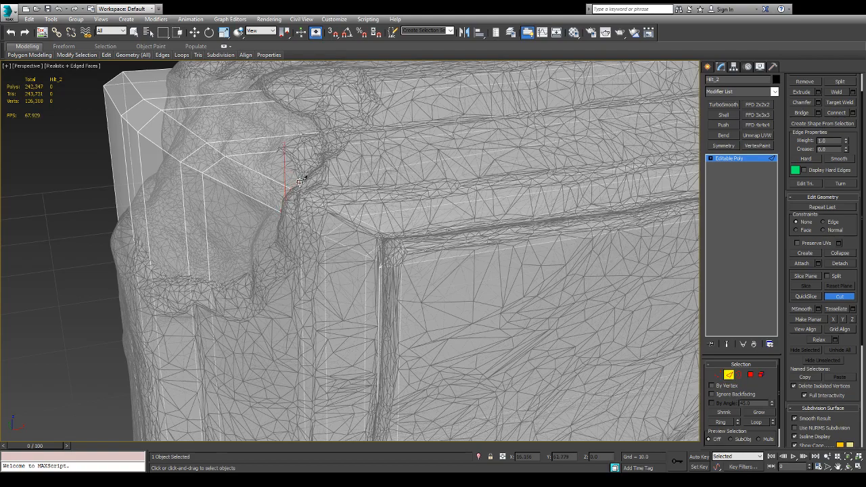
pyautogui.click(300, 182)
pyautogui.click(288, 165)
pyautogui.click(274, 149)
# - Continue the cut around the small notch at the front of Hilt_2's top face, following the high-poly break
pyautogui.moveTo(285, 139)
pyautogui.keyDown('alt'); pyautogui.mouseDown(button='middle')
pyautogui.moveTo(285, 160)
pyautogui.moveTo(290, 129)
pyautogui.mouseUp(button='middle'); pyautogui.keyUp('alt')
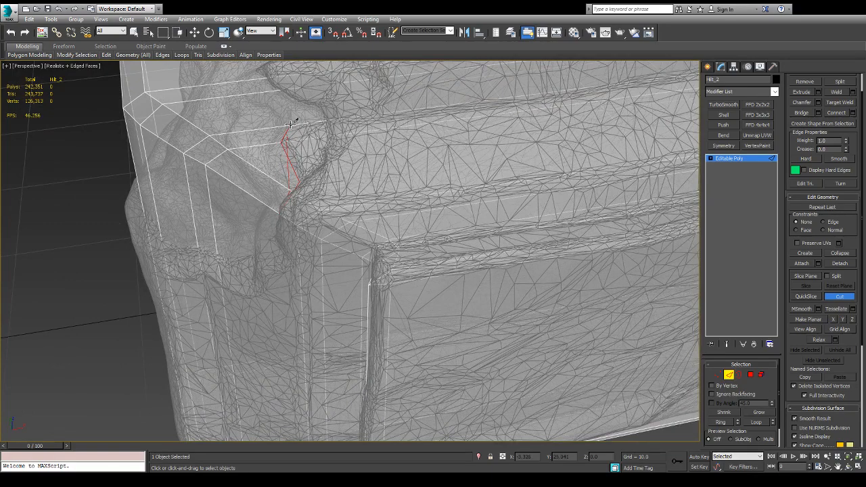
pyautogui.click(290, 125)
pyautogui.click(323, 121)
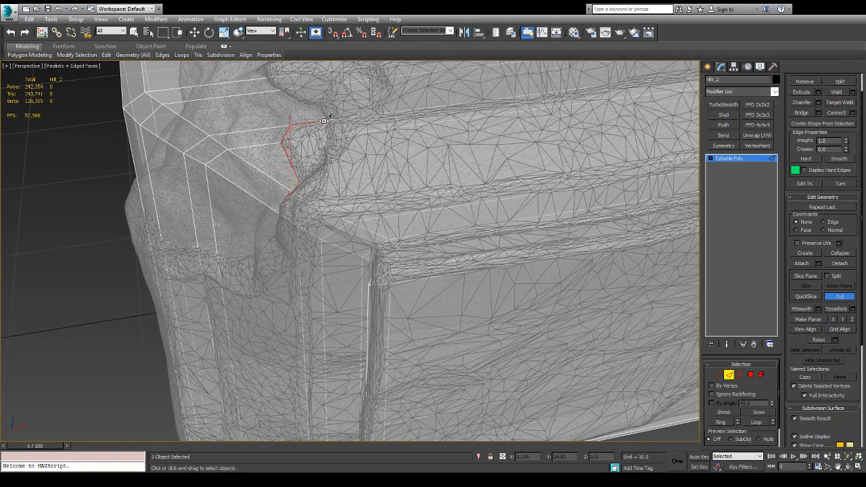
pyautogui.click(293, 108)
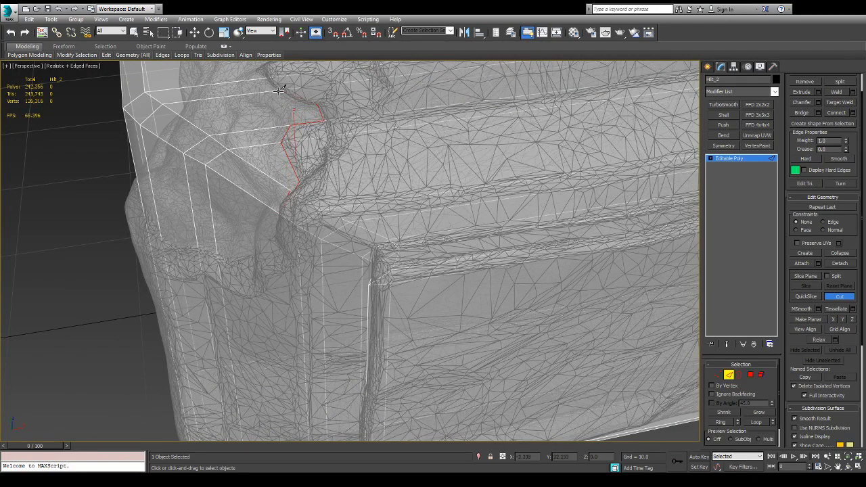
pyautogui.click(271, 90)
# - Extend the cut across the top face of Hilt_2 along the jagged break line to the far long edge
pyautogui.scroll(-2, 272, 89)
pyautogui.moveTo(274, 76); pyautogui.dragTo(369, 185, button='middle')
pyautogui.click(368, 171)
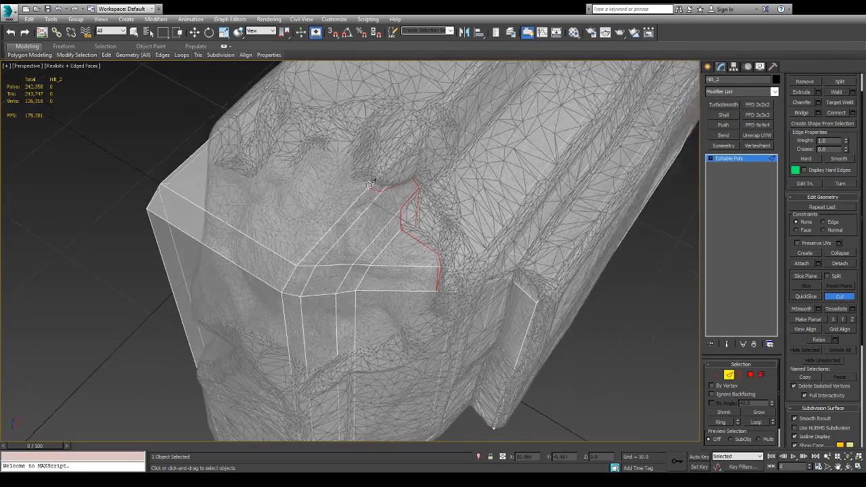
pyautogui.click(352, 151)
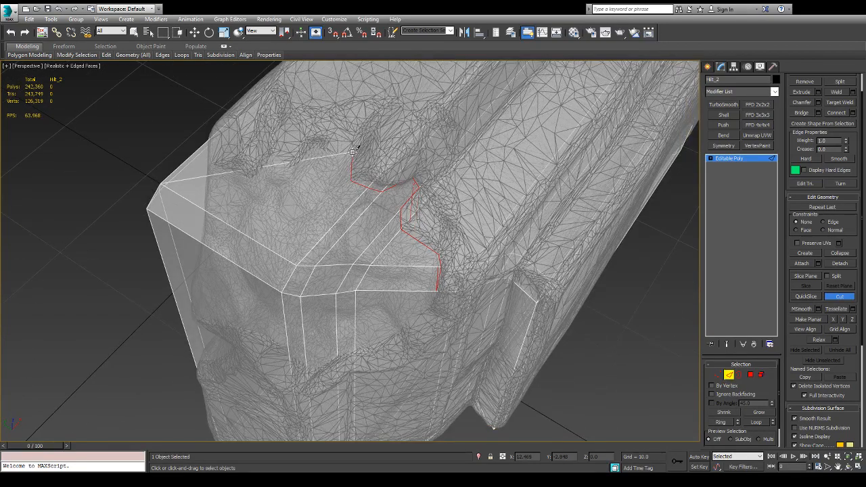
pyautogui.click(329, 155)
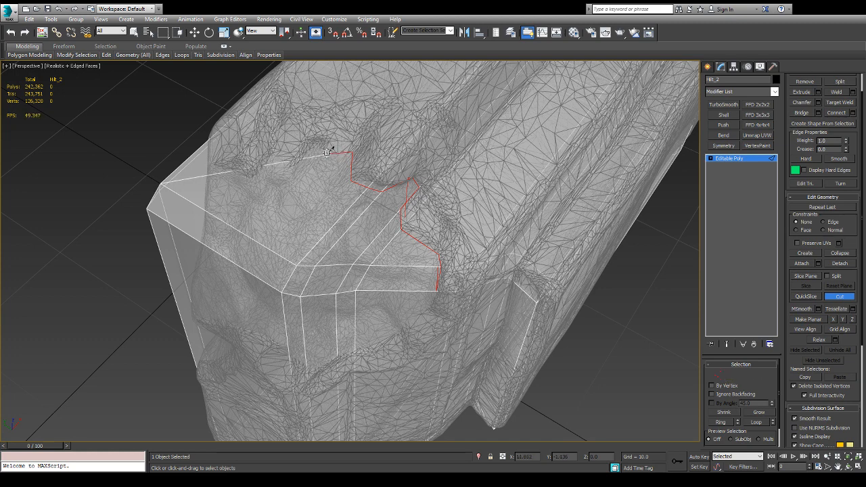
pyautogui.click(314, 147)
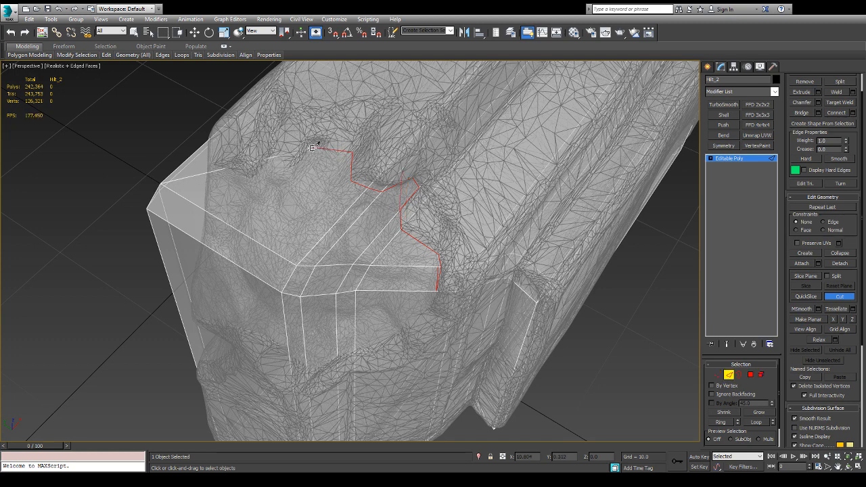
pyautogui.click(293, 170)
pyautogui.click(266, 174)
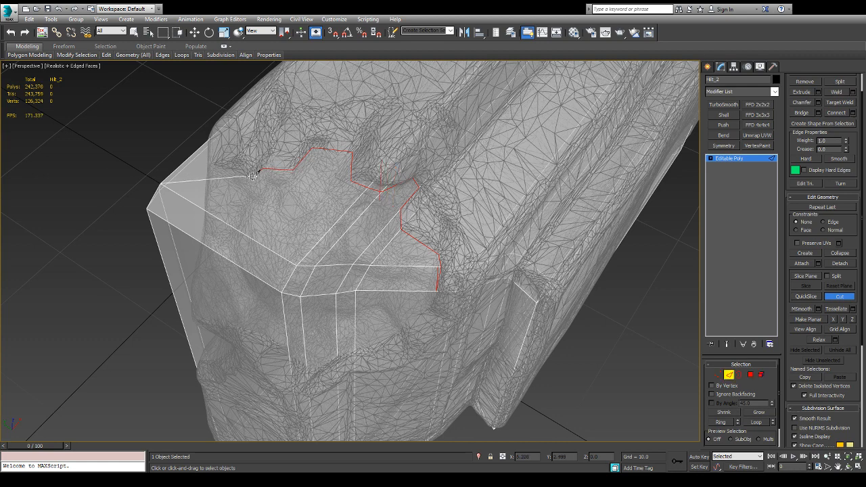
pyautogui.click(252, 177)
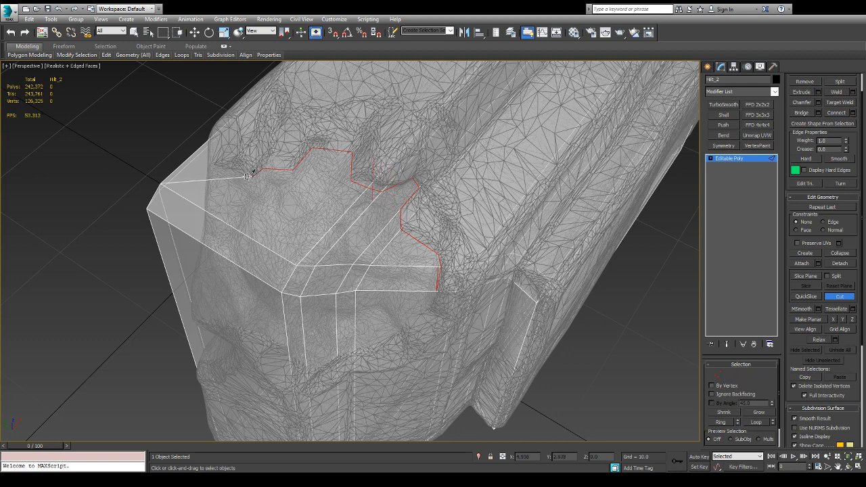
pyautogui.click(210, 161)
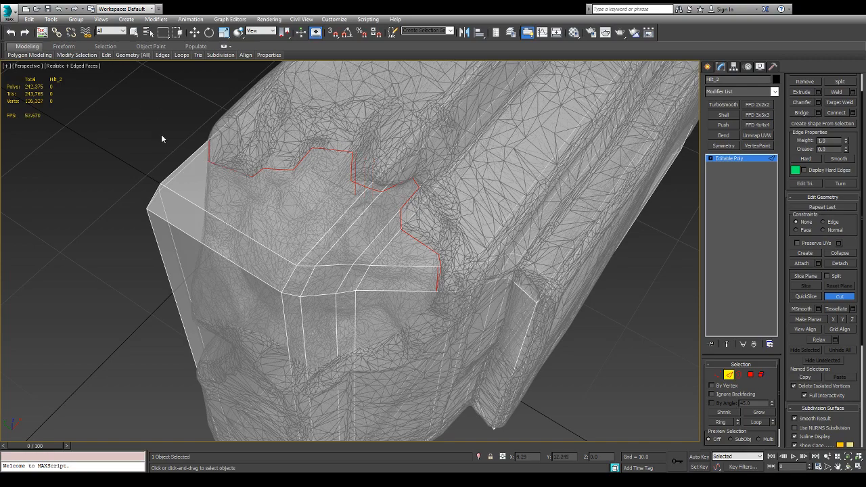
# - Carry the cut over the far top chamfer and down the opposite side face of Hilt_2 along the break
pyautogui.keyDown('alt'); pyautogui.moveTo(162, 139); pyautogui.dragTo(359, 151, button='middle'); pyautogui.keyUp('alt')
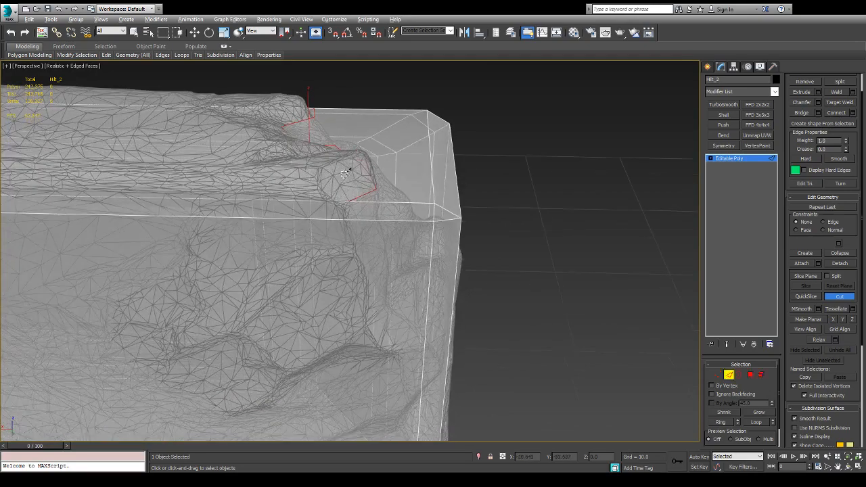
pyautogui.click(348, 204)
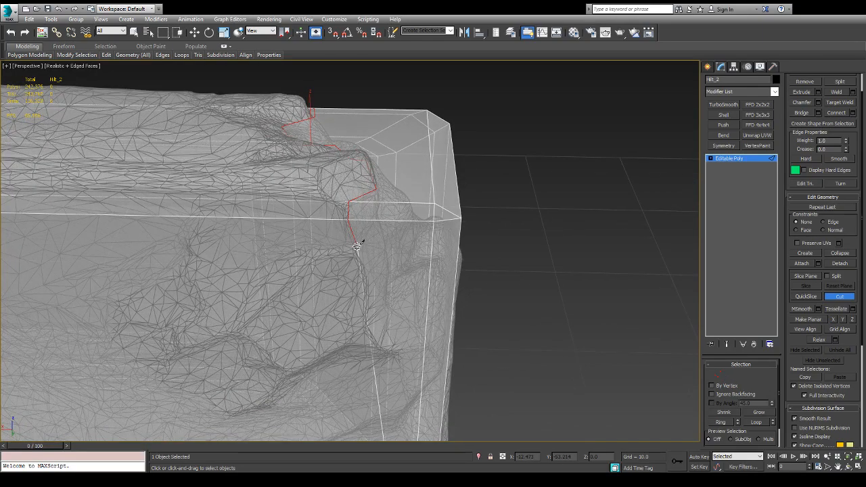
pyautogui.click(354, 244)
pyautogui.click(368, 265)
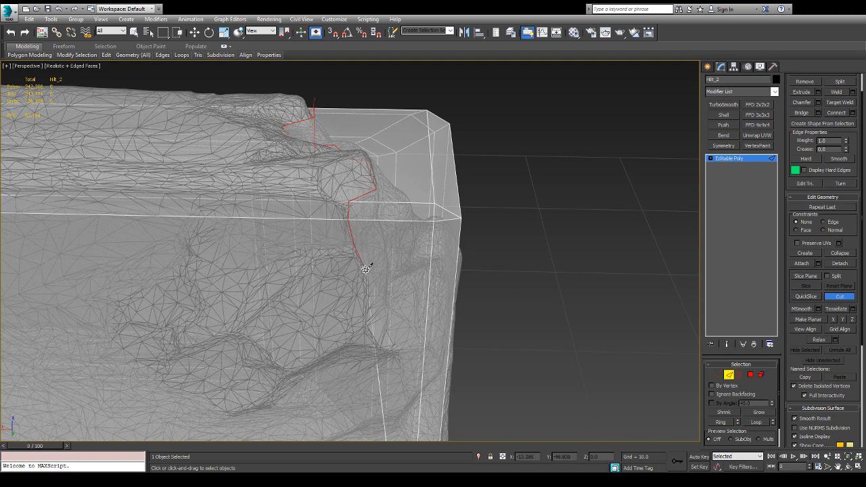
pyautogui.click(372, 332)
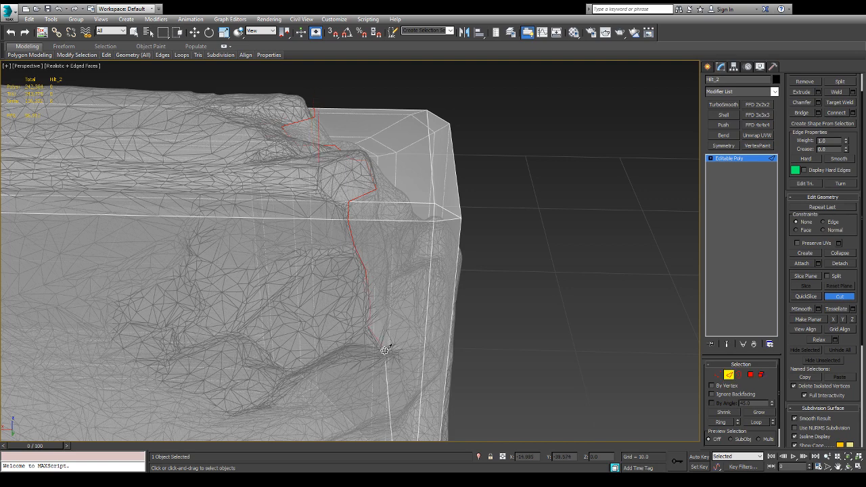
# - Cut around the lower chipped area on that side face and back to the vertical corner chamfer
pyautogui.keyDown('alt'); pyautogui.moveTo(384, 345); pyautogui.dragTo(385, 229, button='middle'); pyautogui.keyUp('alt')
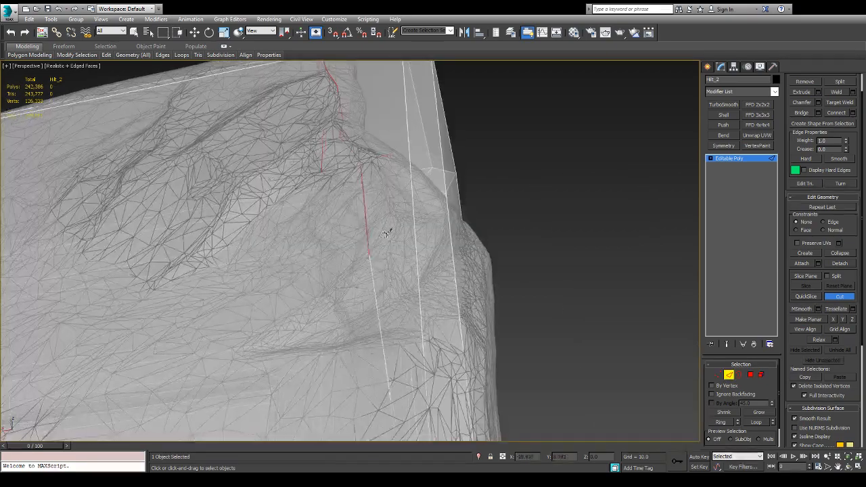
pyautogui.click(382, 164)
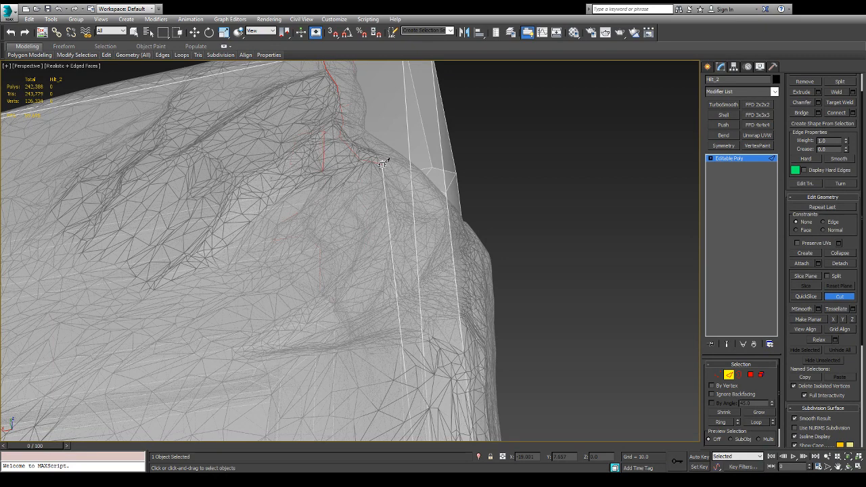
pyautogui.click(410, 228)
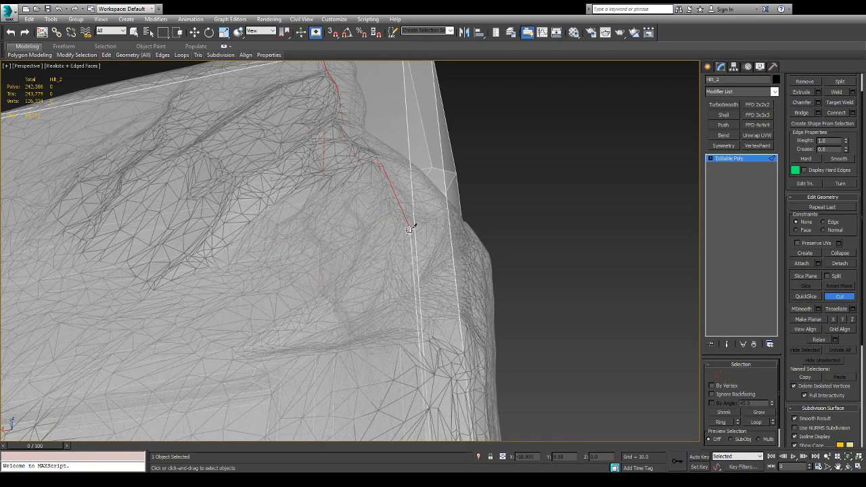
pyautogui.click(359, 255)
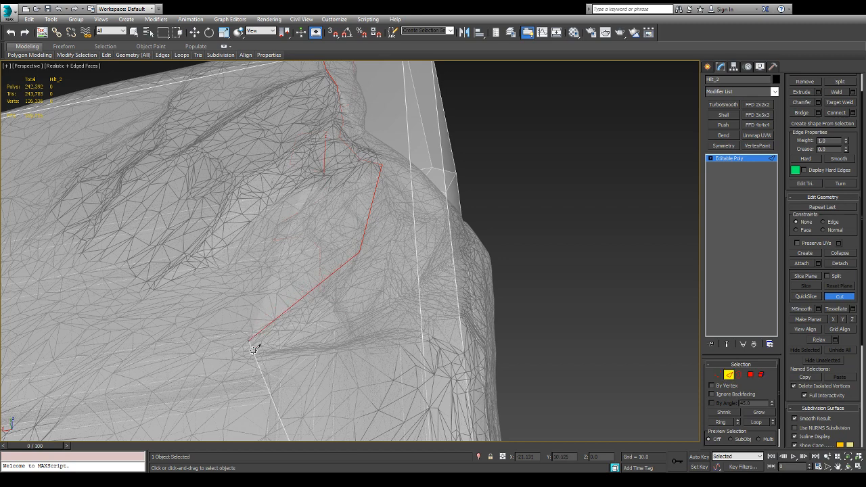
pyautogui.click(237, 350)
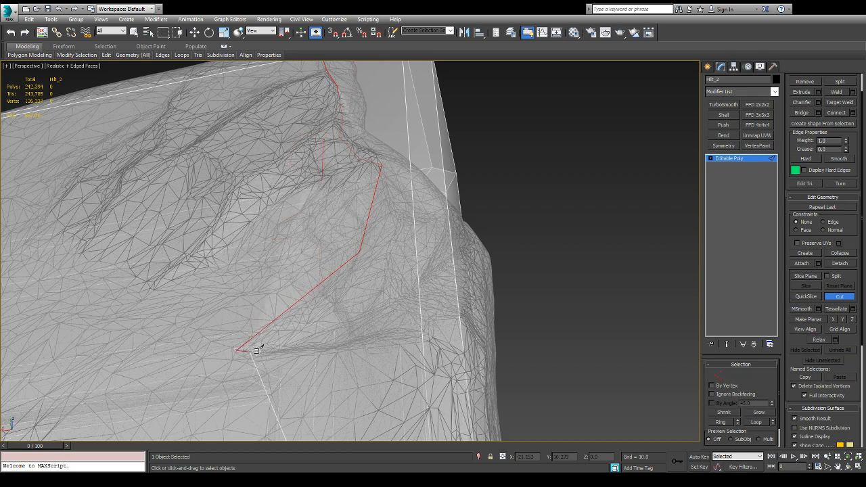
pyautogui.click(420, 329)
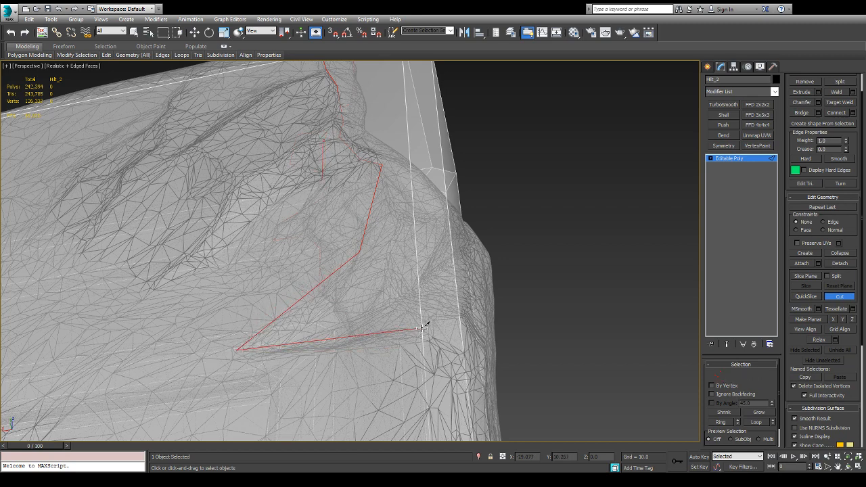
# - Continue the cut across the vertical corner chamfer and up onto the guard's end face along the break
pyautogui.keyDown('alt'); pyautogui.moveTo(451, 341); pyautogui.dragTo(359, 349, button='middle'); pyautogui.keyUp('alt')
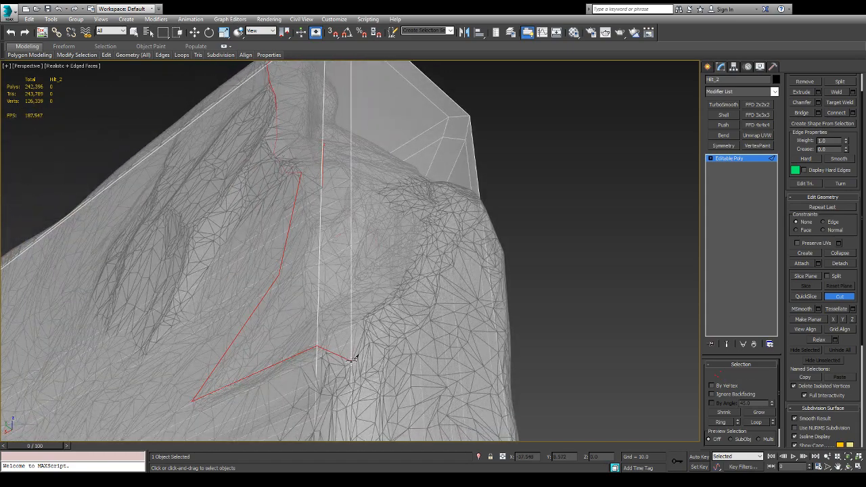
pyautogui.click(352, 359)
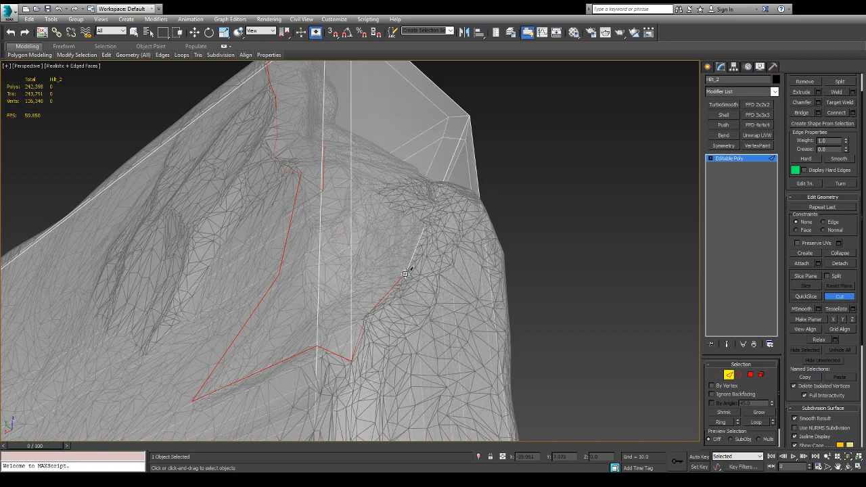
pyautogui.click(404, 286)
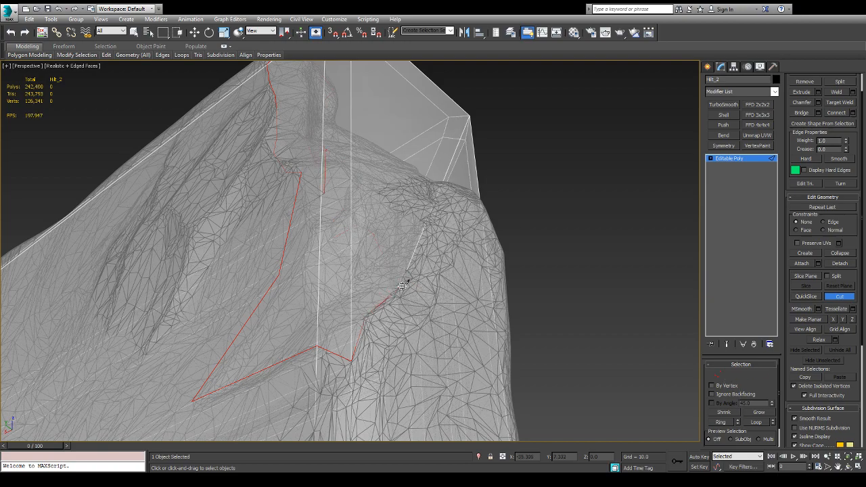
pyautogui.click(429, 233)
# - Cut around the pointed tip of the unbroken surface on Hilt_2's end face
pyautogui.keyDown('alt'); pyautogui.moveTo(428, 233); pyautogui.dragTo(409, 284, button='middle'); pyautogui.keyUp('alt')
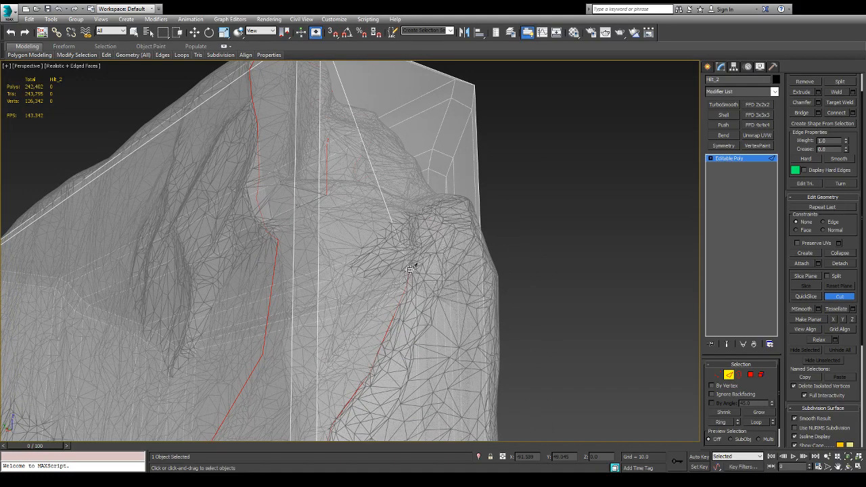
pyautogui.click(409, 270)
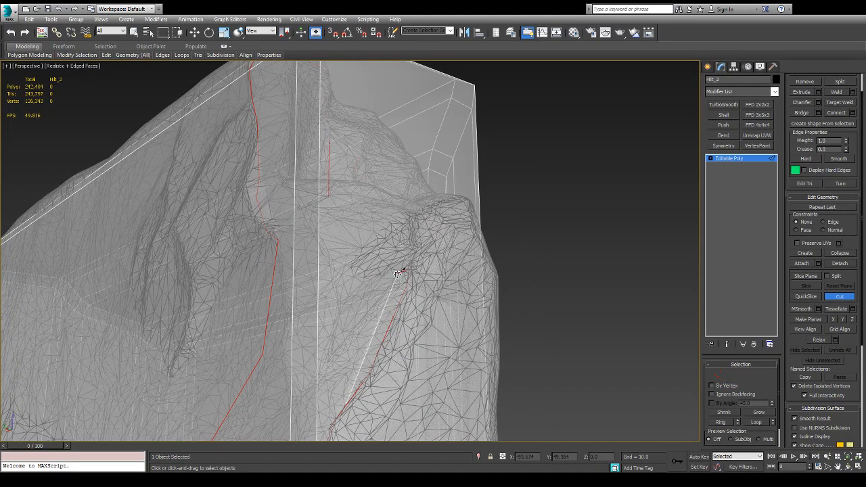
pyautogui.click(374, 277)
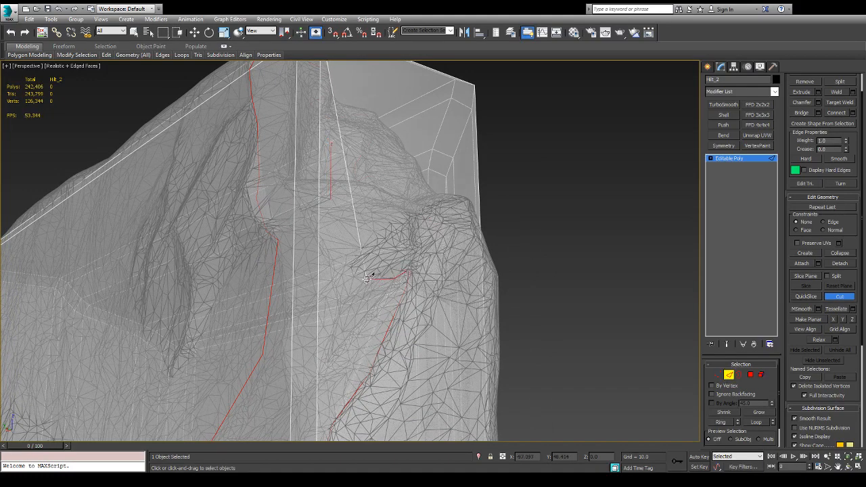
pyautogui.click(353, 274)
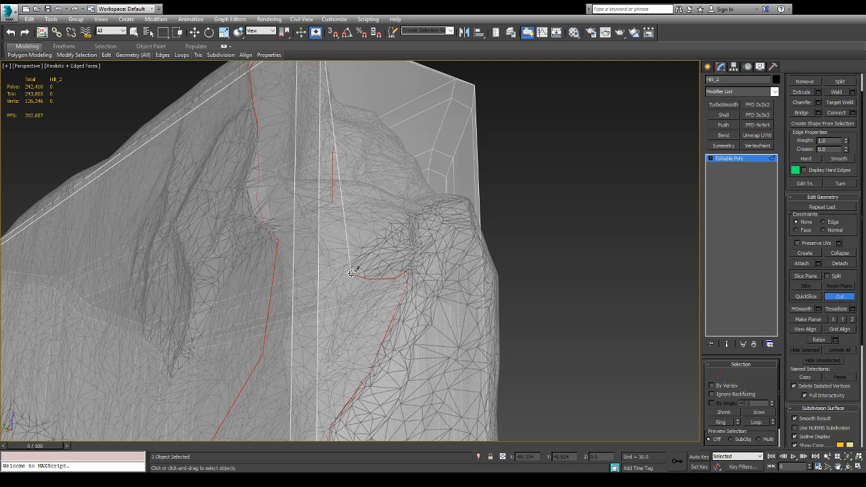
pyautogui.click(350, 264)
# - Continue the cut from the pointed tip up across Hilt_2's end face along the break to the next vertical corner chamfer
pyautogui.keyDown('alt'); pyautogui.moveTo(350, 264); pyautogui.dragTo(356, 263, button='middle'); pyautogui.keyUp('alt')
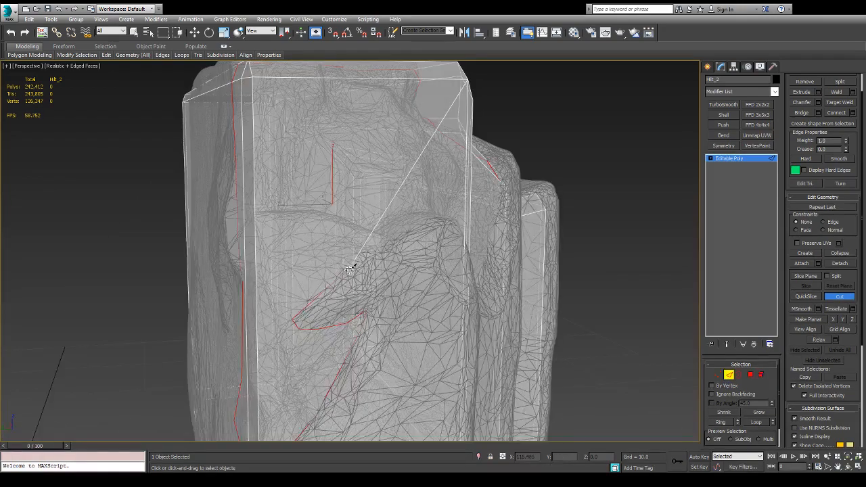
pyautogui.click(361, 262)
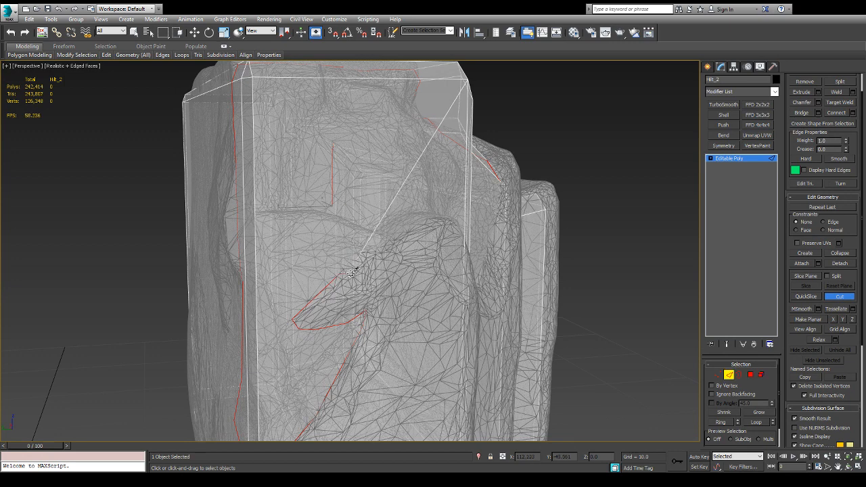
pyautogui.click(361, 254)
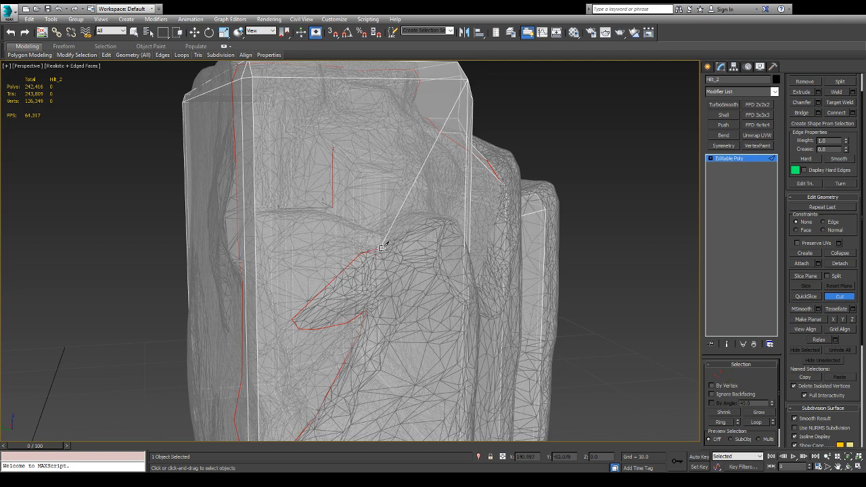
pyautogui.click(381, 248)
pyautogui.click(429, 219)
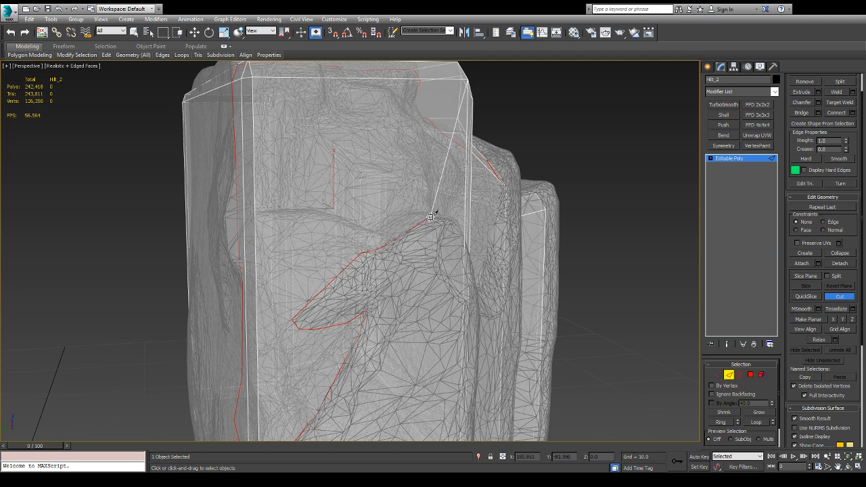
pyautogui.keyDown('alt'); pyautogui.moveTo(458, 227); pyautogui.dragTo(413, 226, button='middle'); pyautogui.keyUp('alt')
pyautogui.click(421, 215)
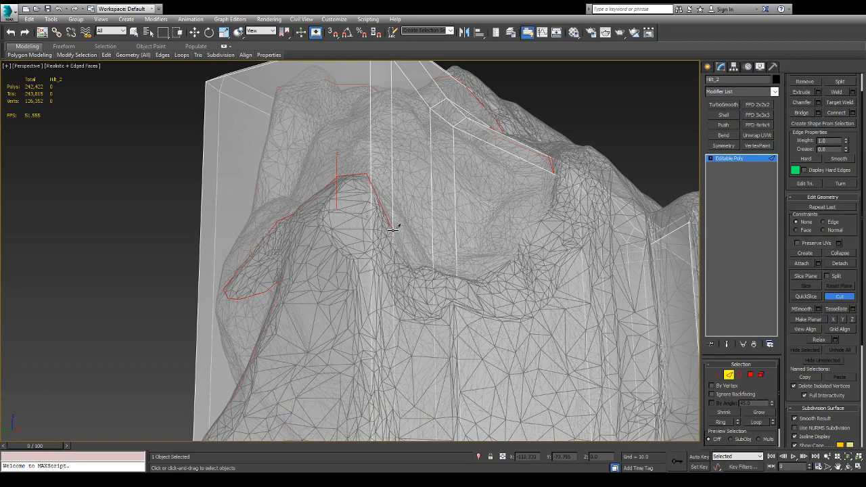
# - Cut across the vertical chamfer and around the lower rim of the chipped hollow, closing the outline at its starting point
pyautogui.click(393, 229)
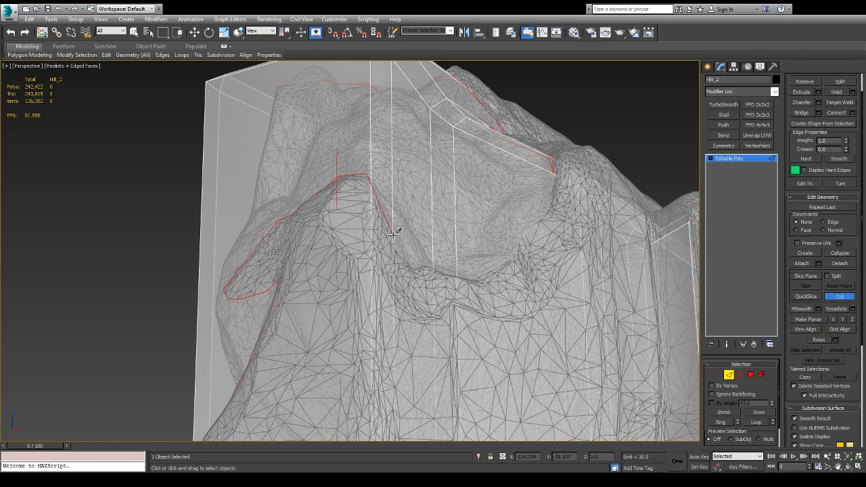
pyautogui.click(415, 270)
pyautogui.click(435, 269)
pyautogui.click(479, 277)
pyautogui.click(516, 256)
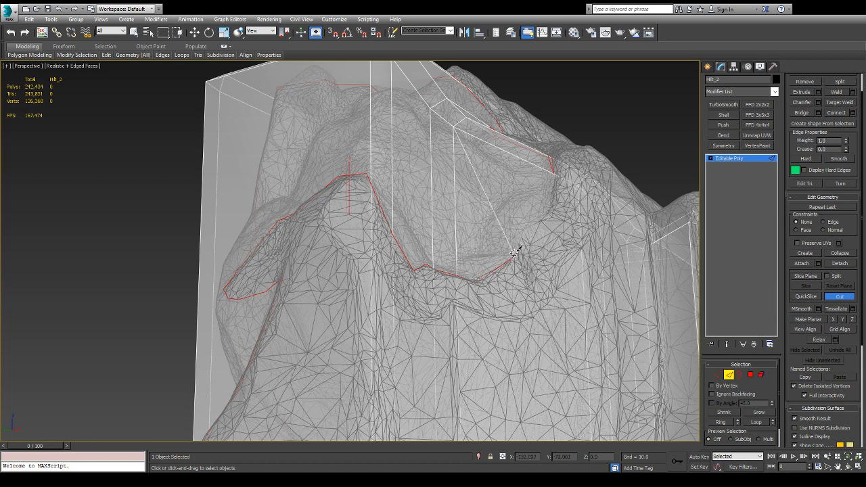
pyautogui.click(526, 218)
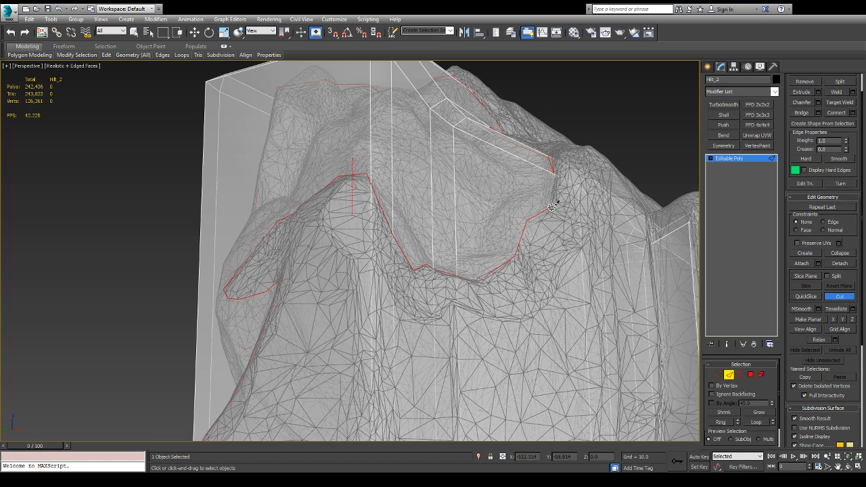
pyautogui.click(552, 204)
pyautogui.click(554, 174)
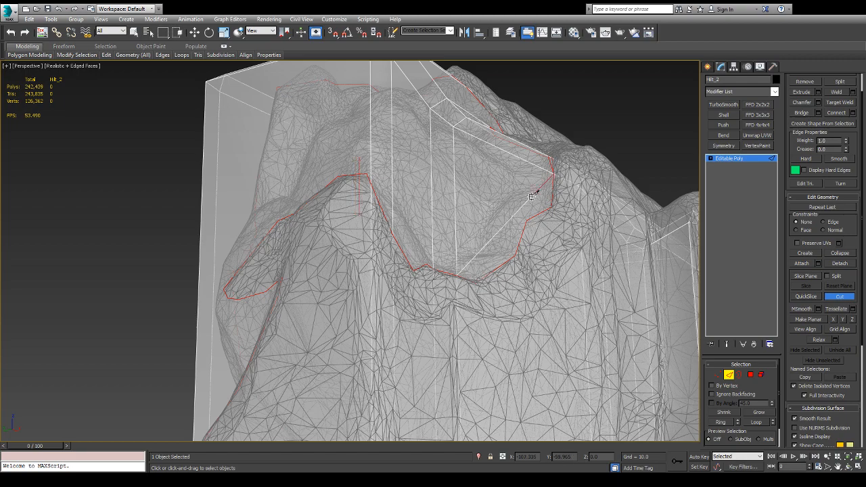
pyautogui.rightClick(537, 192)
# - Select all polygons of Hilt_2's corner enclosed by the cut outline and delete them
pyautogui.scroll(-5, 536, 194)
pyautogui.keyDown('alt'); pyautogui.moveTo(533, 201); pyautogui.dragTo(579, 230, button='middle'); pyautogui.keyUp('alt')
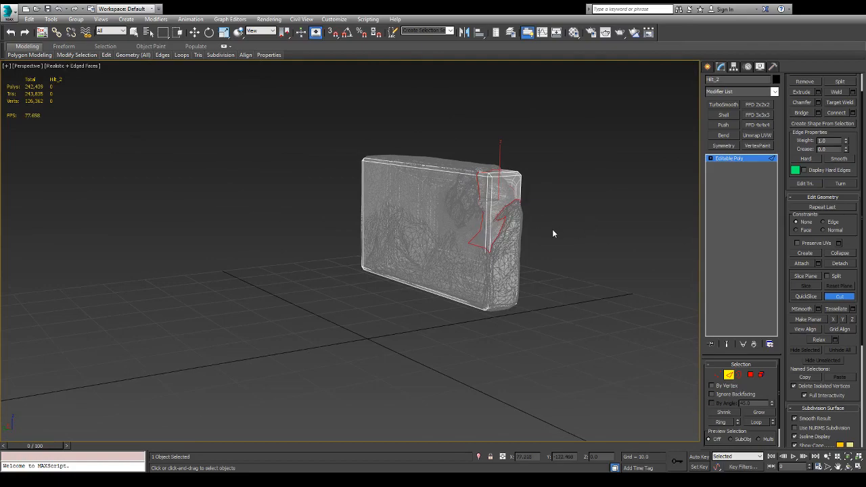
pyautogui.keyDown('alt'); pyautogui.moveTo(553, 233); pyautogui.dragTo(544, 257, button='middle'); pyautogui.keyUp('alt')
pyautogui.scroll(5, 471, 207)
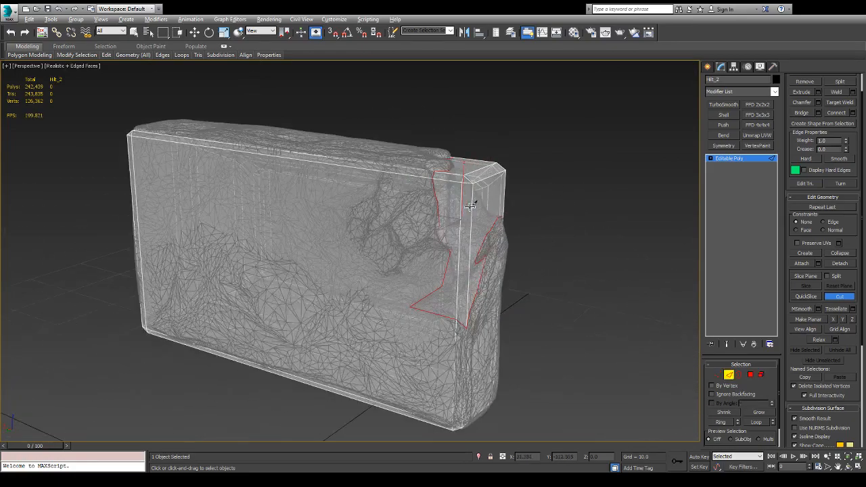
pyautogui.press('w')
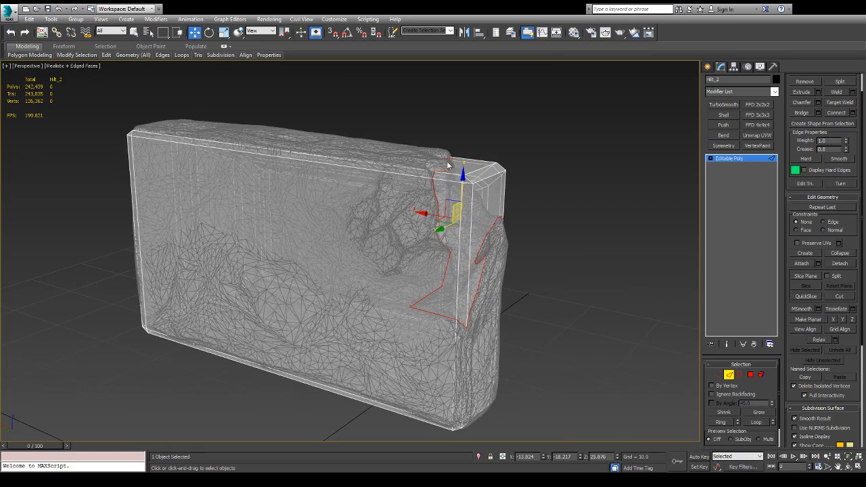
pyautogui.press('4')
pyautogui.keyDown('alt'); pyautogui.moveTo(519, 186); pyautogui.dragTo(599, 132, button='middle'); pyautogui.keyUp('alt')
pyautogui.moveTo(537, 151); pyautogui.dragTo(510, 159)
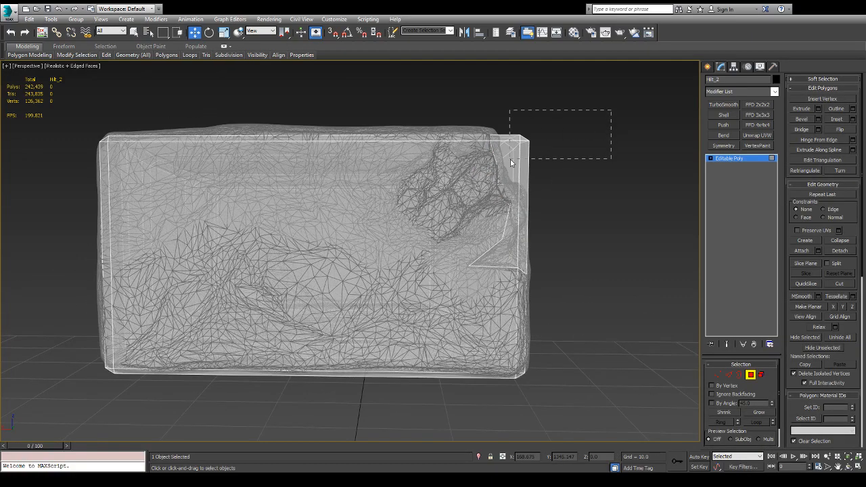
pyautogui.keyDown('alt'); pyautogui.moveTo(510, 159); pyautogui.dragTo(378, 179, button='middle'); pyautogui.keyUp('alt')
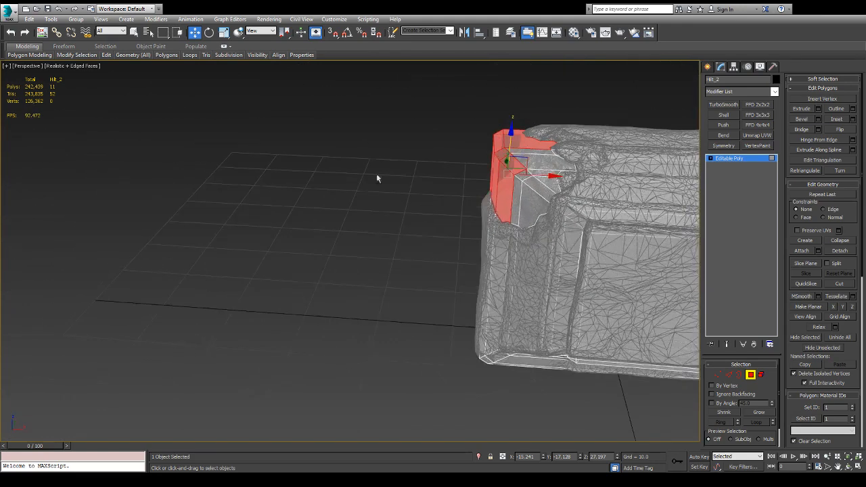
pyautogui.keyDown('ctrl'); pyautogui.click(520, 195); pyautogui.keyUp('ctrl')
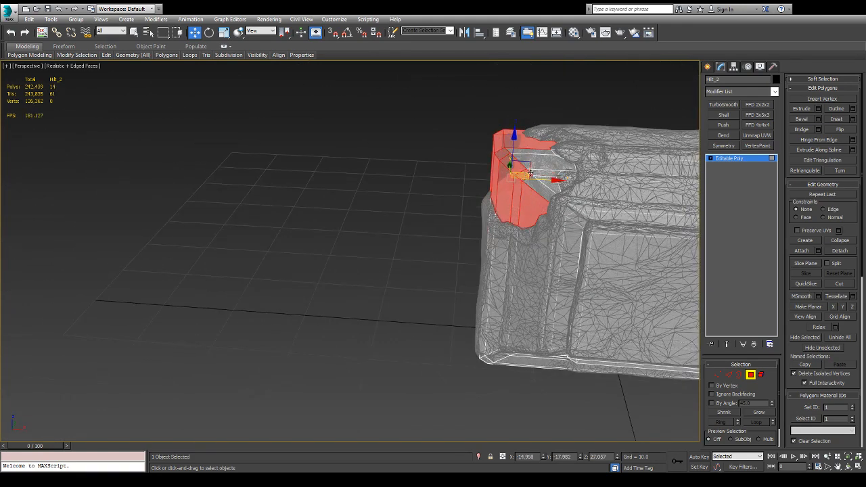
pyautogui.keyDown('ctrl'); pyautogui.click(540, 180); pyautogui.keyUp('ctrl')
pyautogui.keyDown('ctrl'); pyautogui.click(546, 188); pyautogui.keyUp('ctrl')
pyautogui.keyDown('ctrl'); pyautogui.click(552, 185); pyautogui.keyUp('ctrl')
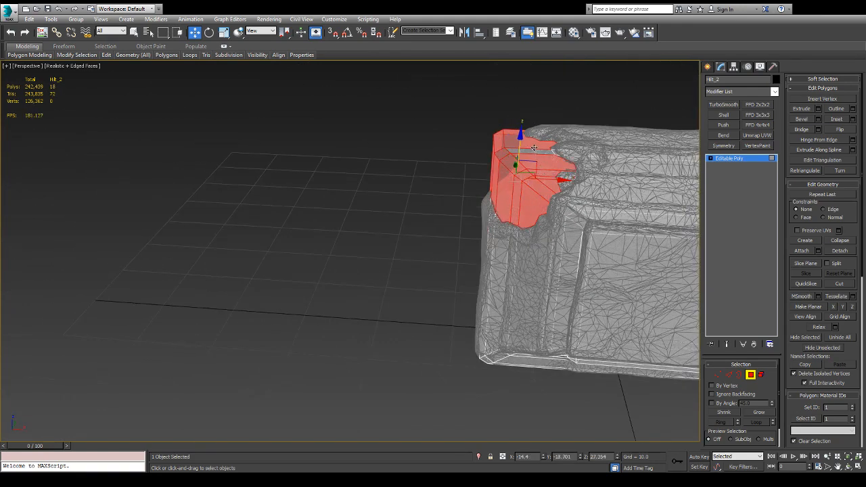
pyautogui.keyDown('ctrl'); pyautogui.click(537, 155); pyautogui.keyUp('ctrl')
pyautogui.keyDown('alt'); pyautogui.moveTo(537, 155); pyautogui.dragTo(269, 183, button='middle'); pyautogui.keyUp('alt')
pyautogui.press('Delete')
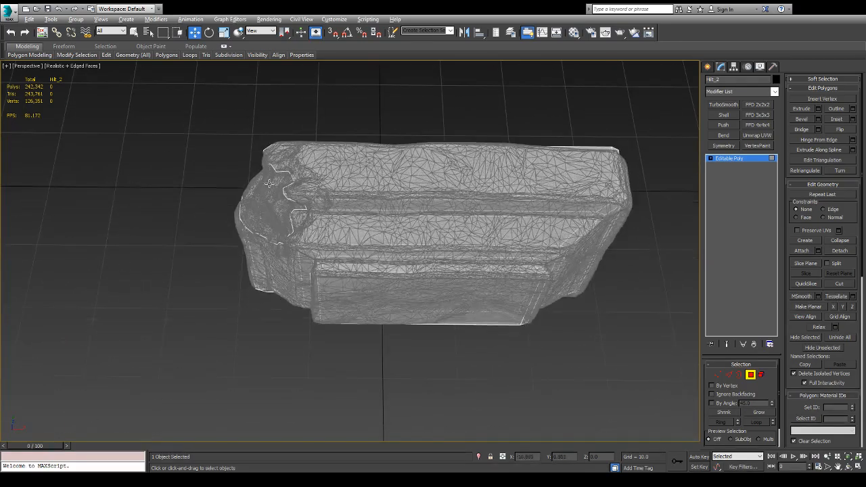
# - Cap the open border left at Hilt_2's broken corner
pyautogui.scroll(3, 259, 196)
pyautogui.scroll(8, 258, 197)
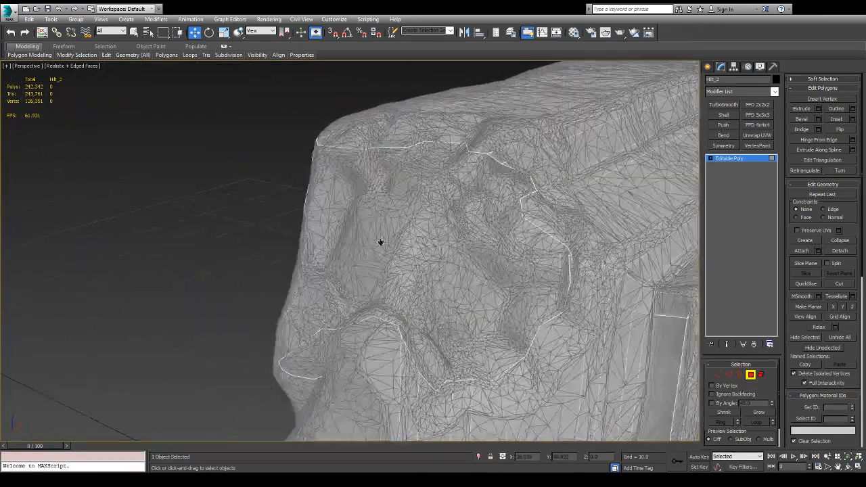
pyautogui.keyDown('alt'); pyautogui.moveTo(322, 173); pyautogui.dragTo(361, 168, button='middle'); pyautogui.keyUp('alt')
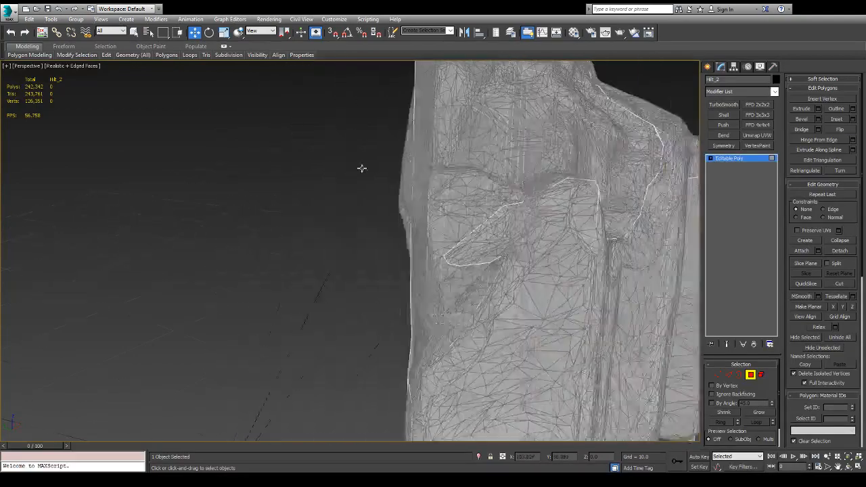
pyautogui.scroll(4, 370, 167)
pyautogui.scroll(-4, 447, 169)
pyautogui.keyDown('alt'); pyautogui.moveTo(446, 169); pyautogui.dragTo(517, 169, button='middle'); pyautogui.keyUp('alt')
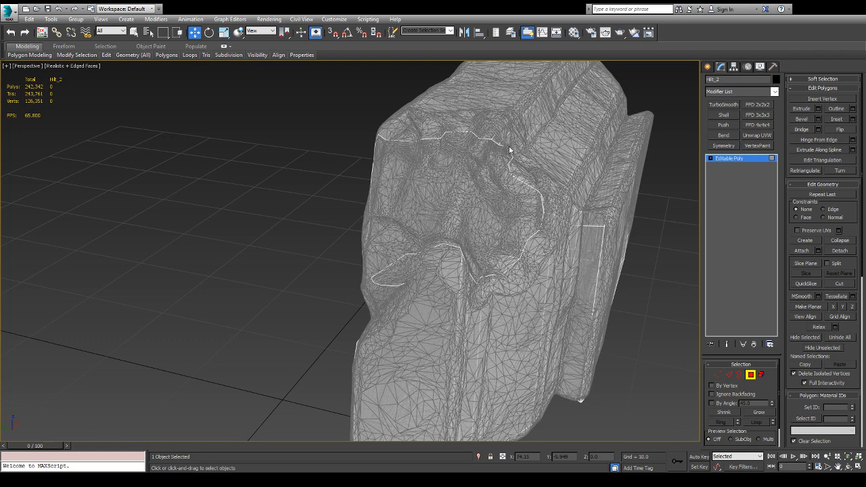
pyautogui.press('3')
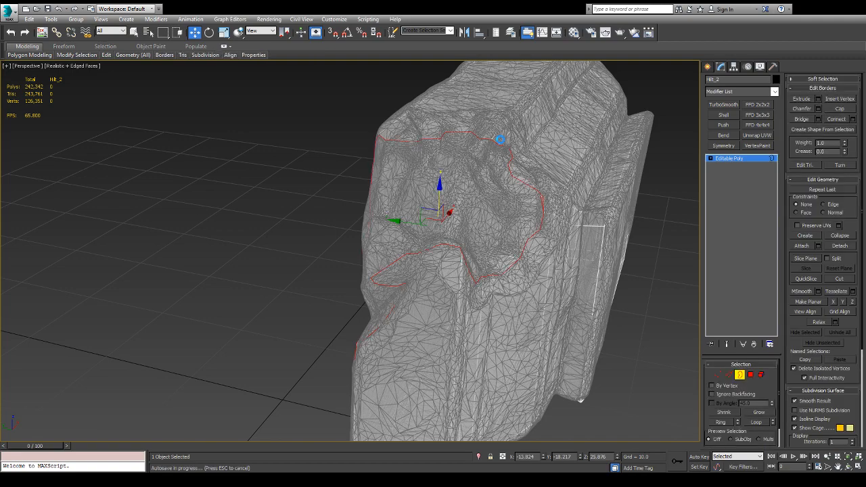
pyautogui.click(840, 109)
# - Cut edges into the cap, inward from the side face's sharp notch and from the end-face tip to the opposite outline vertex
pyautogui.keyDown('alt'); pyautogui.moveTo(403, 224); pyautogui.dragTo(476, 187, button='middle'); pyautogui.keyUp('alt')
pyautogui.moveTo(452, 274); pyautogui.dragTo(441, 203, button='middle')
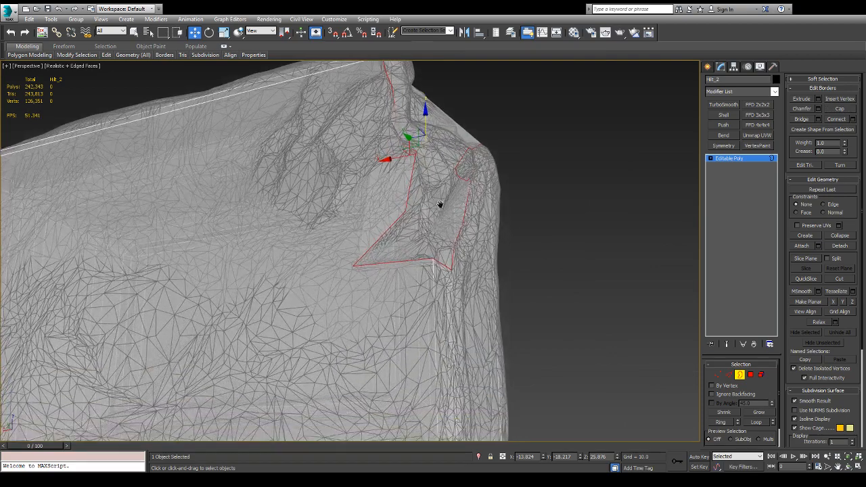
pyautogui.scroll(5, 422, 241)
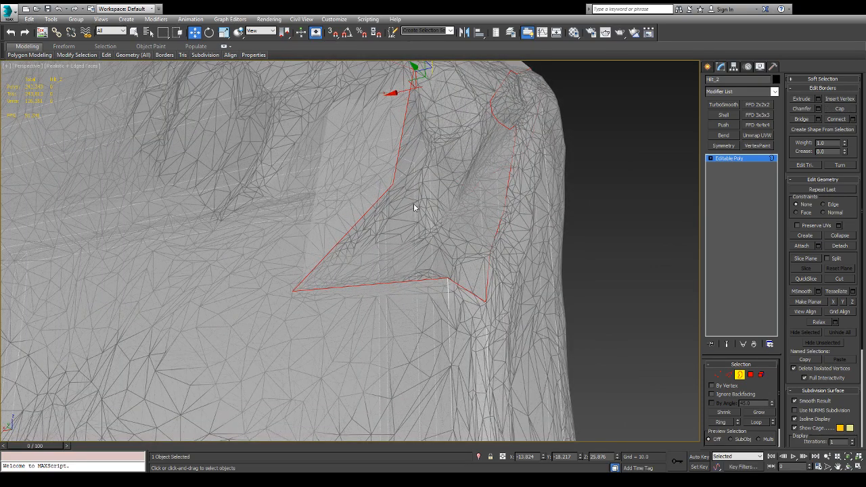
pyautogui.click(843, 280)
pyautogui.click(294, 290)
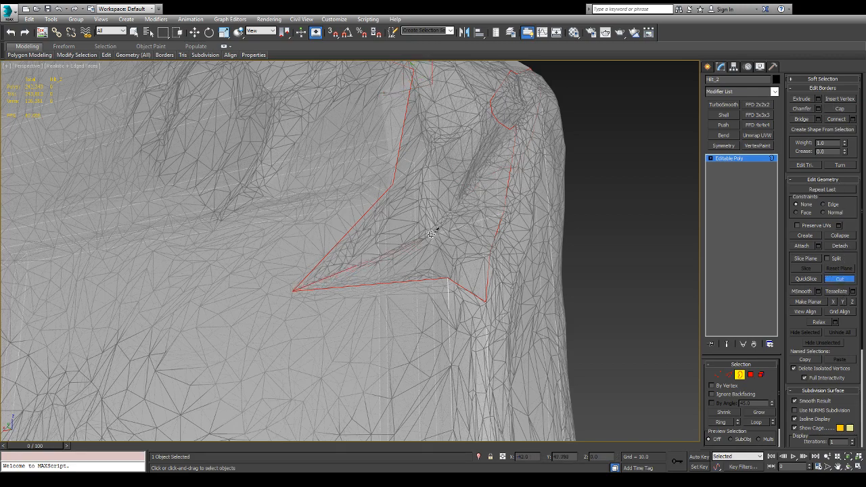
pyautogui.moveTo(430, 234)
pyautogui.keyDown('alt'); pyautogui.mouseDown(button='middle')
pyautogui.moveTo(480, 219)
pyautogui.moveTo(453, 218)
pyautogui.moveTo(439, 241)
pyautogui.mouseUp(button='middle'); pyautogui.keyUp('alt')
pyautogui.click(429, 187)
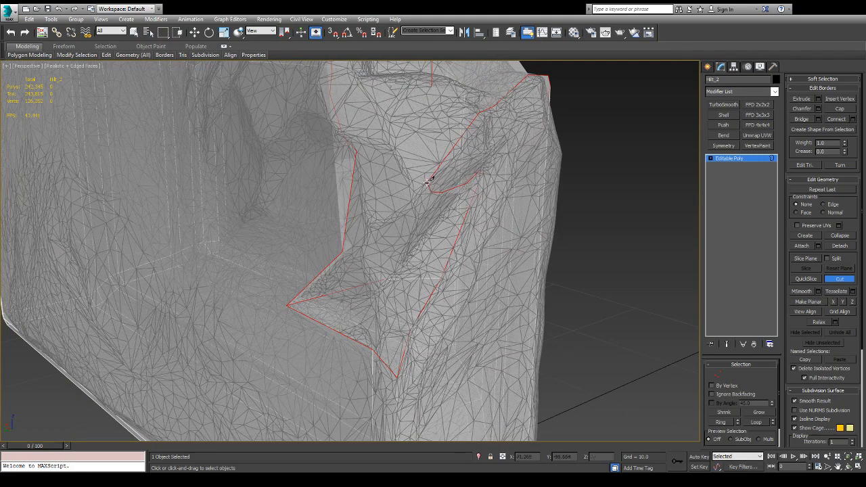
pyautogui.click(356, 150)
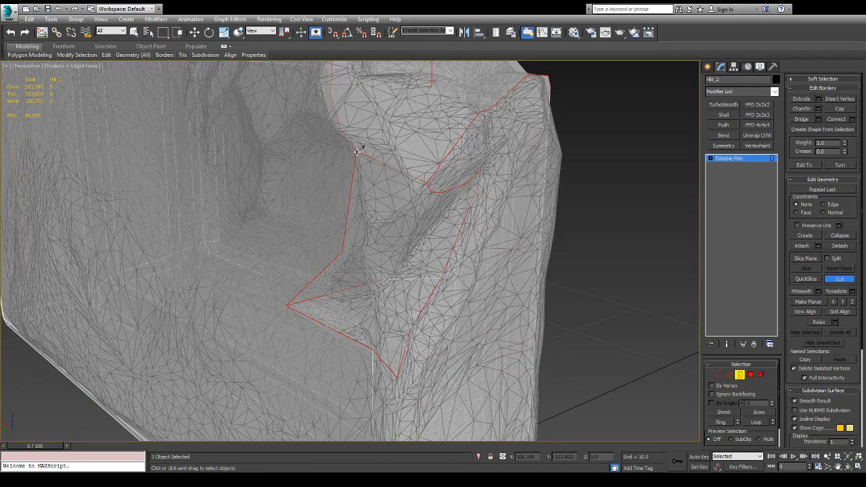
# - Cut edges linking the cap's inner vertex to the lower corner and end-face chip, plus one from the chip to the side outline
pyautogui.keyDown('alt'); pyautogui.moveTo(392, 208); pyautogui.dragTo(339, 269, button='middle'); pyautogui.keyUp('alt')
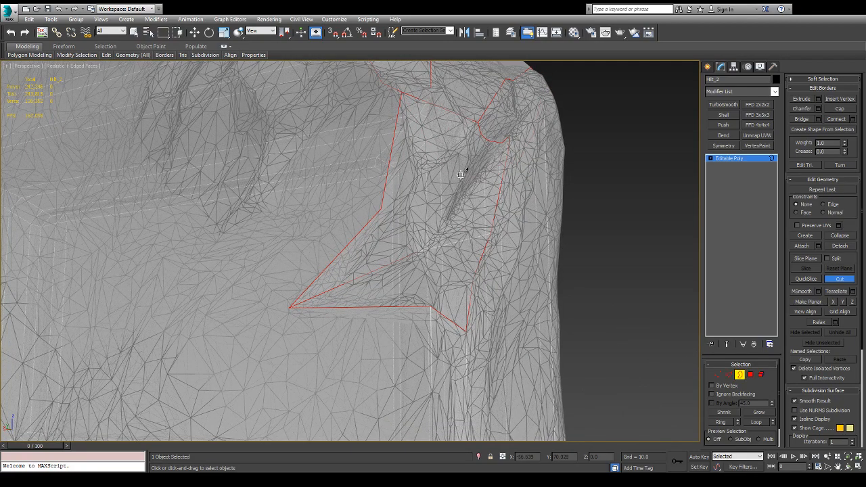
pyautogui.keyDown('alt'); pyautogui.moveTo(461, 174); pyautogui.dragTo(443, 198, button='middle'); pyautogui.keyUp('alt')
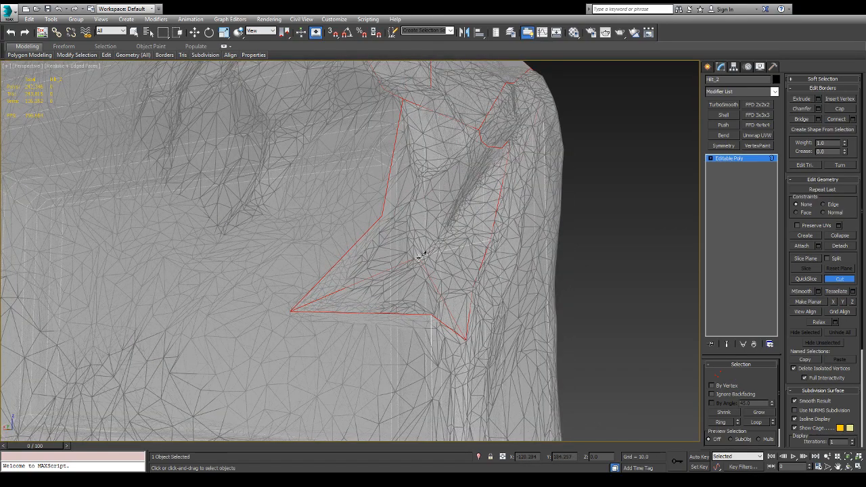
pyautogui.keyDown('alt'); pyautogui.moveTo(420, 257); pyautogui.dragTo(454, 199, button='middle'); pyautogui.keyUp('alt')
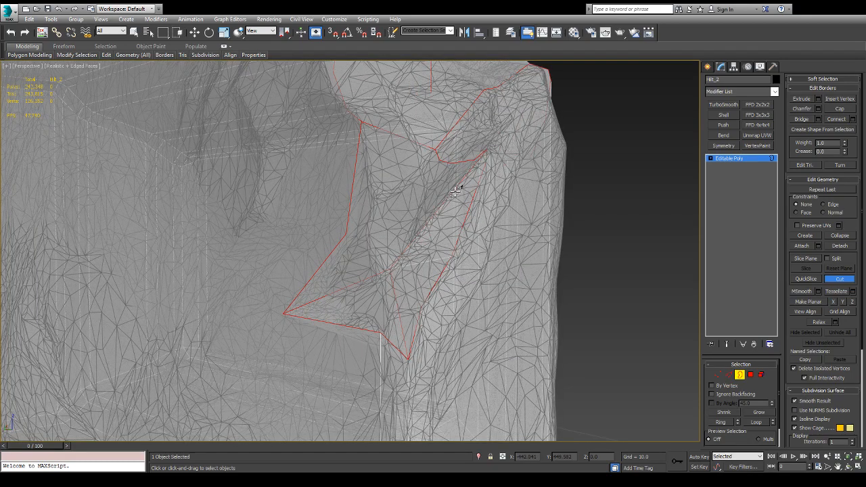
pyautogui.click(451, 164)
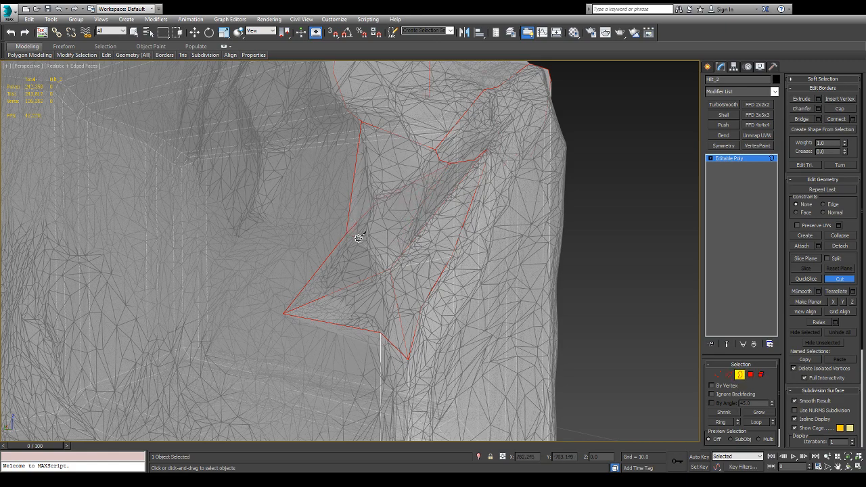
pyautogui.click(388, 271)
pyautogui.keyDown('alt'); pyautogui.moveTo(383, 233); pyautogui.dragTo(393, 140, button='middle'); pyautogui.keyUp('alt')
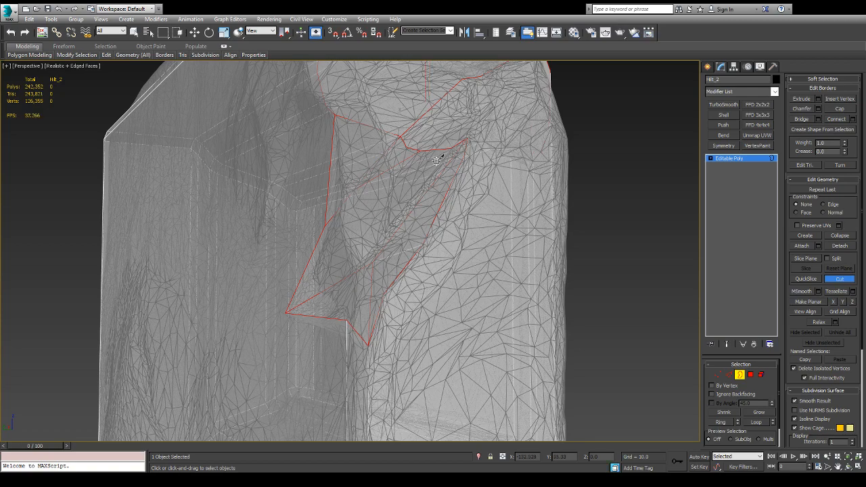
pyautogui.press('w')
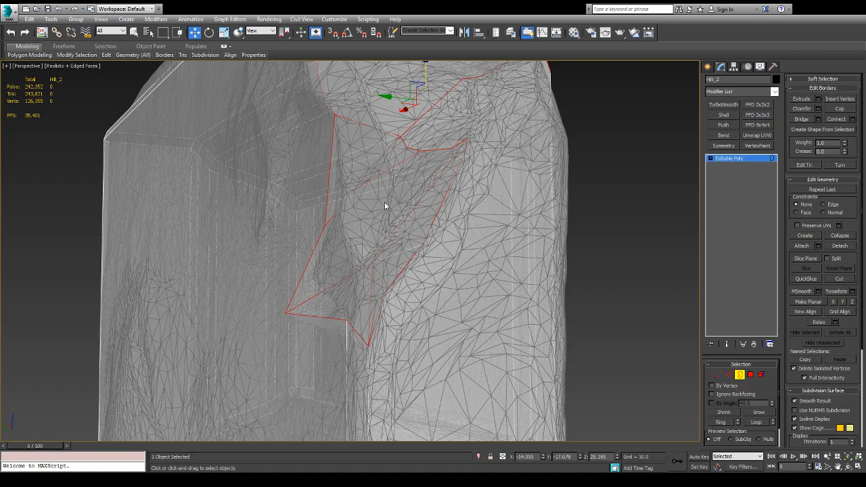
# - Cut an edge from the cap's lower corner vertex, where the side and end faces meet, up to the inner vertex
pyautogui.scroll(-4, 410, 179)
pyautogui.keyDown('alt'); pyautogui.moveTo(411, 179); pyautogui.dragTo(149, 155, button='middle'); pyautogui.keyUp('alt')
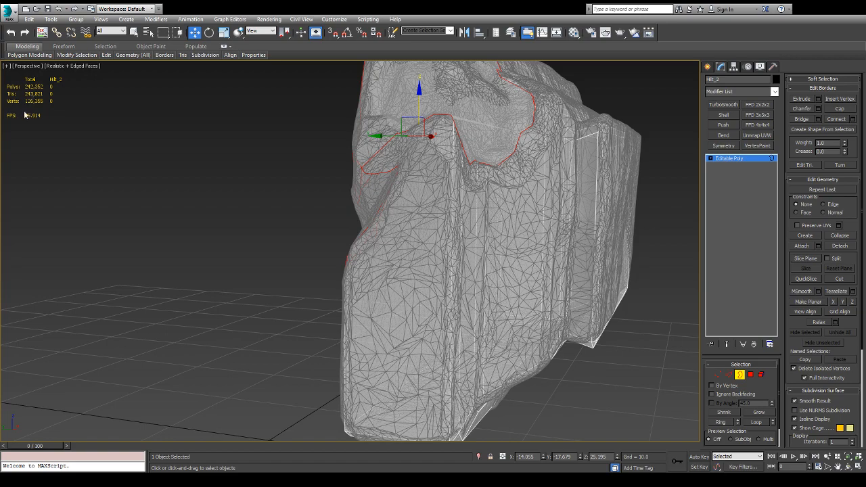
pyautogui.keyDown('alt'); pyautogui.moveTo(236, 179); pyautogui.dragTo(344, 178, button='middle'); pyautogui.keyUp('alt')
pyautogui.scroll(6, 344, 178)
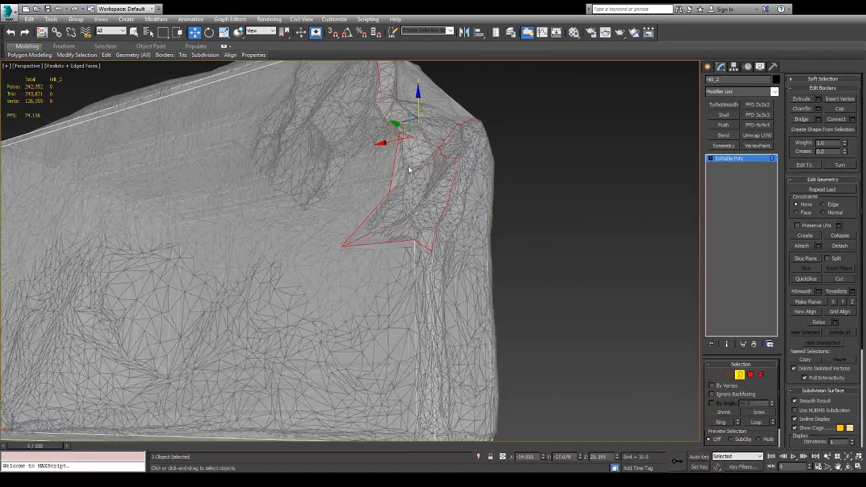
pyautogui.scroll(8, 409, 209)
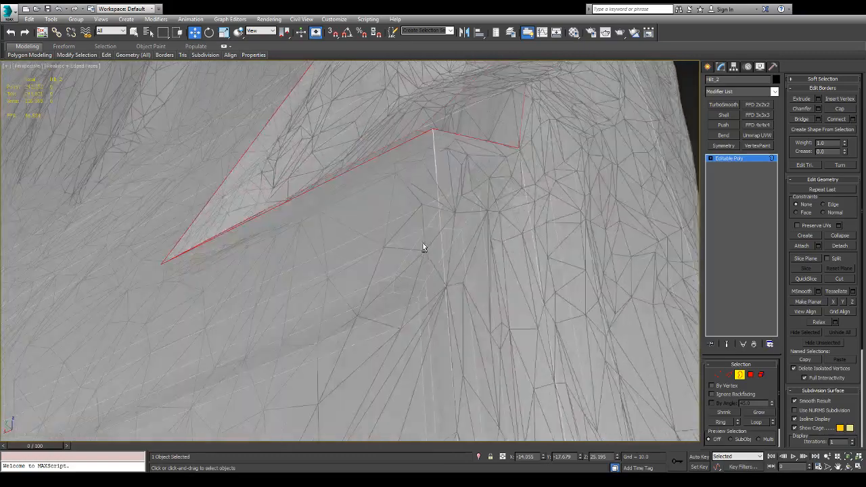
pyautogui.keyDown('alt'); pyautogui.moveTo(423, 244); pyautogui.dragTo(434, 306, button='middle'); pyautogui.keyUp('alt')
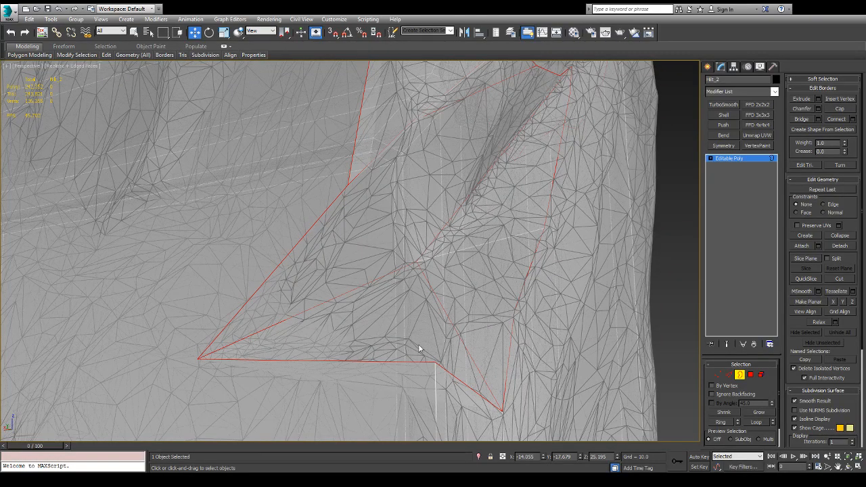
pyautogui.press('1')
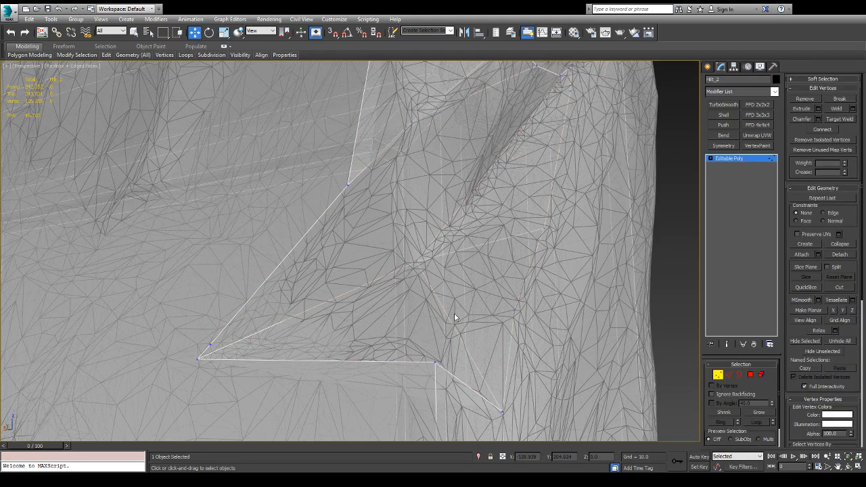
pyautogui.click(845, 287)
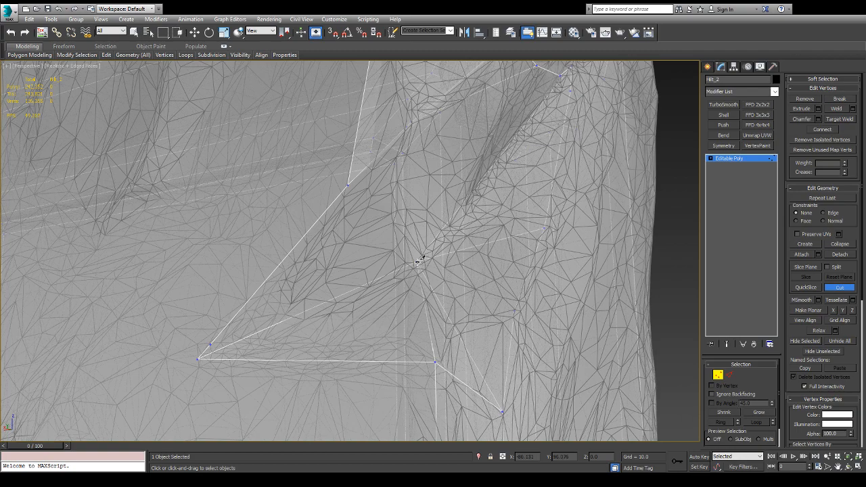
pyautogui.scroll(5, 408, 300)
pyautogui.scroll(-6, 388, 275)
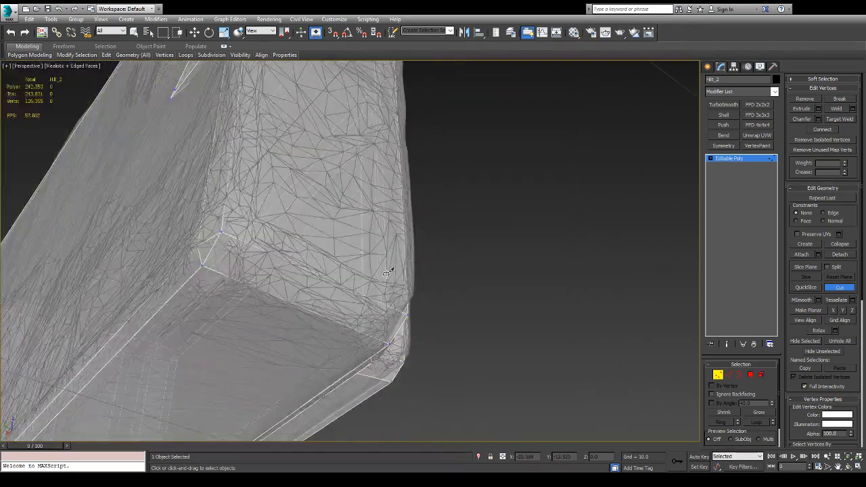
pyautogui.moveTo(278, 203); pyautogui.dragTo(329, 261, button='middle')
pyautogui.press('z')
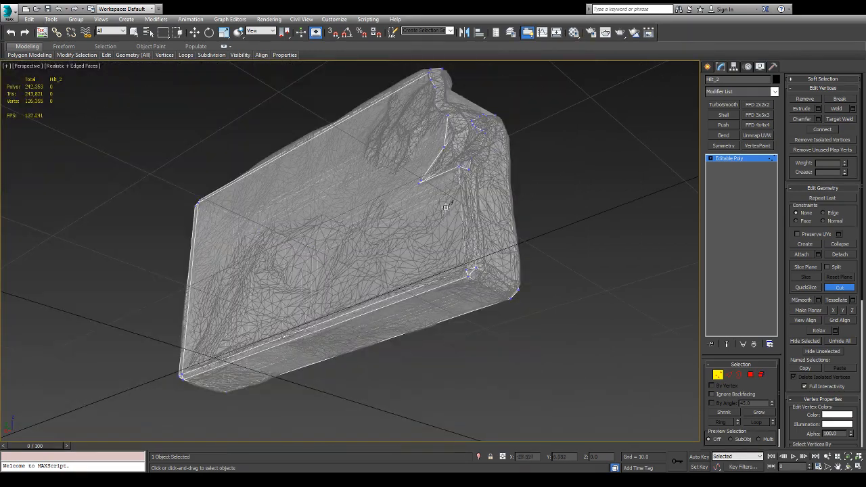
# - Target-weld the stray vertex beside the side face's sharp notch onto the notch tip
pyautogui.scroll(8, 478, 149)
pyautogui.scroll(-2, 478, 164)
pyautogui.moveTo(478, 164); pyautogui.dragTo(456, 158, button='middle')
pyautogui.scroll(-3, 456, 158)
pyautogui.moveTo(389, 250)
pyautogui.keyDown('alt'); pyautogui.mouseDown(button='middle')
pyautogui.moveTo(414, 234)
pyautogui.moveTo(402, 243)
pyautogui.mouseUp(button='middle'); pyautogui.keyUp('alt')
pyautogui.press('w')
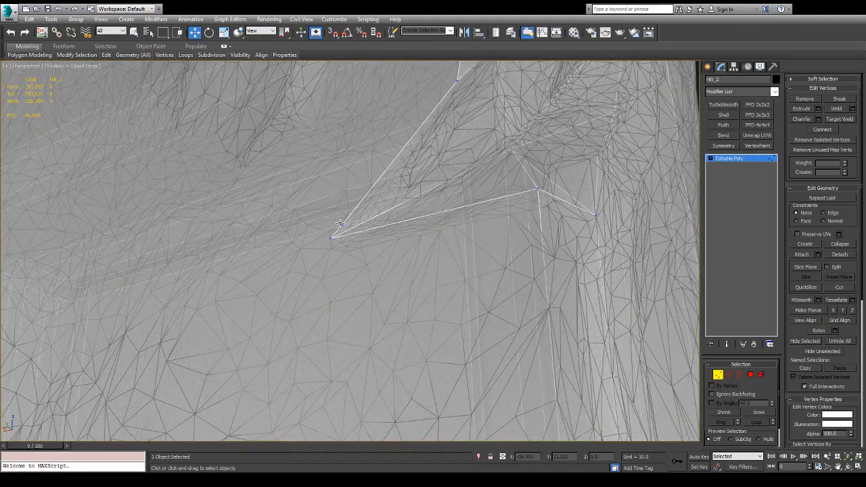
pyautogui.click(834, 119)
pyautogui.scroll(-2, 424, 169)
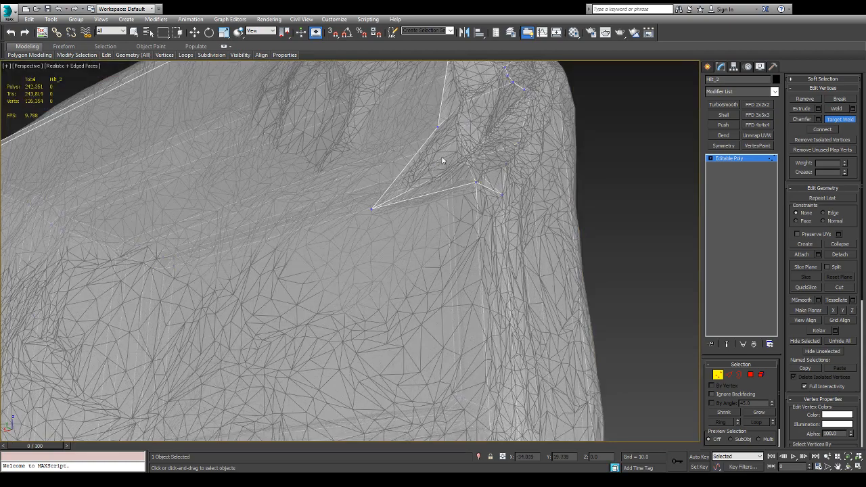
pyautogui.keyDown('alt'); pyautogui.moveTo(433, 145); pyautogui.dragTo(444, 202, button='middle'); pyautogui.keyUp('alt')
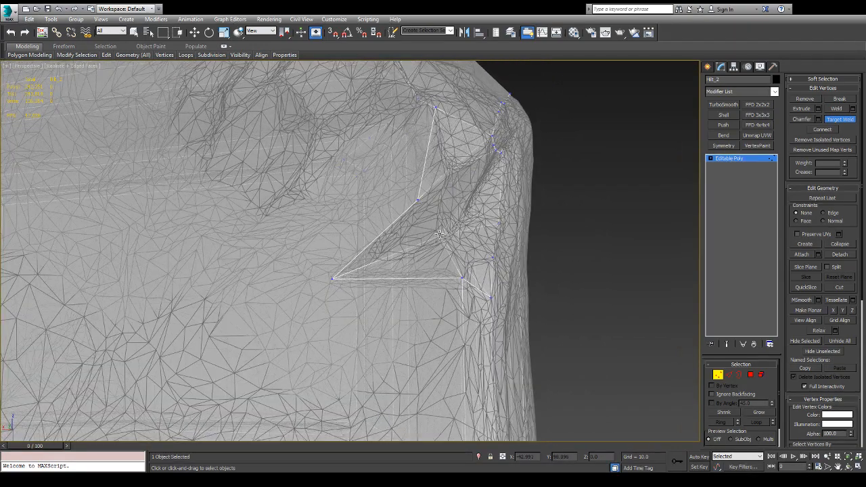
pyautogui.keyDown('alt'); pyautogui.moveTo(441, 239); pyautogui.dragTo(450, 262, button='middle'); pyautogui.keyUp('alt')
pyautogui.rightClick(476, 345)
# - Move the cap's inner vertex inward along Y to about -14.82 to follow the high-poly mesh
pyautogui.keyDown('alt'); pyautogui.moveTo(475, 331); pyautogui.dragTo(476, 335, button='middle'); pyautogui.keyUp('alt')
pyautogui.click(477, 330)
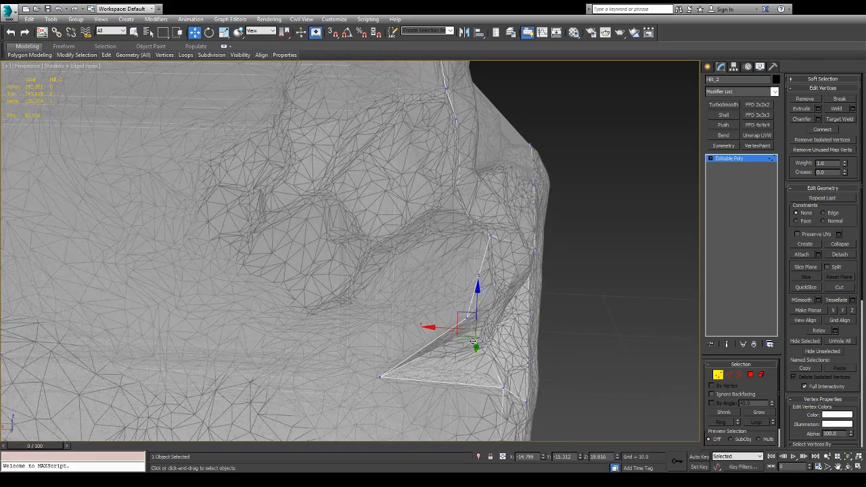
pyautogui.moveTo(477, 338); pyautogui.dragTo(476, 349)
pyautogui.keyDown('alt'); pyautogui.moveTo(477, 349); pyautogui.dragTo(434, 340, button='middle'); pyautogui.keyUp('alt')
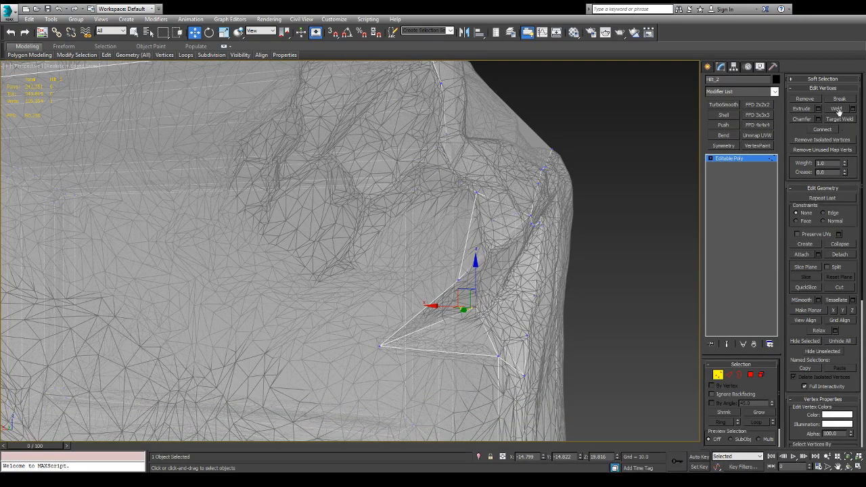
# - Cut another edge across the cap beside the side-face notch, ending at the inner vertex
pyautogui.click(839, 287)
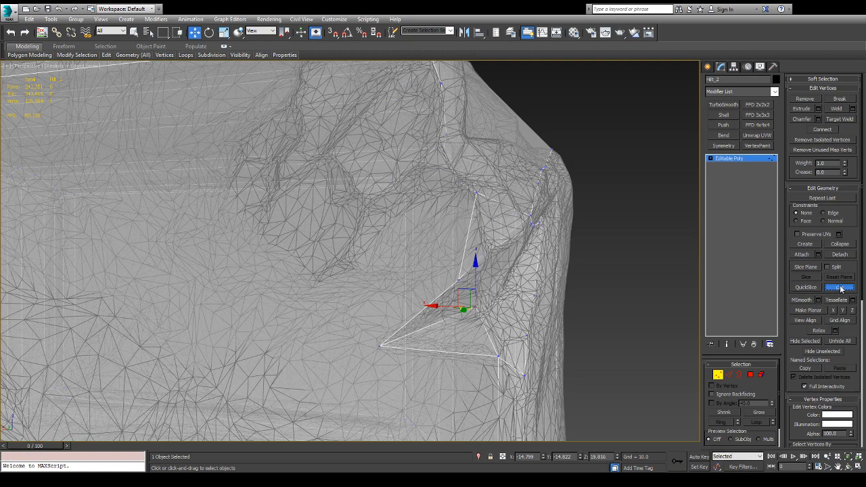
pyautogui.click(415, 332)
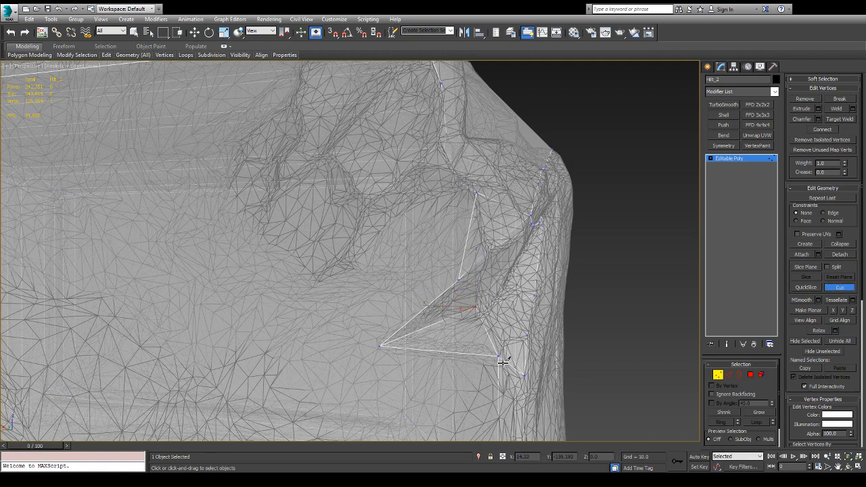
pyautogui.keyDown('alt'); pyautogui.moveTo(488, 277); pyautogui.dragTo(487, 261, button='middle'); pyautogui.keyUp('alt')
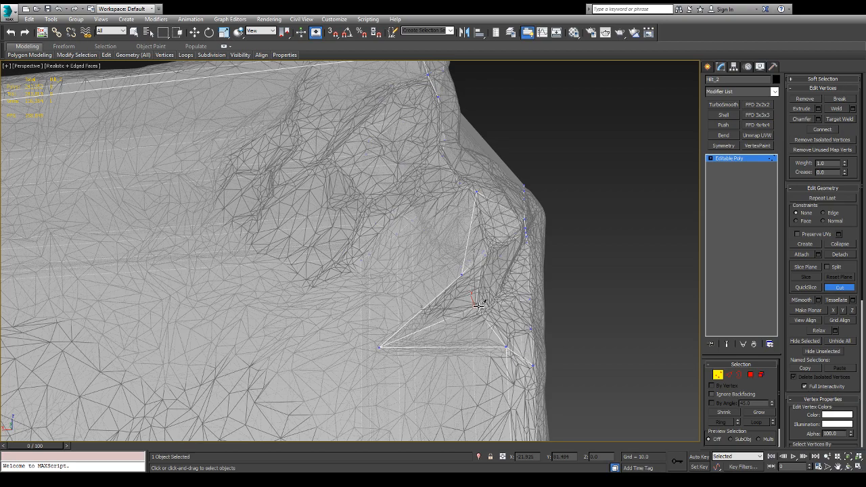
pyautogui.rightClick(479, 306)
# - Move the inner vertex down and deep into the side-face notch, to about X -11.96, Y -14.44, Z 18.48
pyautogui.moveTo(478, 308)
pyautogui.keyDown('alt'); pyautogui.mouseDown(button='middle')
pyautogui.moveTo(472, 350)
pyautogui.moveTo(474, 307)
pyautogui.mouseUp(button='middle'); pyautogui.keyUp('alt')
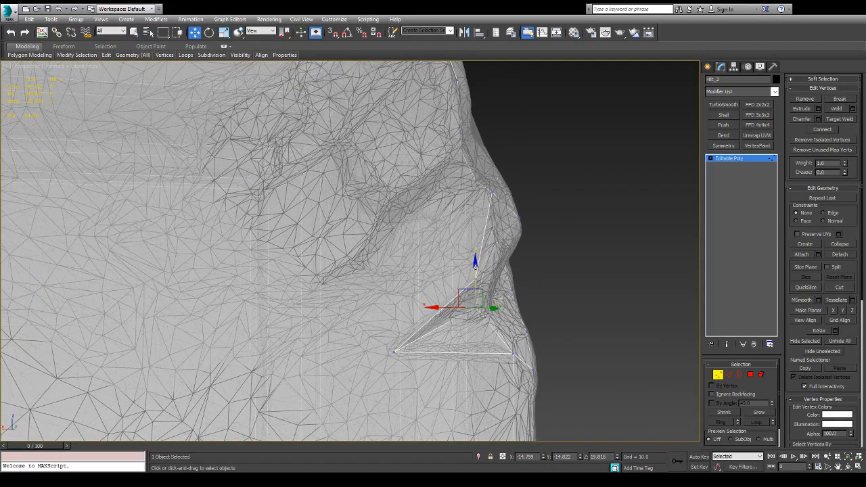
pyautogui.keyDown('alt'); pyautogui.moveTo(475, 266); pyautogui.dragTo(436, 318, button='middle'); pyautogui.keyUp('alt')
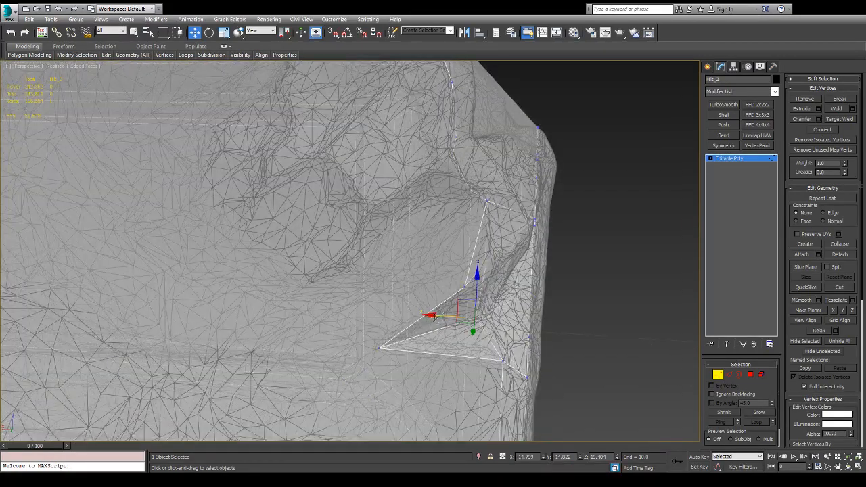
pyautogui.moveTo(472, 331); pyautogui.dragTo(436, 328)
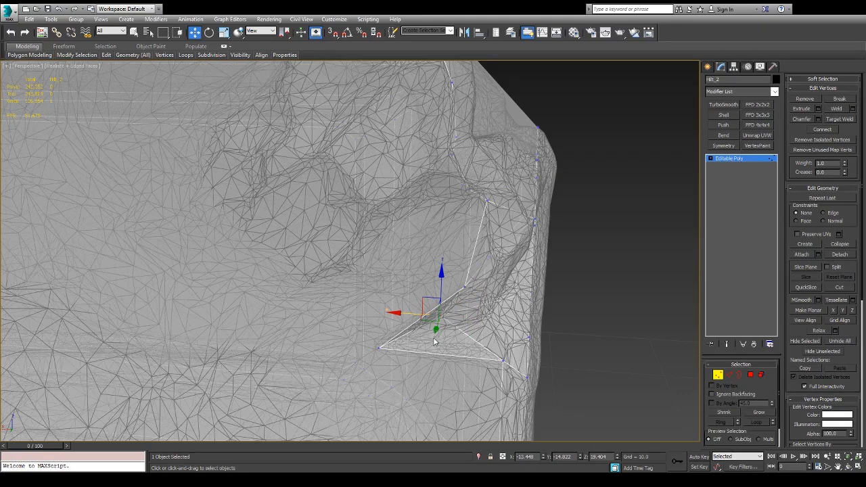
pyautogui.click(434, 336)
pyautogui.click(444, 319)
pyautogui.keyDown('alt'); pyautogui.moveTo(444, 318); pyautogui.dragTo(421, 343, button='middle'); pyautogui.keyUp('alt')
pyautogui.moveTo(421, 343); pyautogui.dragTo(423, 340)
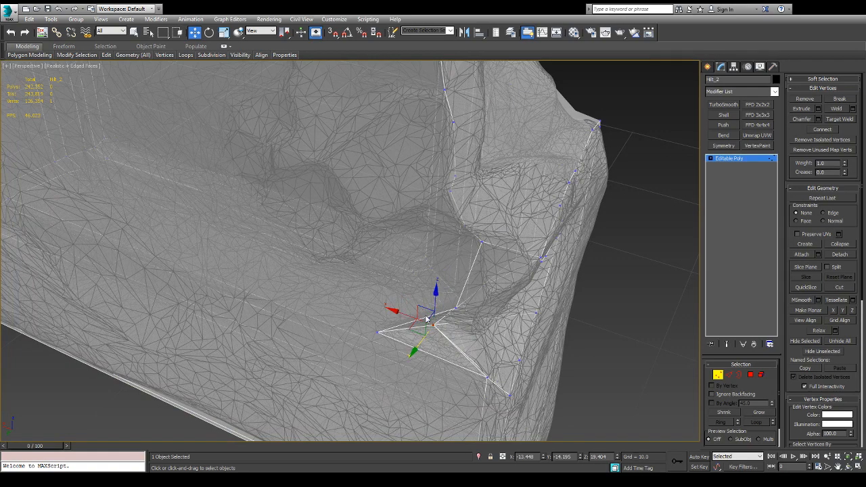
pyautogui.moveTo(436, 296); pyautogui.dragTo(437, 303)
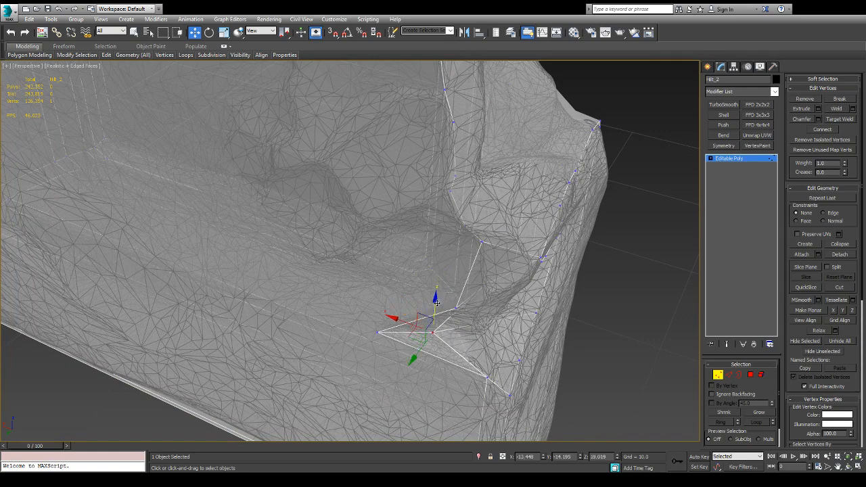
pyautogui.keyDown('alt'); pyautogui.moveTo(420, 339); pyautogui.dragTo(391, 286, button='middle'); pyautogui.keyUp('alt')
pyautogui.moveTo(402, 286); pyautogui.dragTo(361, 344)
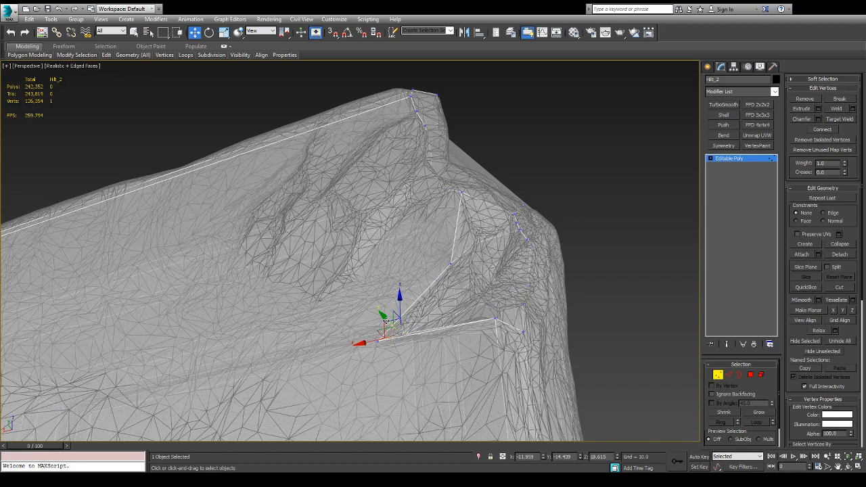
pyautogui.keyDown('alt'); pyautogui.moveTo(363, 343); pyautogui.dragTo(501, 405, button='middle'); pyautogui.keyUp('alt')
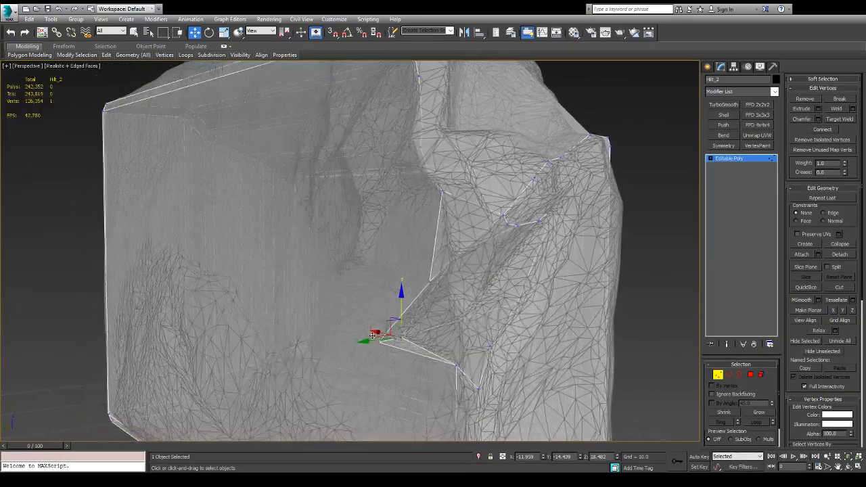
# - Lower the two inner vertices above the notch onto the high-poly surface, shifting the upper one along Y as well
pyautogui.click(479, 388)
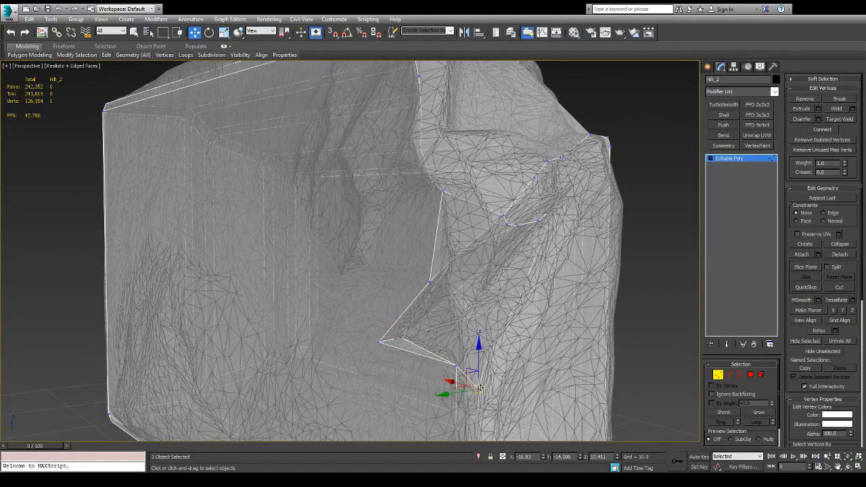
pyautogui.scroll(5, 473, 344)
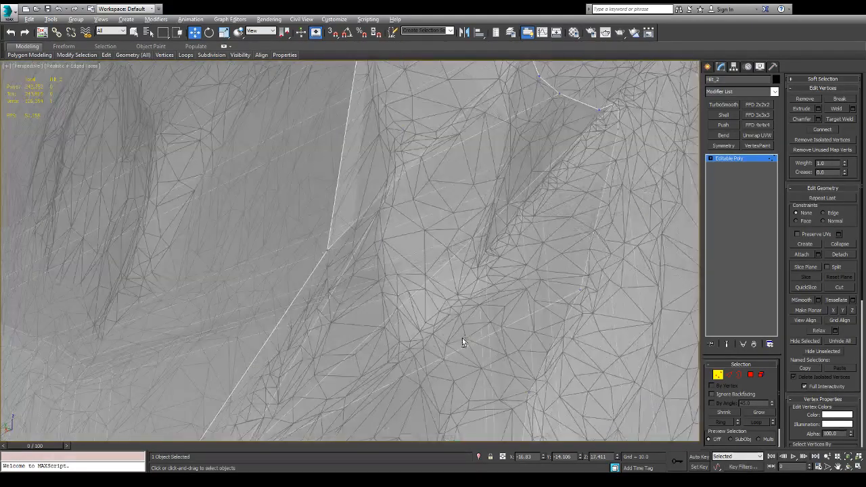
pyautogui.scroll(-2, 462, 337)
pyautogui.keyDown('alt'); pyautogui.moveTo(456, 323); pyautogui.dragTo(472, 311, button='middle'); pyautogui.keyUp('alt')
pyautogui.click(426, 163)
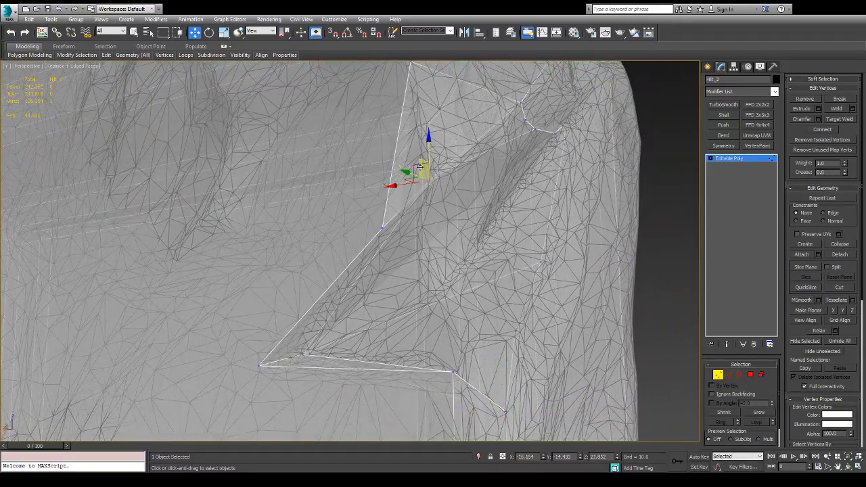
pyautogui.moveTo(428, 150); pyautogui.dragTo(430, 243)
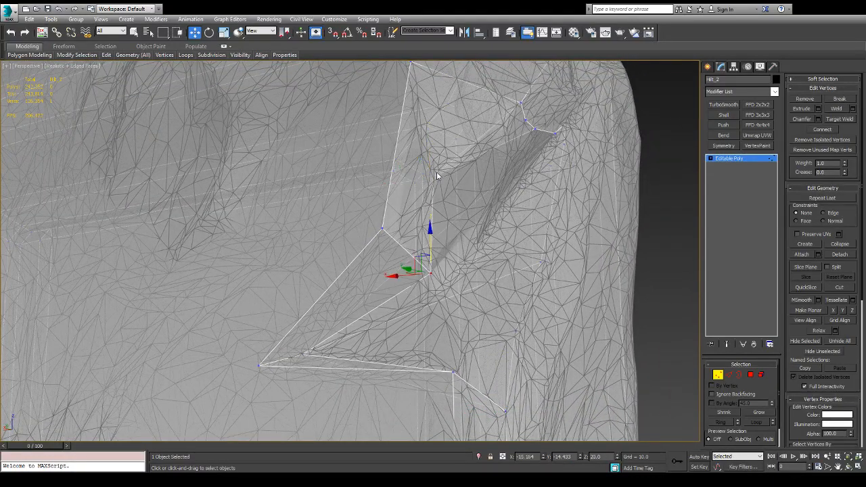
pyautogui.click(434, 179)
pyautogui.moveTo(432, 152); pyautogui.dragTo(432, 177)
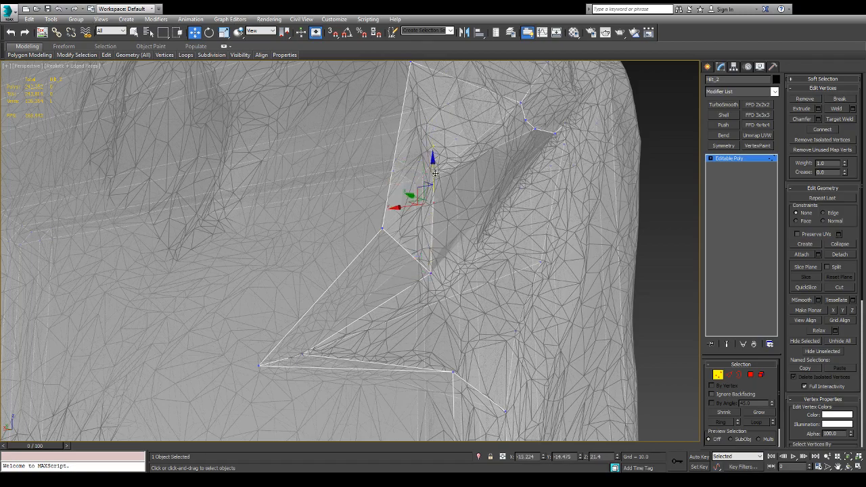
pyautogui.keyDown('alt'); pyautogui.moveTo(432, 178); pyautogui.dragTo(409, 178, button='middle'); pyautogui.keyUp('alt')
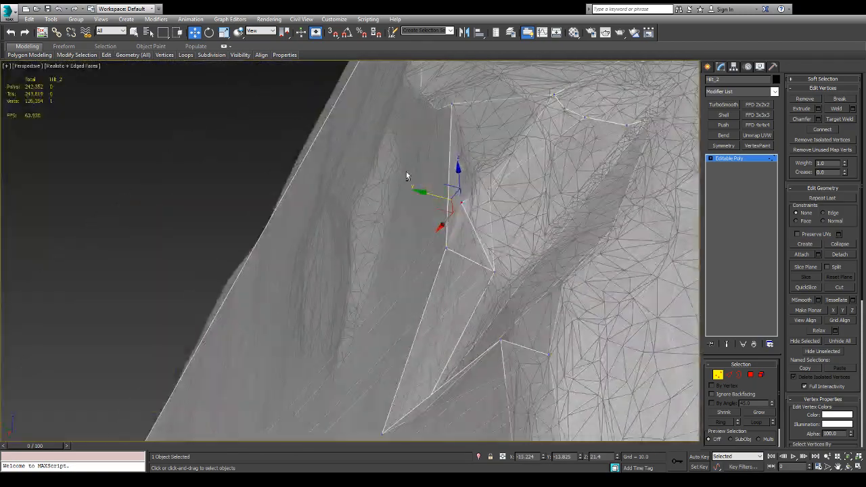
# - Move the neighbouring upper inner vertex onto the high-poly ridge, at about X -15.58, Y -14.06, Z 21.90
pyautogui.click(493, 191)
pyautogui.keyDown('alt'); pyautogui.moveTo(452, 269); pyautogui.dragTo(476, 225, button='middle'); pyautogui.keyUp('alt')
pyautogui.moveTo(457, 190); pyautogui.dragTo(426, 194)
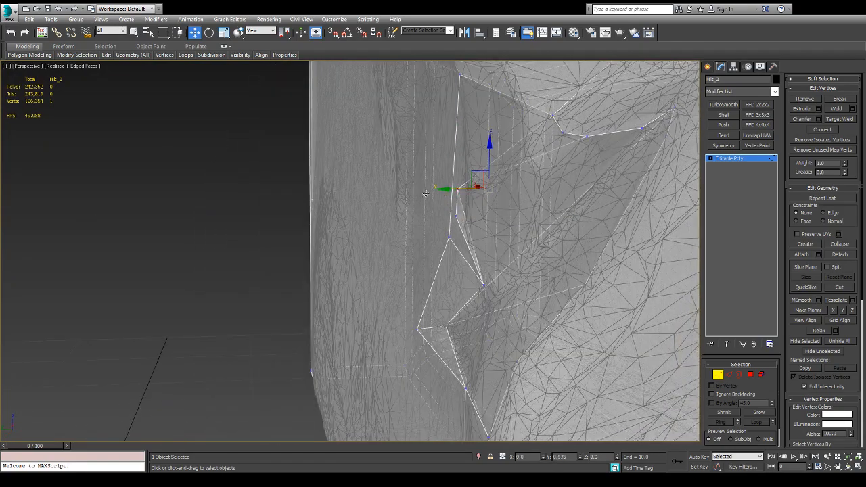
pyautogui.keyDown('alt'); pyautogui.moveTo(426, 194); pyautogui.dragTo(434, 175, button='middle'); pyautogui.keyUp('alt')
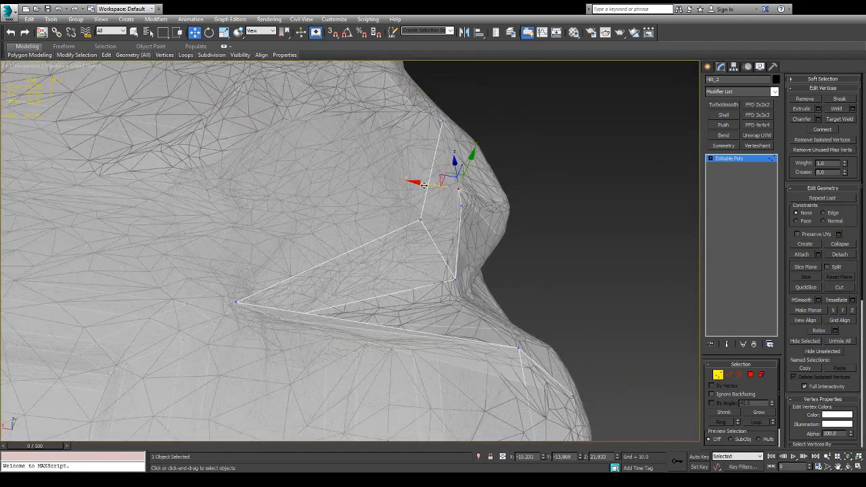
pyautogui.moveTo(423, 185); pyautogui.dragTo(438, 192)
pyautogui.keyDown('alt'); pyautogui.moveTo(488, 205); pyautogui.dragTo(477, 118, button='middle'); pyautogui.keyUp('alt')
pyautogui.moveTo(467, 160); pyautogui.dragTo(499, 174)
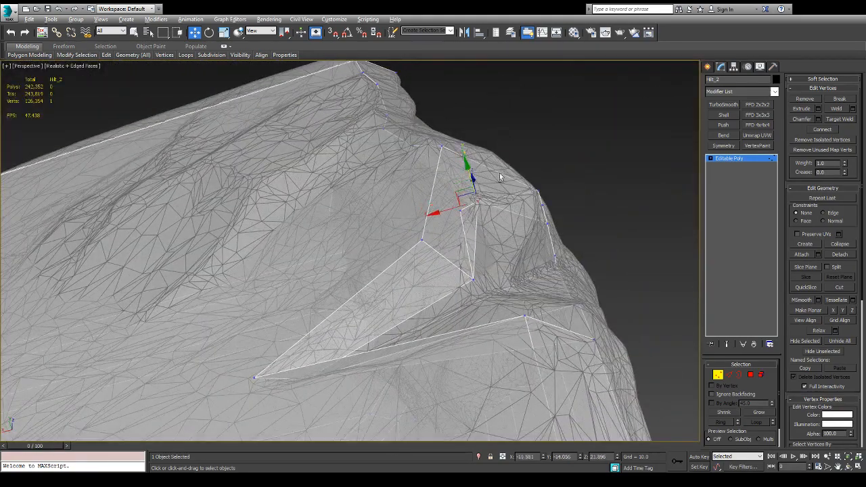
pyautogui.keyDown('alt'); pyautogui.moveTo(500, 174); pyautogui.dragTo(704, 225, button='middle'); pyautogui.keyUp('alt')
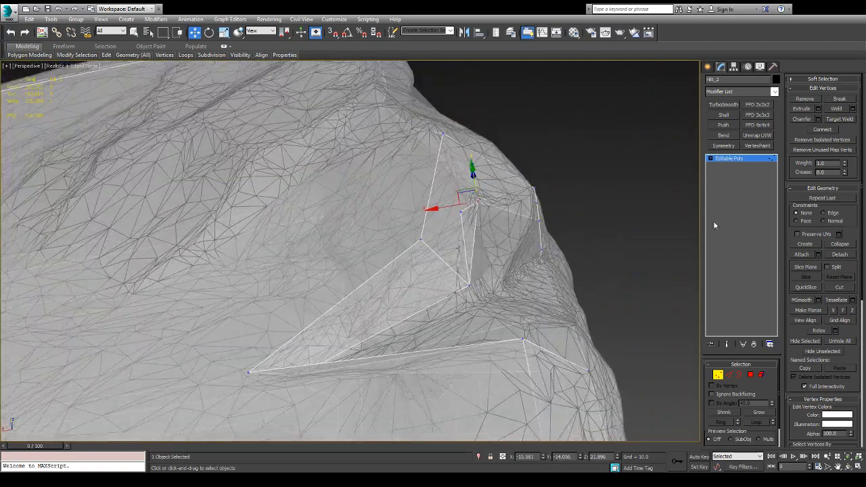
# - Target-weld the two adjacent upper inner vertices into one at the ridge position
pyautogui.click(842, 119)
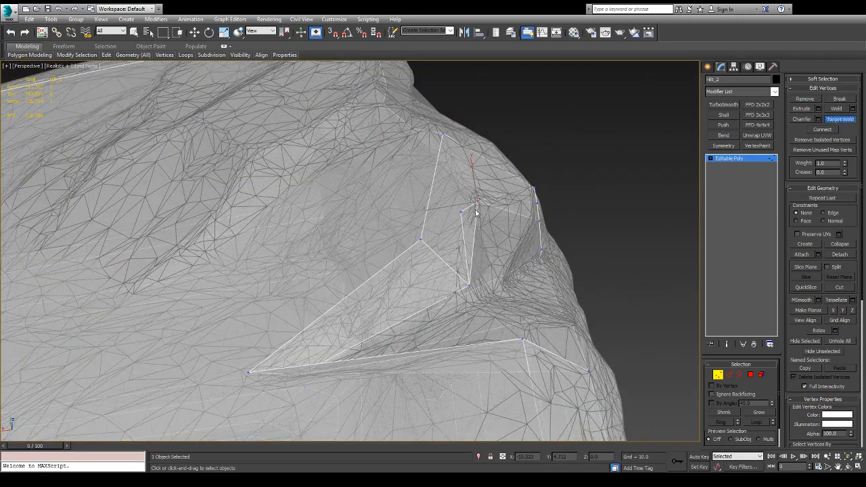
pyautogui.click(468, 287)
pyautogui.keyDown('alt'); pyautogui.moveTo(468, 287); pyautogui.dragTo(465, 210, button='middle'); pyautogui.keyUp('alt')
pyautogui.press('w')
# - Cut two edges joining the inner ridge vertex to the uppermost notch vertex and to the middle vertex on the side-face rim
pyautogui.click(839, 287)
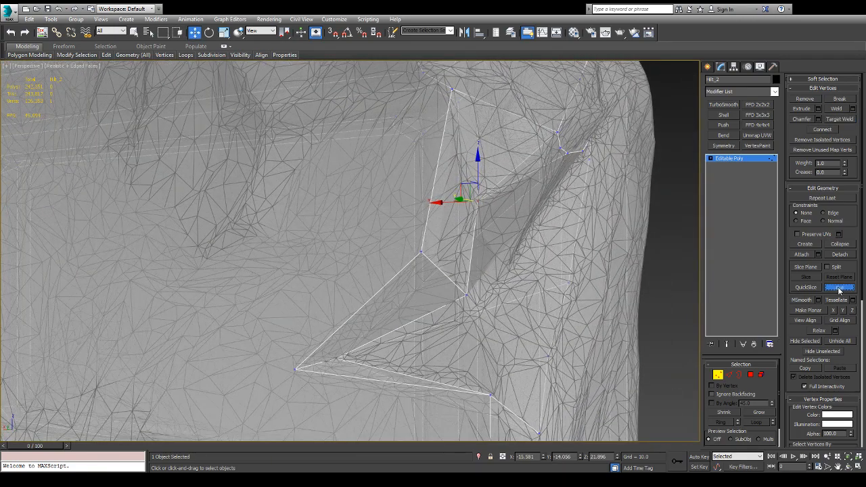
pyautogui.click(478, 200)
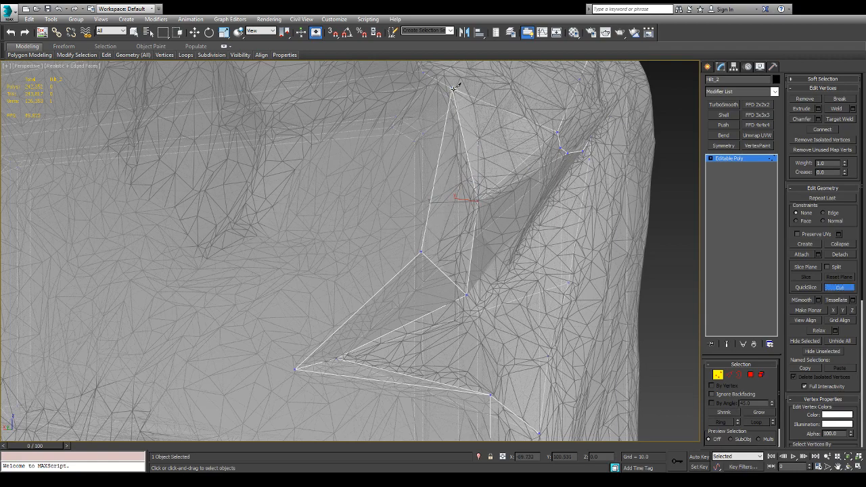
pyautogui.click(454, 89)
pyautogui.rightClick(474, 137)
pyautogui.keyDown('alt'); pyautogui.moveTo(509, 203); pyautogui.dragTo(419, 209, button='middle'); pyautogui.keyUp('alt')
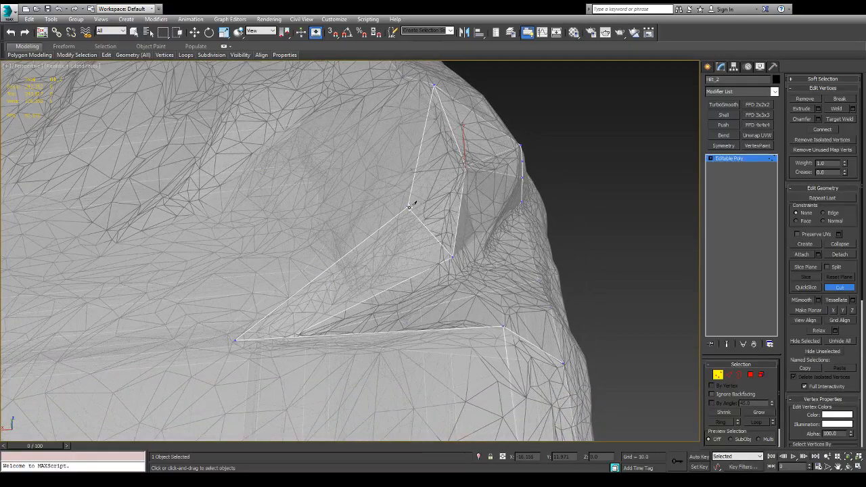
pyautogui.click(408, 207)
pyautogui.click(466, 167)
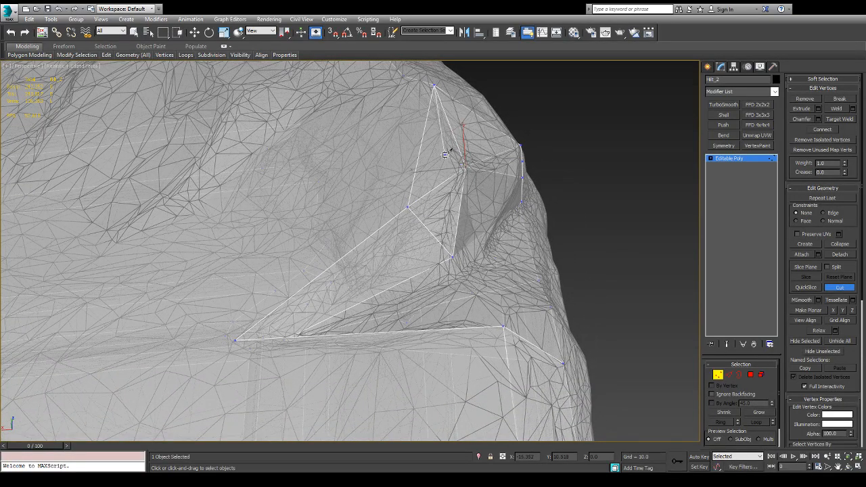
pyautogui.rightClick(456, 175)
# - Move the inner vertex below the ridge onto the high-poly crease, at about X -15.20, Y -14.55, Z 19.76
pyautogui.keyDown('alt'); pyautogui.moveTo(457, 177); pyautogui.dragTo(471, 220, button='middle'); pyautogui.keyUp('alt')
pyautogui.rightClick(473, 229)
pyautogui.click(474, 229)
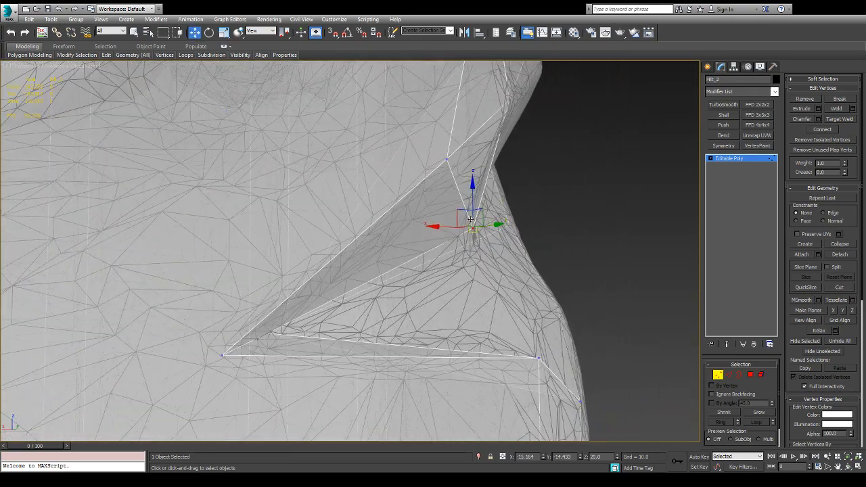
pyautogui.moveTo(470, 220)
pyautogui.mouseDown()
pyautogui.moveTo(452, 225)
pyautogui.moveTo(455, 217)
pyautogui.mouseUp()
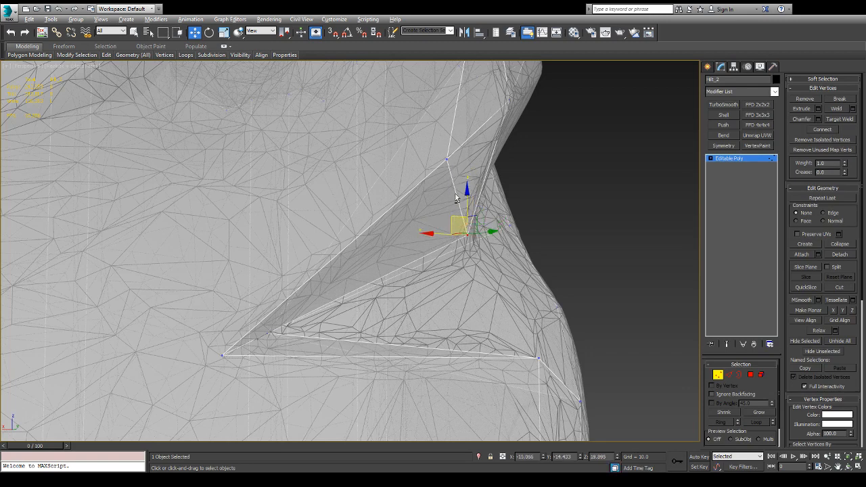
pyautogui.keyDown('alt'); pyautogui.moveTo(456, 197); pyautogui.dragTo(437, 265, button='middle'); pyautogui.keyUp('alt')
pyautogui.moveTo(466, 193)
pyautogui.mouseDown()
pyautogui.moveTo(465, 210)
pyautogui.moveTo(476, 207)
pyautogui.mouseUp()
pyautogui.keyDown('alt'); pyautogui.moveTo(476, 207); pyautogui.dragTo(549, 232, button='middle'); pyautogui.keyUp('alt')
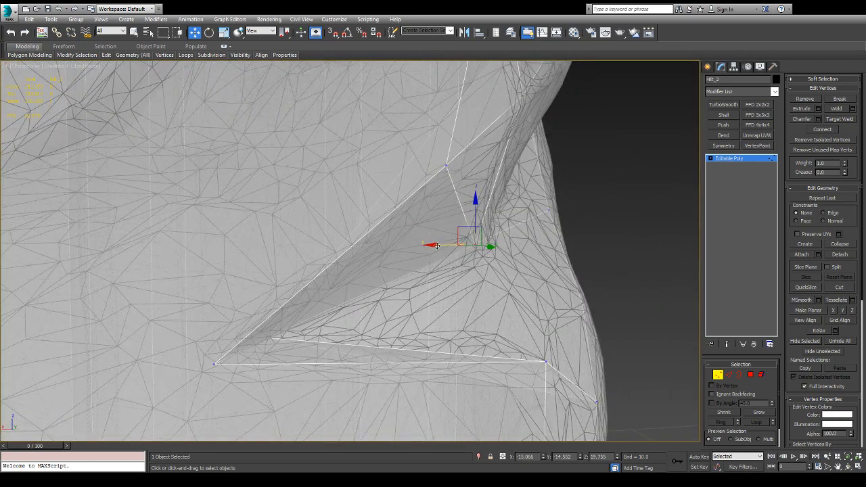
pyautogui.moveTo(437, 245); pyautogui.dragTo(447, 247)
pyautogui.keyDown('alt'); pyautogui.moveTo(482, 246); pyautogui.dragTo(455, 199, button='middle'); pyautogui.keyUp('alt')
# - Check the corner from several angles and fine-tune the same inner vertex to about Y -14.51, Z 19.67
pyautogui.scroll(-4, 455, 198)
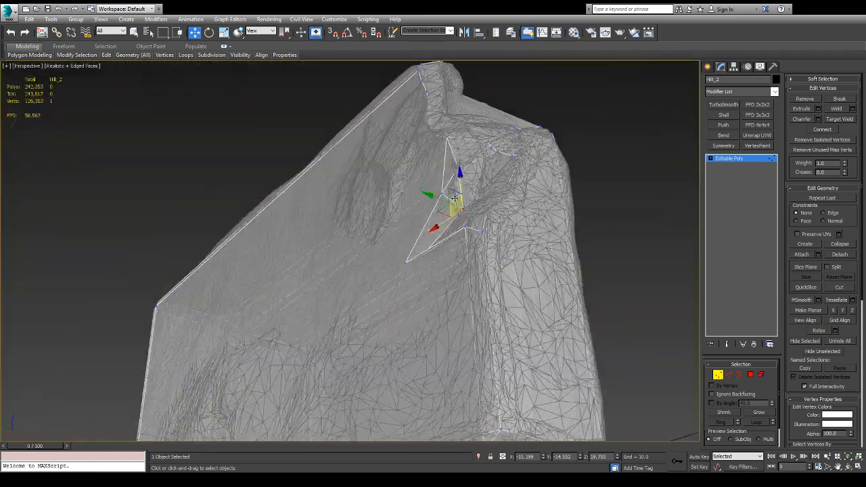
pyautogui.scroll(-5, 454, 199)
pyautogui.keyDown('alt'); pyautogui.moveTo(470, 136); pyautogui.dragTo(514, 221, button='middle'); pyautogui.keyUp('alt')
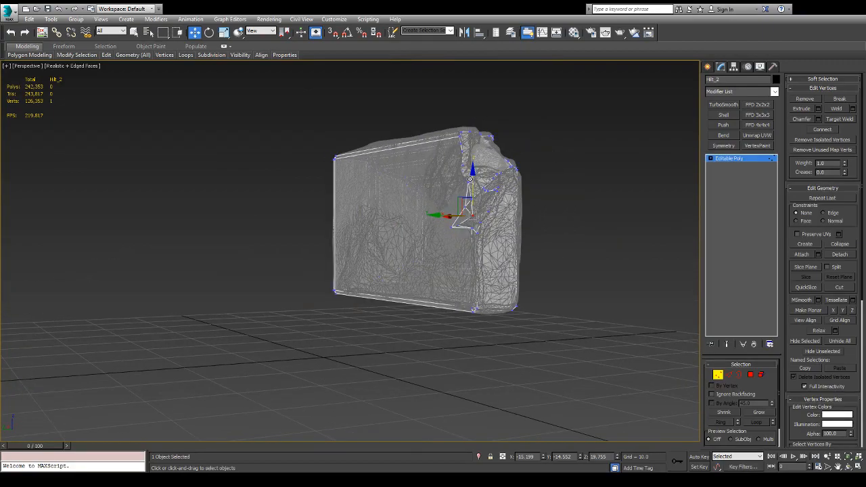
pyautogui.keyDown('alt'); pyautogui.moveTo(449, 209); pyautogui.dragTo(474, 144, button='middle'); pyautogui.keyUp('alt')
pyautogui.scroll(9, 476, 213)
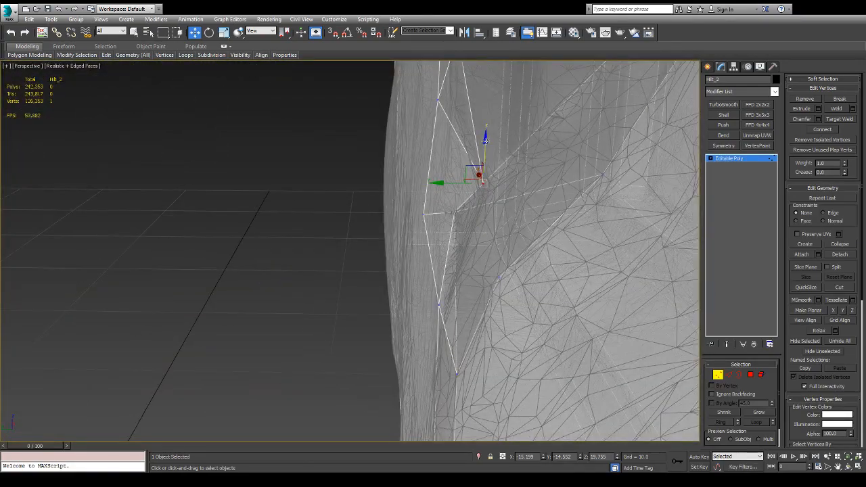
pyautogui.keyDown('alt'); pyautogui.moveTo(474, 191); pyautogui.dragTo(513, 158, button='middle'); pyautogui.keyUp('alt')
pyautogui.keyDown('alt'); pyautogui.moveTo(427, 242); pyautogui.dragTo(365, 236, button='middle'); pyautogui.keyUp('alt')
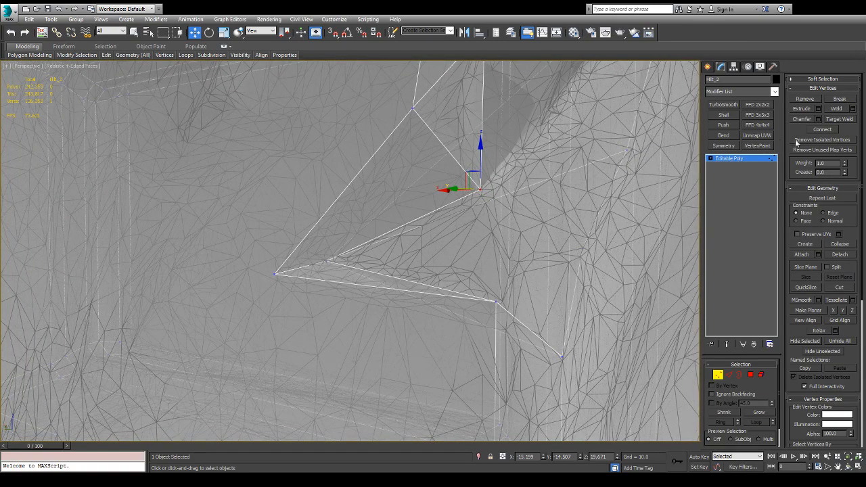
# - Shift the vertex deep in the side-face notch along X to about -14.30
pyautogui.click(842, 286)
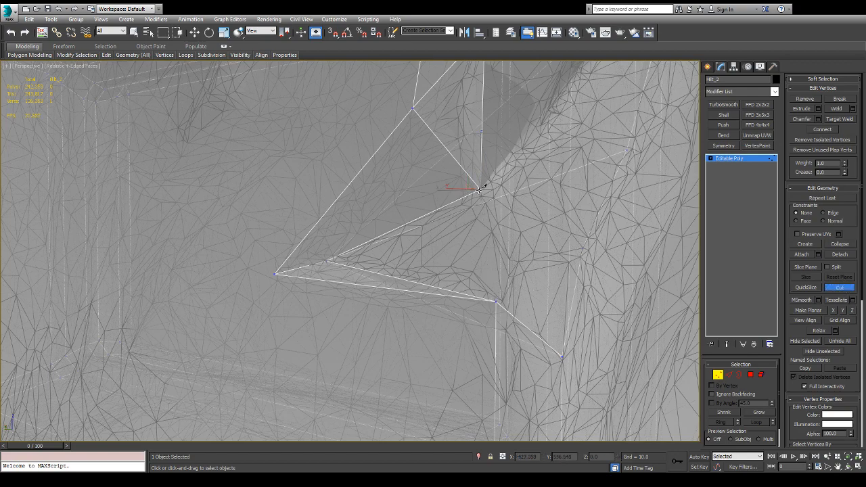
pyautogui.press('w')
pyautogui.keyDown('alt'); pyautogui.moveTo(503, 244); pyautogui.dragTo(472, 255, button='middle'); pyautogui.keyUp('alt')
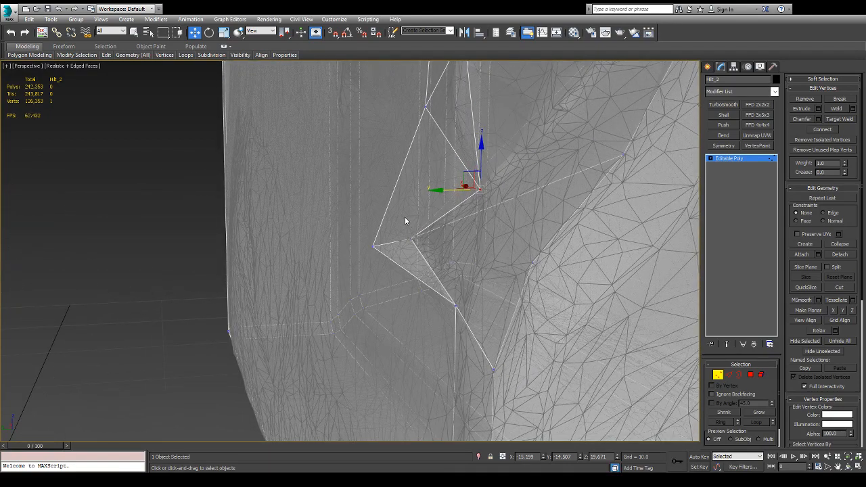
pyautogui.keyDown('alt'); pyautogui.moveTo(419, 241); pyautogui.dragTo(396, 239, button='middle'); pyautogui.keyUp('alt')
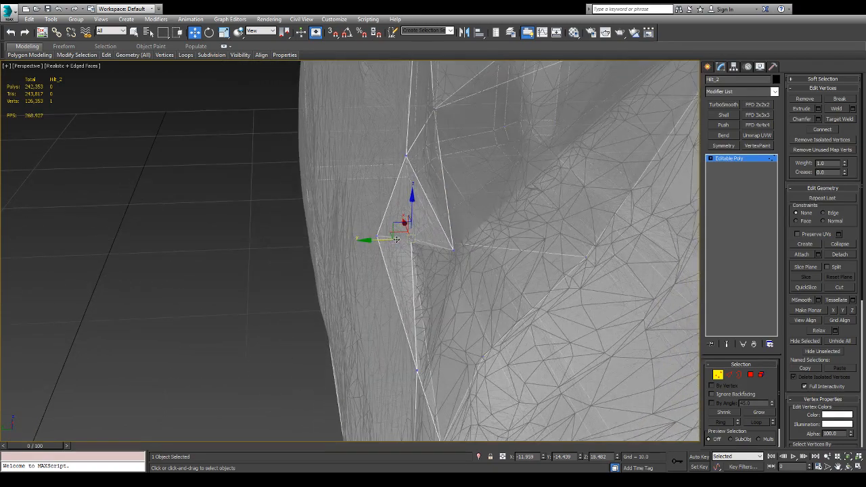
pyautogui.moveTo(404, 225); pyautogui.dragTo(409, 244)
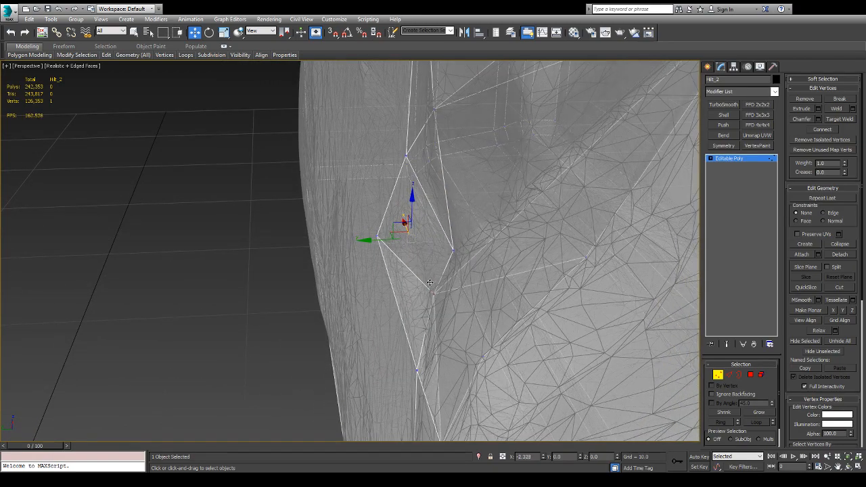
pyautogui.keyDown('alt'); pyautogui.moveTo(425, 271); pyautogui.dragTo(486, 242, button='middle'); pyautogui.keyUp('alt')
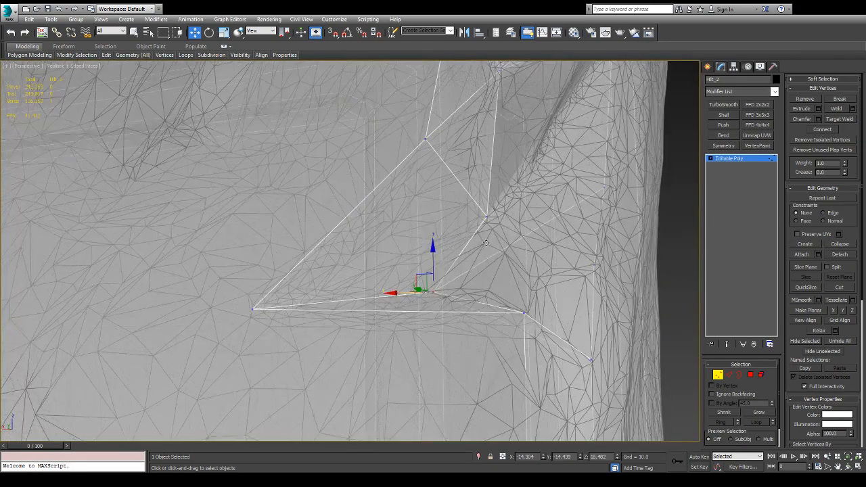
# - Remove the edge between the shifted notch vertex and the inner vertex above it, keeping the surrounding faces
pyautogui.press('2')
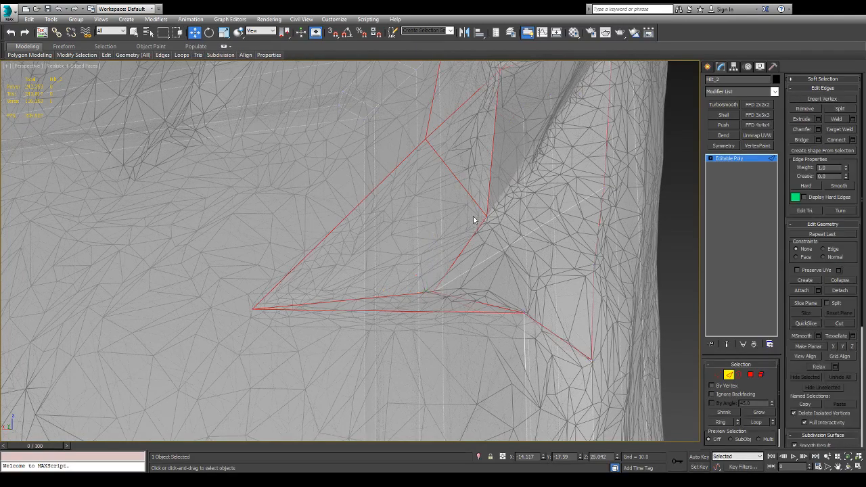
pyautogui.click(477, 230)
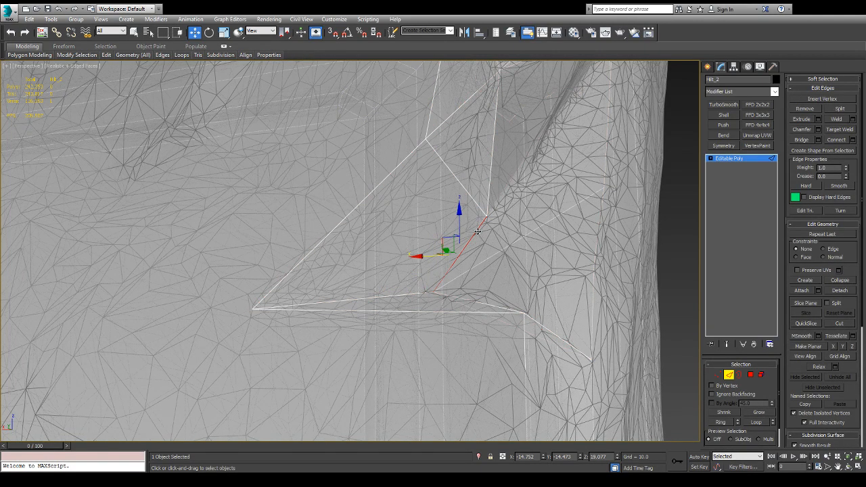
pyautogui.press('Delete')
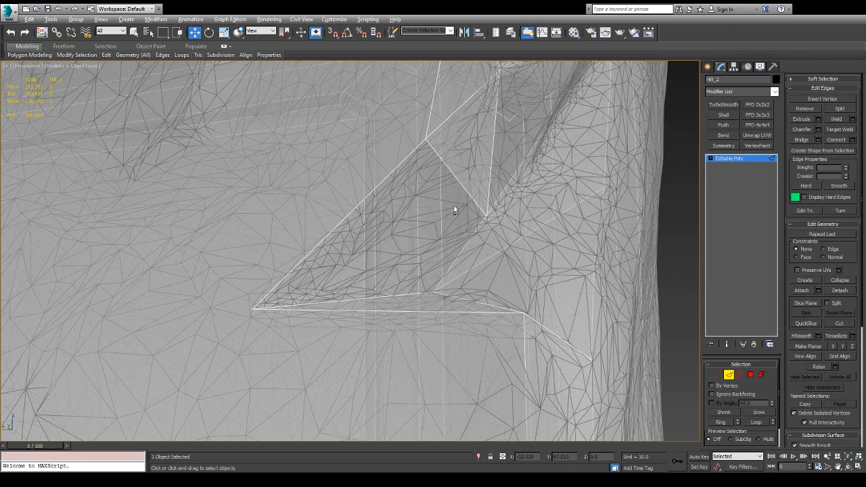
pyautogui.keyDown('alt'); pyautogui.moveTo(454, 207); pyautogui.dragTo(447, 242, button='middle'); pyautogui.keyUp('alt')
pyautogui.click(455, 200)
pyautogui.press('BackSpace')
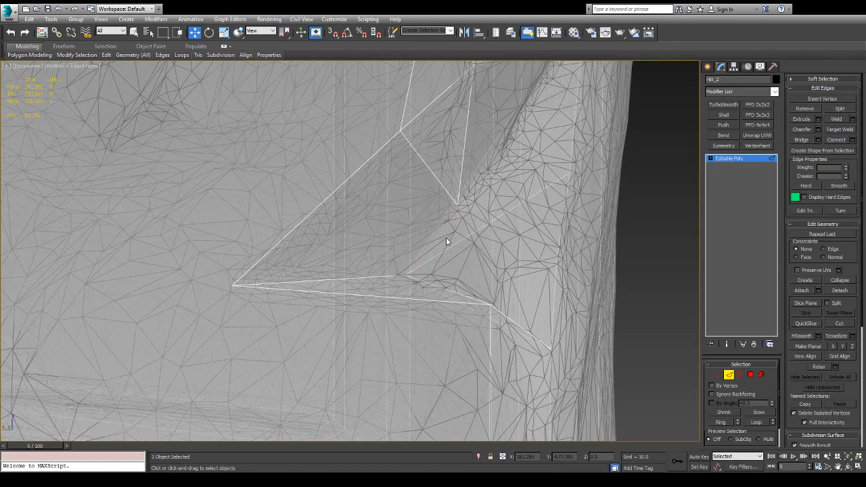
# - Slide the shifted notch vertex farther along X toward the guard's end face, to about X -16.13
pyautogui.keyDown('alt'); pyautogui.moveTo(457, 245); pyautogui.dragTo(343, 279, button='middle'); pyautogui.keyUp('alt')
pyautogui.press('1')
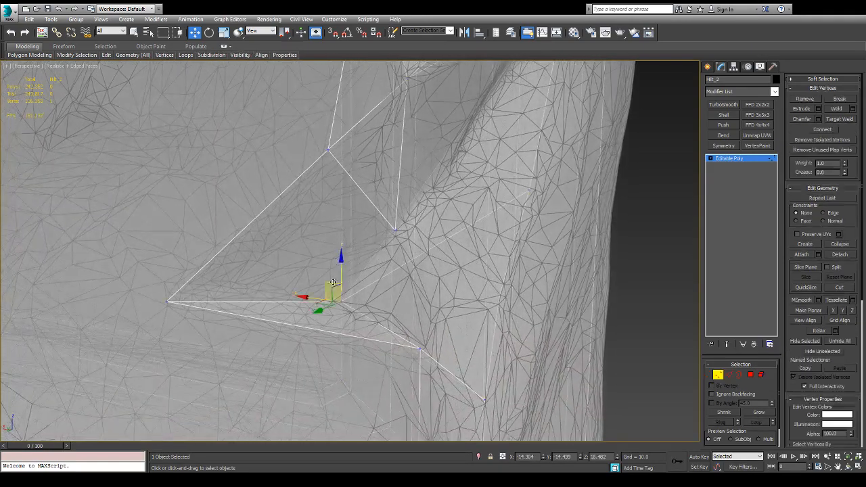
pyautogui.moveTo(309, 297); pyautogui.dragTo(415, 295)
pyautogui.click(417, 300)
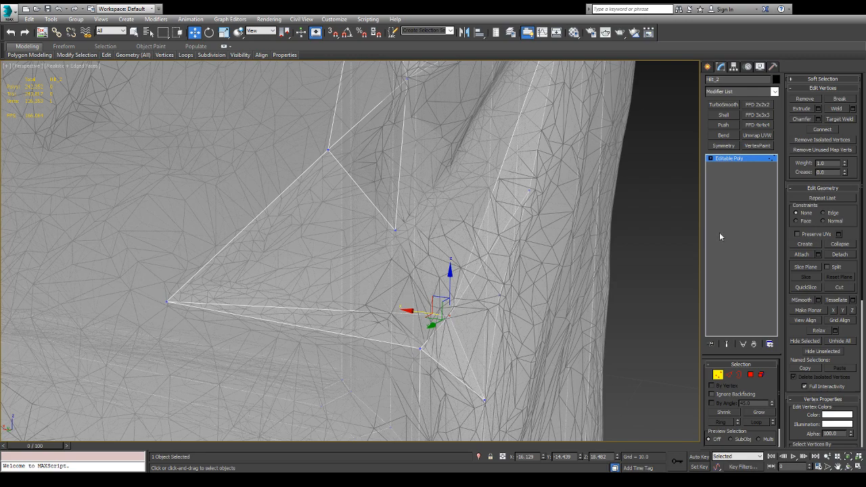
# - Cut from the notch's lower rim corner vertex up to the inner vertex above, crossing the shifted vertex's edge
pyautogui.click(840, 287)
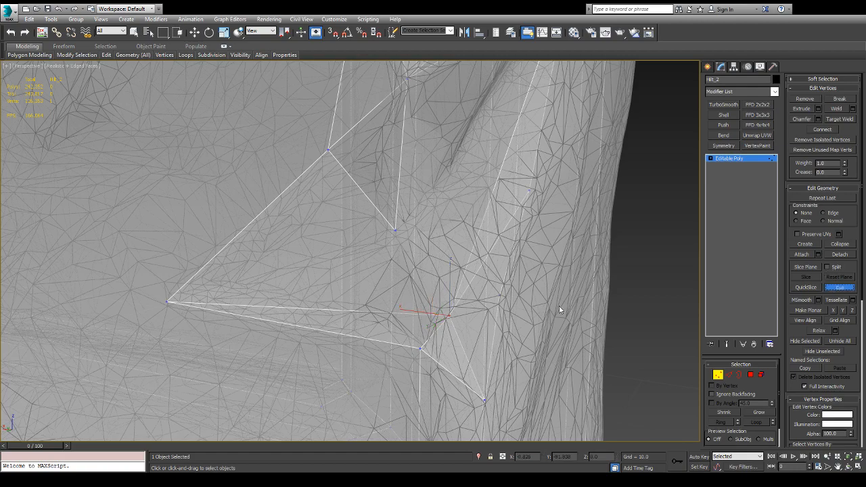
pyautogui.click(420, 349)
pyautogui.click(396, 230)
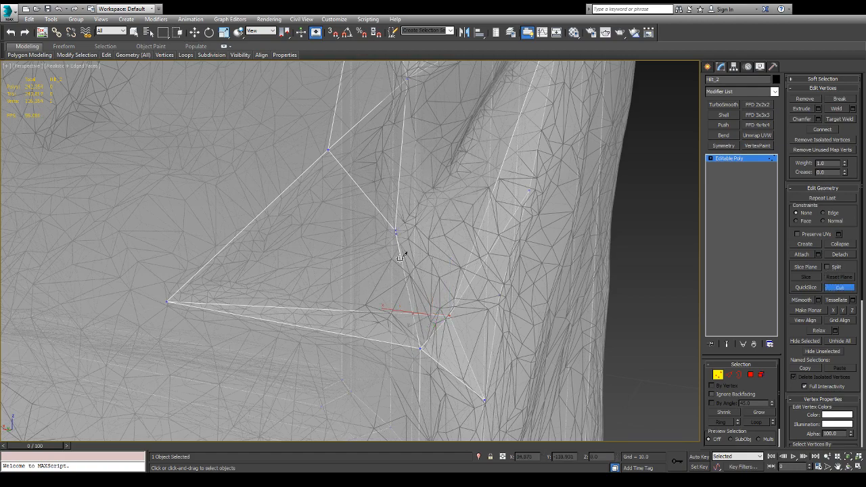
pyautogui.rightClick(398, 264)
pyautogui.keyDown('alt'); pyautogui.moveTo(368, 281); pyautogui.dragTo(456, 357, button='middle'); pyautogui.keyUp('alt')
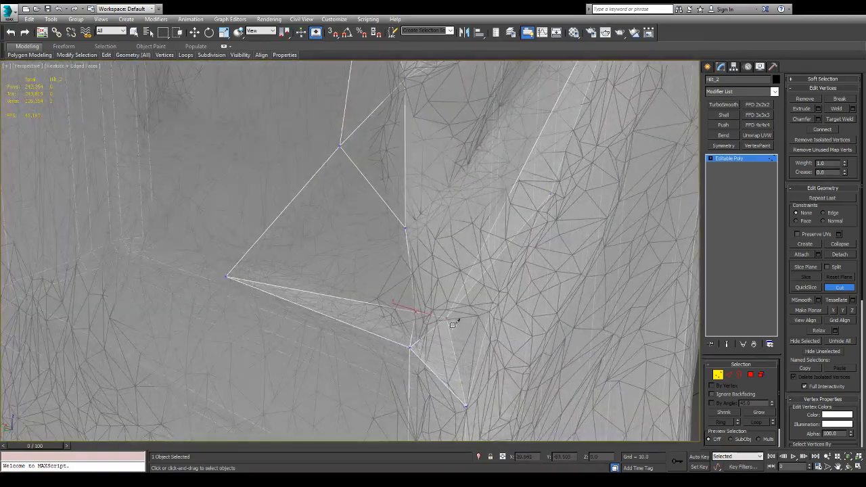
# - Remove the shifted vertex near the end face without leaving a hole in the surrounding faces
pyautogui.press('w')
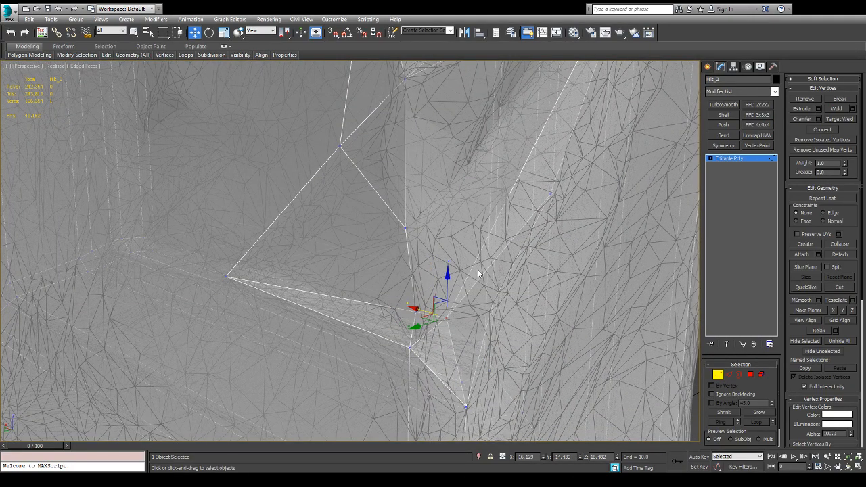
pyautogui.click(473, 278)
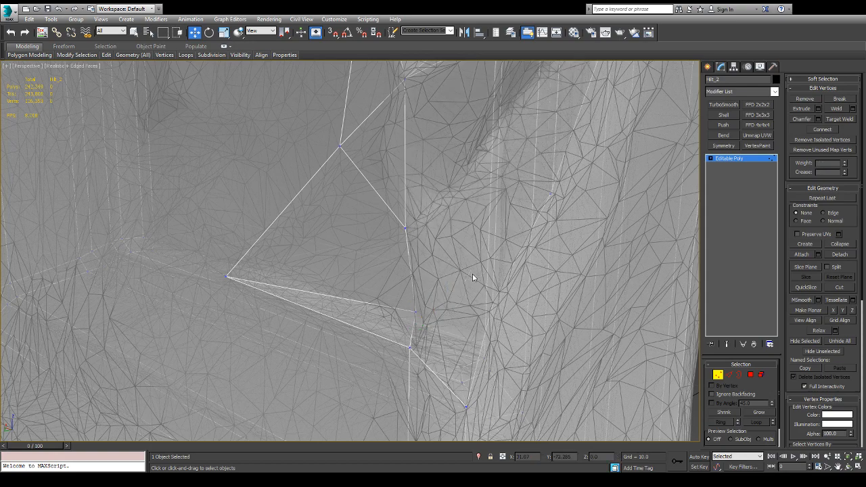
pyautogui.hotkey('ctrl', 'z')
pyautogui.hotkey('ctrl', 'z')
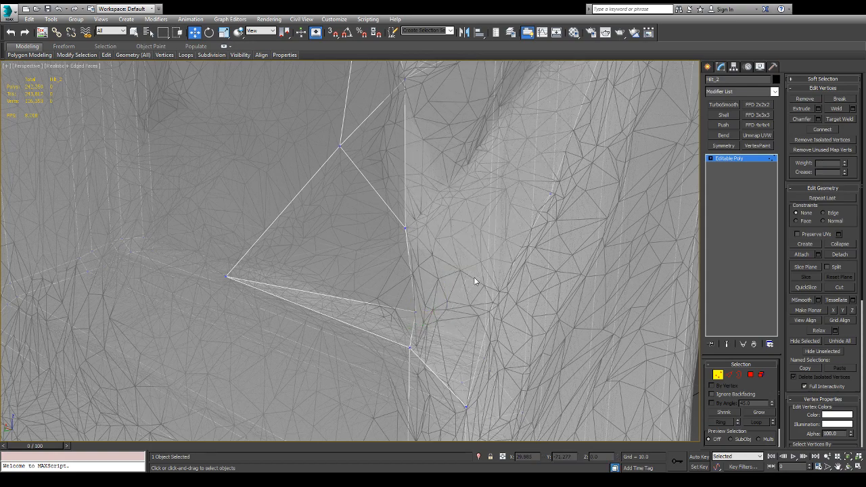
# - Move the vertex created by the cut deep into the side-face notch, at about X -11.70, Y -14.38, Z 18.46
pyautogui.scroll(-4, 428, 260)
pyautogui.scroll(3, 416, 252)
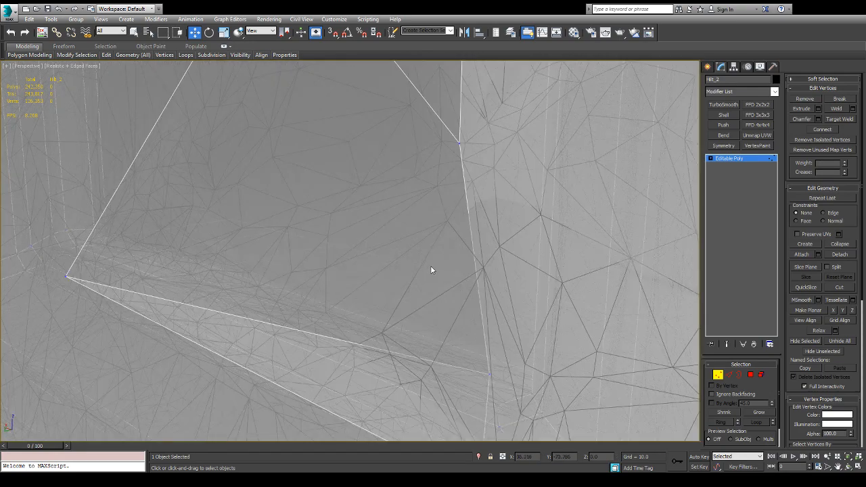
pyautogui.scroll(-2, 446, 312)
pyautogui.click(451, 304)
pyautogui.moveTo(435, 298); pyautogui.dragTo(265, 261)
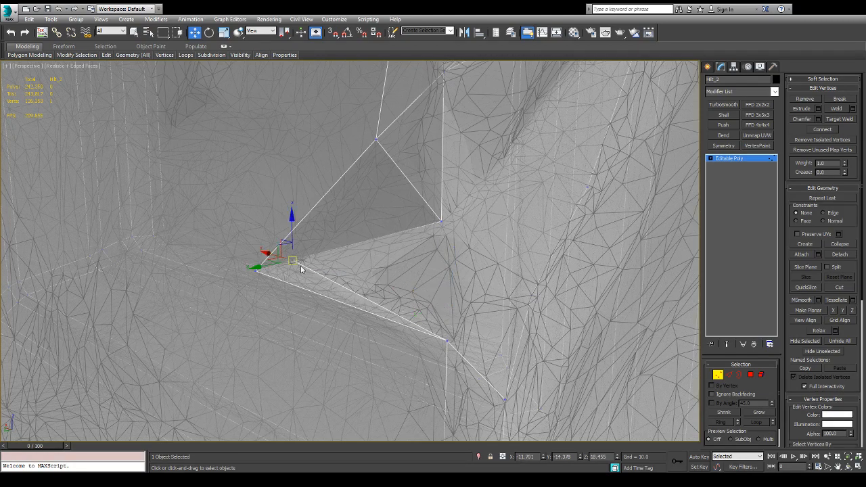
pyautogui.keyDown('alt'); pyautogui.moveTo(301, 266); pyautogui.dragTo(268, 254, button='middle'); pyautogui.keyUp('alt')
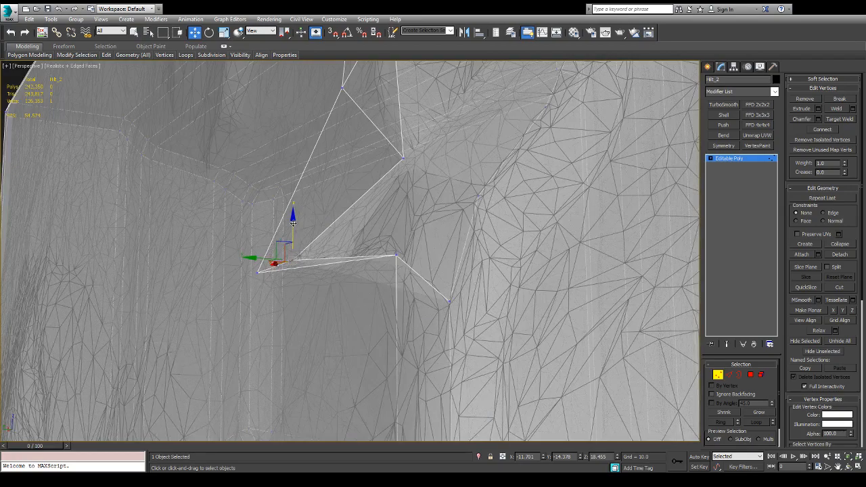
# - Cut edges from the inner vertex above the notch to the lower outer vertex and to the notch's lower rim corner
pyautogui.keyDown('alt'); pyautogui.moveTo(293, 222); pyautogui.dragTo(563, 218, button='middle'); pyautogui.keyUp('alt')
pyautogui.click(415, 308)
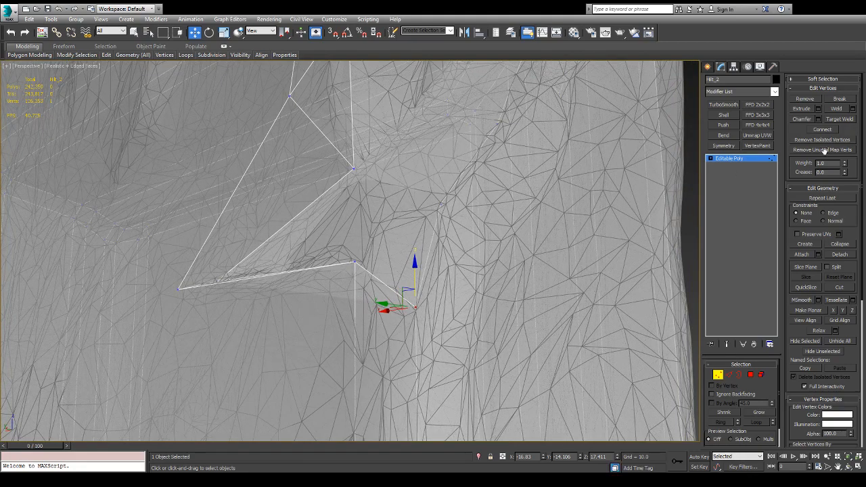
pyautogui.click(841, 288)
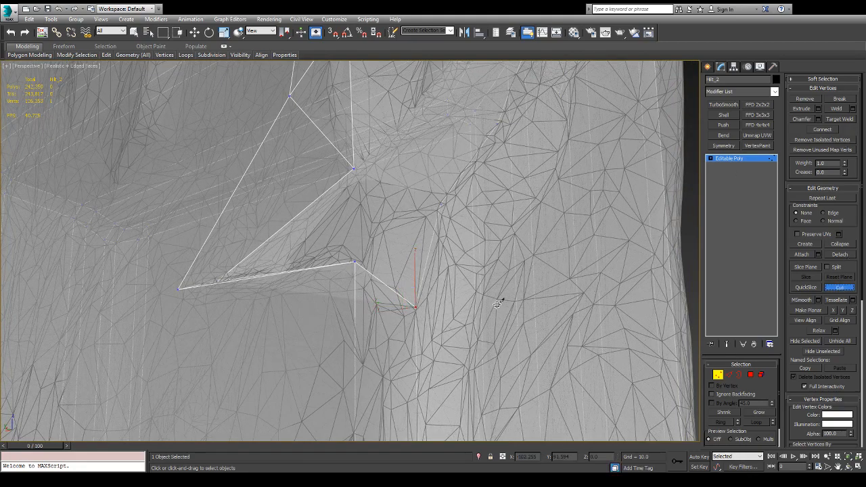
pyautogui.click(415, 307)
pyautogui.click(353, 169)
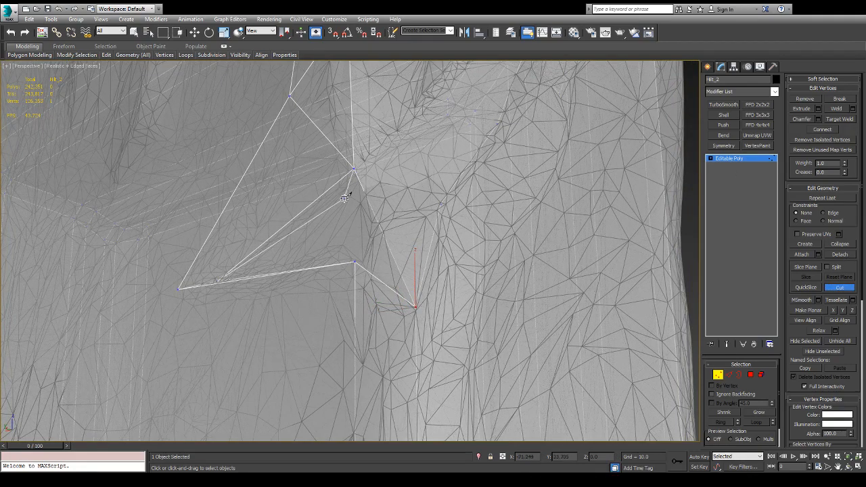
pyautogui.keyDown('alt'); pyautogui.moveTo(344, 198); pyautogui.dragTo(363, 255, button='middle'); pyautogui.keyUp('alt')
pyautogui.click(366, 253)
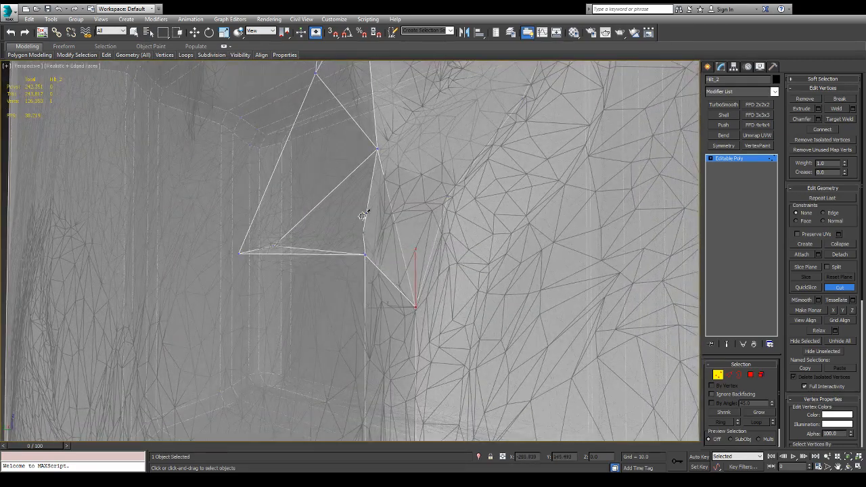
# - Complete the cut between the notch's lower rim corner and the rim vertex directly above it
pyautogui.click(377, 148)
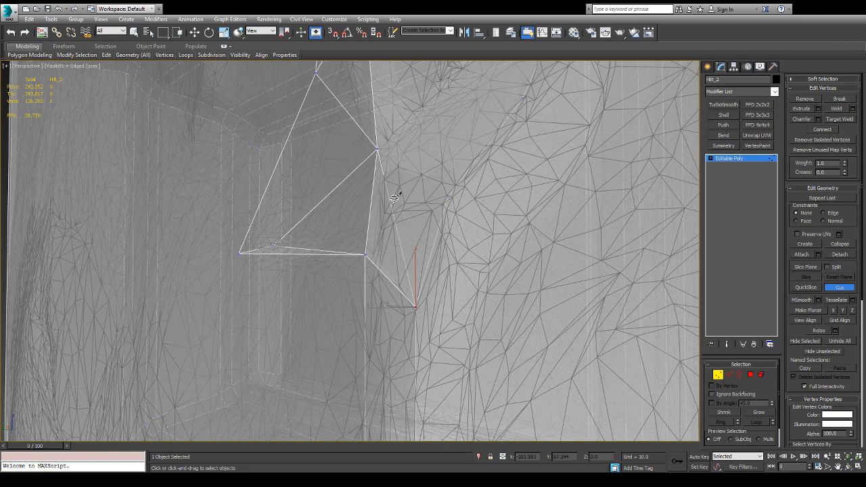
pyautogui.keyDown('alt'); pyautogui.moveTo(347, 184); pyautogui.dragTo(356, 307, button='middle'); pyautogui.keyUp('alt')
pyautogui.scroll(5, 344, 294)
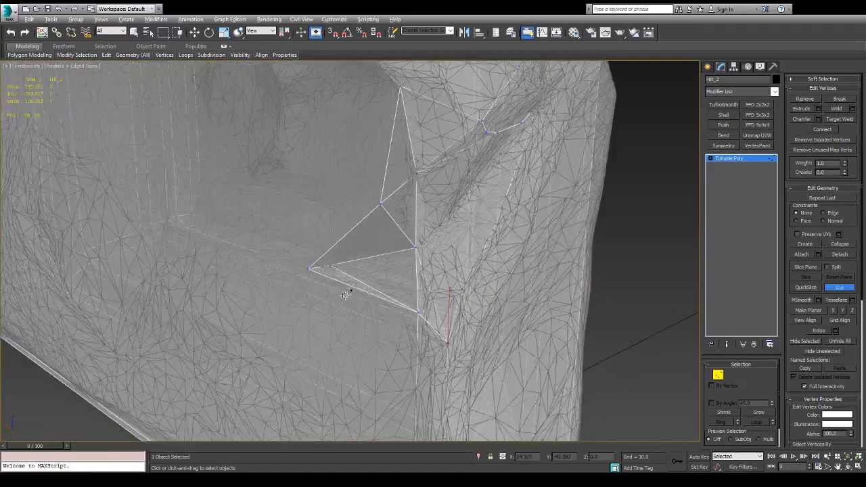
# - Shift the notch's inner rim tip vertex along Y and move the adjacent deep vertex to about X -12.00
pyautogui.press('w')
pyautogui.keyDown('alt'); pyautogui.moveTo(350, 246); pyautogui.dragTo(456, 207, button='middle'); pyautogui.keyUp('alt')
pyautogui.click(353, 308)
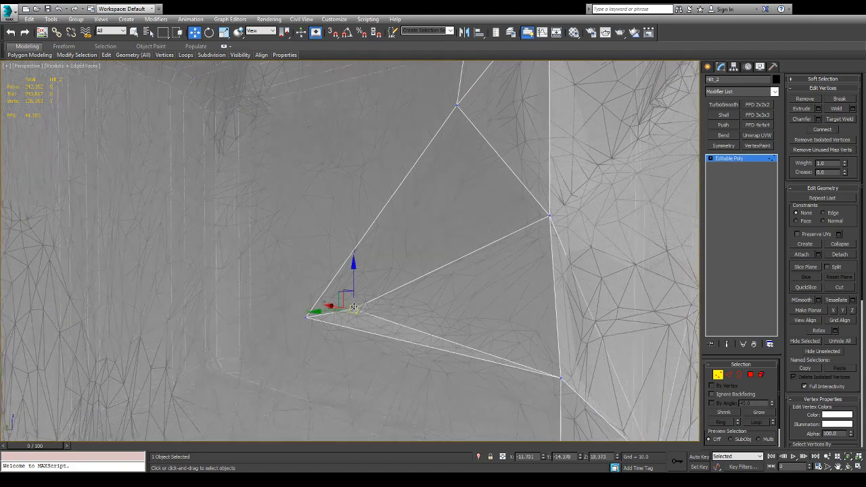
pyautogui.keyDown('alt'); pyautogui.moveTo(352, 309); pyautogui.dragTo(332, 317, button='middle'); pyautogui.keyUp('alt')
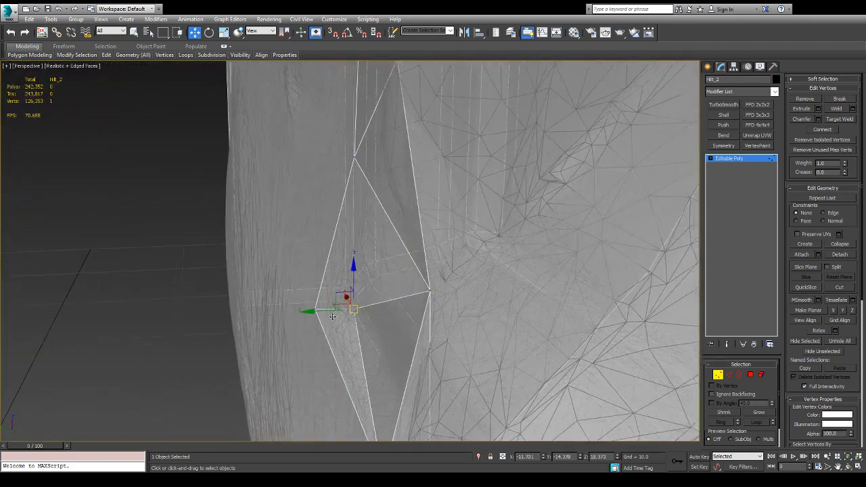
pyautogui.click(315, 310)
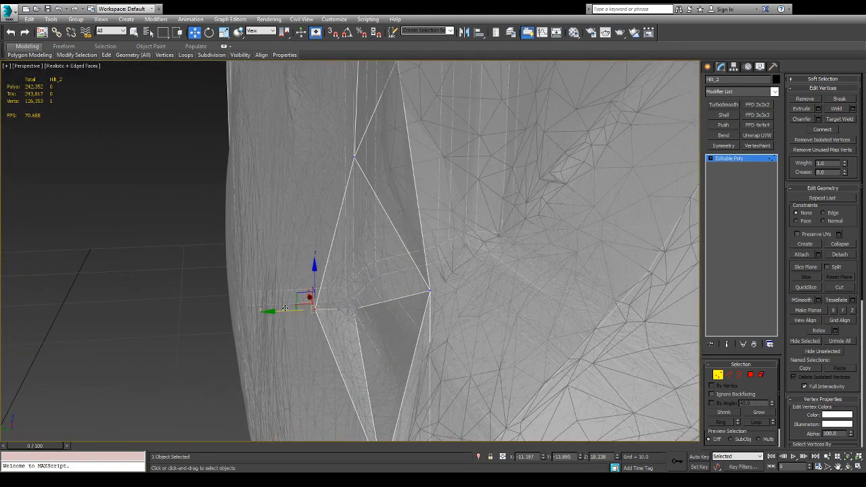
pyautogui.moveTo(285, 309); pyautogui.dragTo(301, 313)
pyautogui.keyDown('alt'); pyautogui.moveTo(358, 323); pyautogui.dragTo(393, 273, button='middle'); pyautogui.keyUp('alt')
pyautogui.moveTo(328, 318); pyautogui.dragTo(349, 316)
pyautogui.keyDown('alt'); pyautogui.moveTo(362, 314); pyautogui.dragTo(415, 308, button='middle'); pyautogui.keyUp('alt')
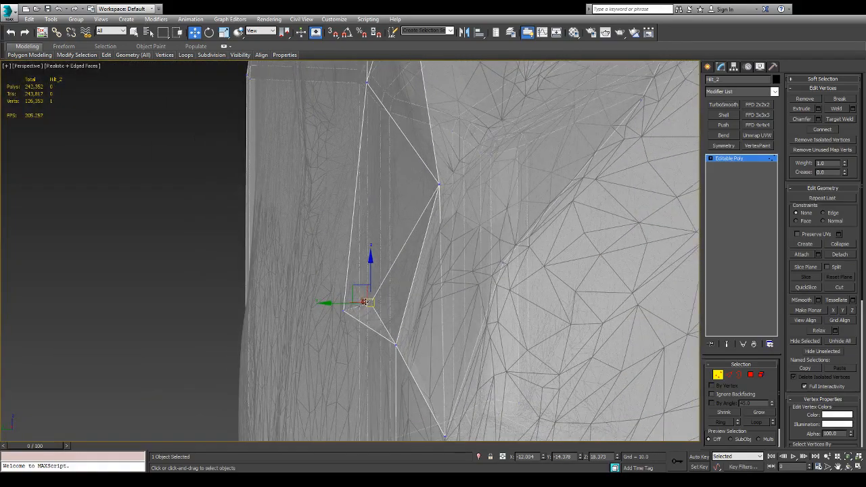
pyautogui.keyDown('alt'); pyautogui.moveTo(345, 305); pyautogui.dragTo(424, 277, button='middle'); pyautogui.keyUp('alt')
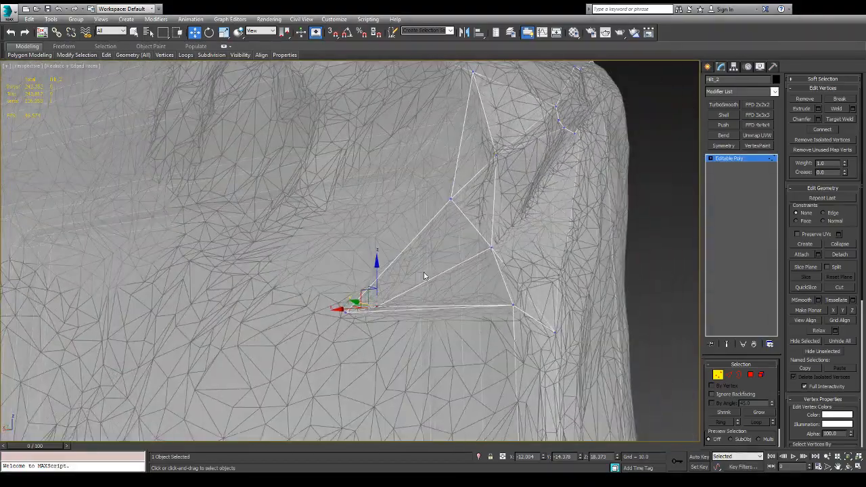
# - Cut an edge from the deep notch vertex to the inner vertex above the notch
pyautogui.click(840, 288)
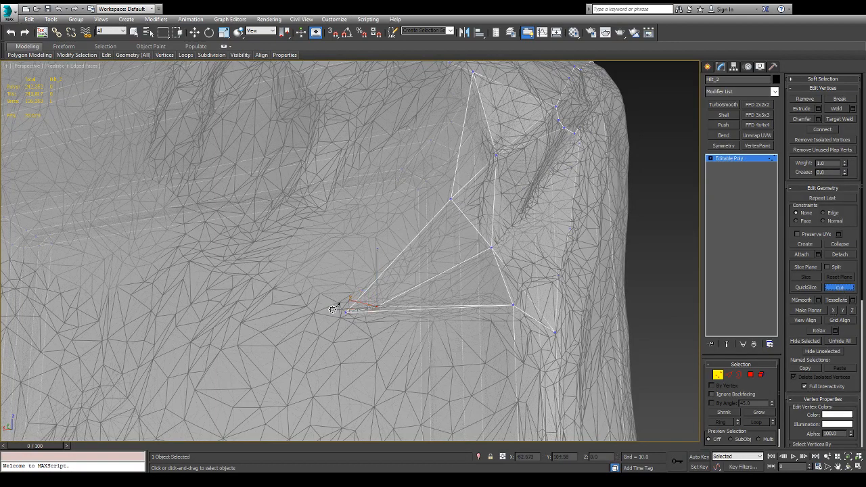
pyautogui.click(377, 306)
pyautogui.click(451, 199)
pyautogui.rightClick(452, 198)
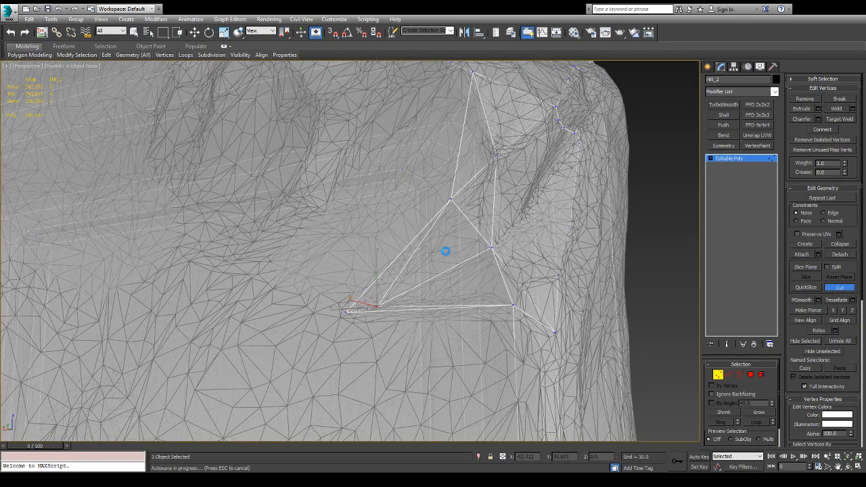
pyautogui.keyDown('alt'); pyautogui.moveTo(433, 265); pyautogui.dragTo(350, 314, button='middle'); pyautogui.keyUp('alt')
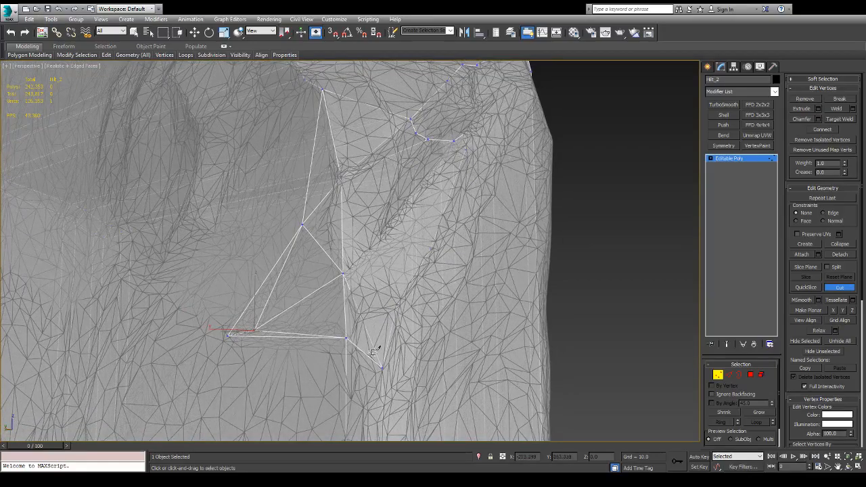
# - Move the outer vertex beside the notch's lower rim corner to about X -16.83, Y -14.10, Z 17.68
pyautogui.press('w')
pyautogui.keyDown('alt'); pyautogui.moveTo(373, 355); pyautogui.dragTo(369, 299, button='middle'); pyautogui.keyUp('alt')
pyautogui.click(359, 268)
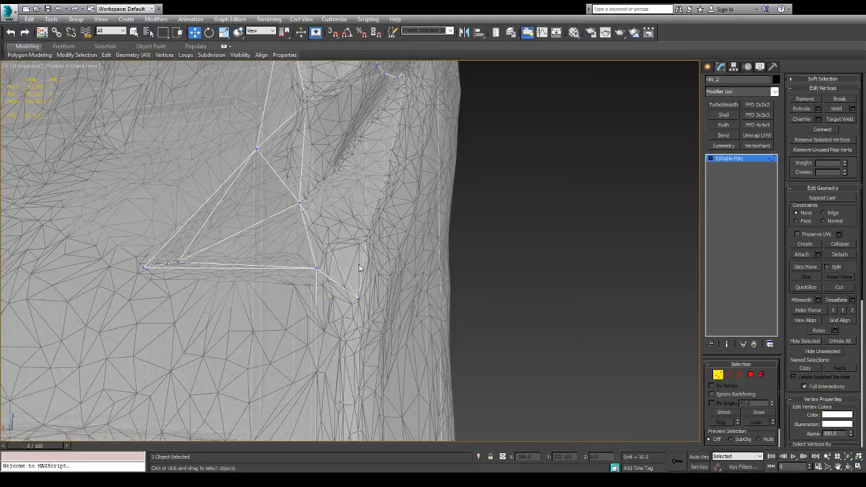
pyautogui.click(359, 300)
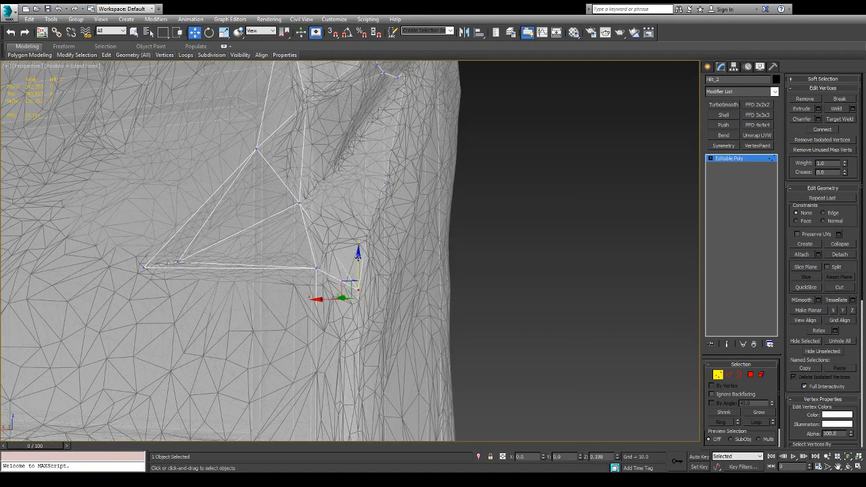
pyautogui.keyDown('alt'); pyautogui.moveTo(358, 292); pyautogui.dragTo(323, 252, button='middle'); pyautogui.keyUp('alt')
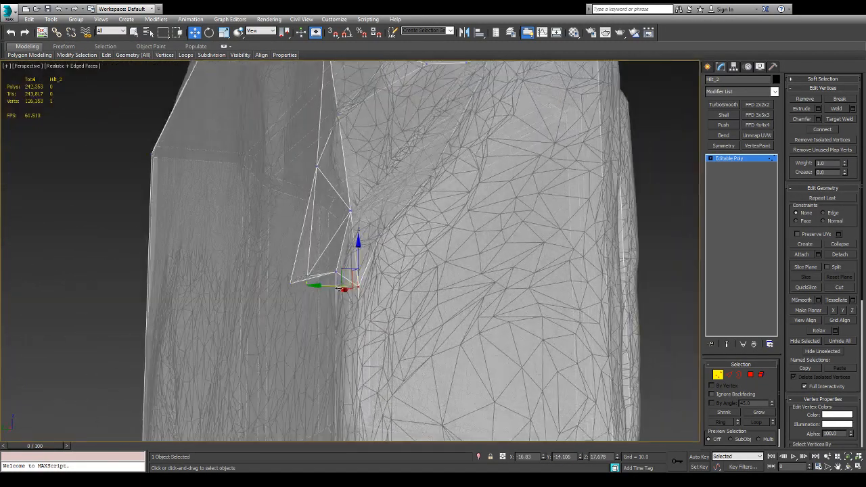
pyautogui.moveTo(386, 240)
pyautogui.keyDown('alt'); pyautogui.mouseDown(button='middle')
pyautogui.moveTo(414, 222)
pyautogui.moveTo(421, 251)
pyautogui.moveTo(387, 226)
pyautogui.moveTo(389, 196)
pyautogui.moveTo(394, 208)
pyautogui.moveTo(377, 225)
pyautogui.mouseUp(button='middle'); pyautogui.keyUp('alt')
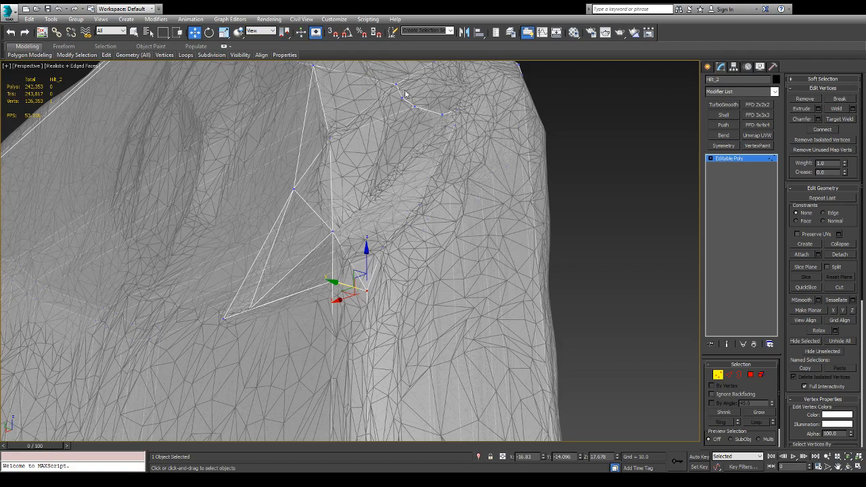
pyautogui.keyDown('alt'); pyautogui.moveTo(427, 154); pyautogui.dragTo(314, 219, button='middle'); pyautogui.keyUp('alt')
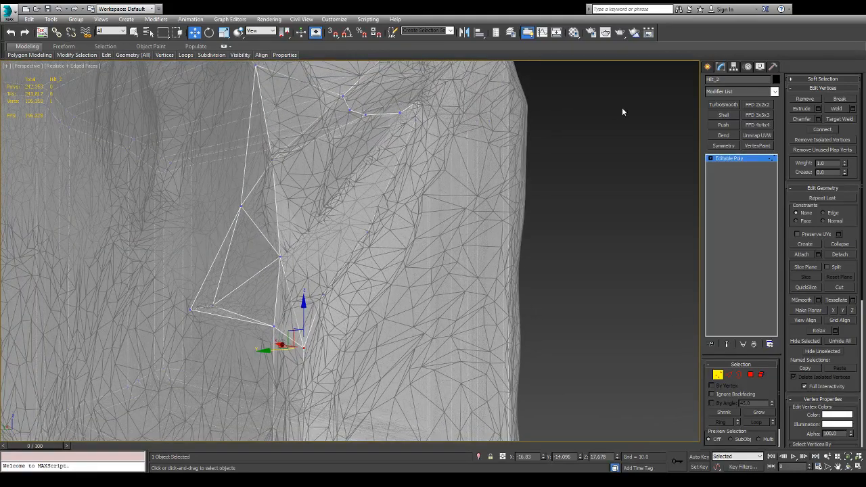
# - Cut edges across the end face from the rim vertices above the notch, reaching the start of the jagged break line
pyautogui.click(840, 289)
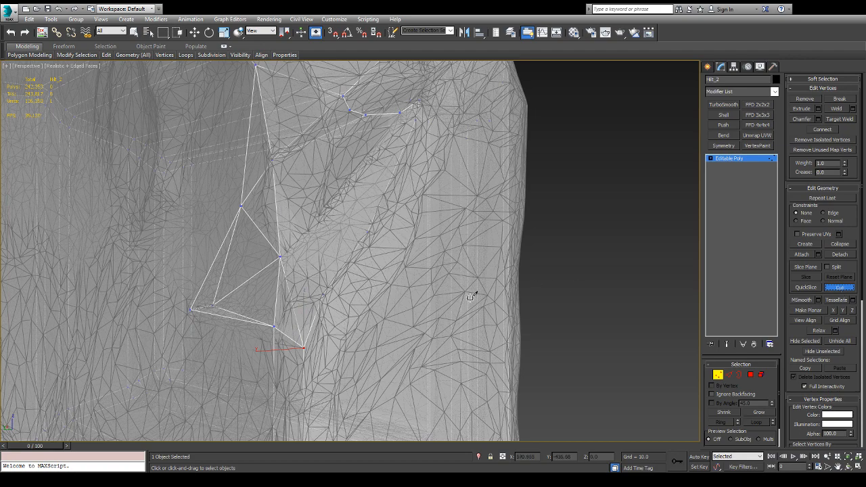
pyautogui.click(279, 256)
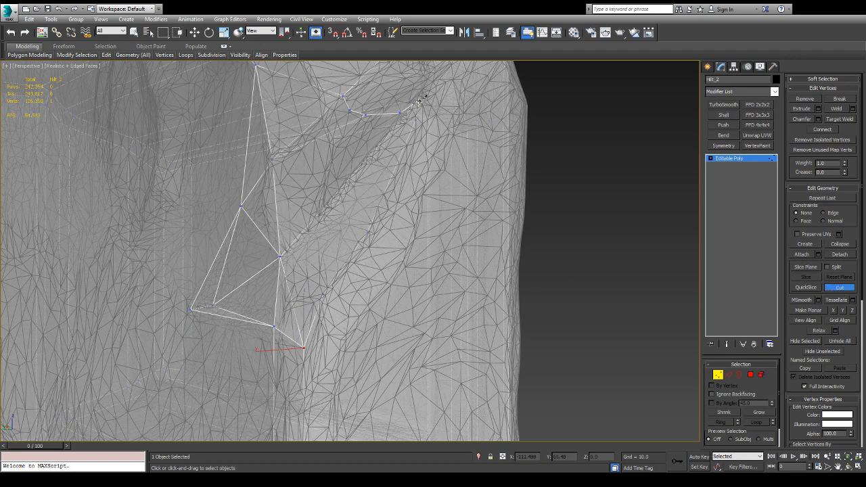
pyautogui.keyDown('alt'); pyautogui.moveTo(331, 228); pyautogui.dragTo(322, 299, button='middle'); pyautogui.keyUp('alt')
pyautogui.keyDown('alt'); pyautogui.moveTo(317, 217); pyautogui.dragTo(360, 258, button='middle'); pyautogui.keyUp('alt')
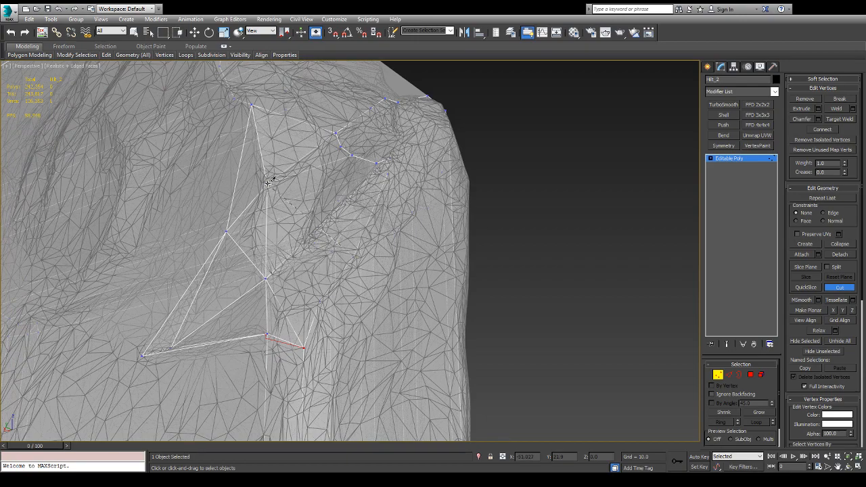
pyautogui.keyDown('alt'); pyautogui.moveTo(317, 203); pyautogui.dragTo(306, 233, button='middle'); pyautogui.keyUp('alt')
pyautogui.scroll(3, 302, 184)
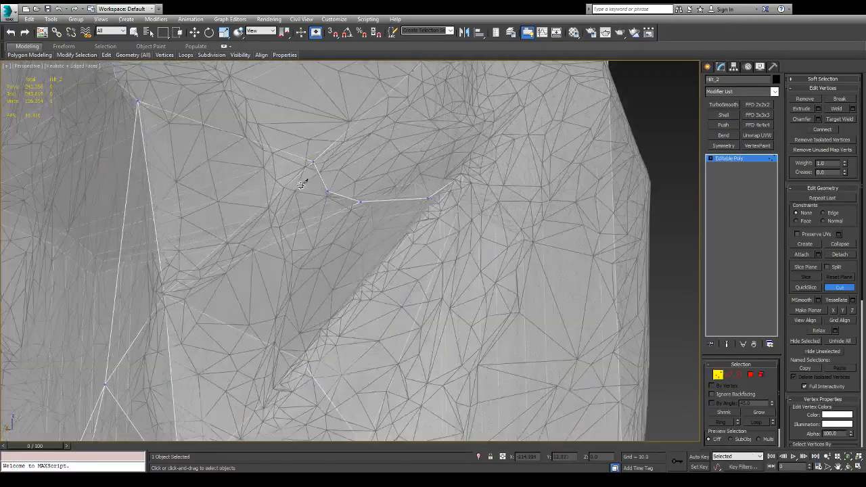
# - Move the first vertex of the end face's break line to about X -16.79, Y -14.78, Z 22.76
pyautogui.press('w')
pyautogui.keyDown('alt'); pyautogui.moveTo(312, 162); pyautogui.dragTo(373, 210, button='middle'); pyautogui.keyUp('alt')
pyautogui.moveTo(312, 129); pyautogui.dragTo(285, 235)
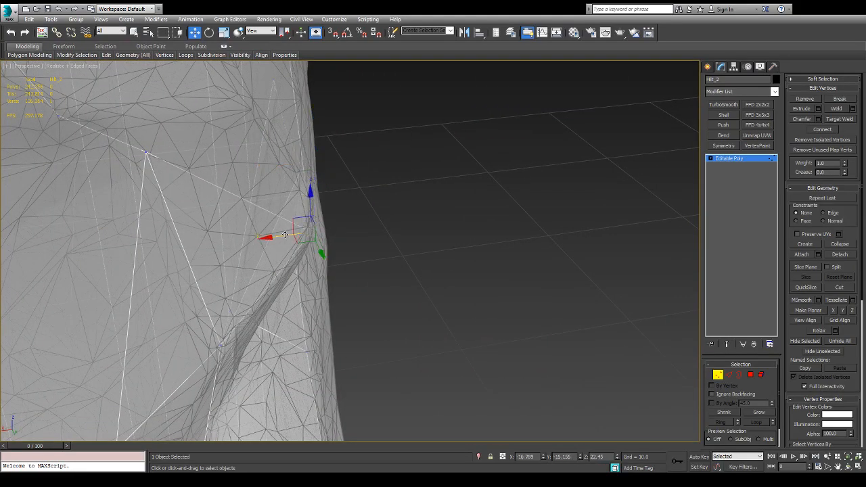
pyautogui.keyDown('alt'); pyautogui.moveTo(285, 235); pyautogui.dragTo(190, 202, button='middle'); pyautogui.keyUp('alt')
pyautogui.moveTo(315, 224); pyautogui.dragTo(299, 216)
pyautogui.keyDown('alt'); pyautogui.moveTo(298, 217); pyautogui.dragTo(294, 171, button='middle'); pyautogui.keyUp('alt')
pyautogui.moveTo(286, 157); pyautogui.dragTo(285, 161)
pyautogui.keyDown('alt'); pyautogui.moveTo(285, 161); pyautogui.dragTo(279, 215, button='middle'); pyautogui.keyUp('alt')
pyautogui.moveTo(274, 183); pyautogui.dragTo(262, 190)
pyautogui.keyDown('alt'); pyautogui.moveTo(263, 189); pyautogui.dragTo(369, 249, button='middle'); pyautogui.keyUp('alt')
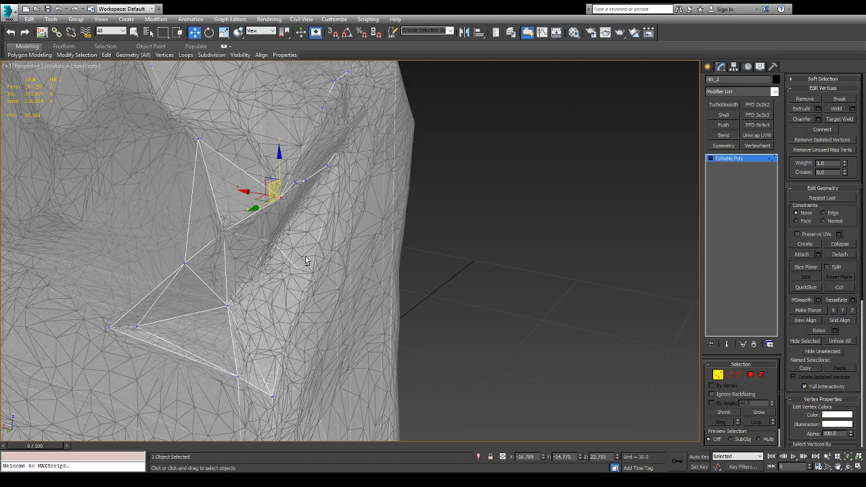
# - Examine the reshaped notch on the isolated low-poly guard and against the whole dagger
pyautogui.keyDown('alt'); pyautogui.moveTo(305, 260); pyautogui.dragTo(303, 293, button='middle'); pyautogui.keyUp('alt')
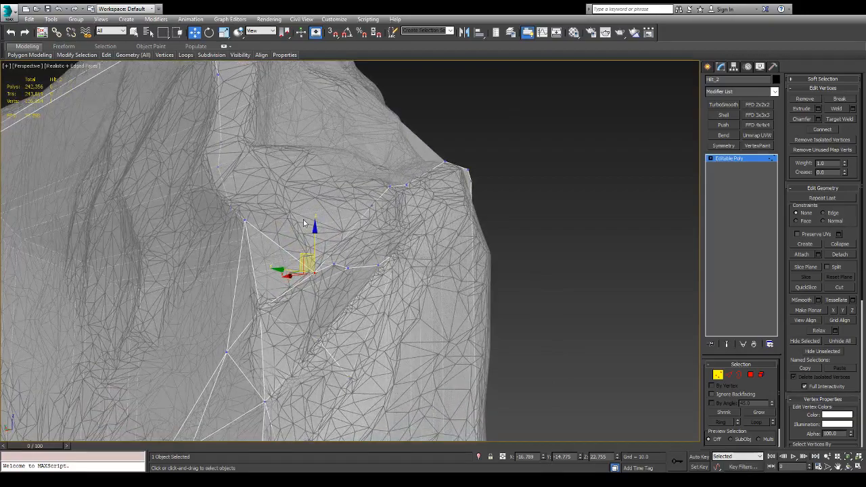
pyautogui.keyDown('alt'); pyautogui.moveTo(304, 223); pyautogui.dragTo(281, 170, button='middle'); pyautogui.keyUp('alt')
pyautogui.keyDown('alt'); pyautogui.moveTo(343, 195); pyautogui.dragTo(260, 248, button='middle'); pyautogui.keyUp('alt')
pyautogui.hotkey('alt', 'q')
pyautogui.scroll(-5, 304, 245)
pyautogui.scroll(5, 235, 288)
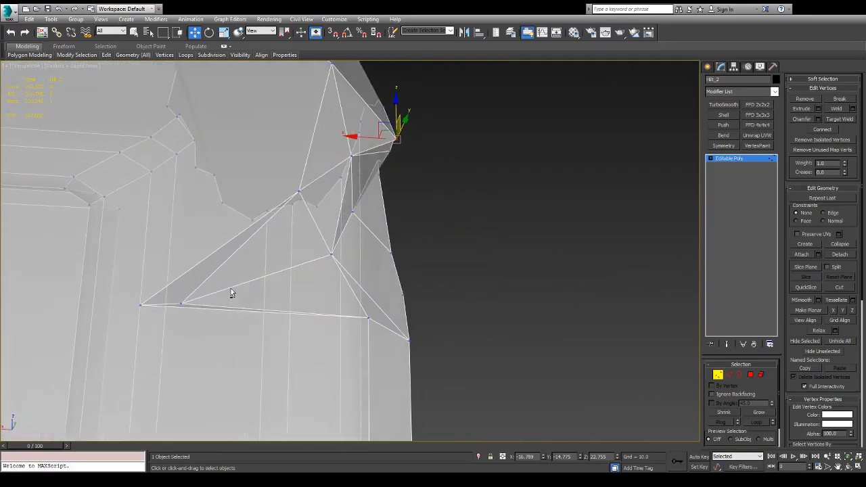
pyautogui.keyDown('alt'); pyautogui.moveTo(230, 292); pyautogui.dragTo(303, 253, button='middle'); pyautogui.keyUp('alt')
pyautogui.scroll(-4, 234, 264)
pyautogui.scroll(-4, 263, 265)
pyautogui.scroll(3, 303, 252)
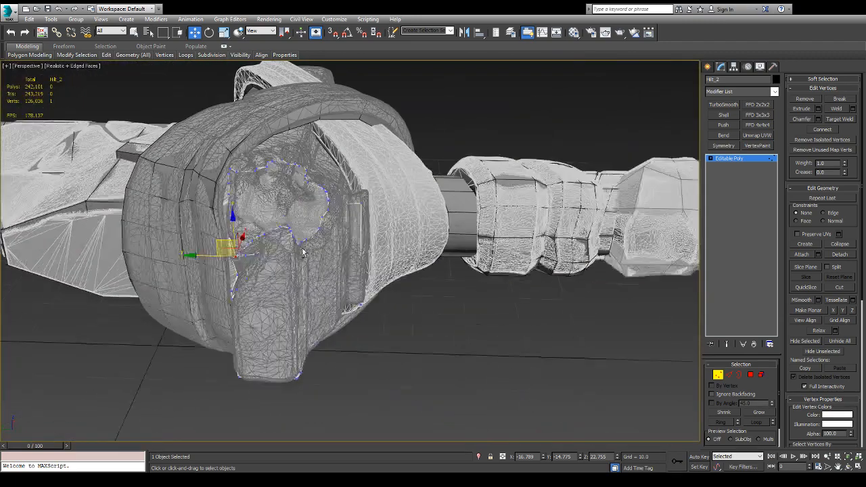
# - Isolate the low-poly guard together with its high-poly counterpart and reselect Hilt_2
pyautogui.press('1')
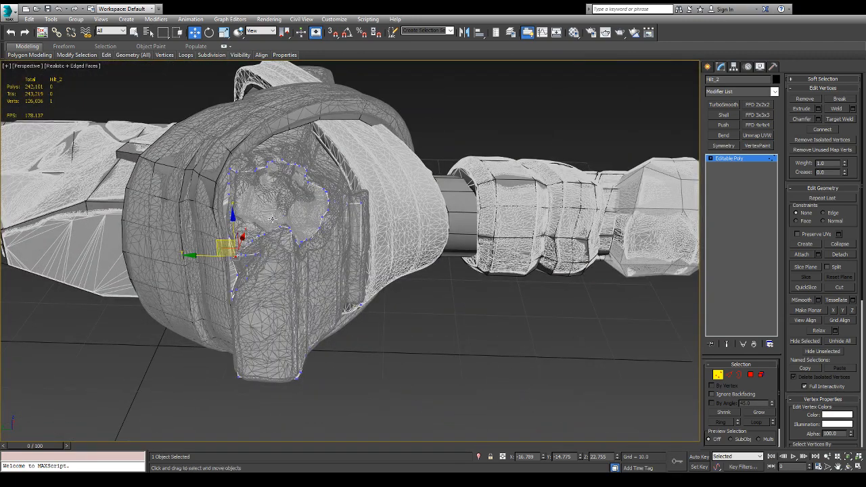
pyautogui.keyDown('ctrl'); pyautogui.click(308, 223); pyautogui.keyUp('ctrl')
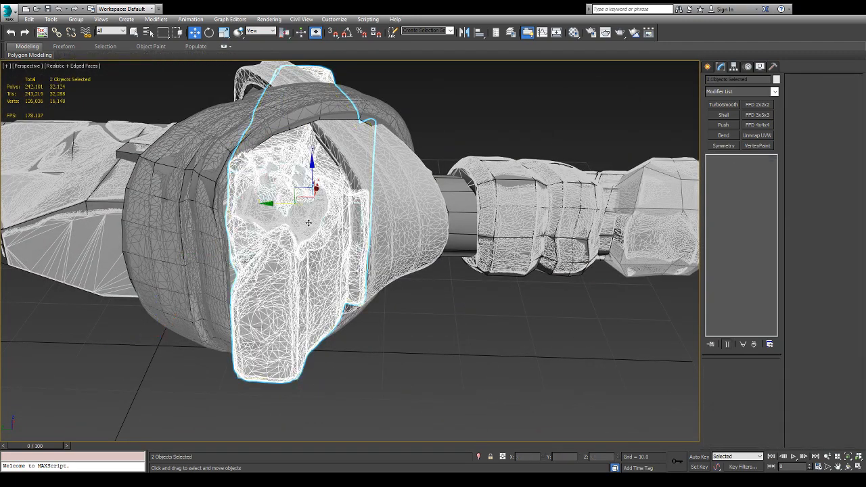
pyautogui.keyDown('alt'); pyautogui.moveTo(308, 223); pyautogui.dragTo(264, 243, button='middle'); pyautogui.keyUp('alt')
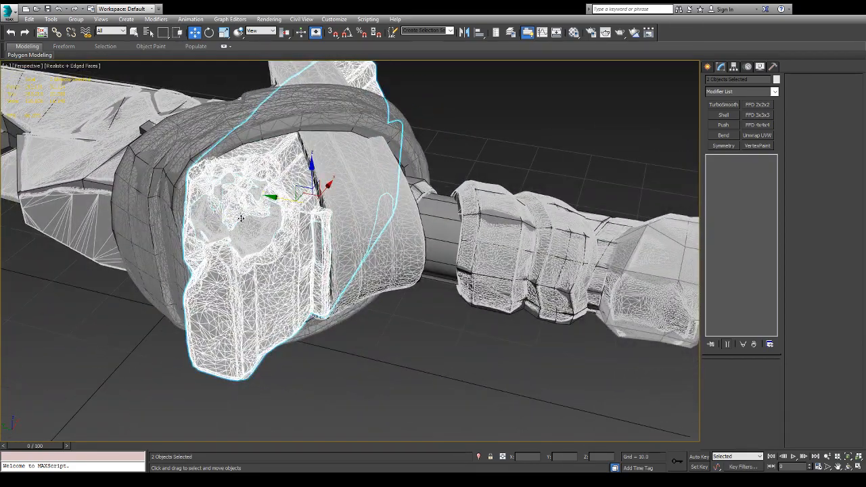
pyautogui.hotkey('alt', 'q')
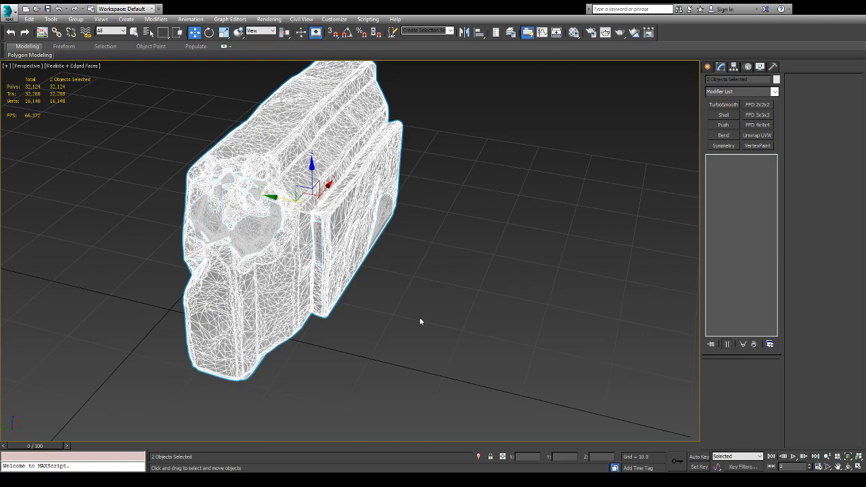
pyautogui.keyDown('alt'); pyautogui.moveTo(295, 286); pyautogui.dragTo(330, 265, button='middle'); pyautogui.keyUp('alt')
pyautogui.click(271, 220)
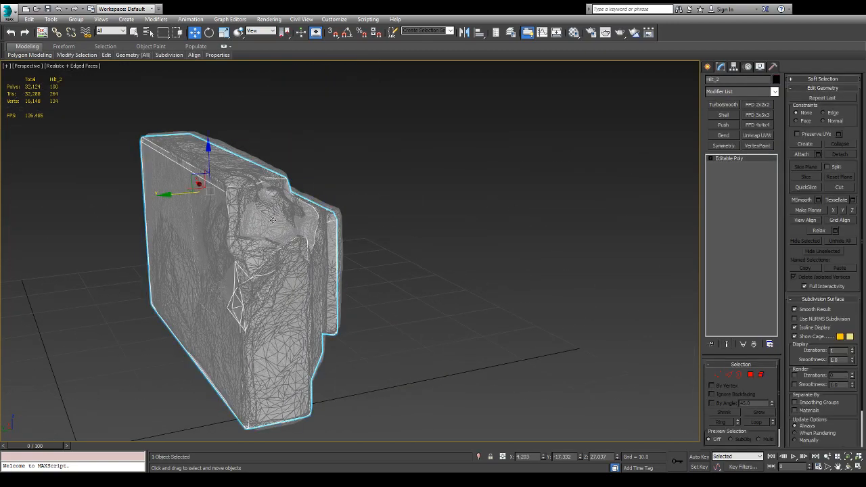
# - Examine the guard's broken corner and side notch against the high-poly mesh from several angles
pyautogui.scroll(-5, 272, 220)
pyautogui.moveTo(273, 221); pyautogui.dragTo(301, 294, button='middle')
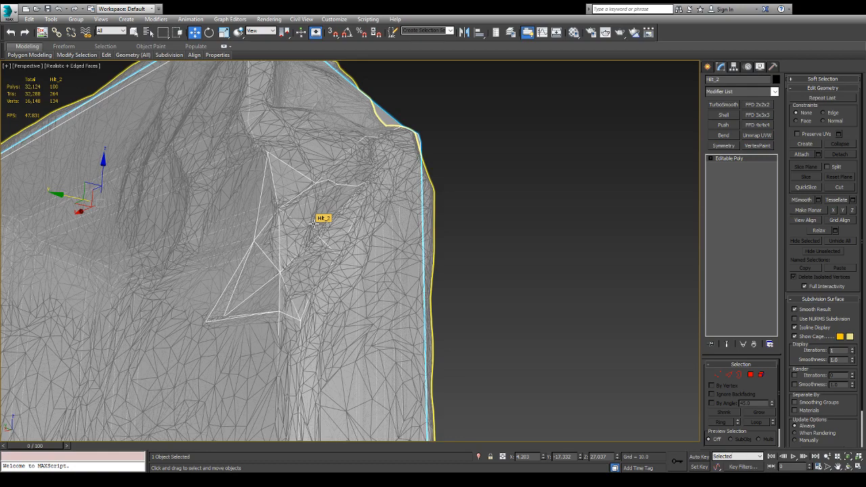
pyautogui.keyDown('alt'); pyautogui.moveTo(327, 199); pyautogui.dragTo(233, 250, button='middle'); pyautogui.keyUp('alt')
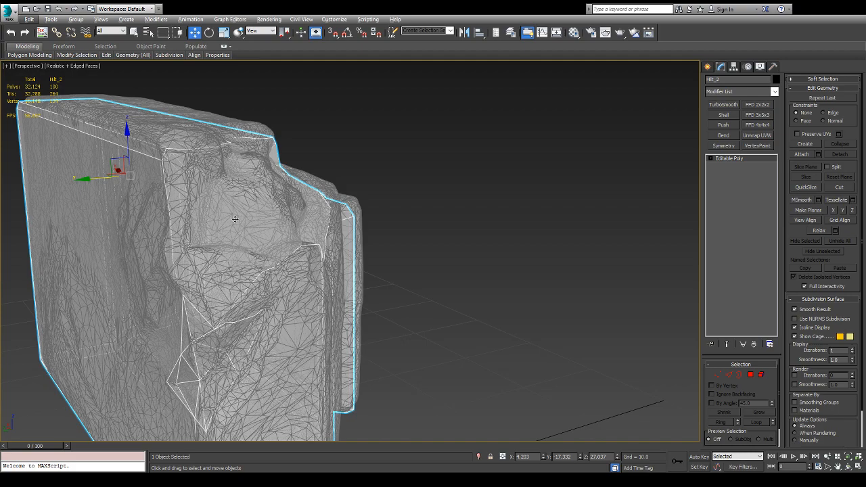
pyautogui.keyDown('alt'); pyautogui.moveTo(235, 219); pyautogui.dragTo(181, 205, button='middle'); pyautogui.keyUp('alt')
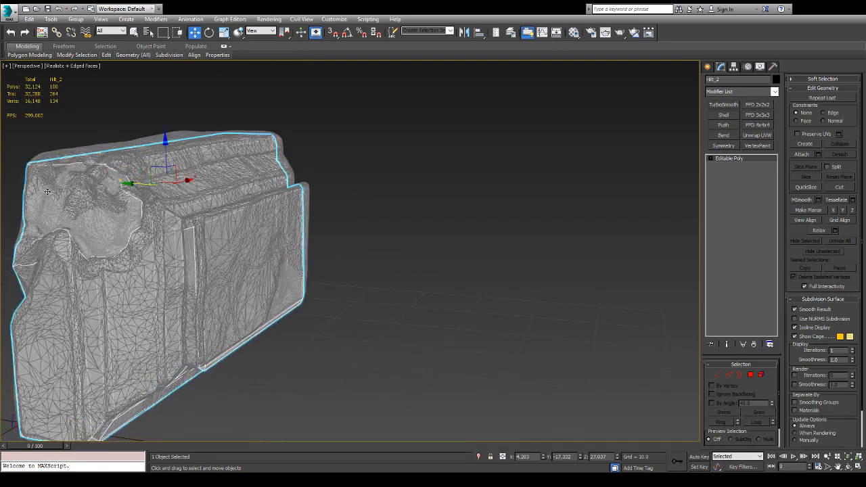
pyautogui.keyDown('alt'); pyautogui.moveTo(47, 192); pyautogui.dragTo(135, 182, button='middle'); pyautogui.keyUp('alt')
pyautogui.scroll(6, 285, 171)
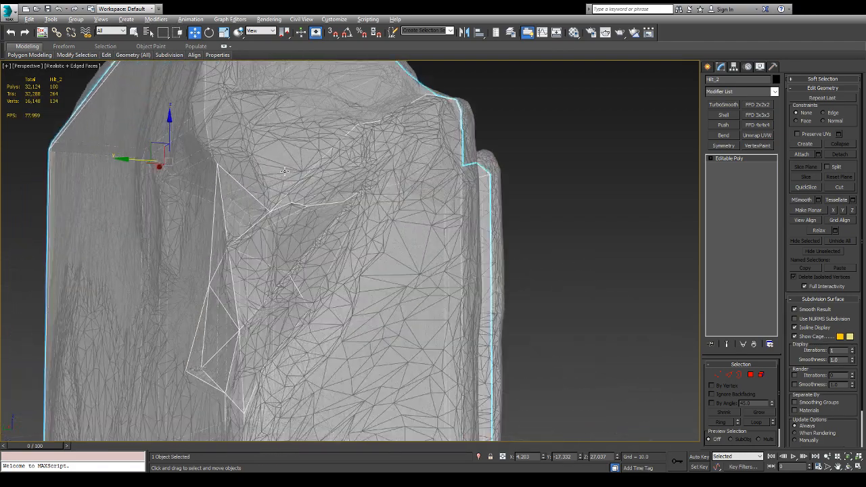
pyautogui.keyDown('alt'); pyautogui.moveTo(284, 171); pyautogui.dragTo(316, 212, button='middle'); pyautogui.keyUp('alt')
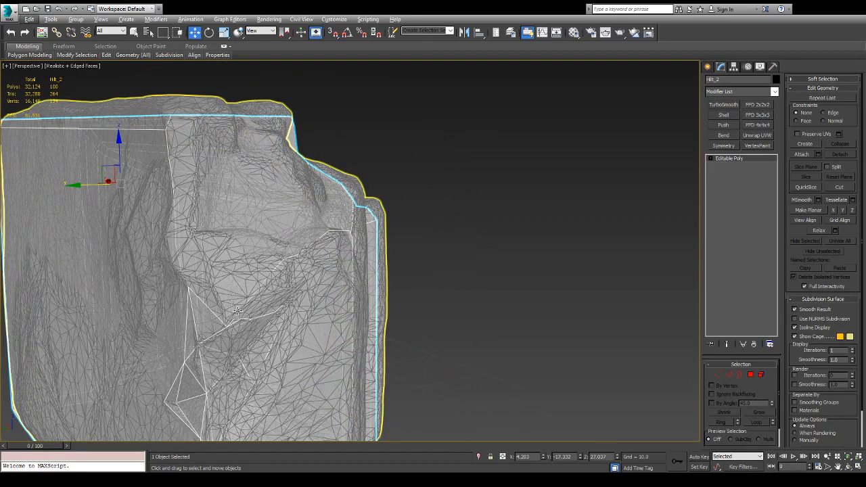
# - Cut an edge across the end face between the break line's first vertex and the vertex at the recess's lower edge
pyautogui.press('2')
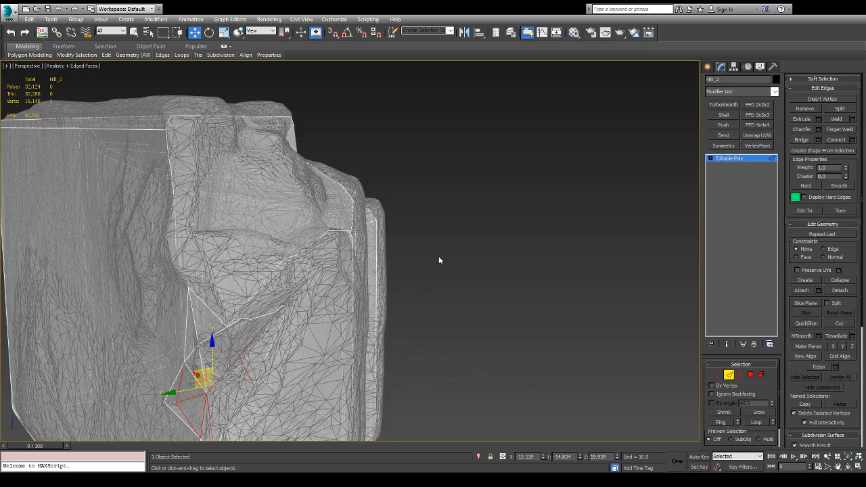
pyautogui.press('1')
pyautogui.keyDown('alt'); pyautogui.moveTo(435, 250); pyautogui.dragTo(248, 308, button='middle'); pyautogui.keyUp('alt')
pyautogui.scroll(10, 275, 191)
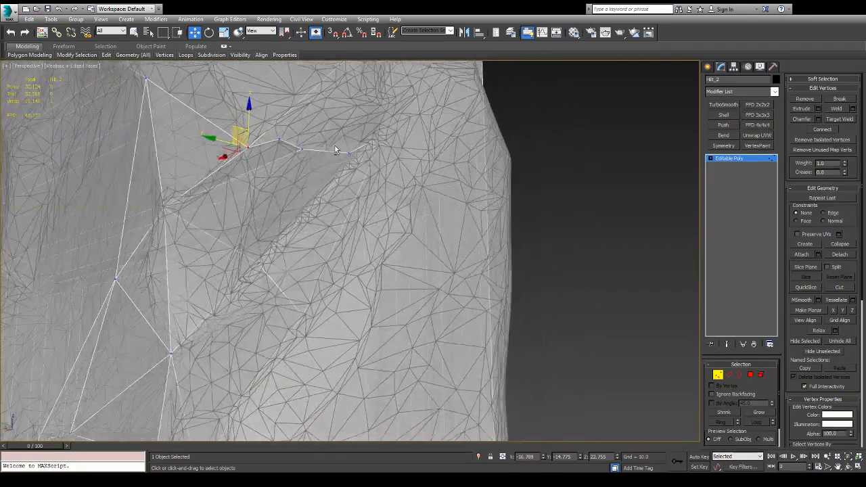
pyautogui.moveTo(335, 145)
pyautogui.keyDown('alt'); pyautogui.mouseDown(button='middle')
pyautogui.moveTo(383, 139)
pyautogui.moveTo(350, 145)
pyautogui.mouseUp(button='middle'); pyautogui.keyUp('alt')
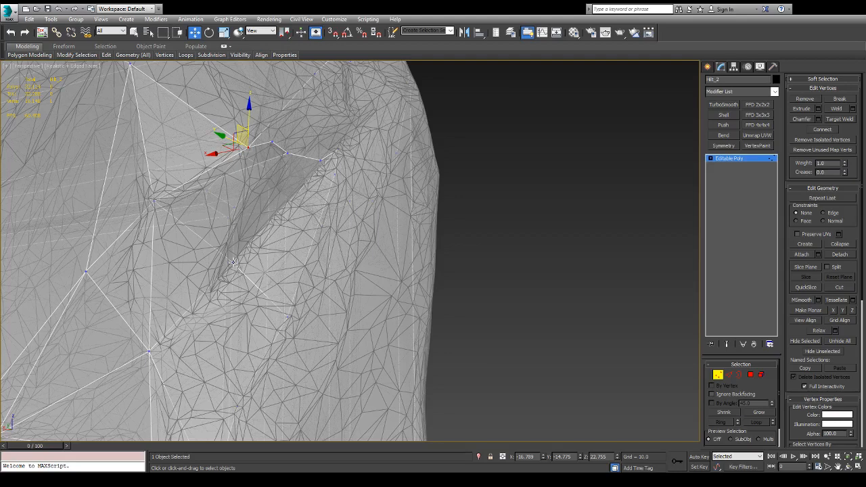
pyautogui.click(233, 262)
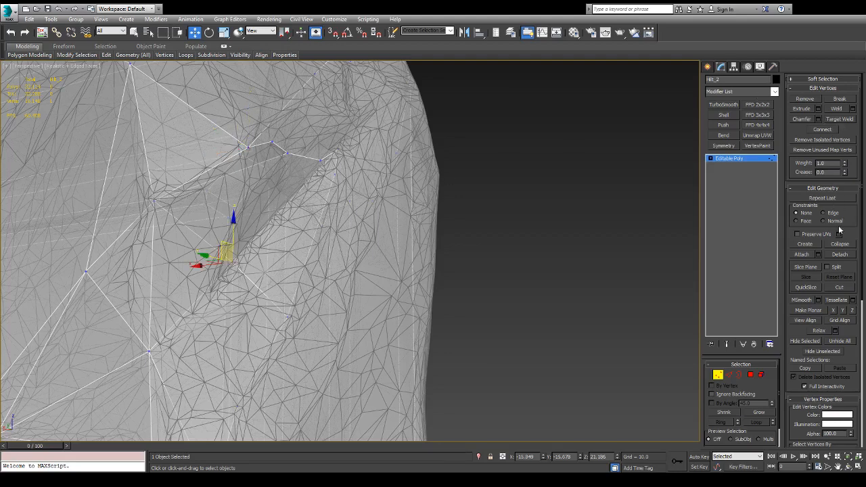
pyautogui.keyDown('ctrl'); pyautogui.click(248, 147); pyautogui.keyUp('ctrl')
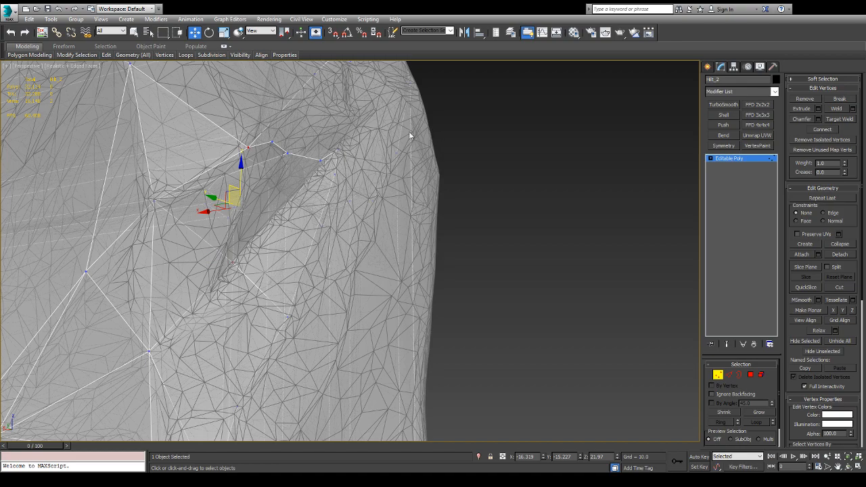
pyautogui.keyDown('alt'); pyautogui.moveTo(307, 170); pyautogui.dragTo(261, 211, button='middle'); pyautogui.keyUp('alt')
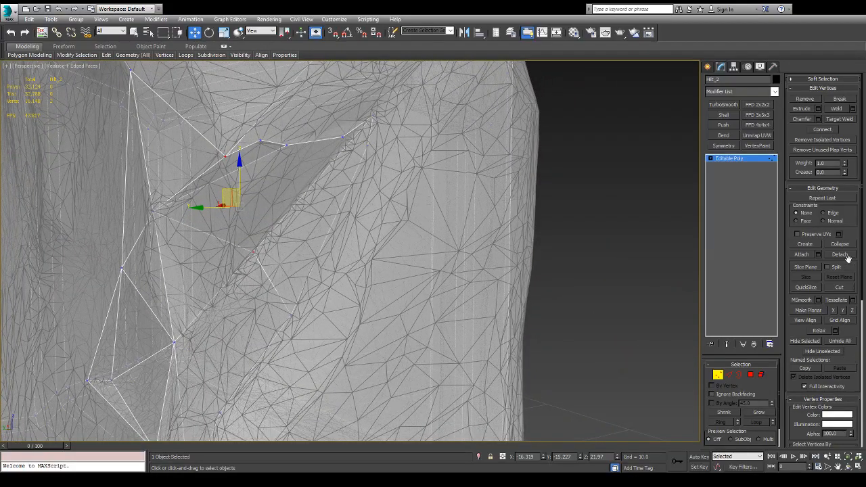
pyautogui.click(839, 287)
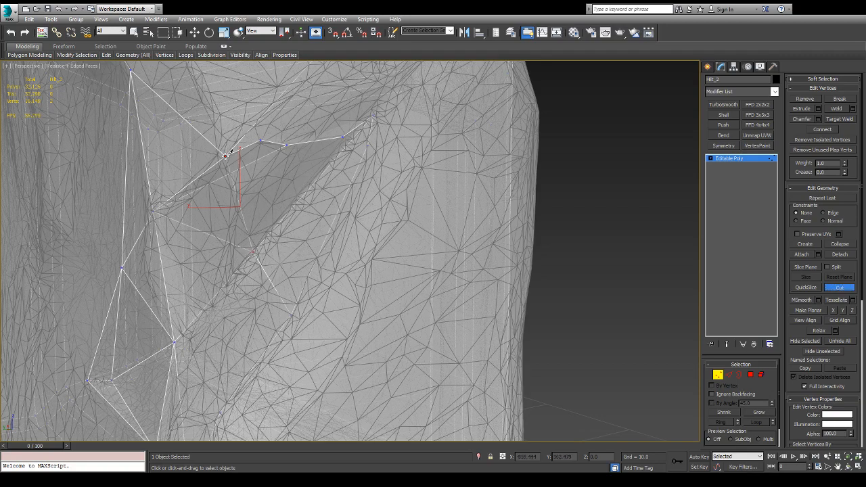
# - Target-weld the stray vertex near the end of the new cut onto the break line's first vertex
pyautogui.click(840, 123)
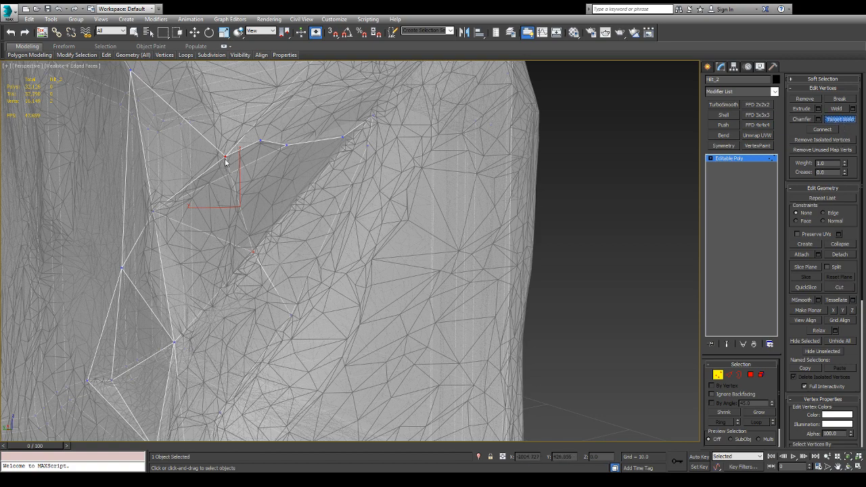
pyautogui.press('w')
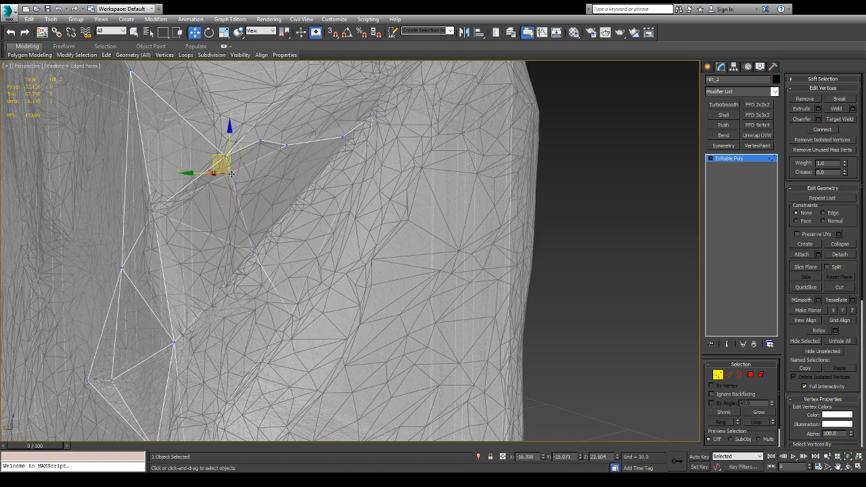
pyautogui.click(839, 119)
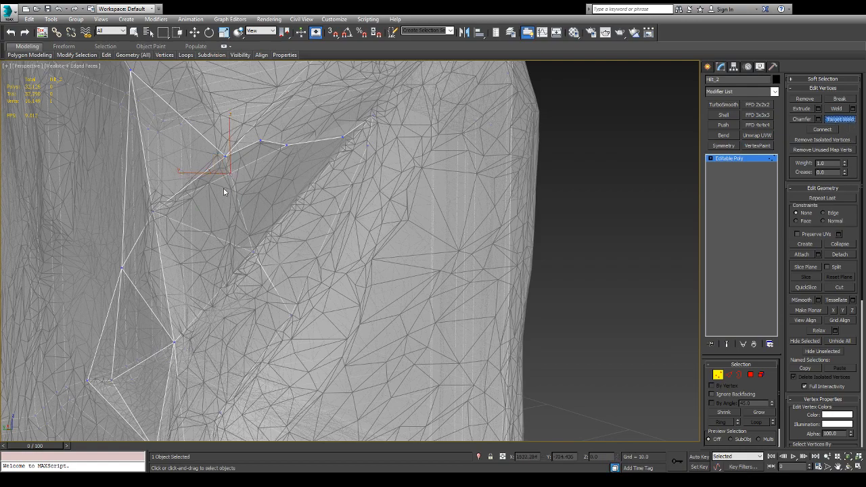
pyautogui.keyDown('alt'); pyautogui.moveTo(225, 157); pyautogui.dragTo(282, 187, button='middle'); pyautogui.keyUp('alt')
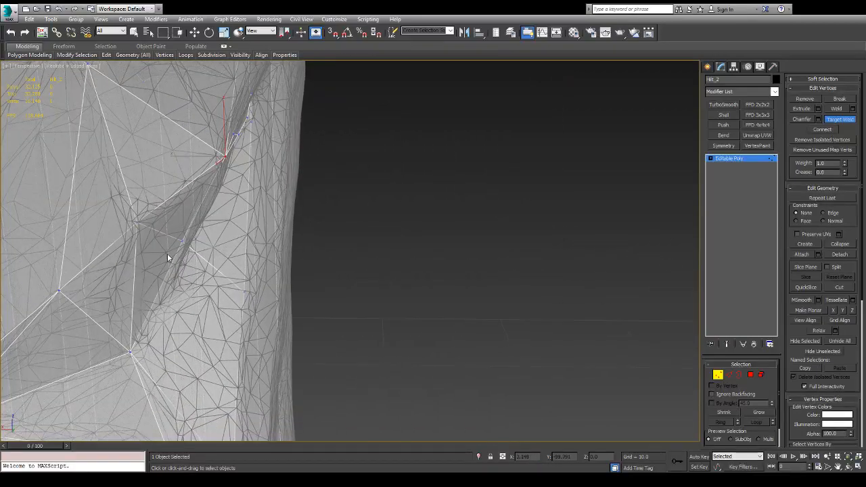
pyautogui.keyDown('alt'); pyautogui.moveTo(168, 253); pyautogui.dragTo(180, 256, button='middle'); pyautogui.keyUp('alt')
# - Shift the vertex at the recess's lower edge along Y to about -15.66
pyautogui.press('w')
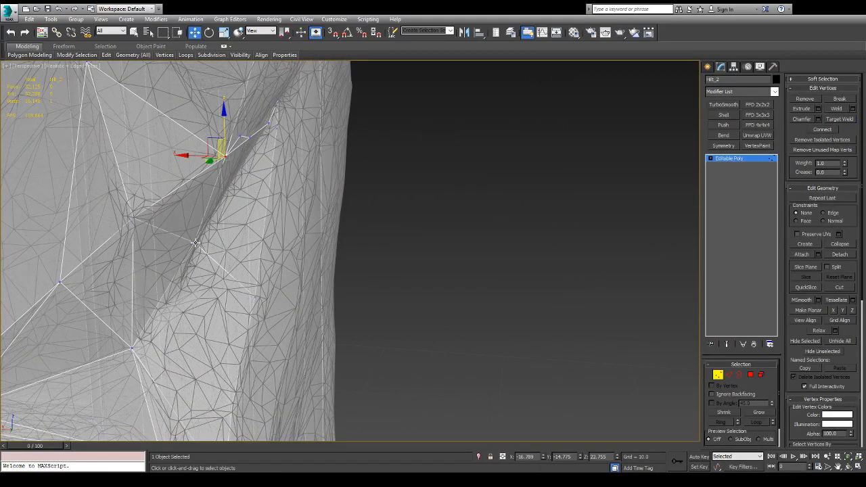
pyautogui.click(192, 243)
pyautogui.keyDown('alt'); pyautogui.moveTo(171, 243); pyautogui.dragTo(159, 268, button='middle'); pyautogui.keyUp('alt')
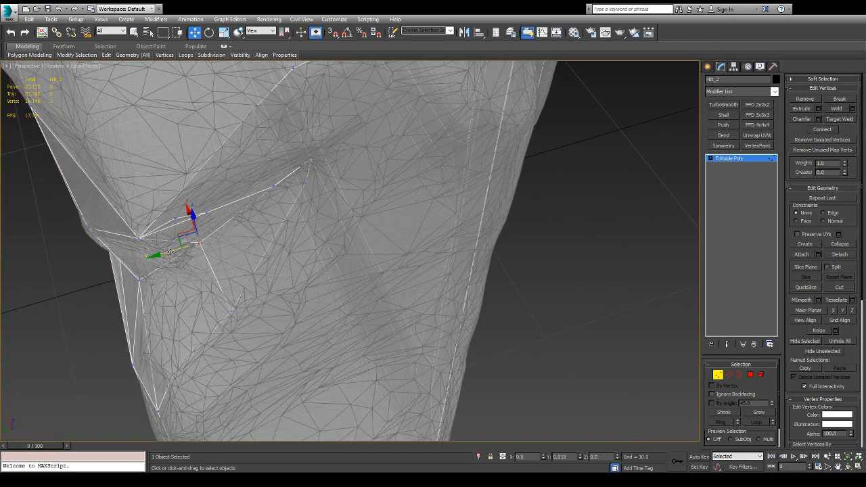
pyautogui.moveTo(171, 252); pyautogui.dragTo(171, 252)
pyautogui.keyDown('alt'); pyautogui.moveTo(224, 269); pyautogui.dragTo(195, 185, button='middle'); pyautogui.keyUp('alt')
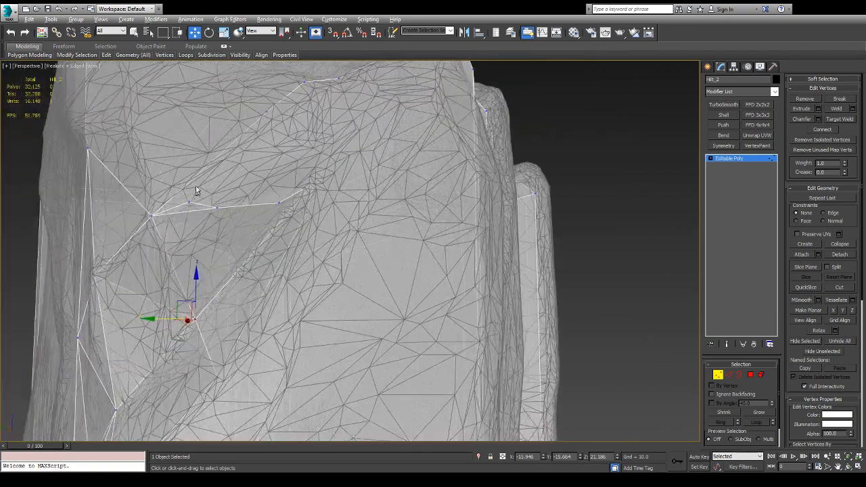
# - Target-weld the two closely spaced vertices beside the break line's first vertex into that first vertex
pyautogui.scroll(3, 195, 185)
pyautogui.keyDown('alt'); pyautogui.moveTo(184, 220); pyautogui.dragTo(202, 135, button='middle'); pyautogui.keyUp('alt')
pyautogui.keyDown('alt'); pyautogui.moveTo(203, 136); pyautogui.dragTo(193, 170); pyautogui.keyUp('alt')
pyautogui.keyDown('alt'); pyautogui.moveTo(194, 170); pyautogui.dragTo(179, 192, button='middle'); pyautogui.keyUp('alt')
pyautogui.scroll(5, 146, 244)
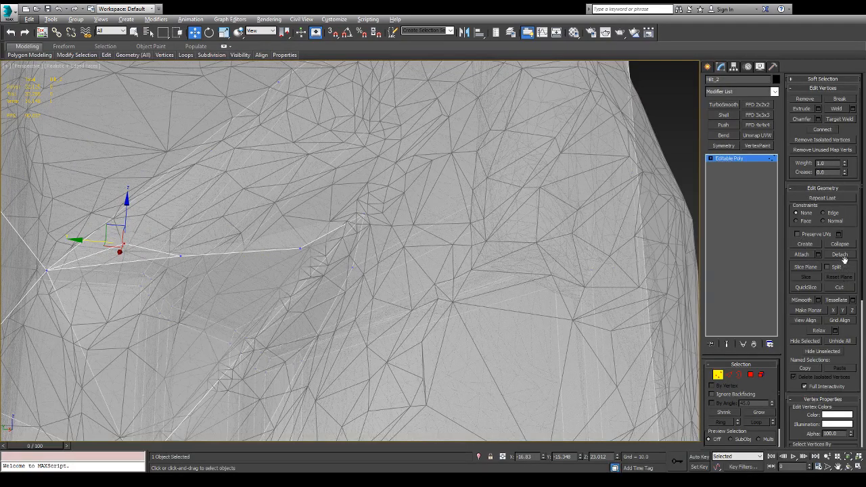
pyautogui.click(845, 120)
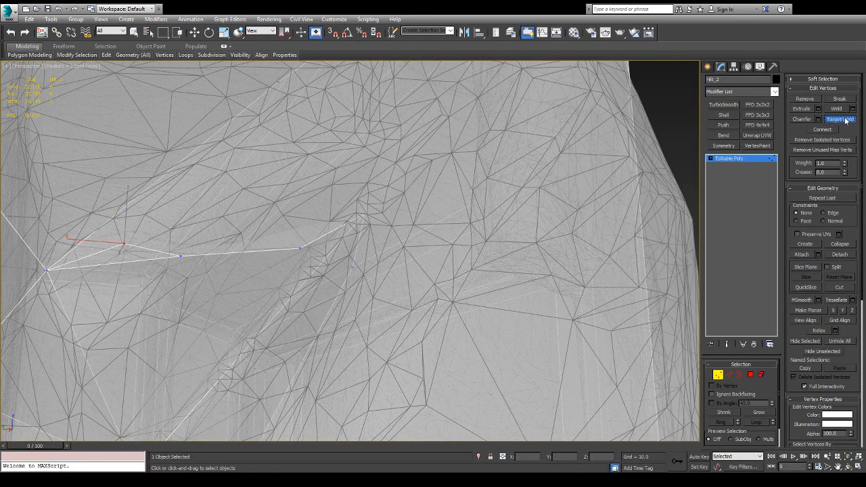
pyautogui.click(123, 245)
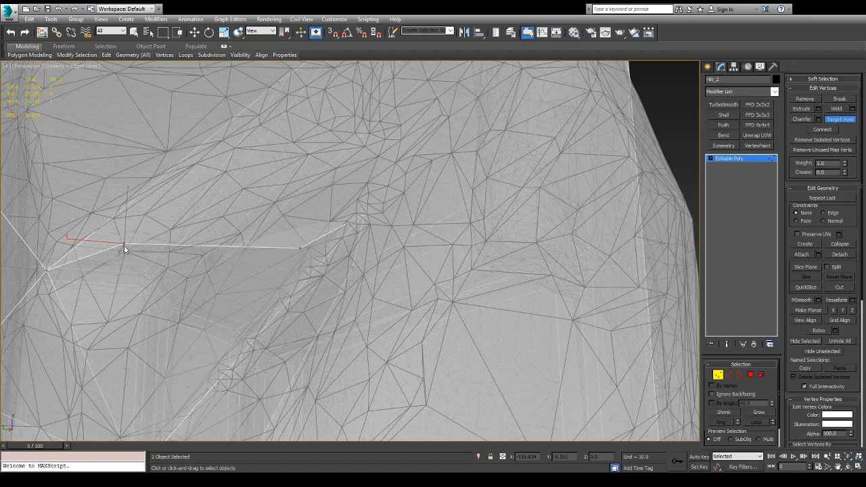
pyautogui.click(47, 273)
# - Move the vertex at the recess's lower edge to about X -15.84, Y -15.41, Z 20.60 on the high-poly crease
pyautogui.scroll(-5, 49, 274)
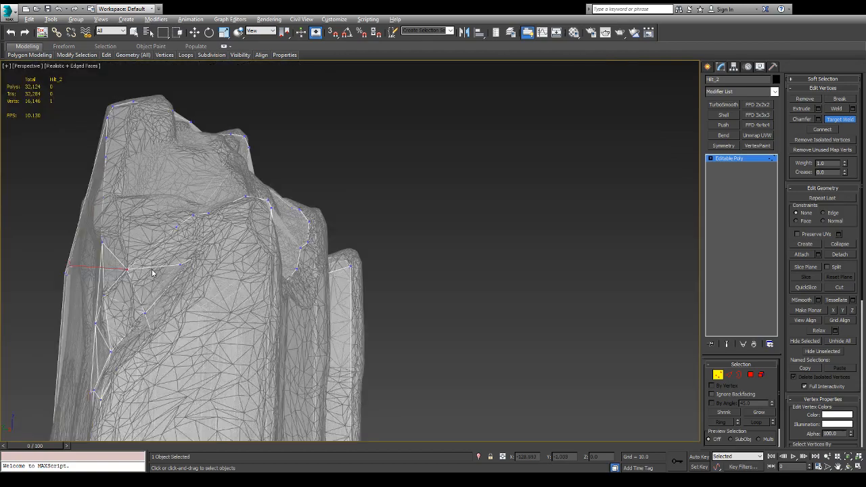
pyautogui.keyDown('alt'); pyautogui.moveTo(154, 272); pyautogui.dragTo(202, 267, button='middle'); pyautogui.keyUp('alt')
pyautogui.moveTo(127, 281); pyautogui.dragTo(168, 234, button='middle')
pyautogui.scroll(5, 166, 200)
pyautogui.scroll(4, 171, 226)
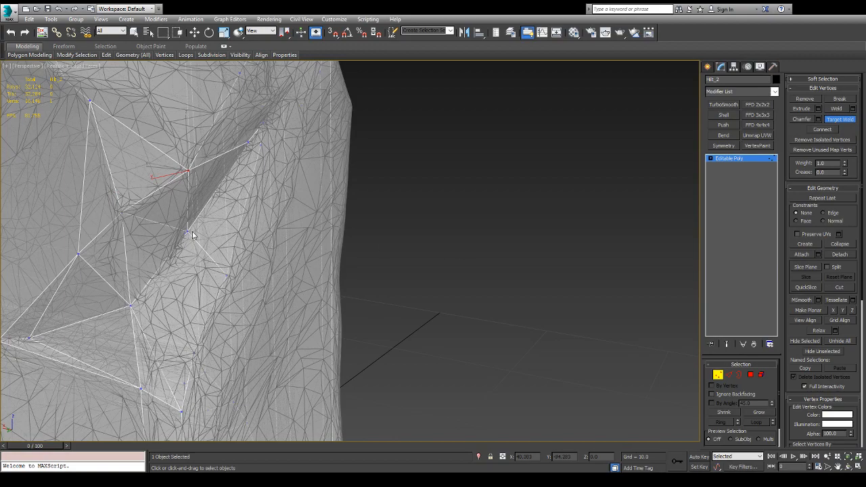
pyautogui.keyDown('alt'); pyautogui.moveTo(184, 243); pyautogui.dragTo(228, 235, button='middle'); pyautogui.keyUp('alt')
pyautogui.press('w')
pyautogui.click(191, 214)
pyautogui.moveTo(148, 241); pyautogui.dragTo(142, 246)
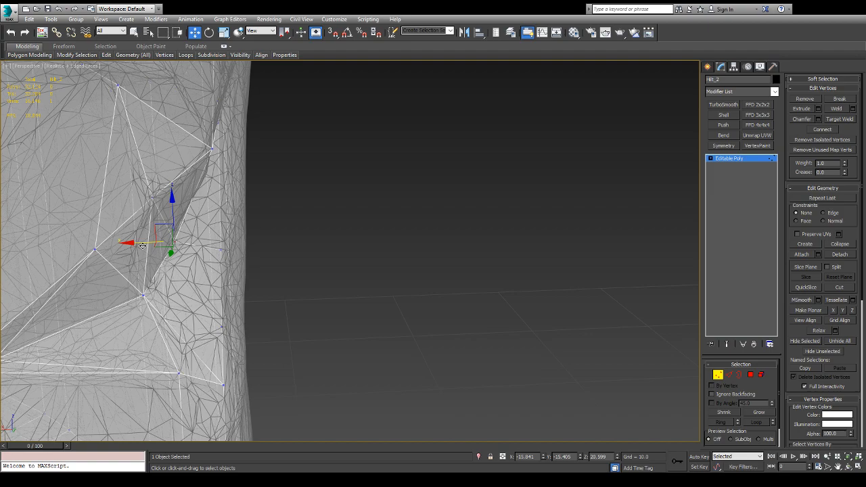
# - Connect the end-face vertex below the recess to the notch rim vertex and to the recess's lower-edge vertex
pyautogui.keyDown('alt'); pyautogui.moveTo(233, 322); pyautogui.dragTo(189, 253, button='middle'); pyautogui.keyUp('alt')
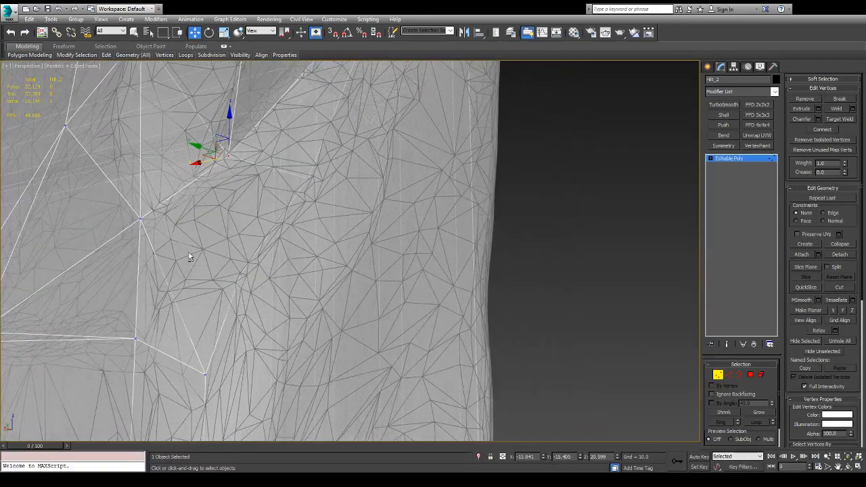
pyautogui.click(239, 274)
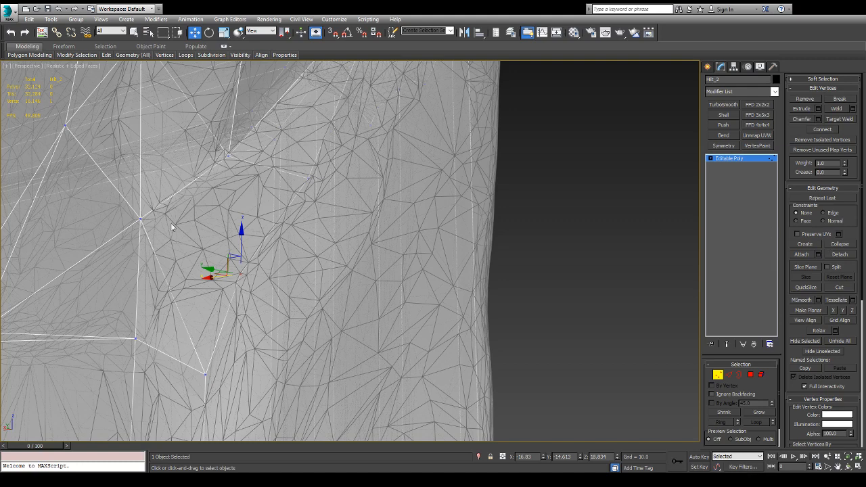
pyautogui.click(141, 221)
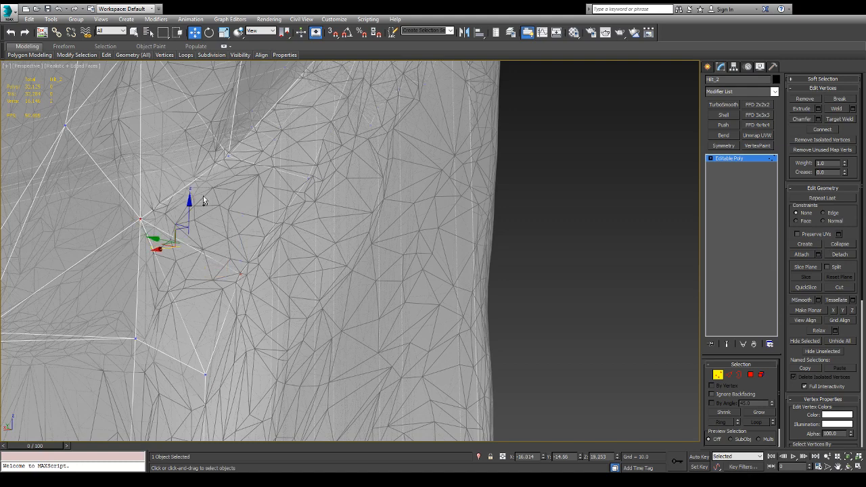
pyautogui.click(232, 158)
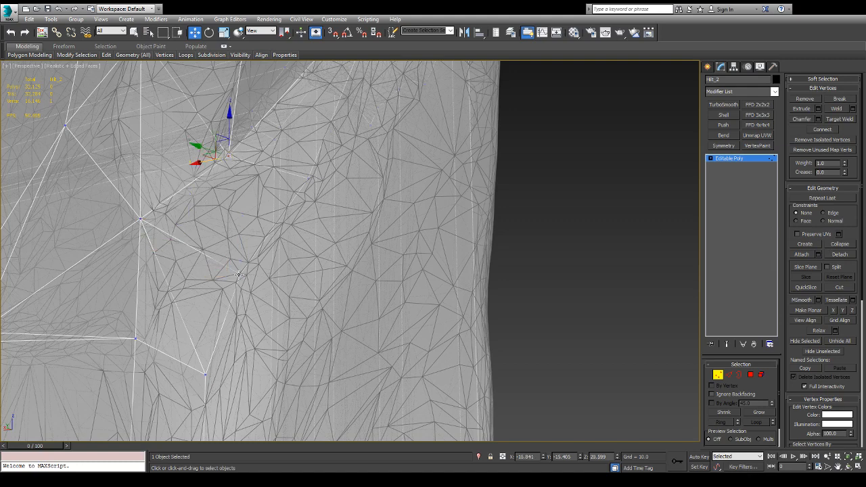
pyautogui.click(241, 270)
pyautogui.keyDown('alt'); pyautogui.moveTo(279, 193); pyautogui.dragTo(295, 292, button='middle'); pyautogui.keyUp('alt')
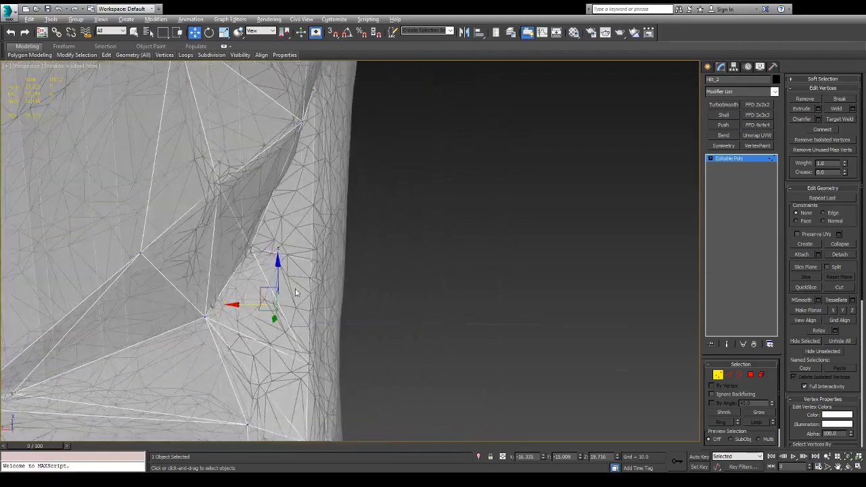
# - Move the recess's inner vertex on the notch rim along Y to about -13.98
pyautogui.click(215, 188)
pyautogui.keyDown('alt'); pyautogui.moveTo(215, 189); pyautogui.dragTo(242, 221, button='middle'); pyautogui.keyUp('alt')
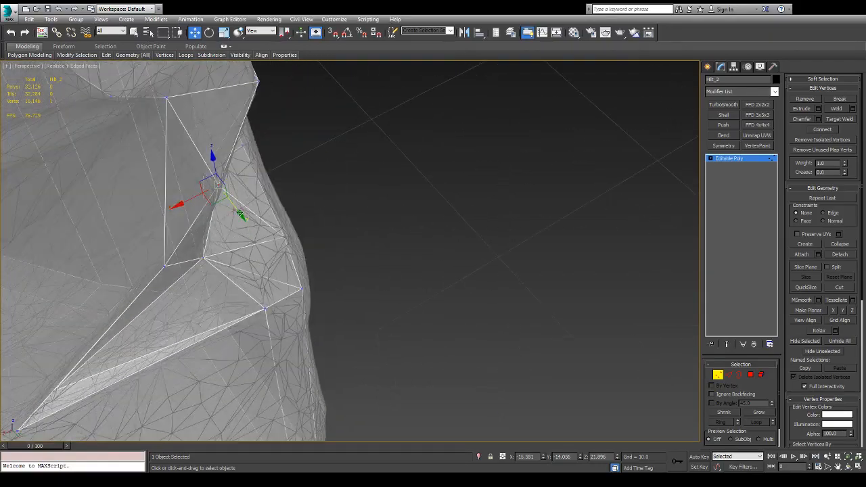
pyautogui.moveTo(239, 213); pyautogui.dragTo(245, 219)
pyautogui.keyDown('alt'); pyautogui.moveTo(246, 218); pyautogui.dragTo(216, 157, button='middle'); pyautogui.keyUp('alt')
pyautogui.keyDown('alt'); pyautogui.moveTo(216, 157); pyautogui.dragTo(239, 139, button='middle'); pyautogui.keyUp('alt')
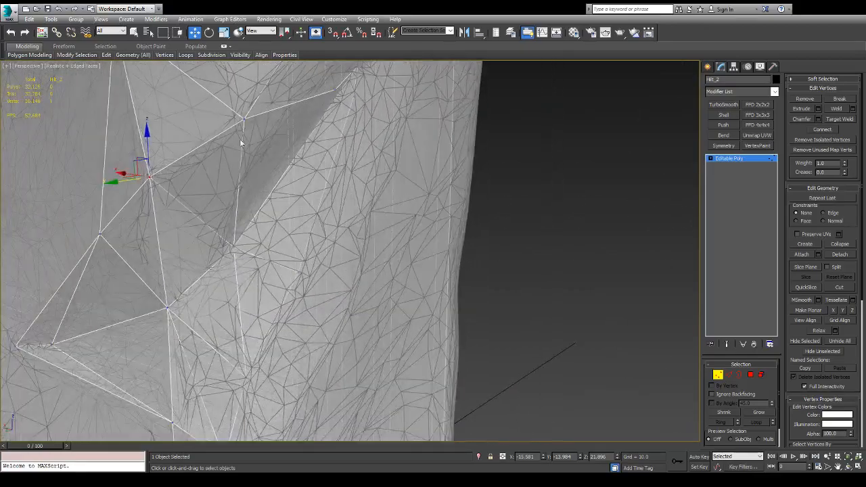
# - Move the end-face vertex beside the recess's lower-edge vertex to about X -16.92, Y -15.06, Z 20.24
pyautogui.keyDown('alt'); pyautogui.moveTo(231, 247); pyautogui.dragTo(251, 270, button='middle'); pyautogui.keyUp('alt')
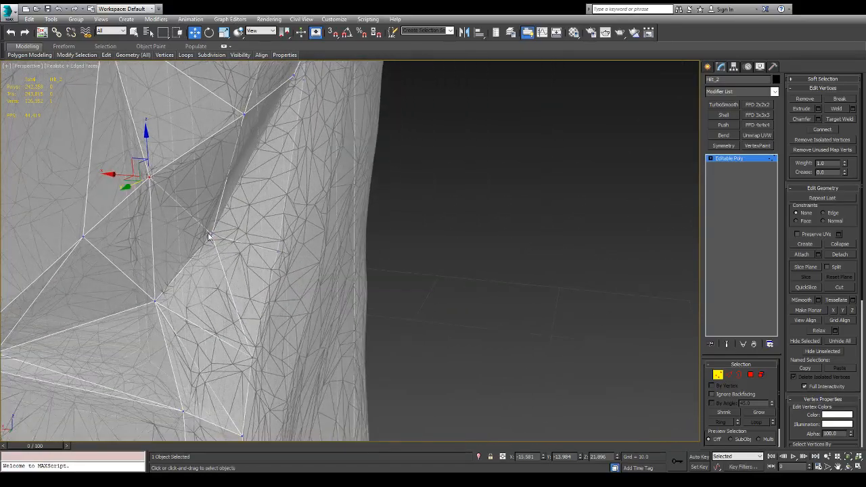
pyautogui.click(206, 234)
pyautogui.keyDown('alt'); pyautogui.moveTo(206, 234); pyautogui.dragTo(281, 280, button='middle'); pyautogui.keyUp('alt')
pyautogui.click(251, 252)
pyautogui.moveTo(229, 253); pyautogui.dragTo(242, 251)
pyautogui.keyDown('alt'); pyautogui.moveTo(308, 225); pyautogui.dragTo(251, 261, button='middle'); pyautogui.keyUp('alt')
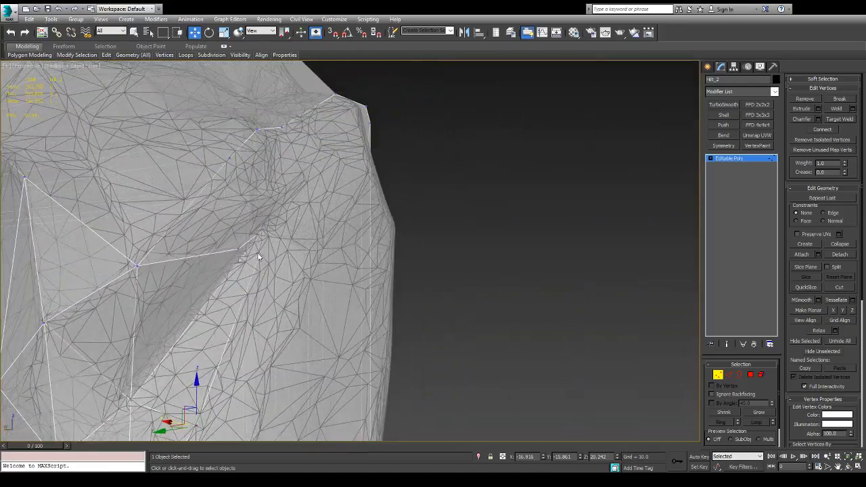
pyautogui.scroll(4, 268, 264)
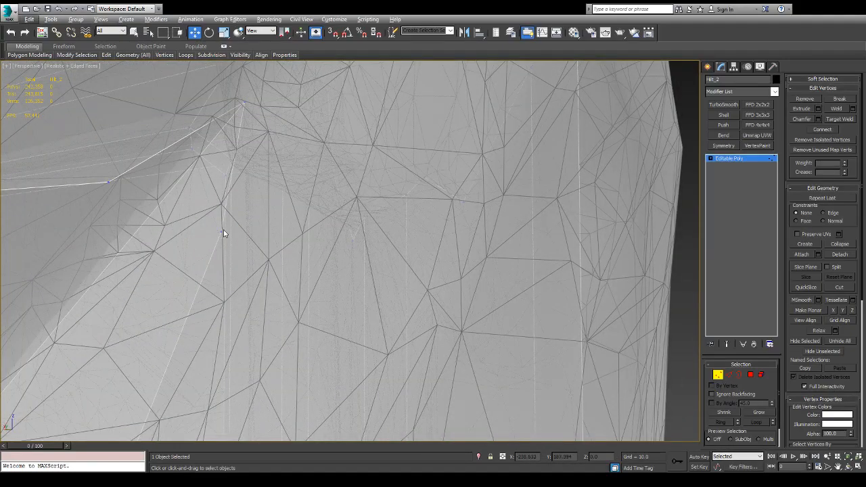
# - Target-weld the vertex at the recess's upper end to the neighbouring vertex at the recess's outer tip
pyautogui.scroll(-4, 225, 234)
pyautogui.keyDown('alt'); pyautogui.moveTo(251, 236); pyautogui.dragTo(203, 236, button='middle'); pyautogui.keyUp('alt')
pyautogui.scroll(6, 203, 237)
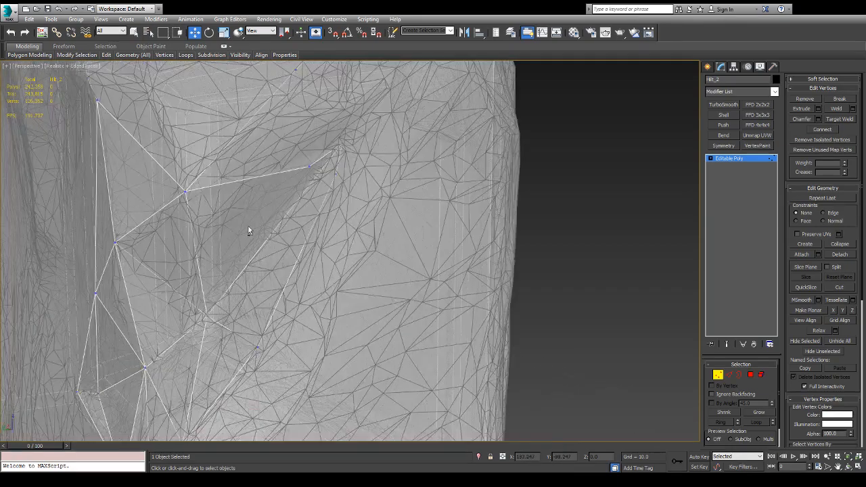
pyautogui.click(310, 169)
pyautogui.moveTo(304, 188)
pyautogui.keyDown('alt'); pyautogui.mouseDown(button='middle')
pyautogui.moveTo(346, 189)
pyautogui.moveTo(343, 169)
pyautogui.moveTo(338, 189)
pyautogui.moveTo(293, 194)
pyautogui.moveTo(296, 175)
pyautogui.moveTo(316, 151)
pyautogui.moveTo(345, 144)
pyautogui.moveTo(304, 194)
pyautogui.mouseUp(button='middle'); pyautogui.keyUp('alt')
pyautogui.click(849, 121)
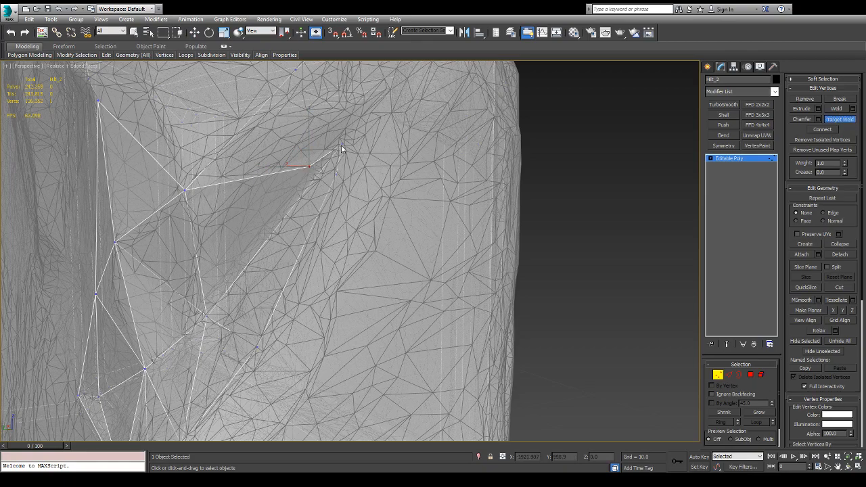
# - Move the recess's upper tip vertex along X to about -16.95
pyautogui.keyDown('alt'); pyautogui.moveTo(341, 170); pyautogui.dragTo(344, 192, button='middle'); pyautogui.keyUp('alt')
pyautogui.press('w')
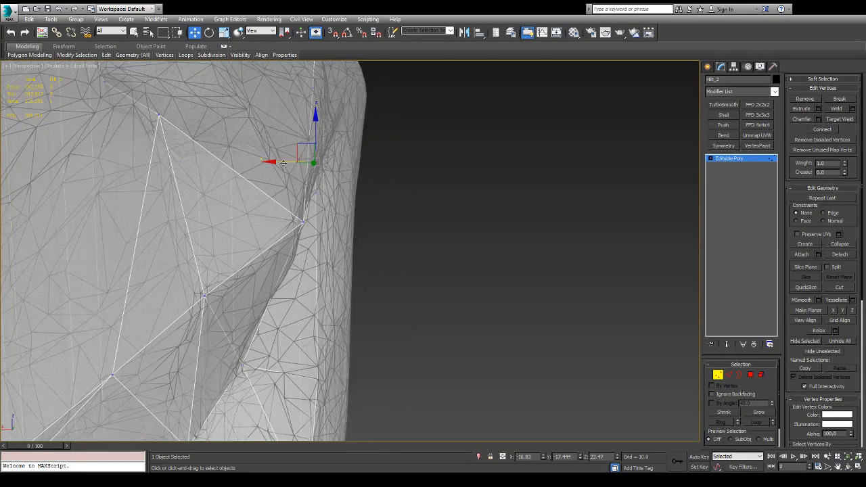
pyautogui.keyDown('alt'); pyautogui.moveTo(291, 160); pyautogui.dragTo(318, 198, button='middle'); pyautogui.keyUp('alt')
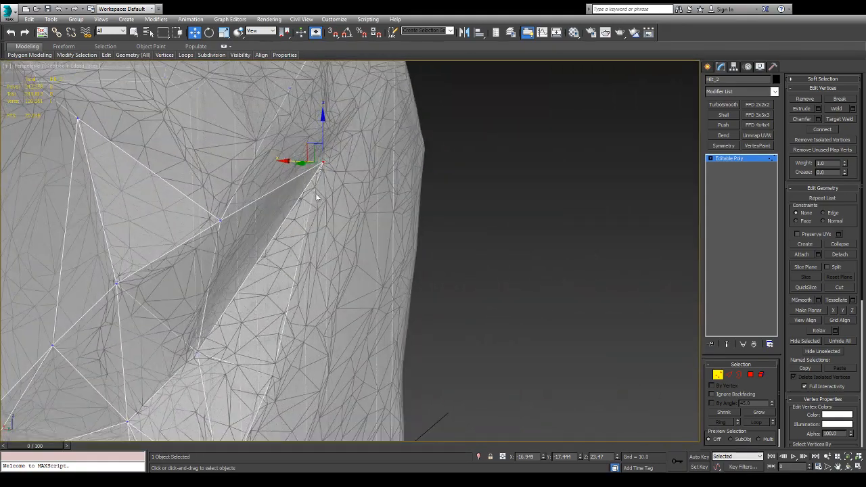
# - Target-weld the nearby end-face vertex below the recess's upper tip onto the tip vertex
pyautogui.click(839, 120)
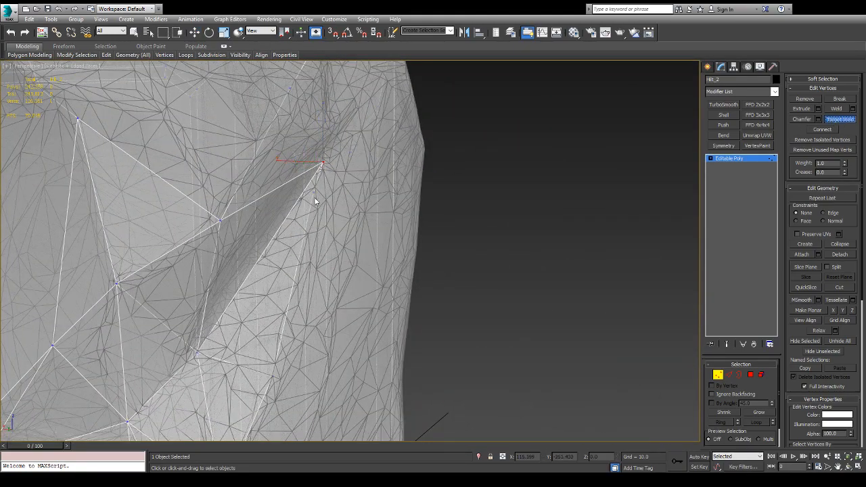
pyautogui.click(322, 165)
pyautogui.press('w')
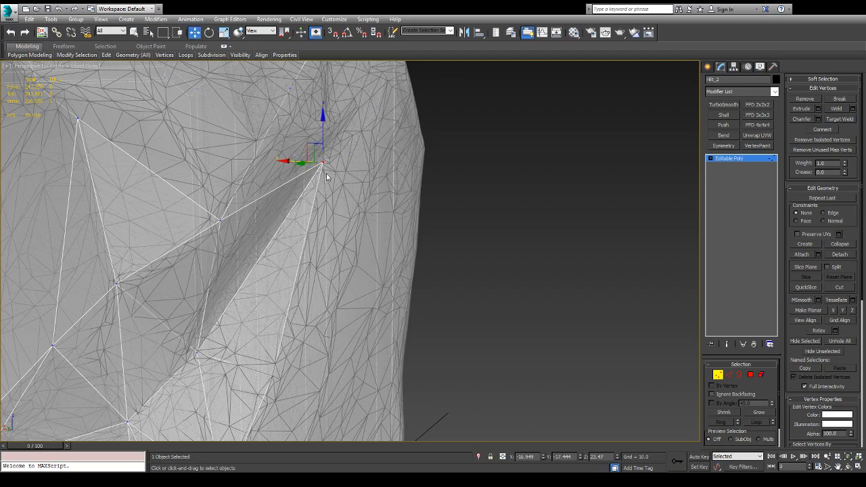
# - Cut a new vertex into the break-line edge above the recess, beside the recess's upper inner vertex
pyautogui.keyDown('alt'); pyautogui.moveTo(326, 173); pyautogui.dragTo(290, 234, button='middle'); pyautogui.keyUp('alt')
pyautogui.scroll(3, 323, 176)
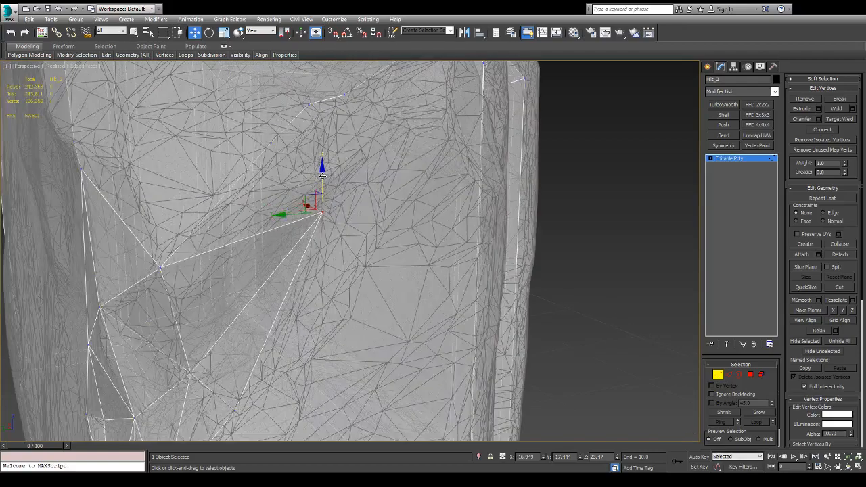
pyautogui.keyDown('alt'); pyautogui.moveTo(331, 200); pyautogui.dragTo(247, 228, button='middle'); pyautogui.keyUp('alt')
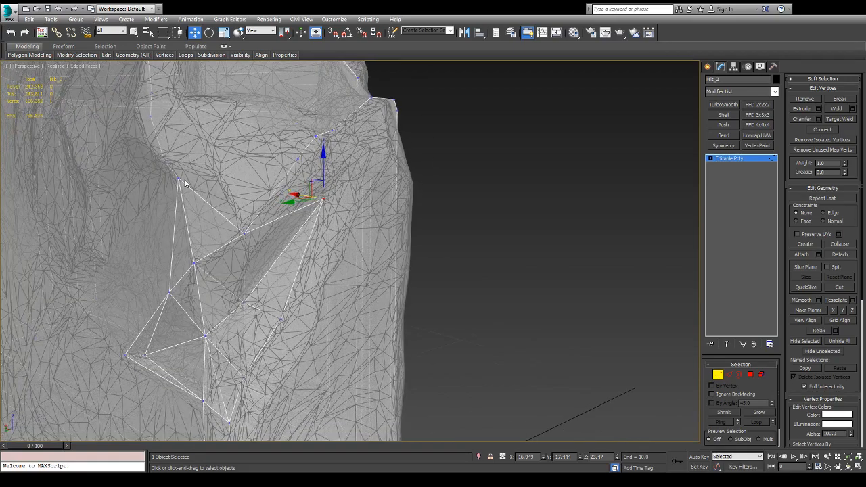
pyautogui.keyDown('alt'); pyautogui.moveTo(179, 177); pyautogui.dragTo(245, 186, button='middle'); pyautogui.keyUp('alt')
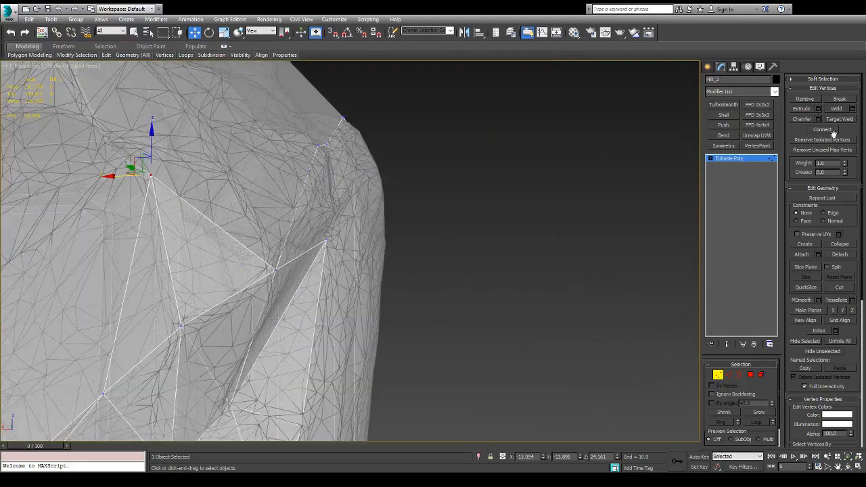
pyautogui.click(839, 287)
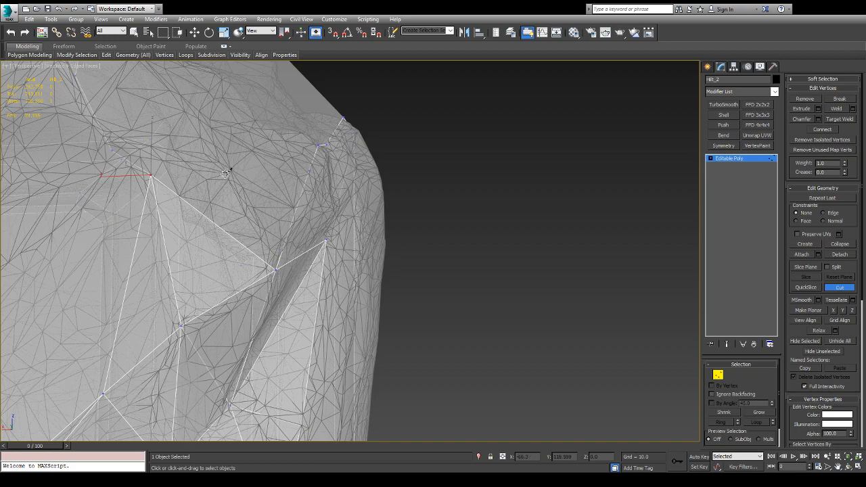
pyautogui.keyDown('alt'); pyautogui.moveTo(253, 222); pyautogui.dragTo(284, 212, button='middle'); pyautogui.keyUp('alt')
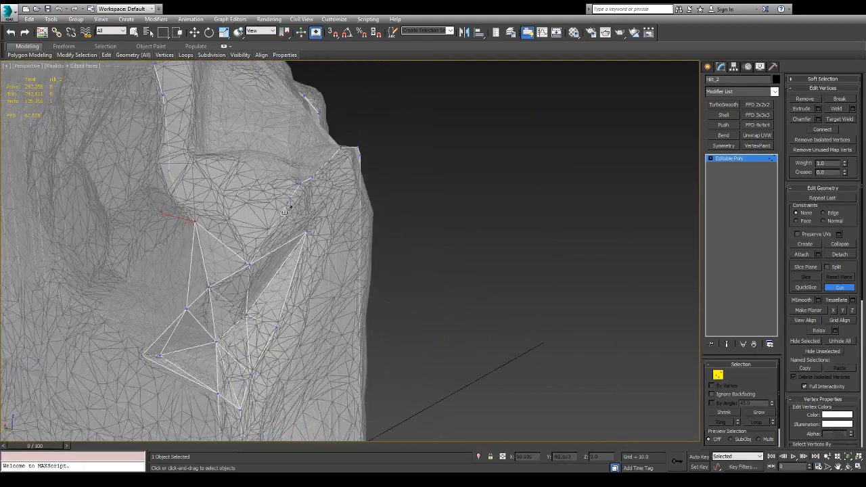
pyautogui.click(195, 221)
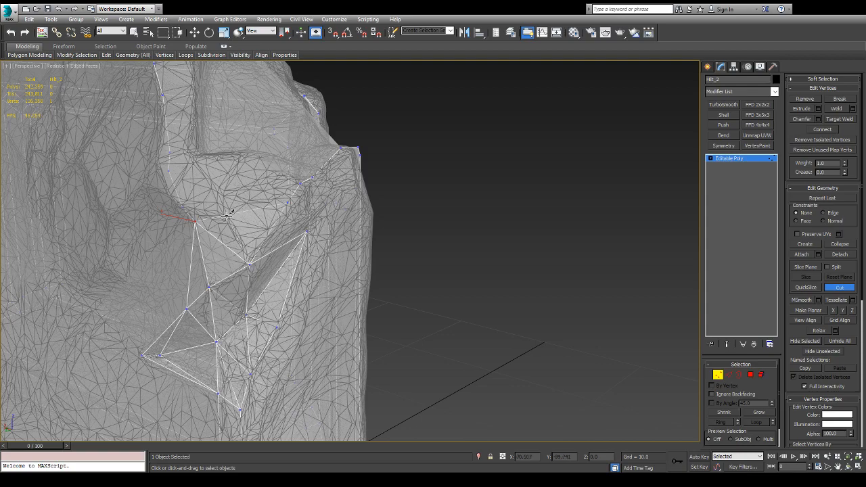
pyautogui.keyDown('alt'); pyautogui.moveTo(232, 199); pyautogui.dragTo(229, 221, button='middle'); pyautogui.keyUp('alt')
pyautogui.press('w')
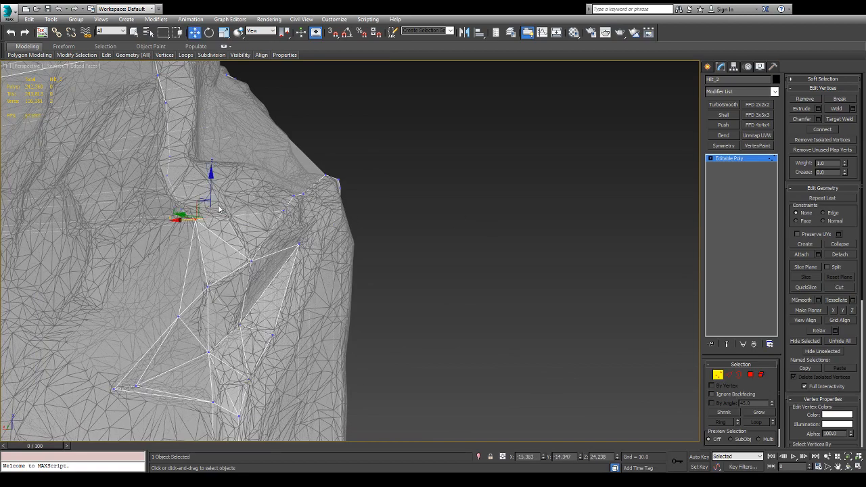
# - Move the newly cut break-line vertex to about X -16.34, Y -14.80, Z 24.32
pyautogui.click(225, 211)
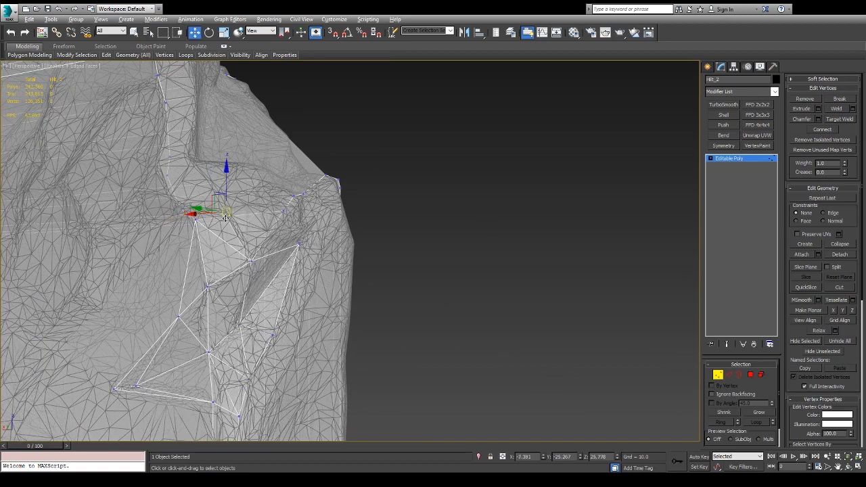
pyautogui.keyDown('alt'); pyautogui.moveTo(225, 212); pyautogui.dragTo(258, 231, button='middle'); pyautogui.keyUp('alt')
pyautogui.click(521, 207)
pyautogui.click(414, 286)
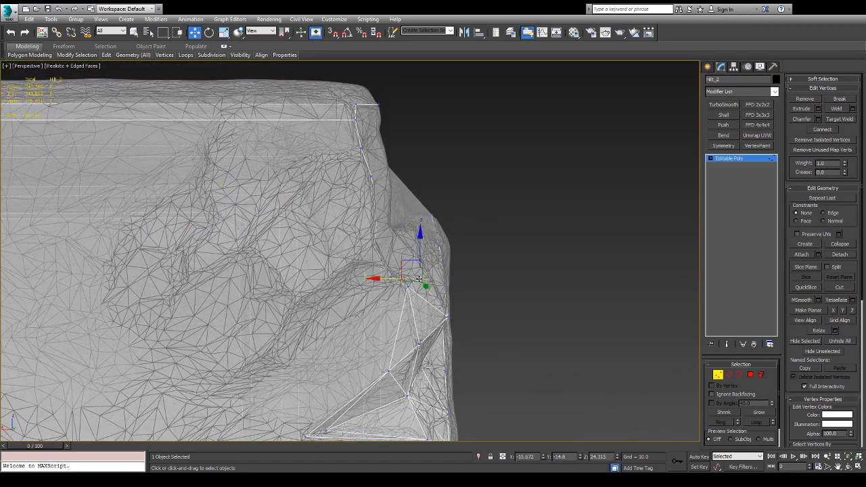
pyautogui.keyDown('alt'); pyautogui.moveTo(415, 286); pyautogui.dragTo(422, 301, button='middle'); pyautogui.keyUp('alt')
pyautogui.moveTo(406, 284); pyautogui.dragTo(410, 282)
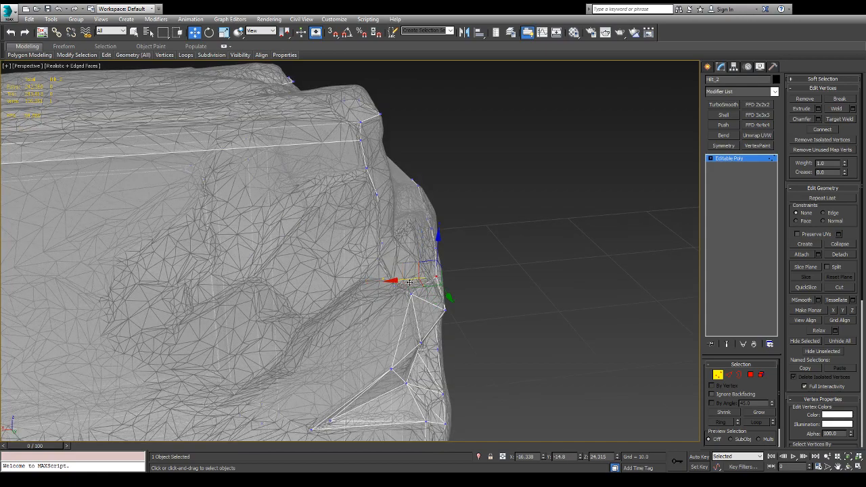
# - Shift the new break-line vertex in the XY plane to about X -15.91, Y -14.45
pyautogui.keyDown('alt'); pyautogui.moveTo(443, 289); pyautogui.dragTo(417, 340, button='middle'); pyautogui.keyUp('alt')
pyautogui.moveTo(425, 300); pyautogui.dragTo(413, 263)
pyautogui.keyDown('alt'); pyautogui.moveTo(413, 262); pyautogui.dragTo(439, 279, button='middle'); pyautogui.keyUp('alt')
pyautogui.scroll(4, 421, 212)
pyautogui.scroll(-4, 431, 318)
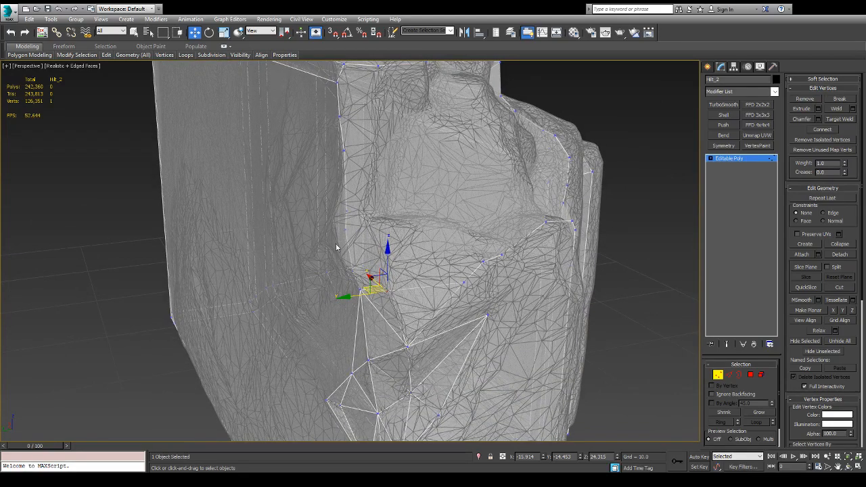
# - Nudge the new break-line vertex in the XY plane by about -0.18 in X and 0.04 in Y
pyautogui.scroll(3, 383, 304)
pyautogui.keyDown('alt'); pyautogui.moveTo(384, 305); pyautogui.dragTo(449, 321, button='middle'); pyautogui.keyUp('alt')
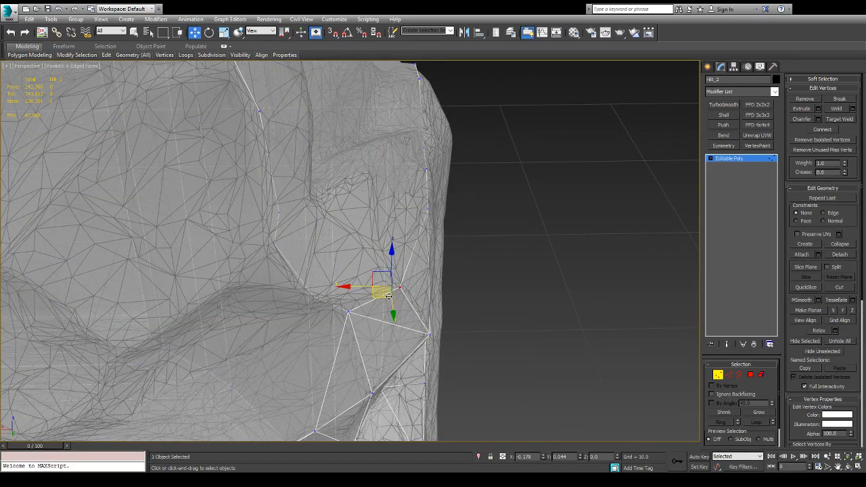
pyautogui.keyDown('alt'); pyautogui.moveTo(388, 295); pyautogui.dragTo(338, 309, button='middle'); pyautogui.keyUp('alt')
# - Target-weld the break-line vertex above the recess's upper tip to the next vertex along the break line
pyautogui.click(372, 298)
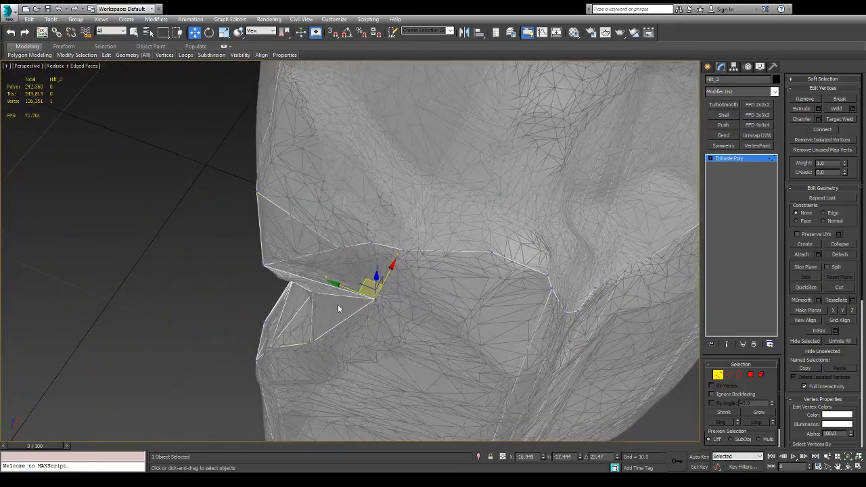
pyautogui.click(339, 247)
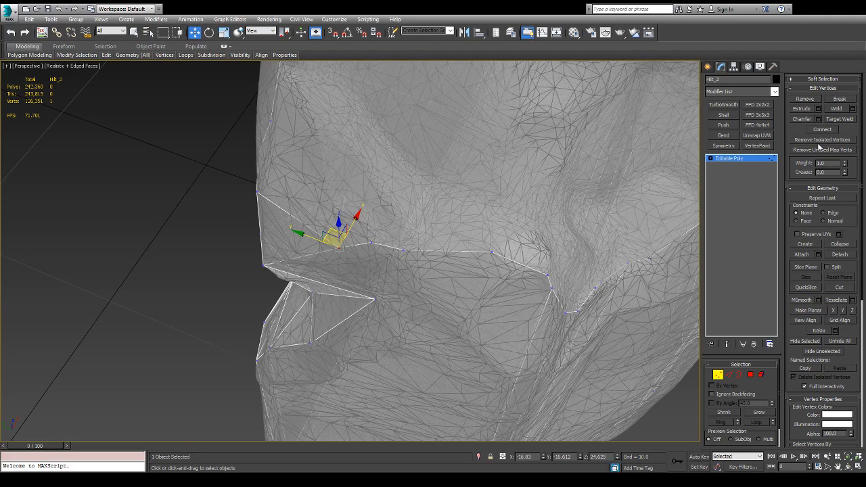
pyautogui.click(841, 122)
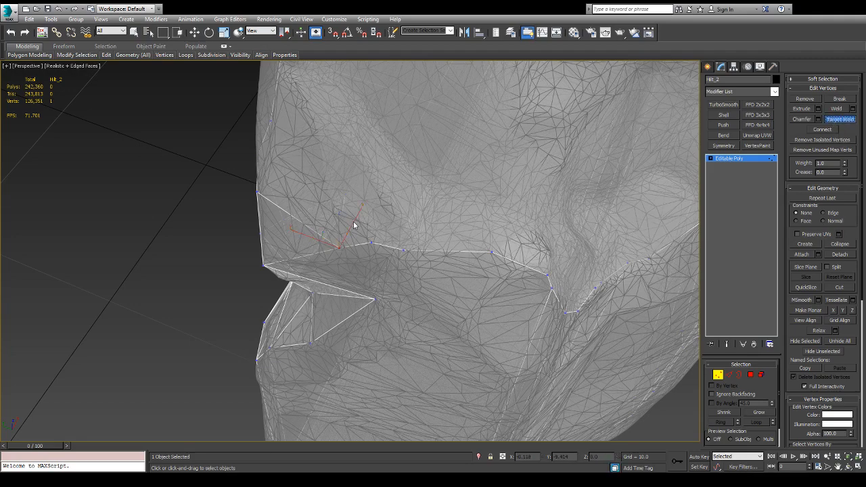
pyautogui.click(369, 241)
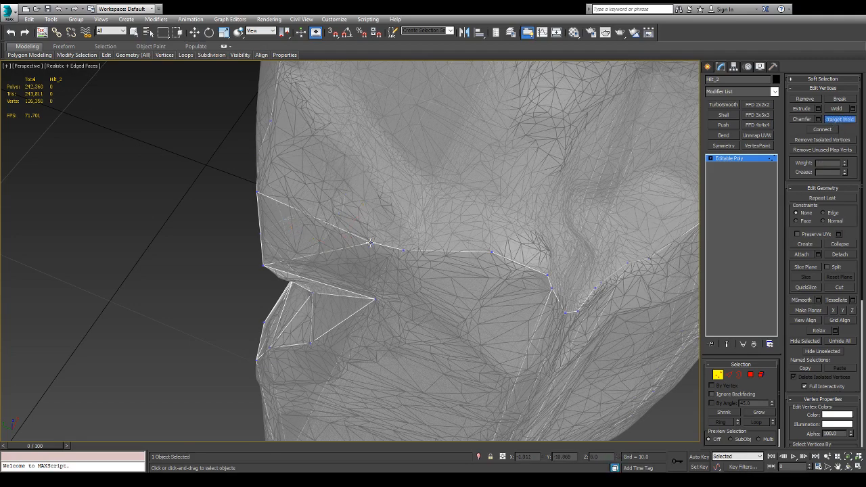
pyautogui.scroll(-8, 377, 230)
pyautogui.keyDown('alt'); pyautogui.moveTo(434, 195); pyautogui.dragTo(269, 279, button='middle'); pyautogui.keyUp('alt')
pyautogui.scroll(5, 332, 151)
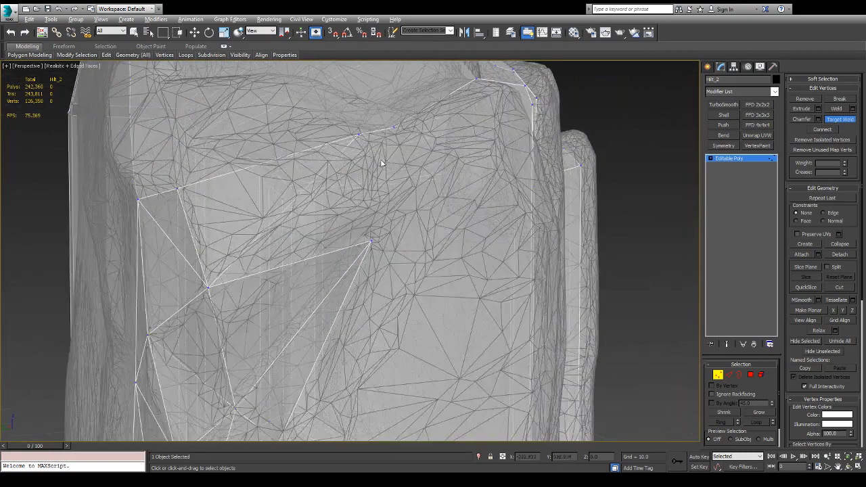
pyautogui.scroll(-1, 351, 149)
pyautogui.press('w')
# - Move the welded break-line vertex above the recess's tip along X to about -16.90
pyautogui.keyDown('alt'); pyautogui.moveTo(348, 149); pyautogui.dragTo(319, 146, button='middle'); pyautogui.keyUp('alt')
pyautogui.scroll(-8, 319, 146)
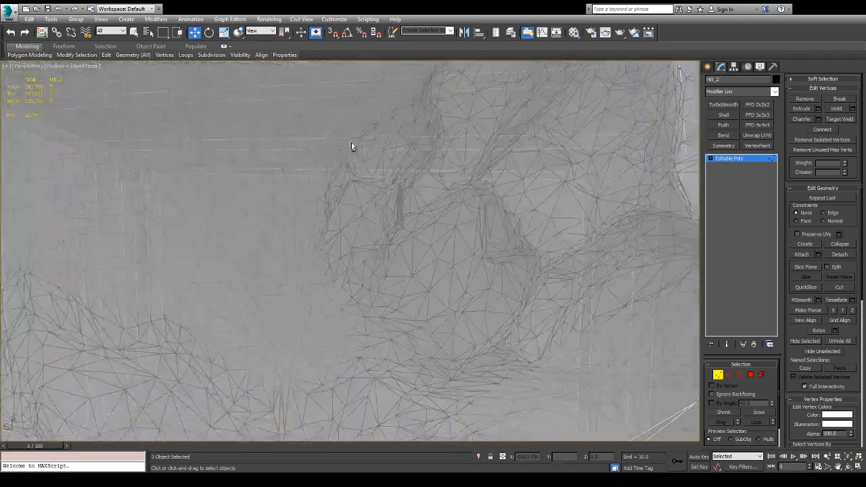
pyautogui.keyDown('alt'); pyautogui.moveTo(468, 209); pyautogui.dragTo(413, 213, button='middle'); pyautogui.keyUp('alt')
pyautogui.scroll(2, 404, 207)
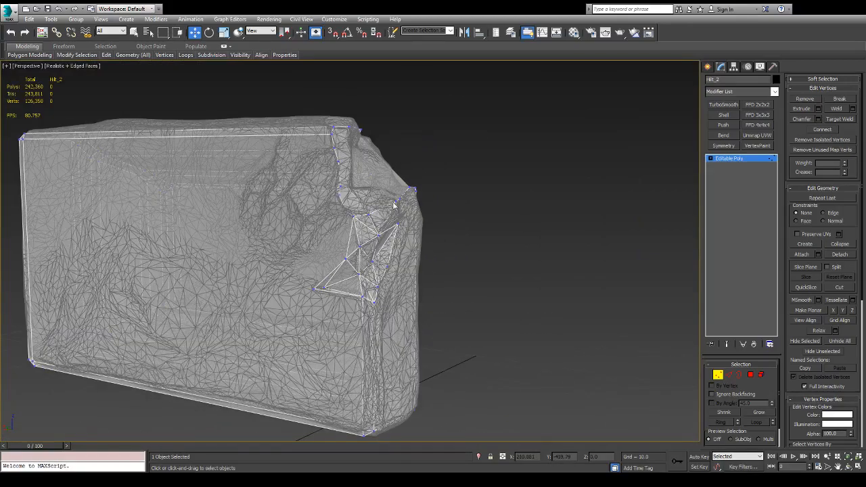
pyautogui.click(395, 205)
pyautogui.scroll(6, 396, 212)
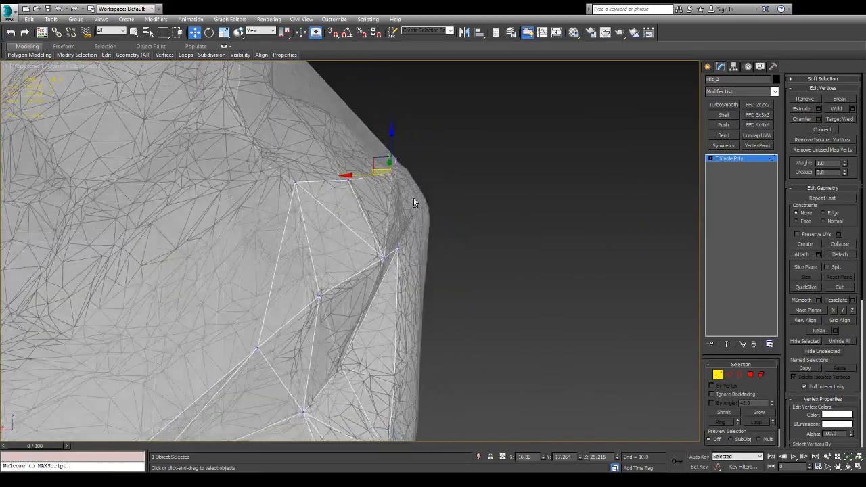
pyautogui.moveTo(413, 198)
pyautogui.keyDown('alt'); pyautogui.mouseDown(button='middle')
pyautogui.moveTo(417, 210)
pyautogui.moveTo(408, 200)
pyautogui.mouseUp(button='middle'); pyautogui.keyUp('alt')
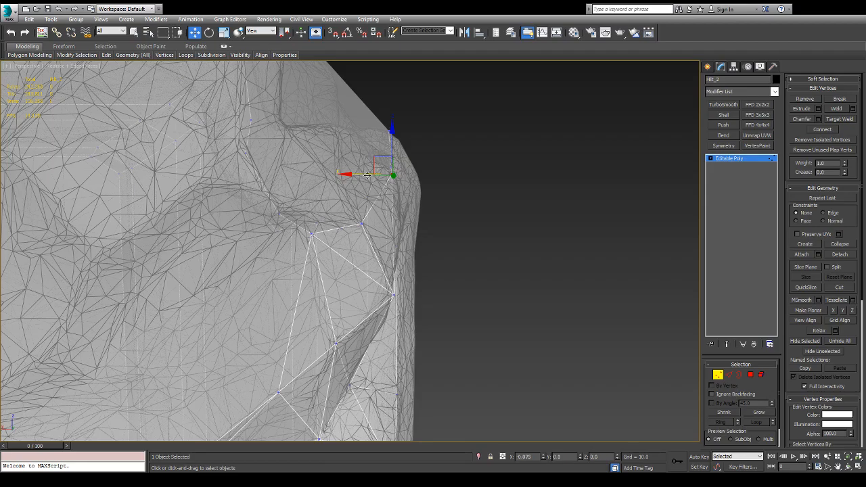
pyautogui.keyDown('alt'); pyautogui.moveTo(369, 176); pyautogui.dragTo(366, 199, button='middle'); pyautogui.keyUp('alt')
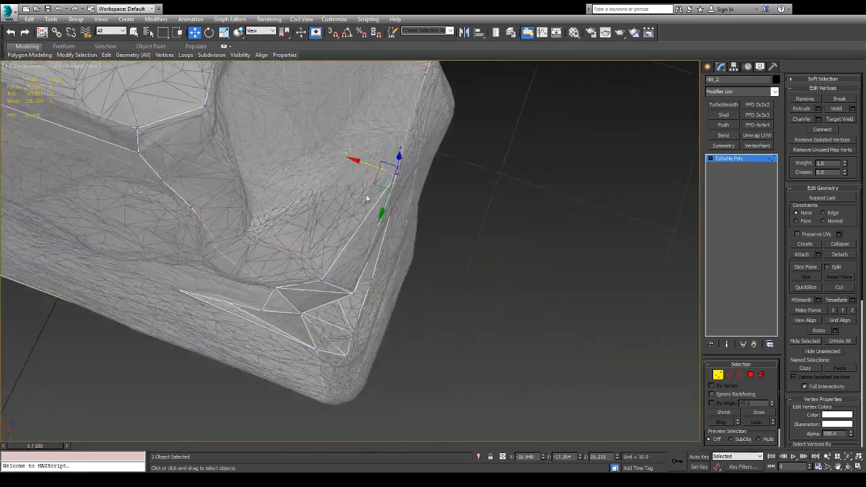
pyautogui.moveTo(371, 165); pyautogui.dragTo(369, 163)
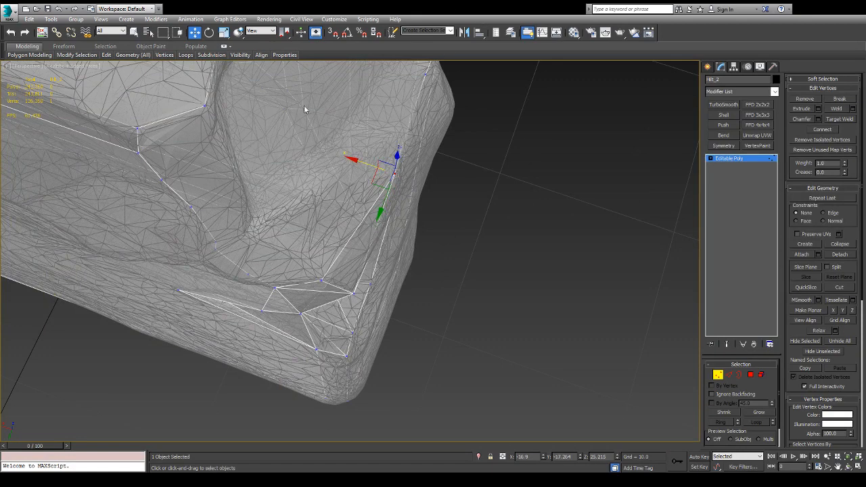
# - Leave sub-object editing and examine the broken corner's low-poly outline against the high-poly mesh
pyautogui.keyDown('alt'); pyautogui.moveTo(366, 165); pyautogui.dragTo(269, 164, button='middle'); pyautogui.keyUp('alt')
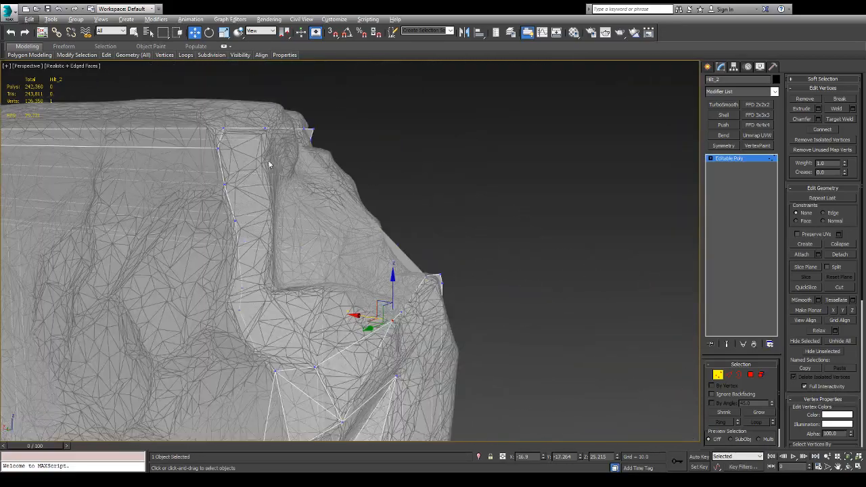
pyautogui.press('2')
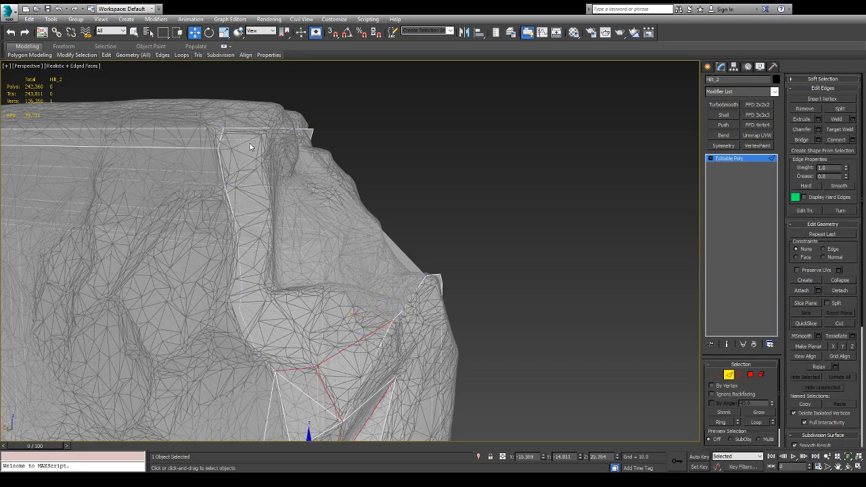
pyautogui.click(246, 130)
pyautogui.keyDown('alt'); pyautogui.moveTo(247, 129); pyautogui.dragTo(251, 148, button='middle'); pyautogui.keyUp('alt')
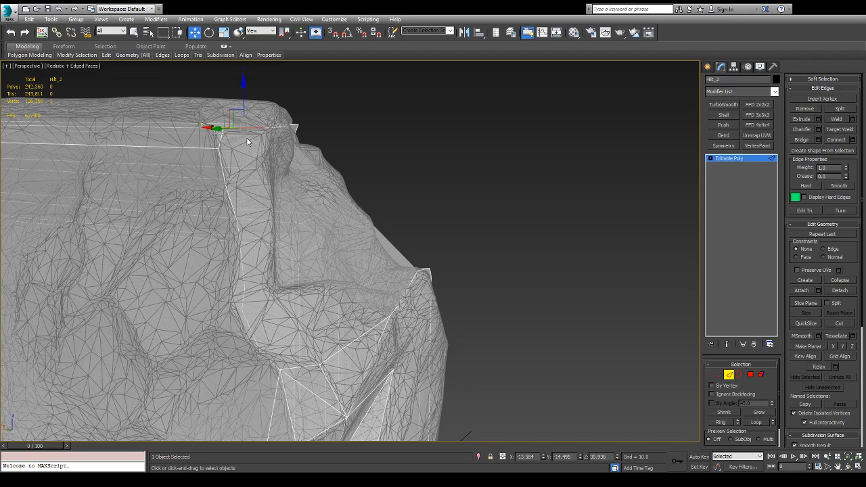
pyautogui.press('2')
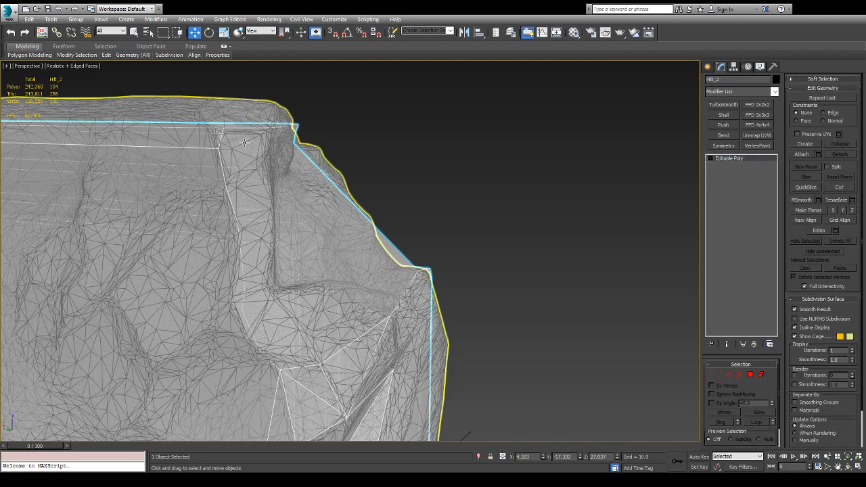
pyautogui.keyDown('alt'); pyautogui.moveTo(243, 141); pyautogui.dragTo(302, 228, button='middle'); pyautogui.keyUp('alt')
pyautogui.scroll(8, 306, 241)
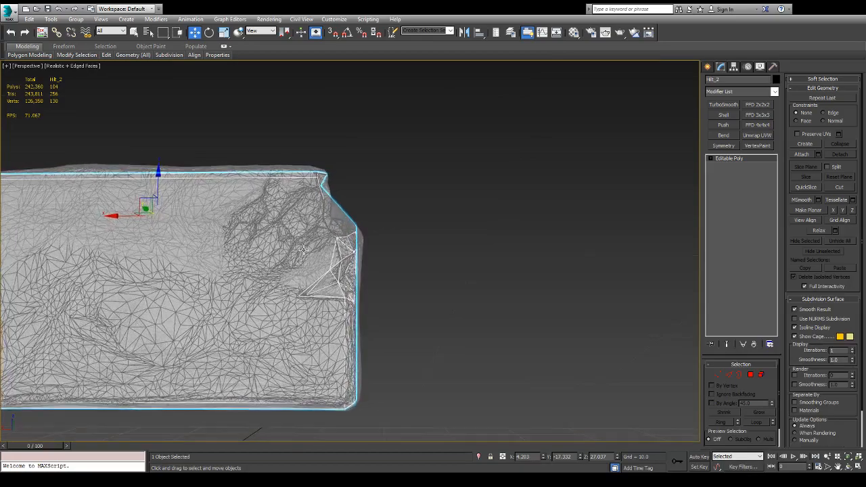
pyautogui.keyDown('alt'); pyautogui.moveTo(312, 257); pyautogui.dragTo(259, 264, button='middle'); pyautogui.keyUp('alt')
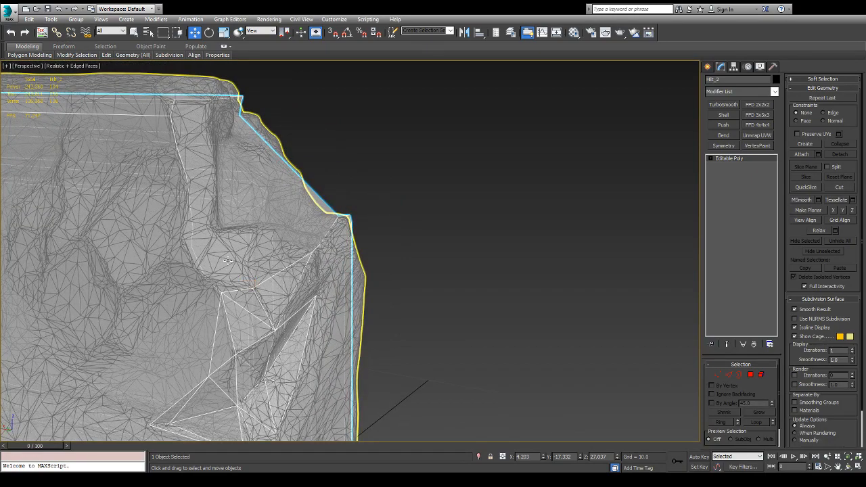
# - Select the guard's lengthwise edges and connect them with a new edge loop around its middle
pyautogui.scroll(-4, 228, 261)
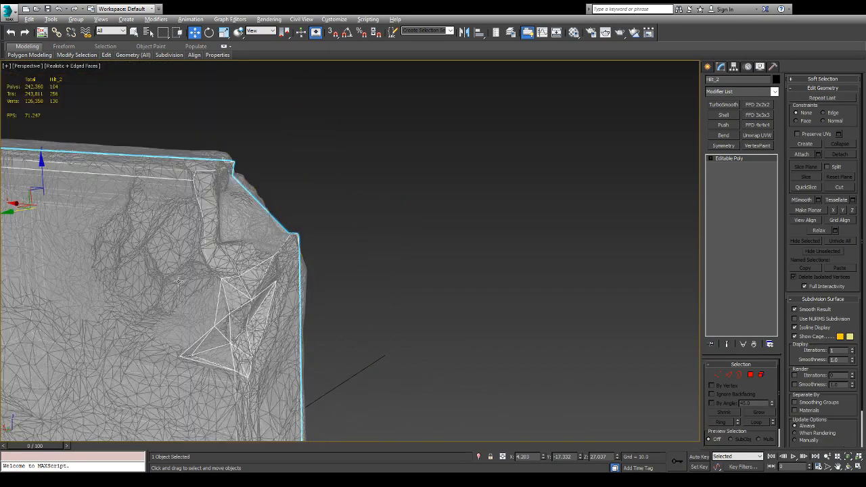
pyautogui.keyDown('alt'); pyautogui.moveTo(228, 261); pyautogui.dragTo(416, 217, button='middle'); pyautogui.keyUp('alt')
pyautogui.scroll(-3, 200, 260)
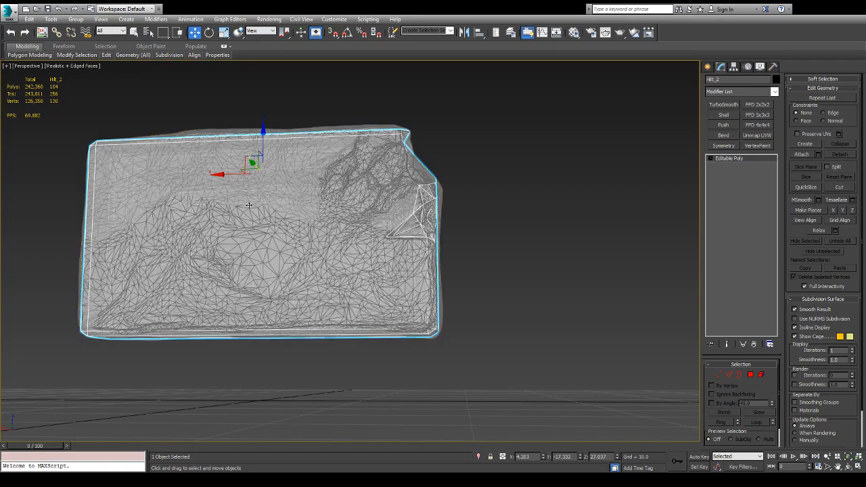
pyautogui.keyDown('alt'); pyautogui.moveTo(249, 205); pyautogui.dragTo(277, 201, button='middle'); pyautogui.keyUp('alt')
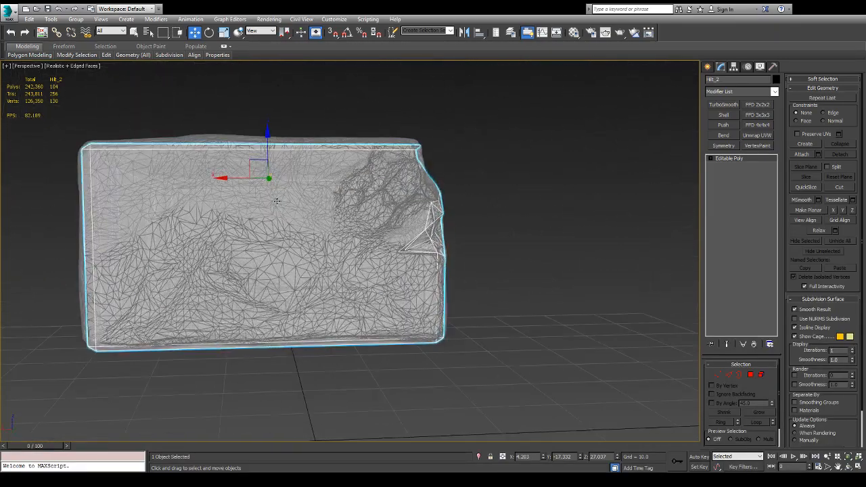
pyautogui.press('2')
pyautogui.scroll(-4, 259, 175)
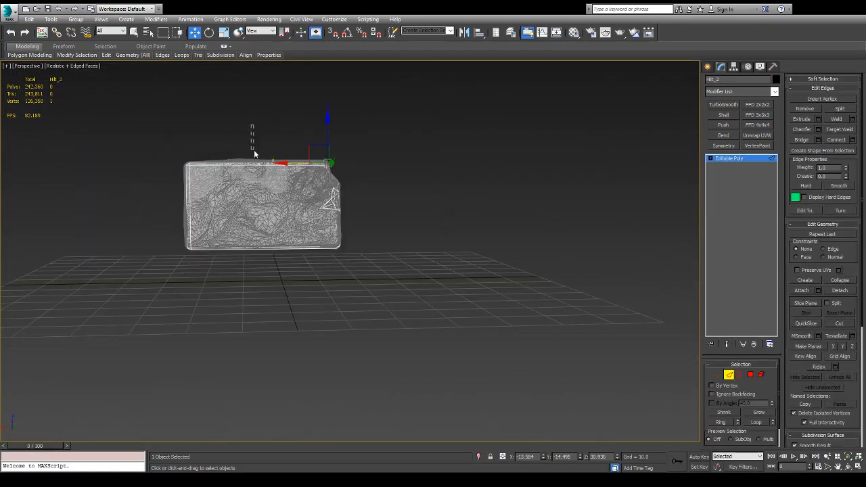
pyautogui.doubleClick(254, 163)
pyautogui.keyDown('alt'); pyautogui.moveTo(289, 373); pyautogui.dragTo(355, 158, button='middle'); pyautogui.keyUp('alt')
pyautogui.scroll(4, 354, 158)
pyautogui.keyDown('alt'); pyautogui.moveTo(219, 142); pyautogui.dragTo(408, 153, button='middle'); pyautogui.keyUp('alt')
pyautogui.scroll(6, 172, 269)
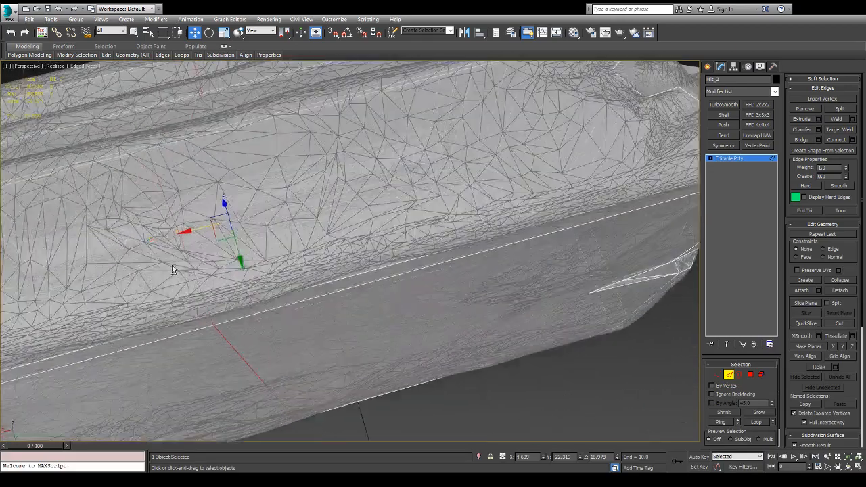
pyautogui.scroll(-10, 172, 269)
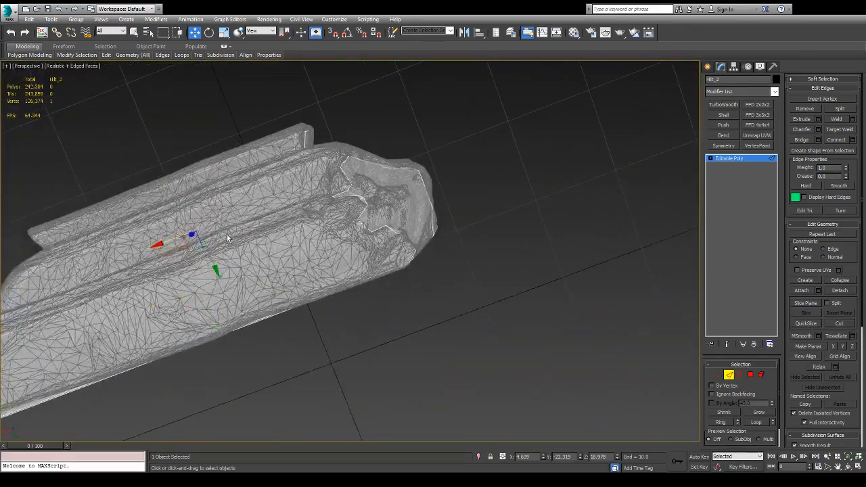
# - Leave edge editing, reselect Hilt_2 and examine the new edge loop and the broken corner against the high-poly mesh
pyautogui.keyDown('alt'); pyautogui.moveTo(227, 239); pyautogui.dragTo(58, 234, button='middle'); pyautogui.keyUp('alt')
pyautogui.press('e')
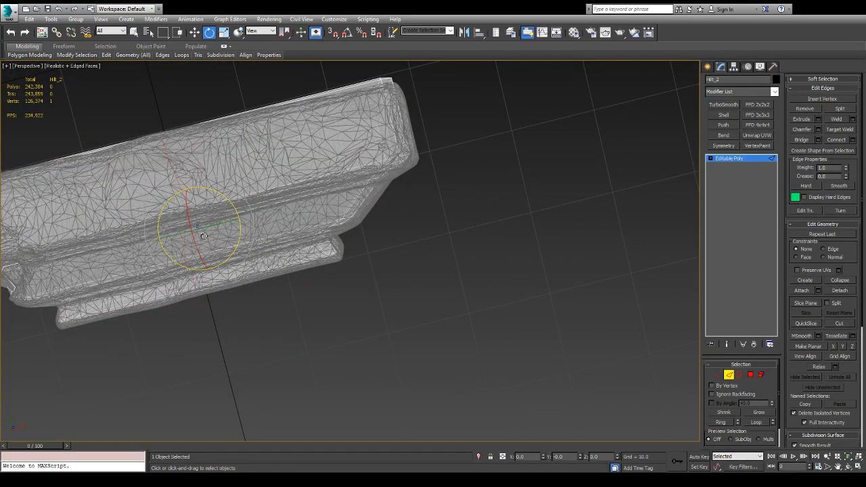
pyautogui.press('r')
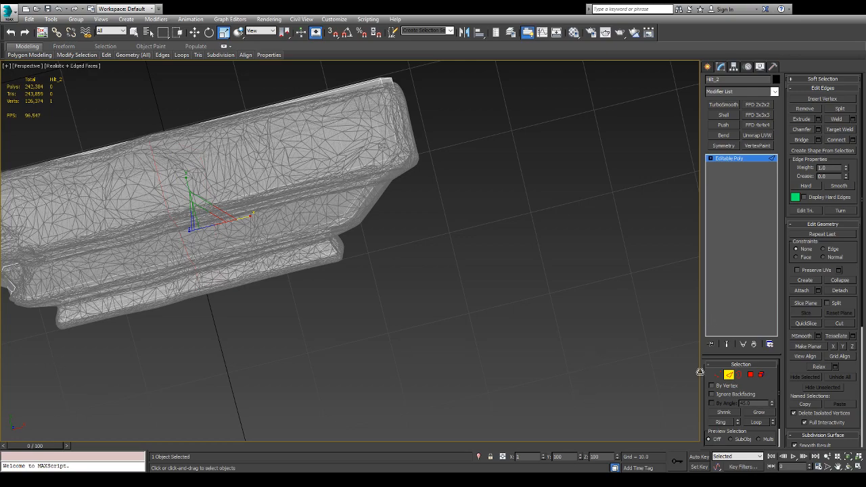
pyautogui.keyDown('alt'); pyautogui.moveTo(269, 417); pyautogui.dragTo(107, 281, button='middle'); pyautogui.keyUp('alt')
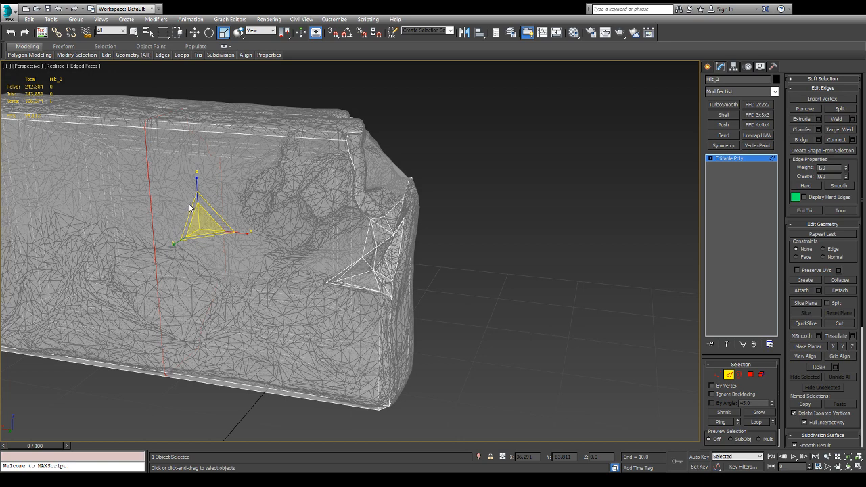
pyautogui.click(494, 228)
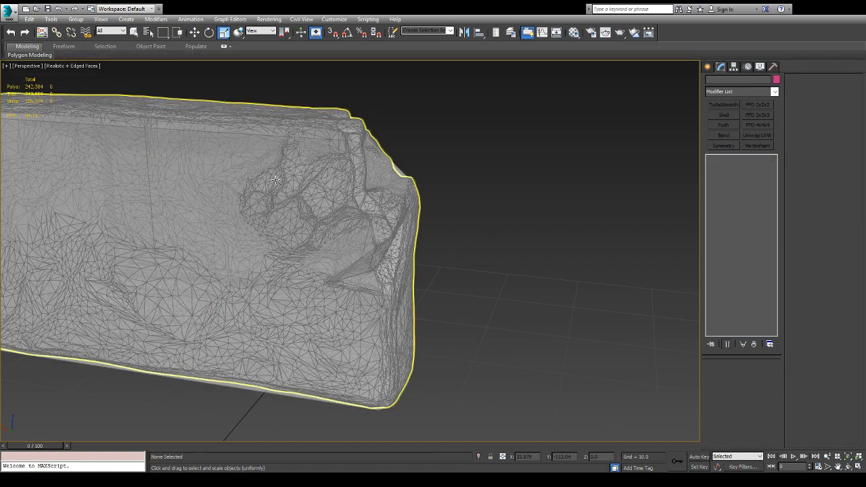
pyautogui.keyDown('alt'); pyautogui.moveTo(276, 180); pyautogui.dragTo(331, 227, button='middle'); pyautogui.keyUp('alt')
pyautogui.click(332, 228)
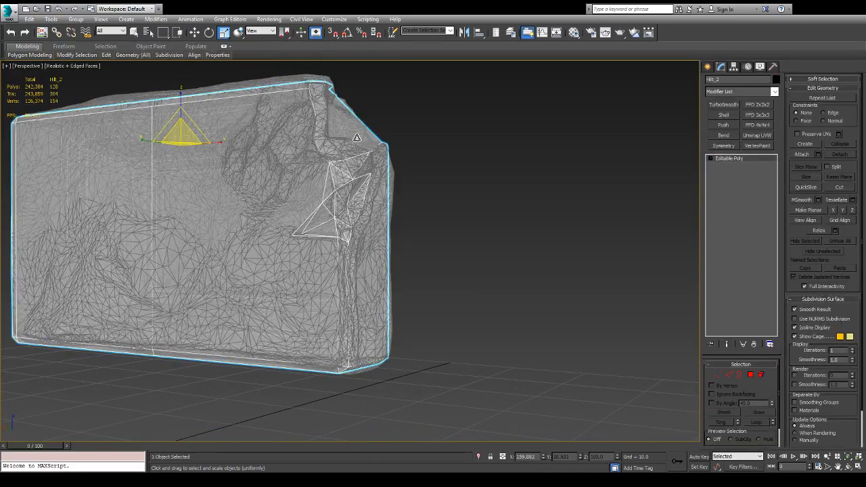
pyautogui.keyDown('alt'); pyautogui.moveTo(357, 138); pyautogui.dragTo(310, 240, button='middle'); pyautogui.keyUp('alt')
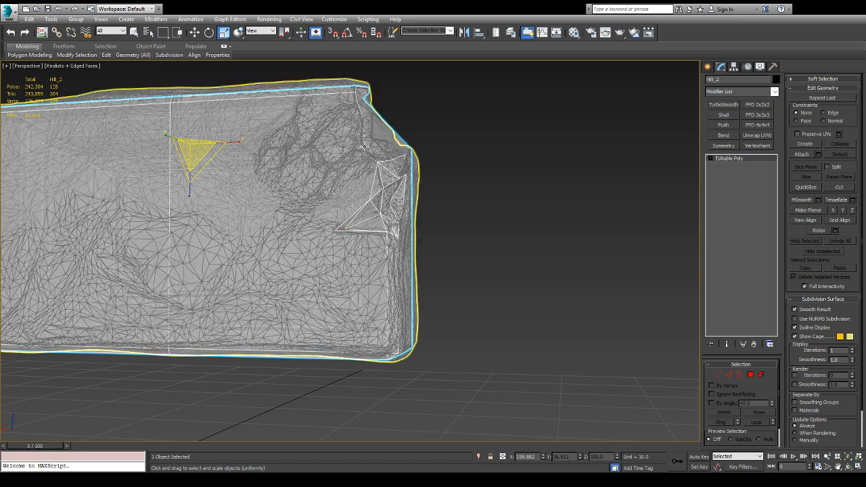
pyautogui.keyDown('alt'); pyautogui.moveTo(381, 186); pyautogui.dragTo(243, 196, button='middle'); pyautogui.keyUp('alt')
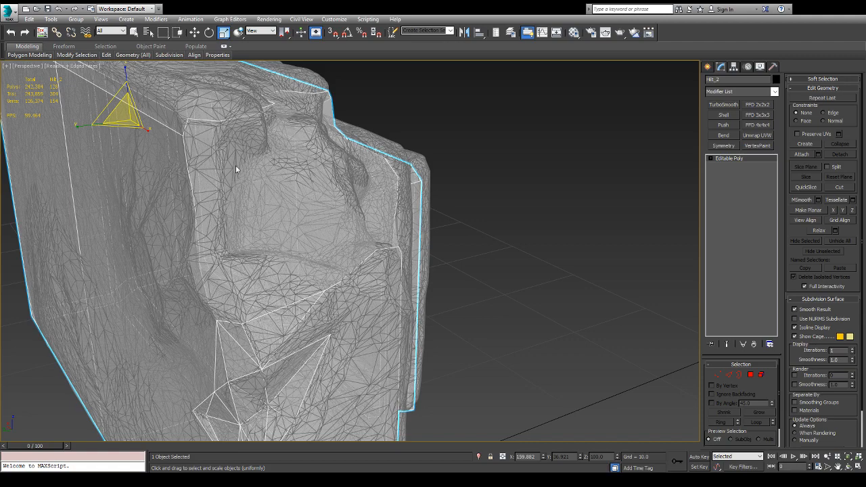
# - Cut a chain of edges from the break's upper vertex down the ledge's inner edge and across the break surface towards the recess's upper tip
pyautogui.press('1')
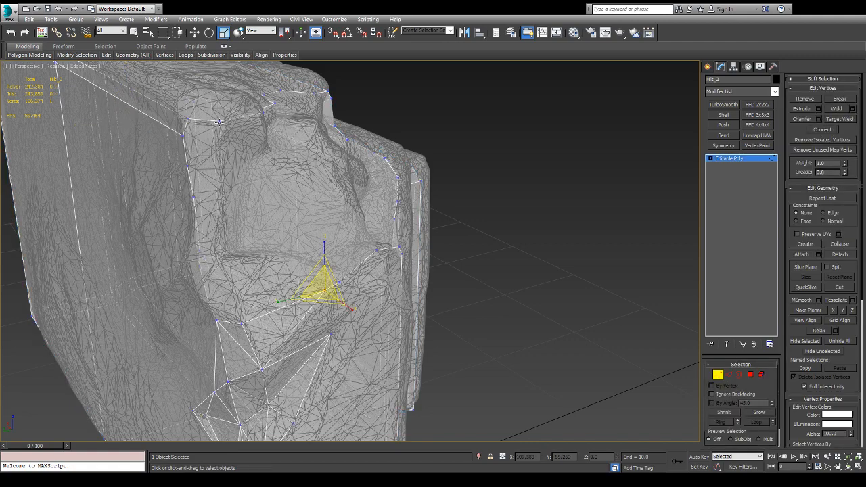
pyautogui.click(218, 124)
pyautogui.moveTo(220, 152)
pyautogui.keyDown('alt'); pyautogui.mouseDown(button='middle')
pyautogui.moveTo(232, 162)
pyautogui.moveTo(237, 121)
pyautogui.moveTo(224, 143)
pyautogui.mouseUp(button='middle'); pyautogui.keyUp('alt')
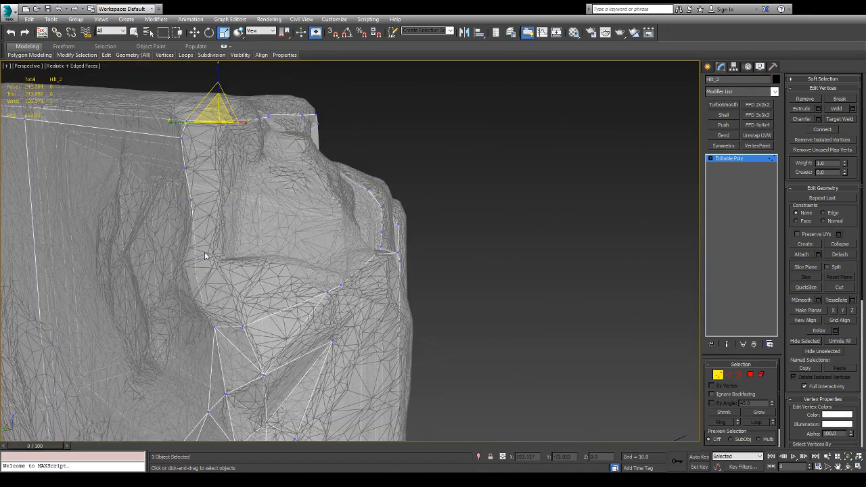
pyautogui.keyDown('alt'); pyautogui.moveTo(207, 256); pyautogui.dragTo(293, 255, button='middle'); pyautogui.keyUp('alt')
pyautogui.click(843, 287)
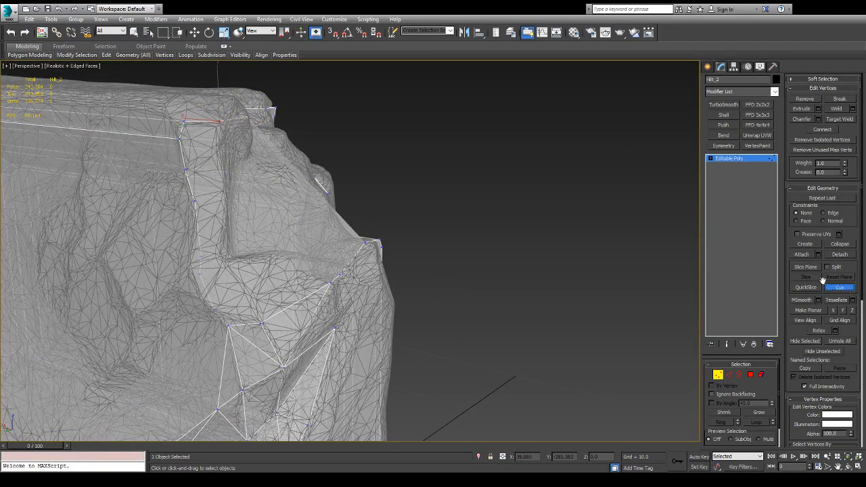
pyautogui.click(220, 122)
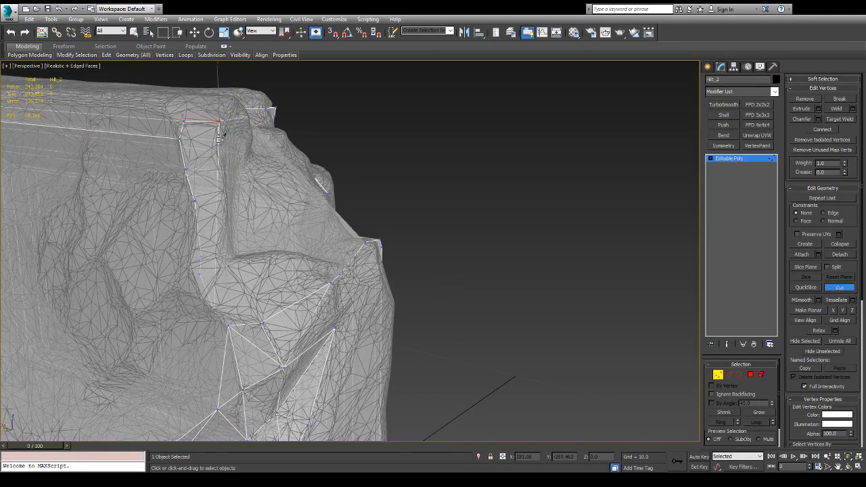
pyautogui.click(219, 155)
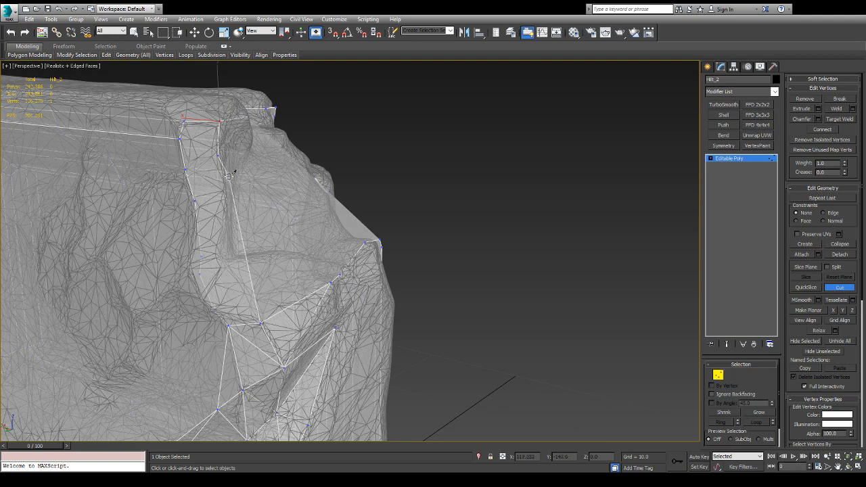
pyautogui.click(226, 195)
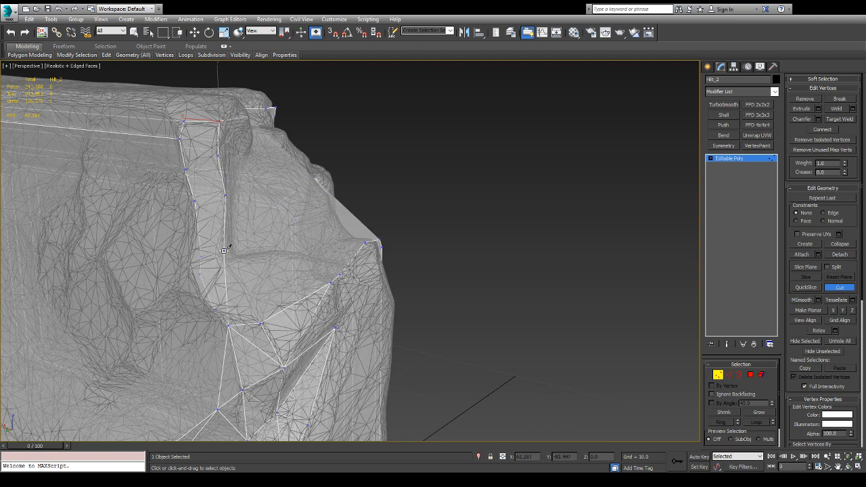
pyautogui.click(224, 250)
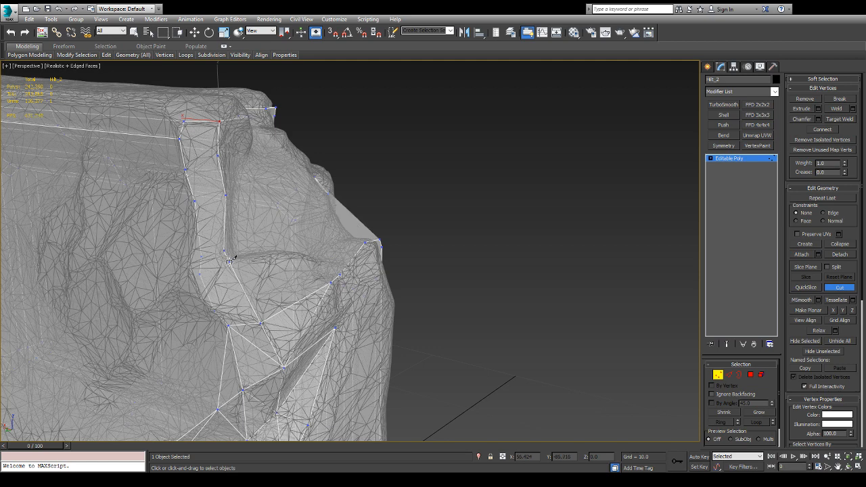
pyautogui.click(229, 260)
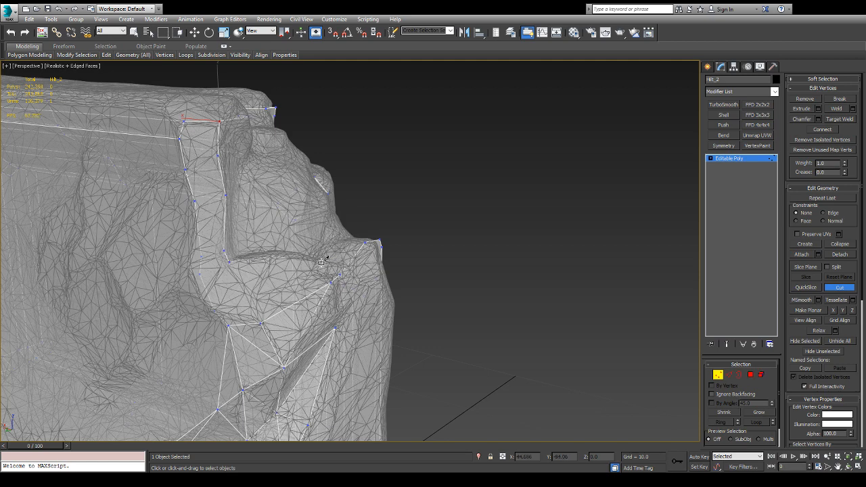
pyautogui.rightClick(343, 272)
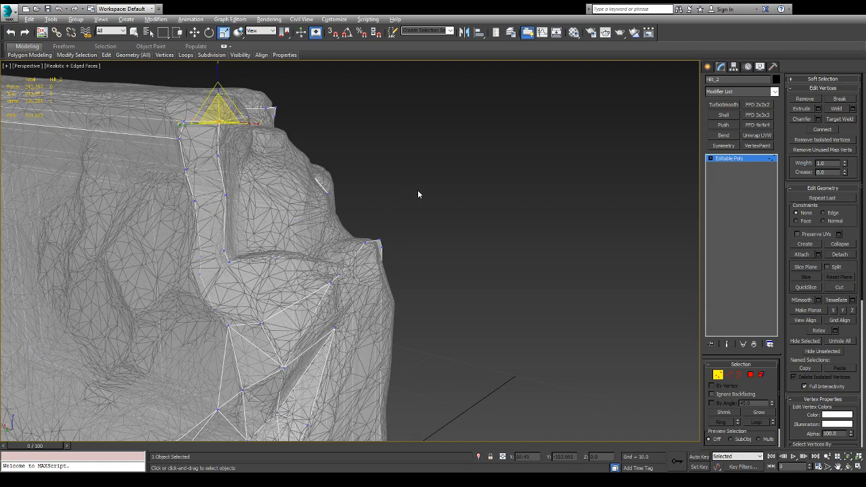
# - Undo the last segment of the cut across the break surface
pyautogui.keyDown('alt'); pyautogui.moveTo(418, 190); pyautogui.dragTo(346, 229, button='middle'); pyautogui.keyUp('alt')
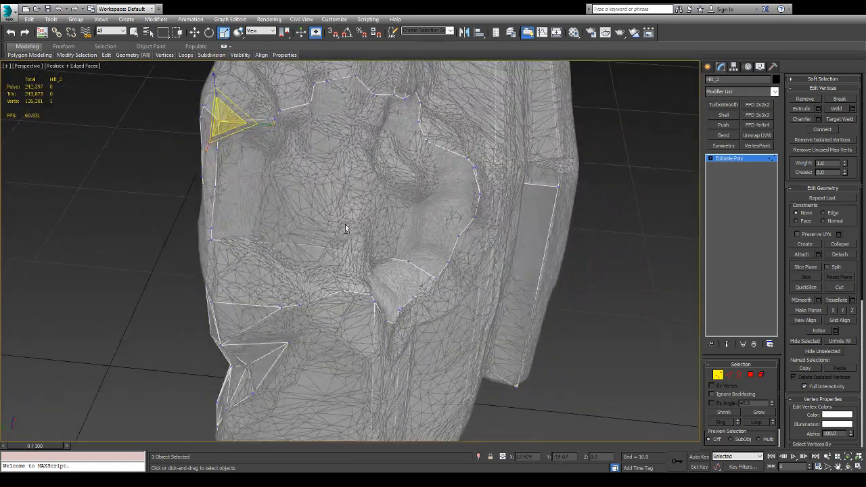
pyautogui.scroll(4, 306, 270)
pyautogui.keyDown('alt'); pyautogui.moveTo(306, 270); pyautogui.dragTo(334, 251, button='middle'); pyautogui.keyUp('alt')
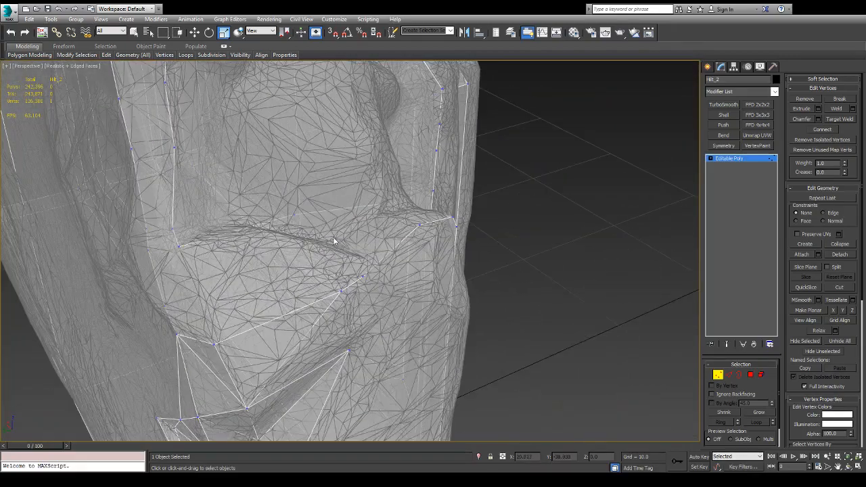
pyautogui.hotkey('ctrl', 'z')
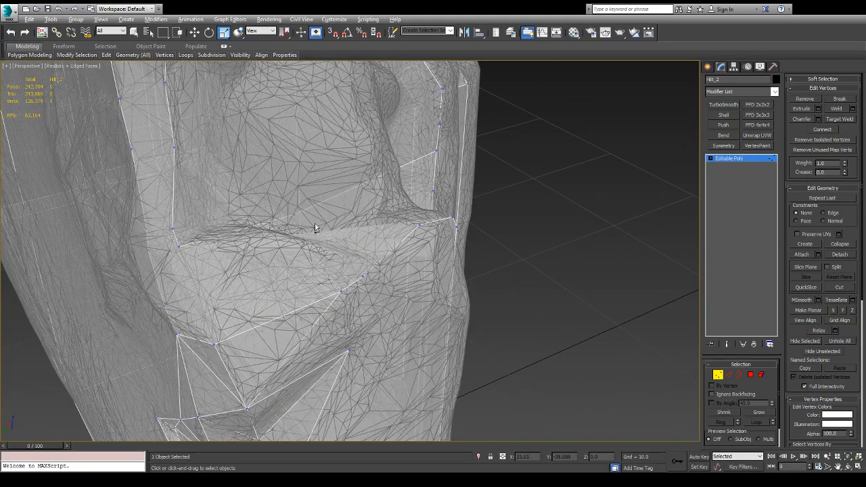
pyautogui.moveTo(315, 228)
pyautogui.keyDown('alt'); pyautogui.mouseDown(button='middle')
pyautogui.moveTo(277, 243)
pyautogui.moveTo(306, 215)
pyautogui.mouseUp(button='middle'); pyautogui.keyUp('alt')
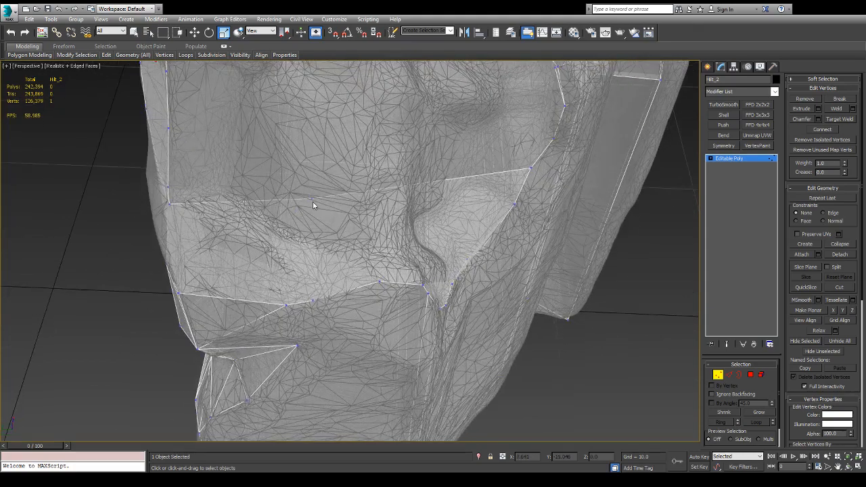
# - Move the cut's vertex in the middle of the break surface to about X -16.53, Y -15.58, Z 25.71
pyautogui.click(312, 203)
pyautogui.press('w')
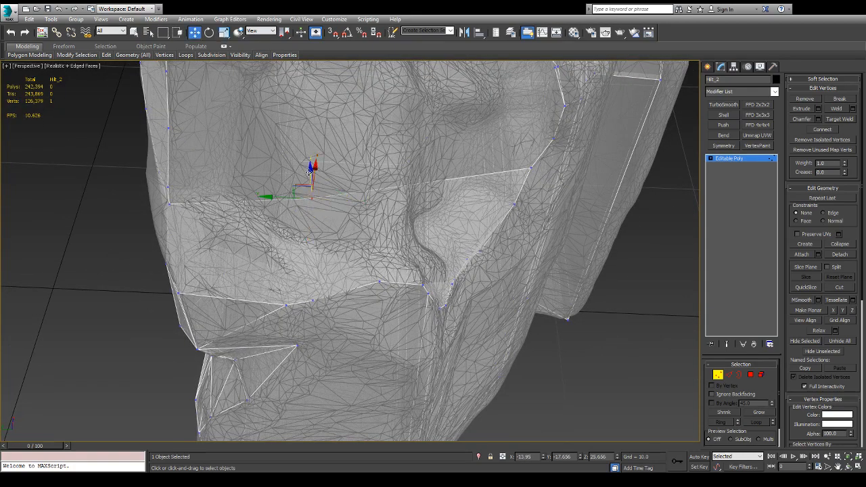
pyautogui.moveTo(308, 190); pyautogui.dragTo(311, 291)
pyautogui.keyDown('alt'); pyautogui.moveTo(311, 291); pyautogui.dragTo(331, 253, button='middle'); pyautogui.keyUp('alt')
pyautogui.keyDown('alt'); pyautogui.moveTo(349, 130); pyautogui.dragTo(316, 113, button='middle'); pyautogui.keyUp('alt')
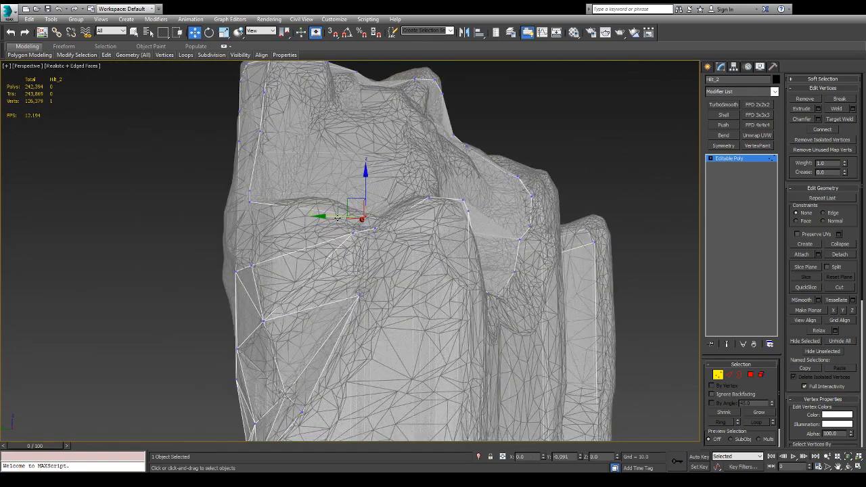
pyautogui.keyDown('alt'); pyautogui.moveTo(331, 217); pyautogui.dragTo(326, 249, button='middle'); pyautogui.keyUp('alt')
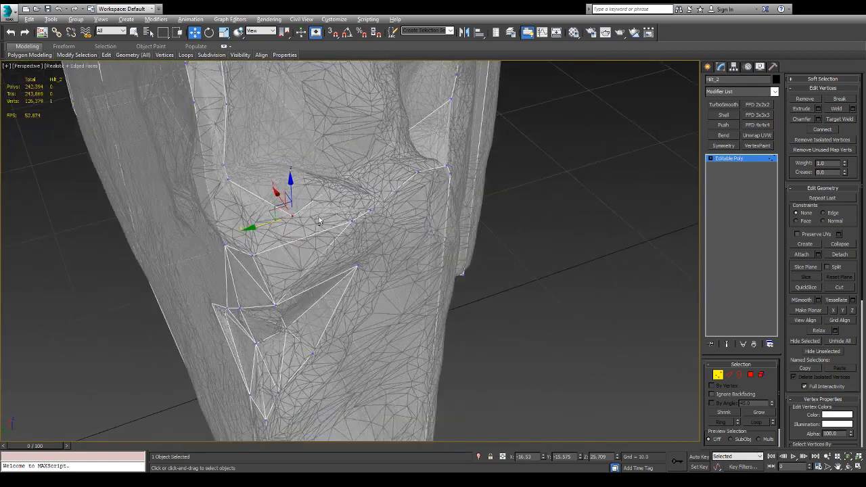
# - Connect the moved vertex to the vertex at the recess's upper tip and remove the leftover cut edge across the break
pyautogui.keyDown('ctrl'); pyautogui.click(371, 210); pyautogui.keyUp('ctrl')
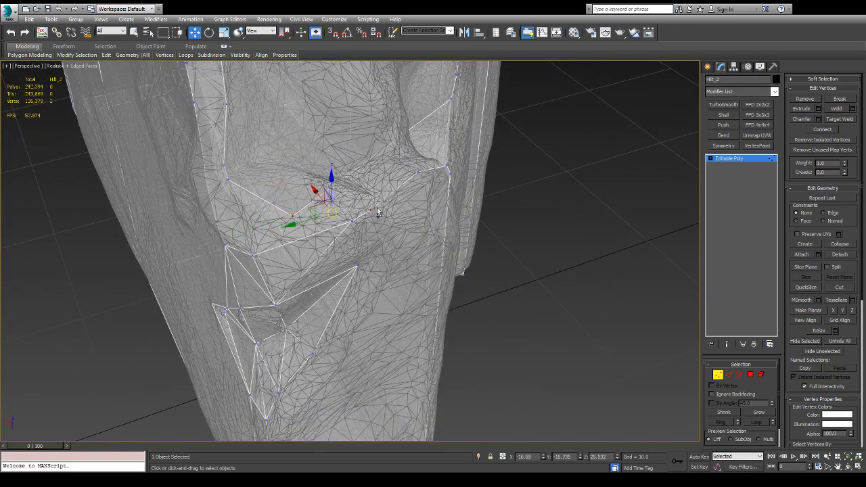
pyautogui.hotkey('ctrl', 'shift', 'e')
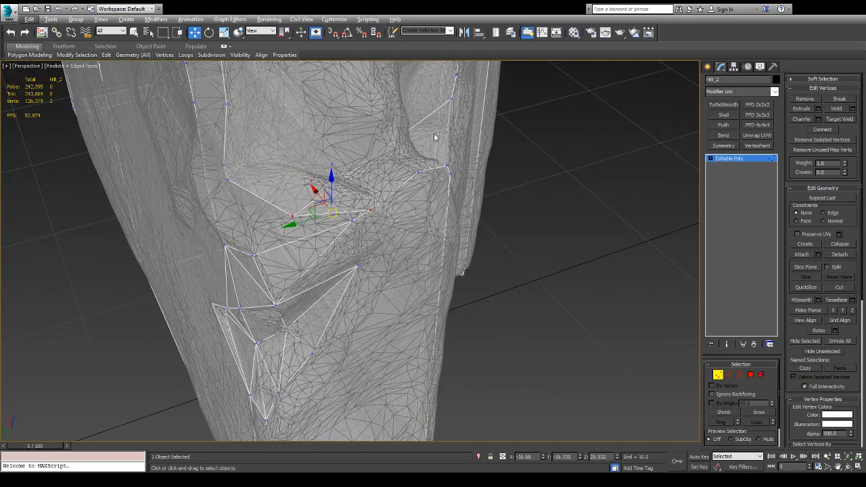
pyautogui.press('2')
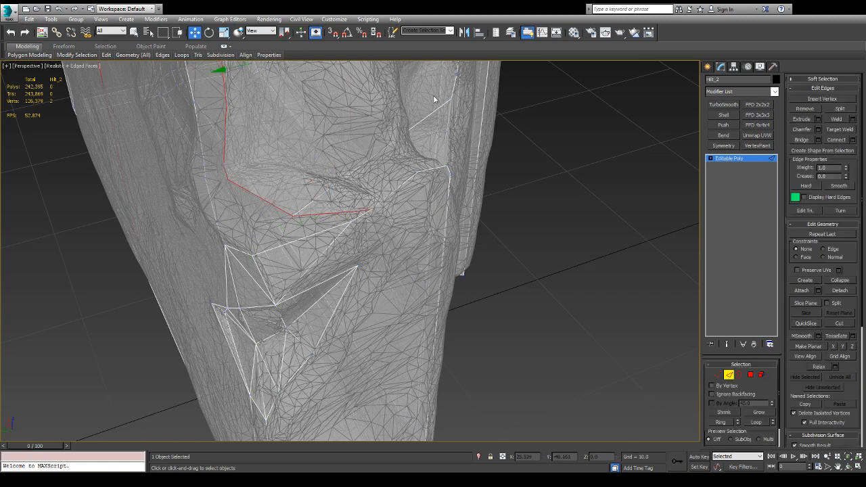
pyautogui.click(434, 109)
pyautogui.press('BackSpace')
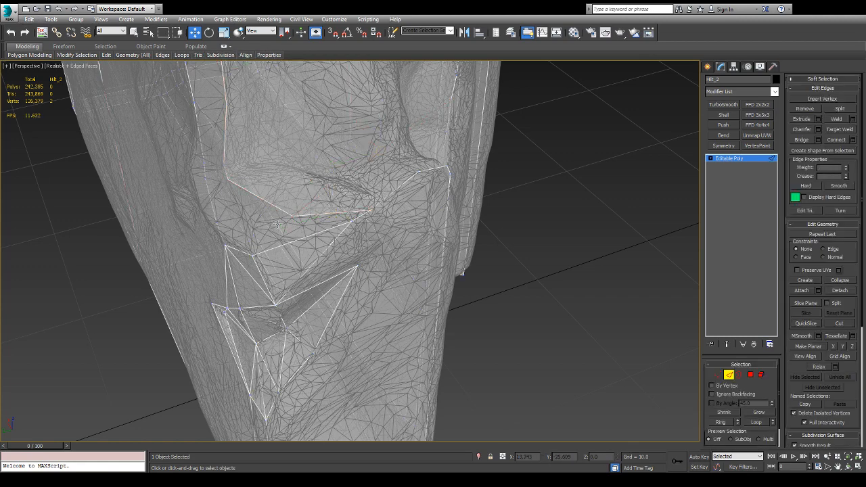
# - Move the cut vertex between the ledge corner and the recess's upper tip along X to about -15.83
pyautogui.press('1')
pyautogui.keyDown('alt'); pyautogui.moveTo(275, 201); pyautogui.dragTo(369, 214, button='middle'); pyautogui.keyUp('alt')
pyautogui.moveTo(266, 222); pyautogui.dragTo(254, 225)
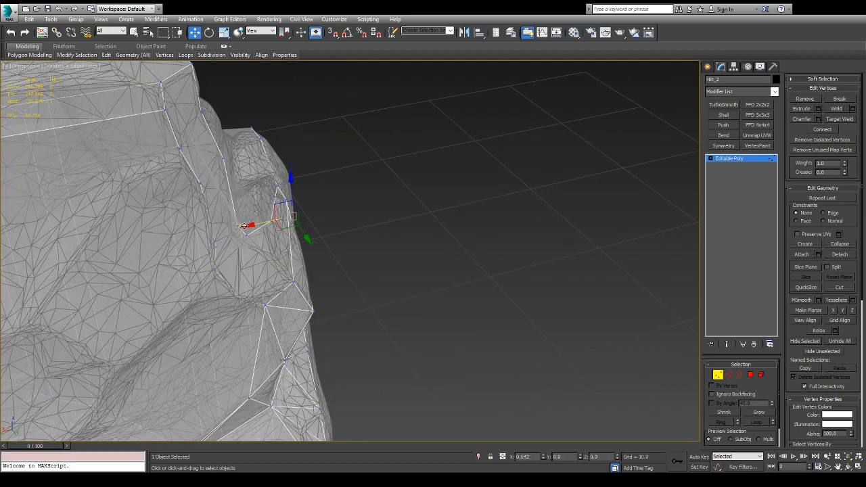
pyautogui.keyDown('alt'); pyautogui.moveTo(243, 226); pyautogui.dragTo(257, 203, button='middle'); pyautogui.keyUp('alt')
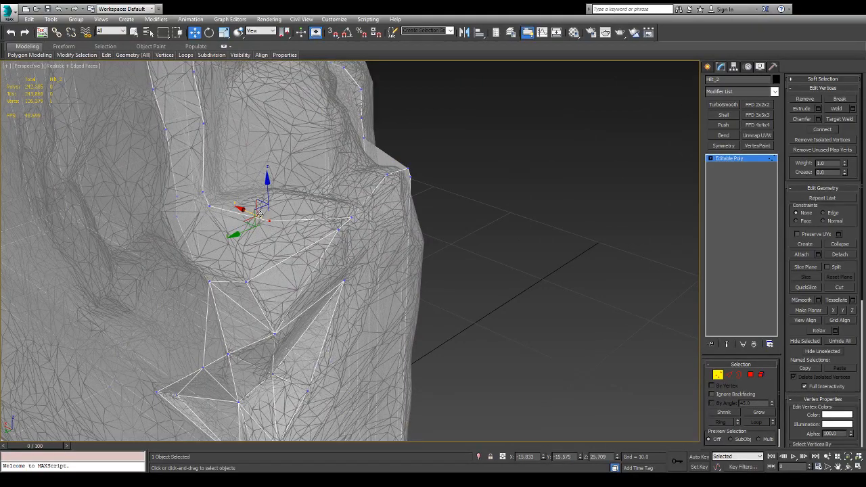
# - Move the cut vertex in the middle of the ledge edge to about X -15.83, Y -16.40, Z 26.14
pyautogui.keyDown('alt'); pyautogui.moveTo(250, 196); pyautogui.dragTo(240, 226, button='middle'); pyautogui.keyUp('alt')
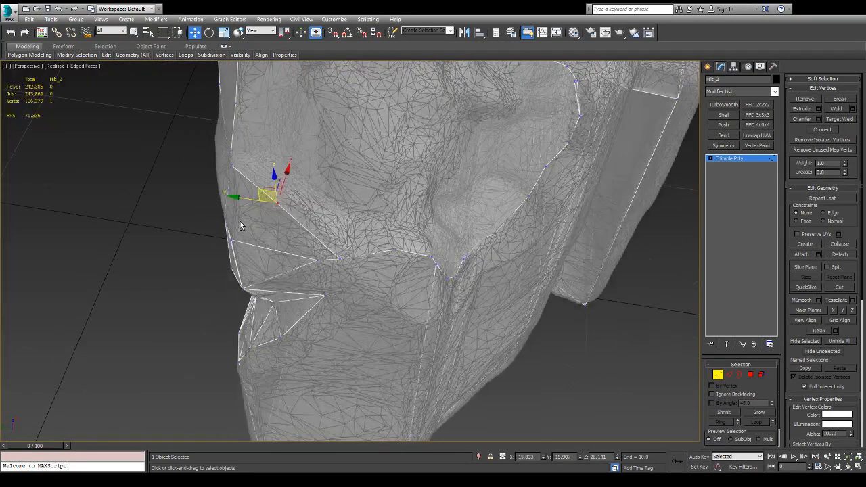
pyautogui.moveTo(243, 199); pyautogui.dragTo(261, 202)
pyautogui.keyDown('alt'); pyautogui.moveTo(261, 201); pyautogui.dragTo(308, 225, button='middle'); pyautogui.keyUp('alt')
pyautogui.scroll(5, 305, 222)
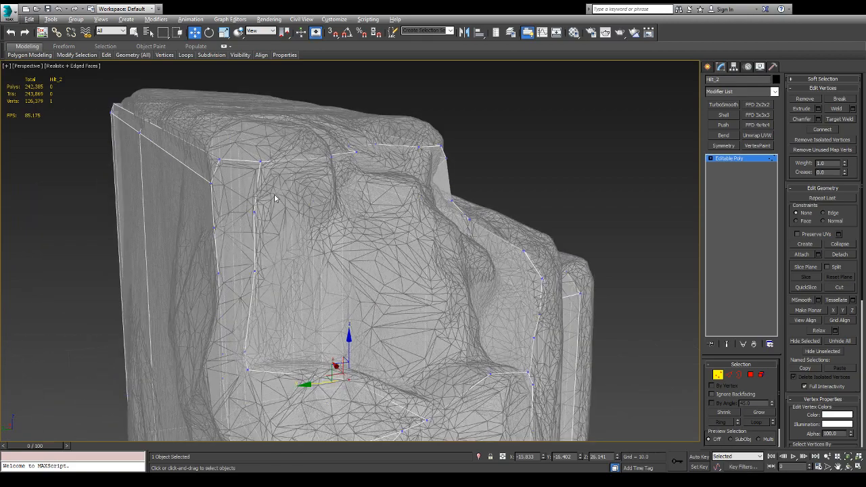
# - Shift the two lower vertices on the outer side of the break strip slightly outward along Y to fit the high-poly surface
pyautogui.keyDown('alt'); pyautogui.moveTo(274, 196); pyautogui.dragTo(317, 205, button='middle'); pyautogui.keyUp('alt')
pyautogui.scroll(2, 206, 181)
pyautogui.scroll(2, 205, 182)
pyautogui.keyDown('alt'); pyautogui.moveTo(205, 181); pyautogui.dragTo(432, 176, button='middle'); pyautogui.keyUp('alt')
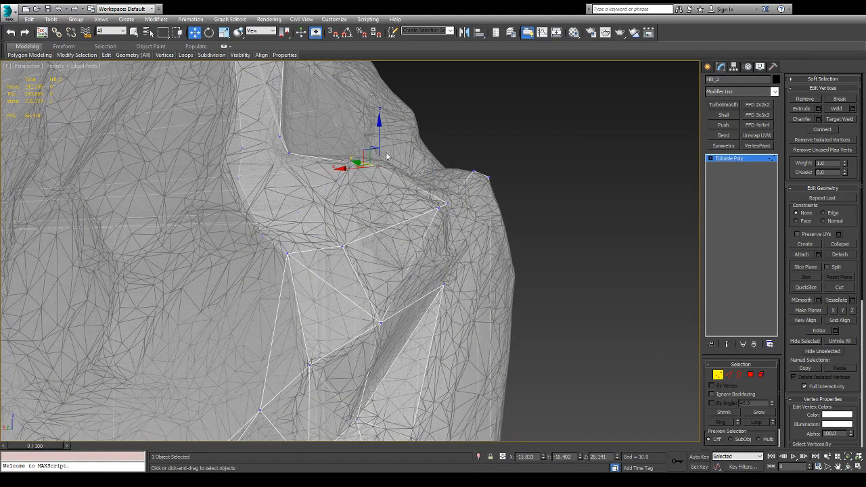
pyautogui.keyDown('alt'); pyautogui.moveTo(387, 157); pyautogui.dragTo(225, 220, button='middle'); pyautogui.keyUp('alt')
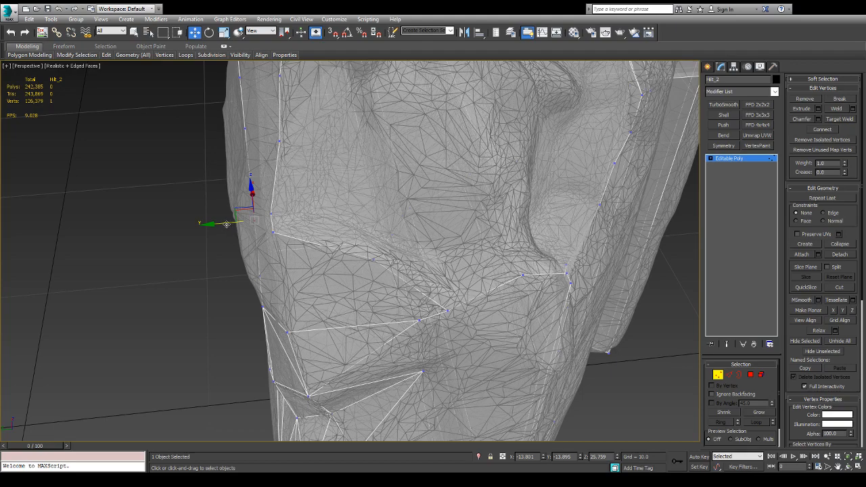
pyautogui.moveTo(226, 224); pyautogui.dragTo(219, 240)
pyautogui.click(248, 278)
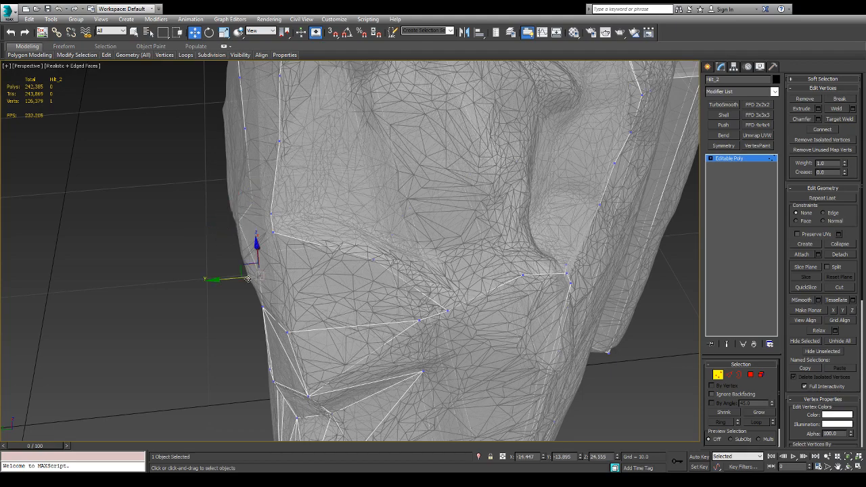
pyautogui.moveTo(234, 278); pyautogui.dragTo(229, 278)
# - Connect the ledge corner vertex to the vertex diagonally below it and move the recess's upper-tip vertex to about X -16.74, Y -17.89, Z 25.38
pyautogui.keyDown('alt'); pyautogui.moveTo(224, 279); pyautogui.dragTo(266, 218, button='middle'); pyautogui.keyUp('alt')
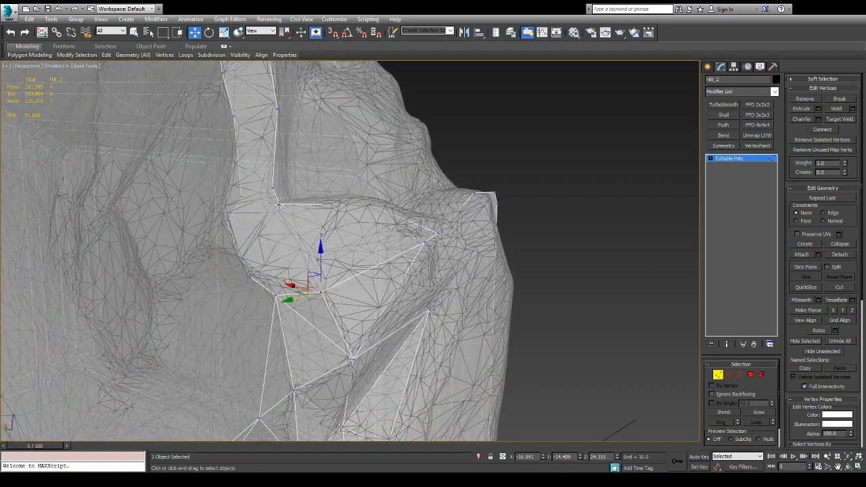
pyautogui.click(279, 204)
pyautogui.keyDown('alt'); pyautogui.moveTo(318, 206); pyautogui.dragTo(315, 243, button='middle'); pyautogui.keyUp('alt')
pyautogui.keyDown('alt'); pyautogui.moveTo(340, 312); pyautogui.dragTo(360, 293, button='middle'); pyautogui.keyUp('alt')
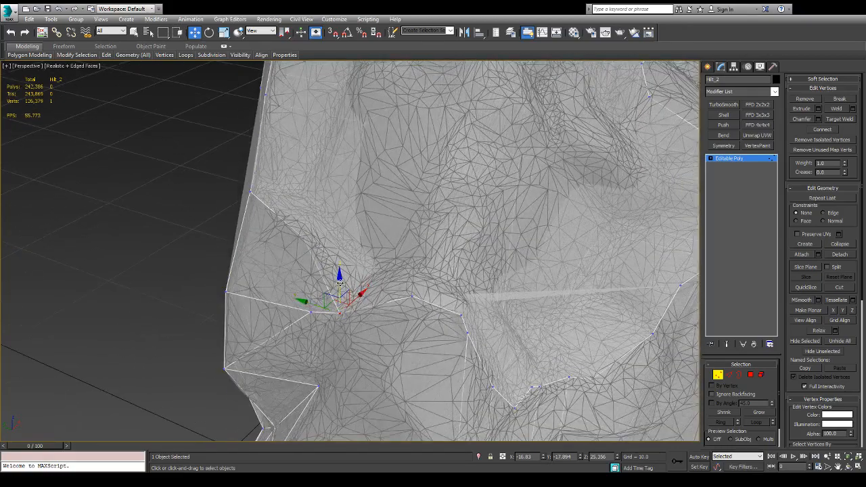
pyautogui.moveTo(340, 282); pyautogui.dragTo(359, 293)
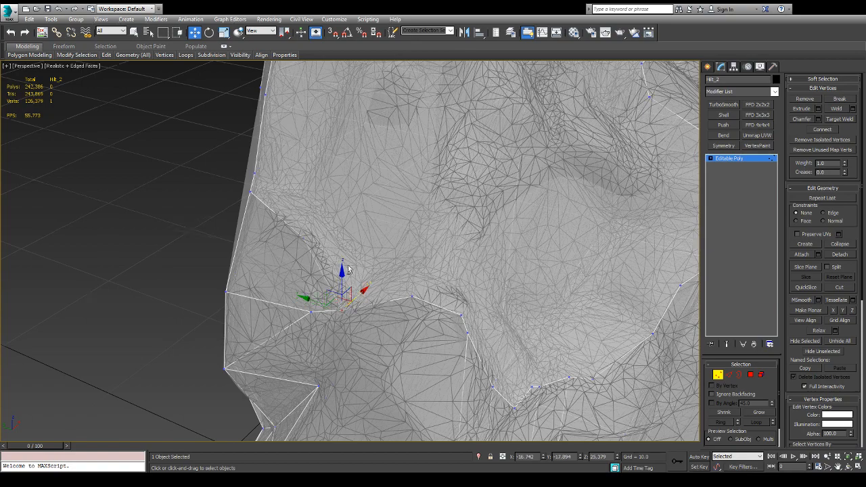
# - Connect the vertex in the middle of the ledge edge to the vertex below the ledge corner
pyautogui.keyDown('alt'); pyautogui.moveTo(351, 271); pyautogui.dragTo(381, 244, button='middle'); pyautogui.keyUp('alt')
pyautogui.moveTo(285, 238); pyautogui.dragTo(382, 238, button='middle')
pyautogui.click(379, 217)
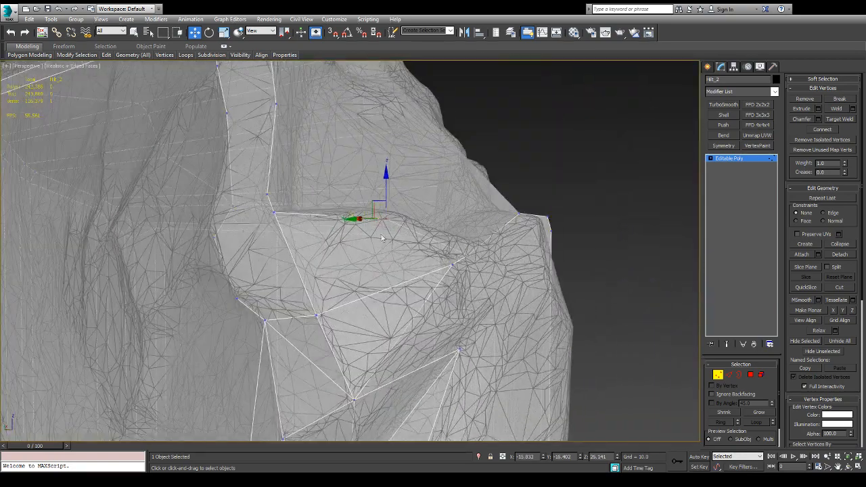
pyautogui.click(316, 314)
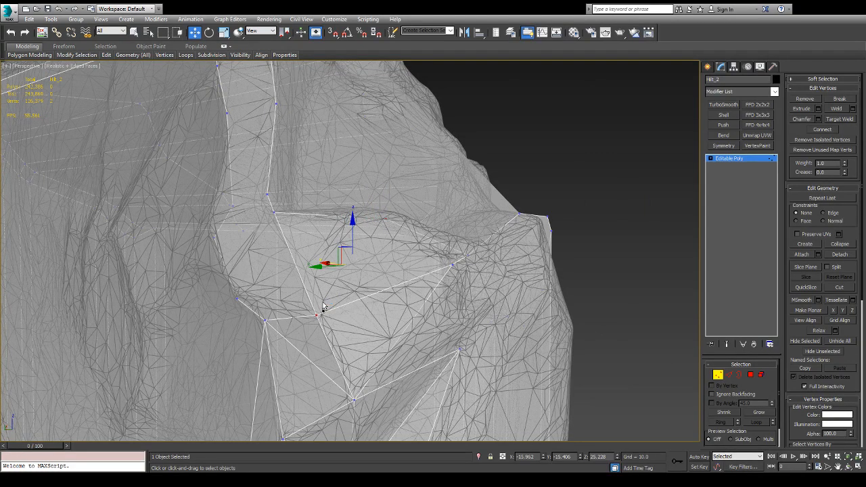
pyautogui.keyDown('alt'); pyautogui.moveTo(323, 308); pyautogui.dragTo(334, 242, button='middle'); pyautogui.keyUp('alt')
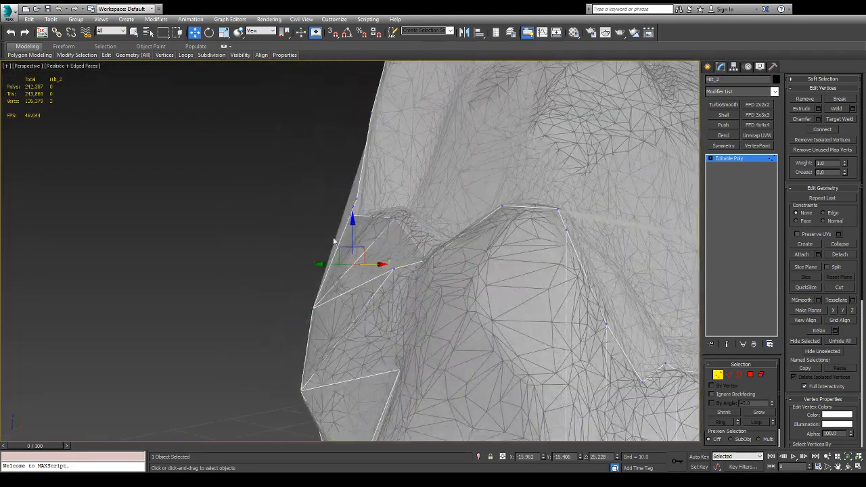
# - Raise the middle ledge vertex slightly in Z and move the recess-tip vertex to about X -16.74, Y -17.98, Z 25.51
pyautogui.click(396, 217)
pyautogui.moveTo(395, 196); pyautogui.dragTo(396, 199)
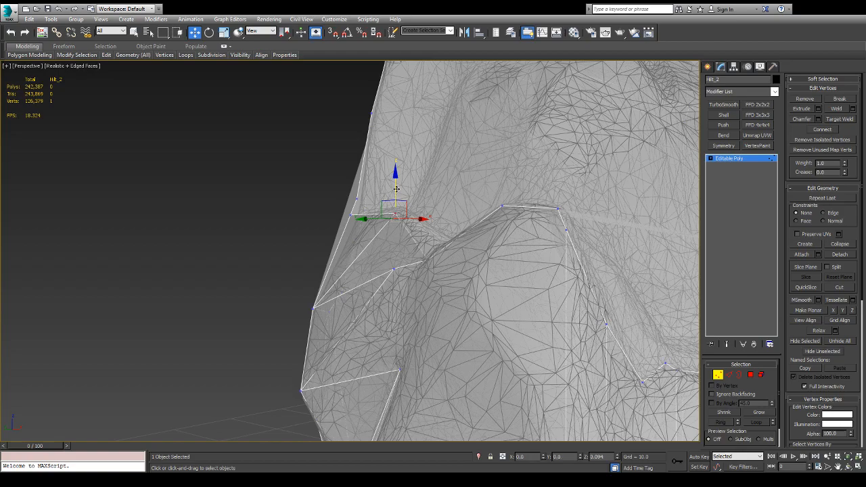
pyautogui.keyDown('alt'); pyautogui.moveTo(396, 199); pyautogui.dragTo(441, 214, button='middle'); pyautogui.keyUp('alt')
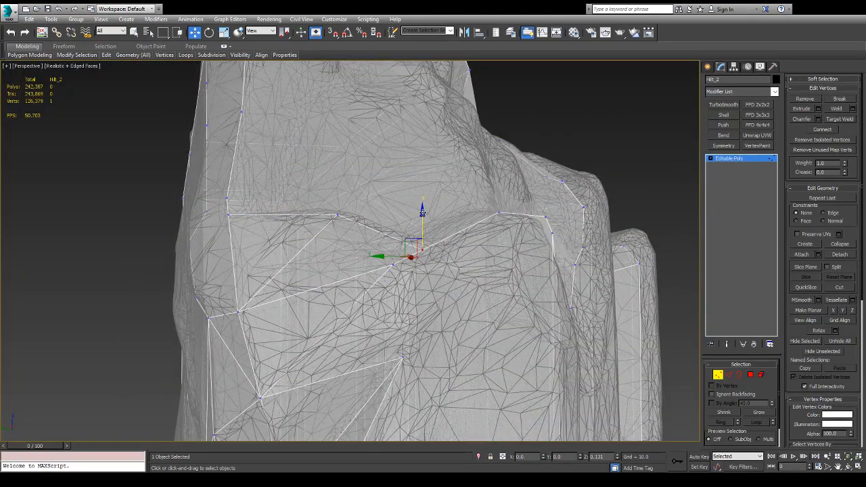
pyautogui.moveTo(419, 235); pyautogui.dragTo(419, 228)
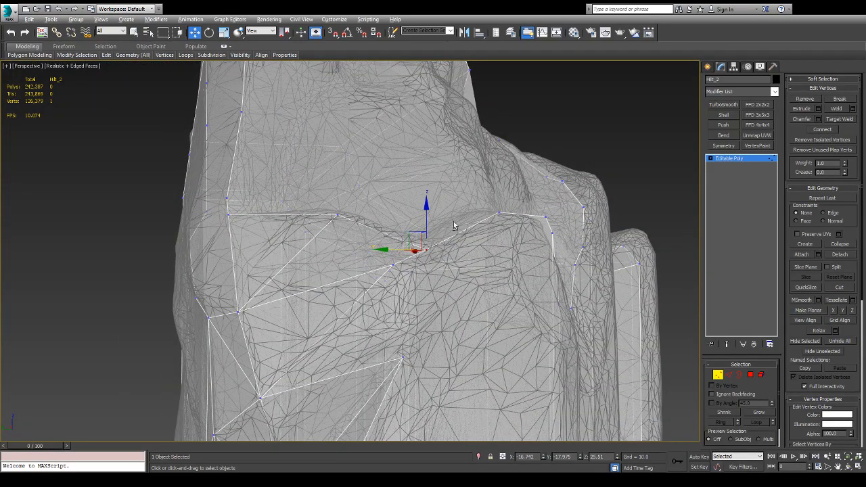
pyautogui.keyDown('alt'); pyautogui.moveTo(454, 226); pyautogui.dragTo(415, 212, button='middle'); pyautogui.keyUp('alt')
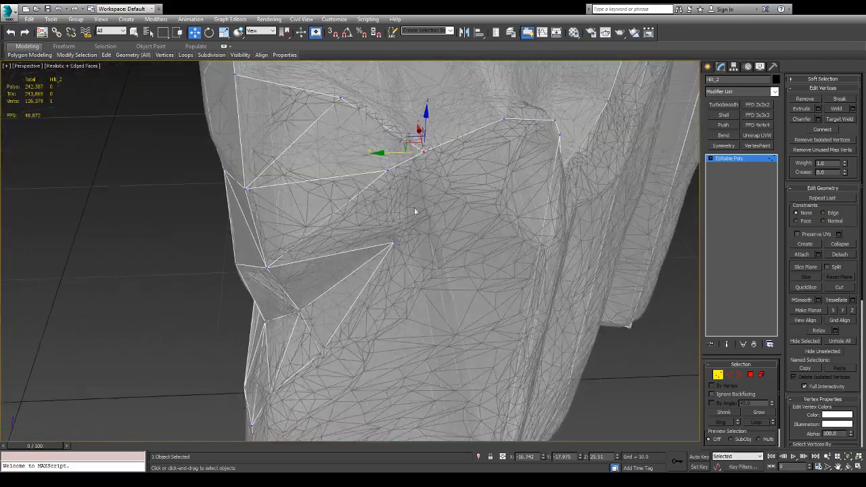
# - Move the outer vertex at the base of the break strip to about X -13.79, Y -13.61, Z 26.41
pyautogui.scroll(-2, 470, 272)
pyautogui.keyDown('alt'); pyautogui.moveTo(470, 272); pyautogui.dragTo(469, 268, button='middle'); pyautogui.keyUp('alt')
pyautogui.scroll(-4, 468, 262)
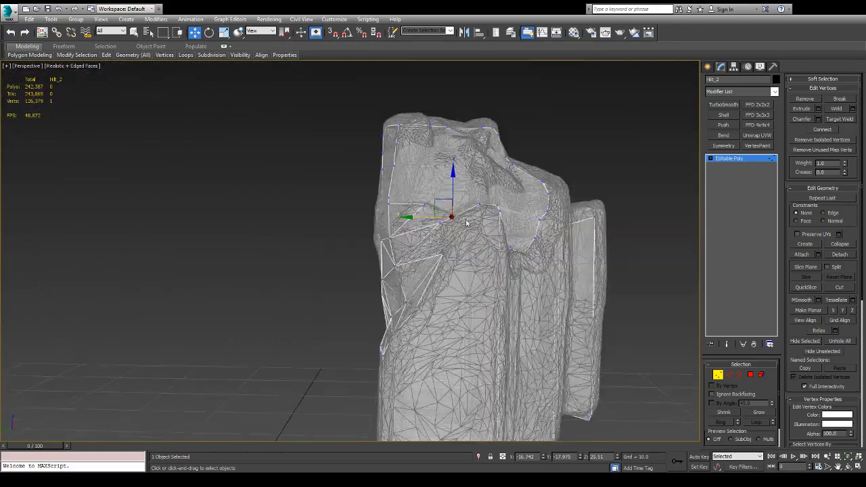
pyautogui.keyDown('alt'); pyautogui.moveTo(467, 237); pyautogui.dragTo(364, 271, button='middle'); pyautogui.keyUp('alt')
pyautogui.scroll(3, 419, 205)
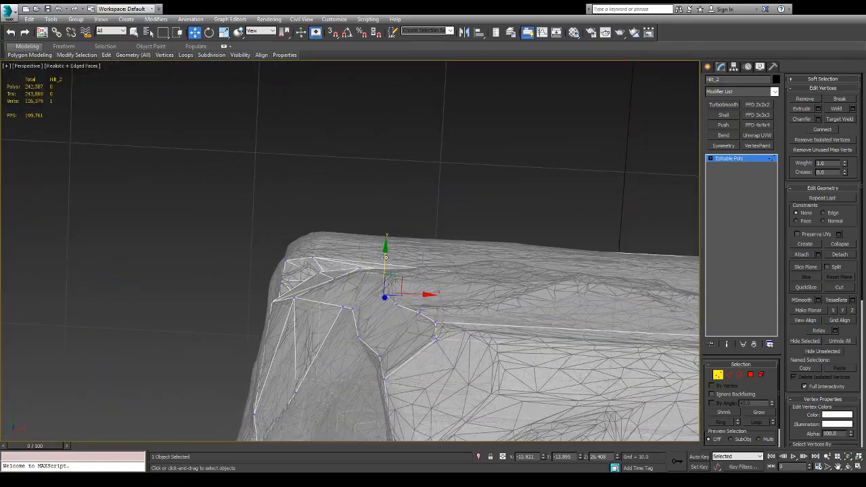
pyautogui.moveTo(393, 246); pyautogui.dragTo(394, 237)
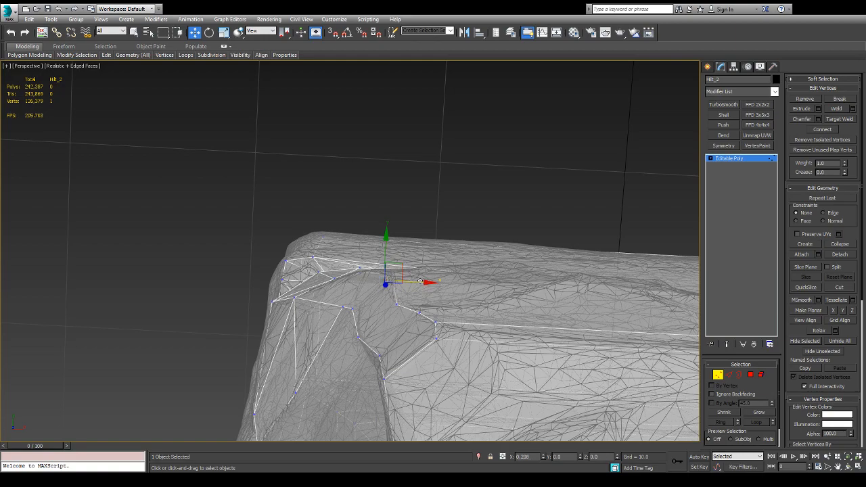
pyautogui.keyDown('alt'); pyautogui.moveTo(417, 282); pyautogui.dragTo(443, 247, button='middle'); pyautogui.keyUp('alt')
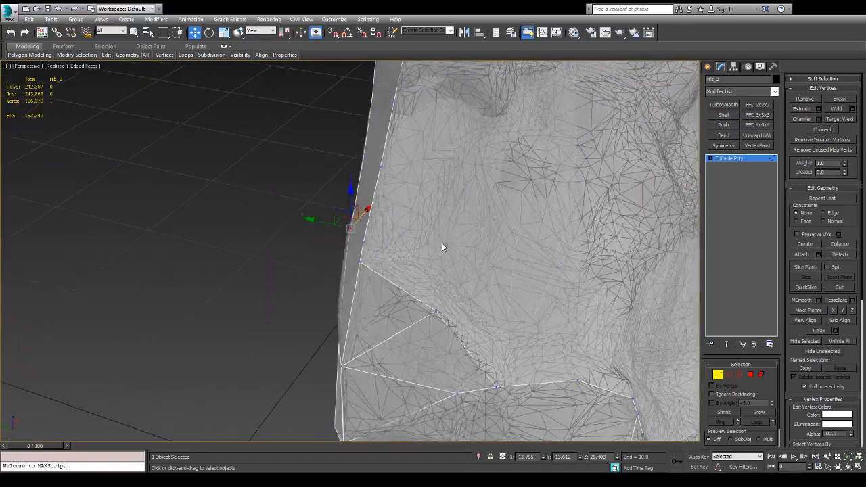
# - Move the next outer vertex below the strip's base to about X -13.88, Y -13.46, Z 25.86
pyautogui.keyDown('alt'); pyautogui.moveTo(480, 339); pyautogui.dragTo(527, 311, button='middle'); pyautogui.keyUp('alt')
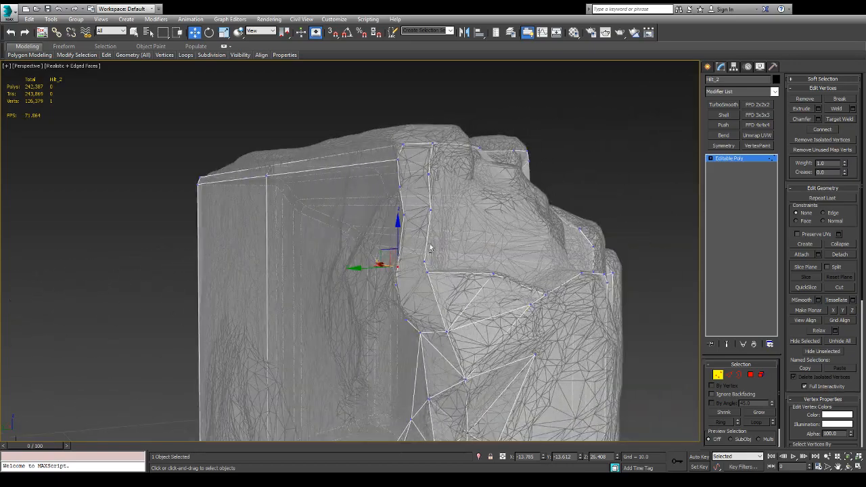
pyautogui.keyDown('alt'); pyautogui.moveTo(431, 248); pyautogui.dragTo(429, 359, button='middle'); pyautogui.keyUp('alt')
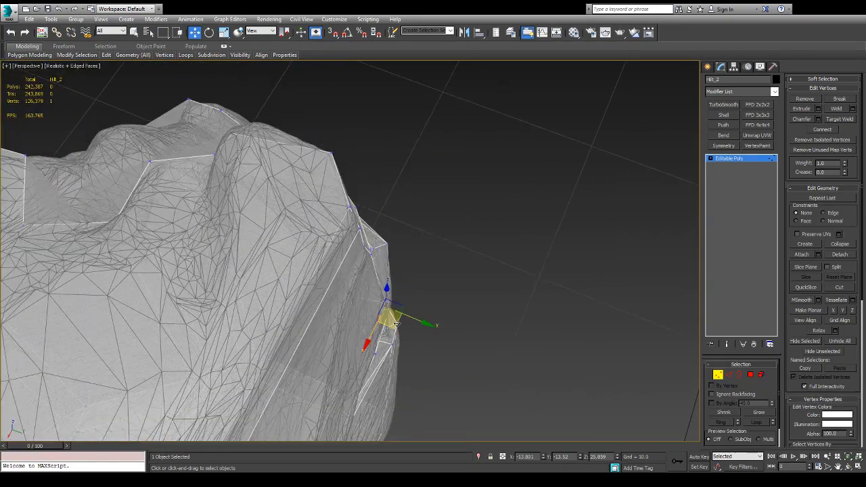
pyautogui.keyDown('alt'); pyautogui.moveTo(400, 321); pyautogui.dragTo(332, 284, button='middle'); pyautogui.keyUp('alt')
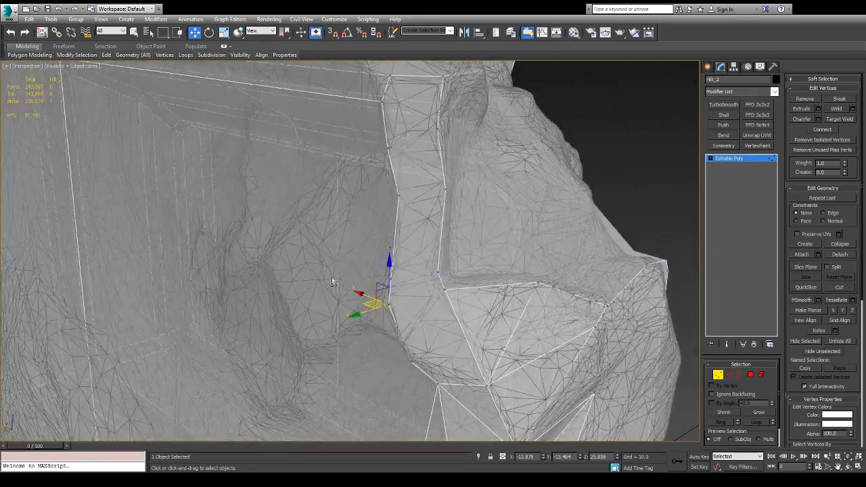
pyautogui.keyDown('alt'); pyautogui.moveTo(420, 340); pyautogui.dragTo(434, 329, button='middle'); pyautogui.keyUp('alt')
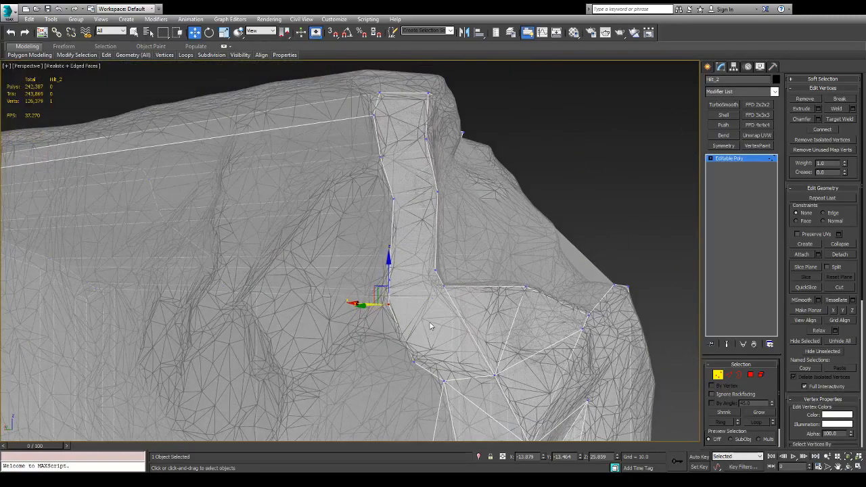
# - Connect the lowest outer vertex to the ledge corner, and the two outer vertices above it to the inner vertex just above that corner
pyautogui.click(415, 364)
pyautogui.keyDown('ctrl'); pyautogui.click(441, 287); pyautogui.keyUp('ctrl')
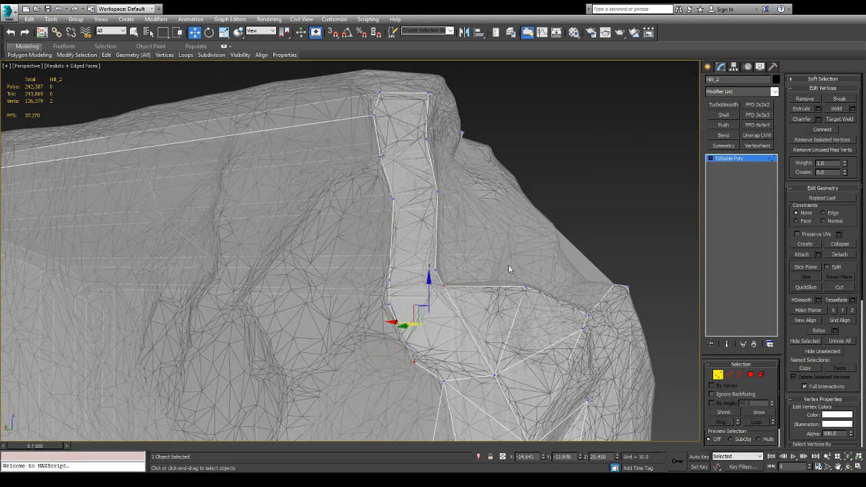
pyautogui.click(390, 304)
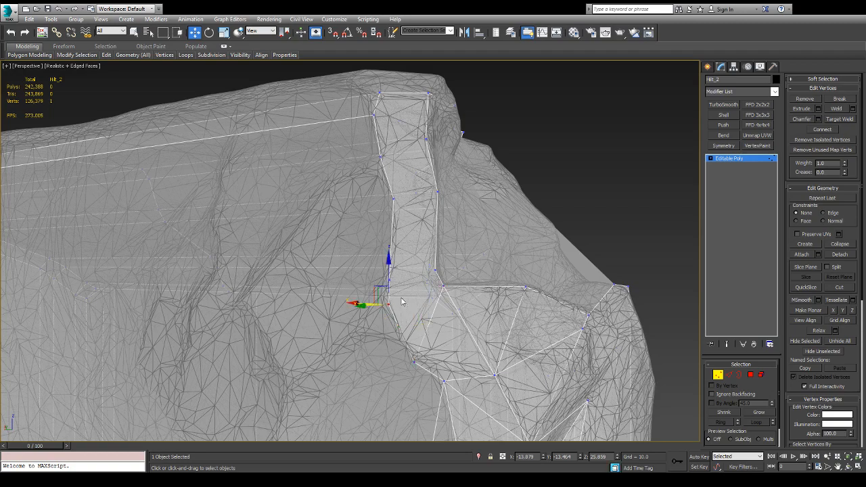
pyautogui.keyDown('ctrl'); pyautogui.click(434, 269); pyautogui.keyUp('ctrl')
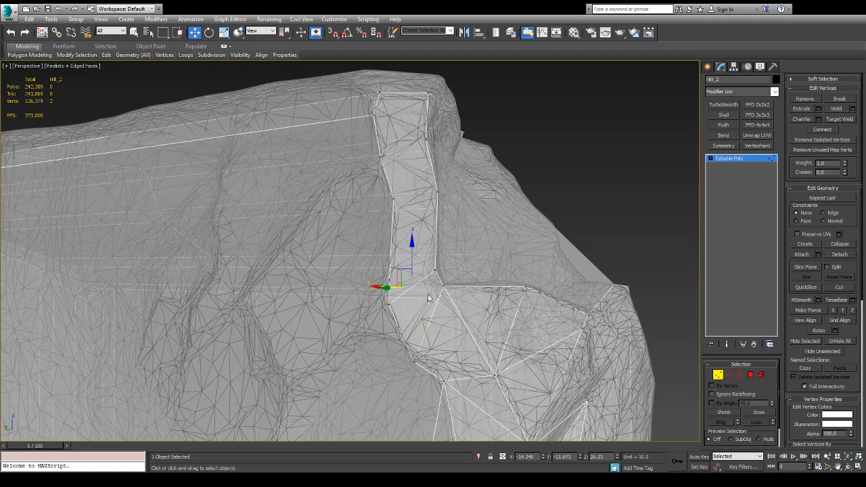
pyautogui.click(390, 279)
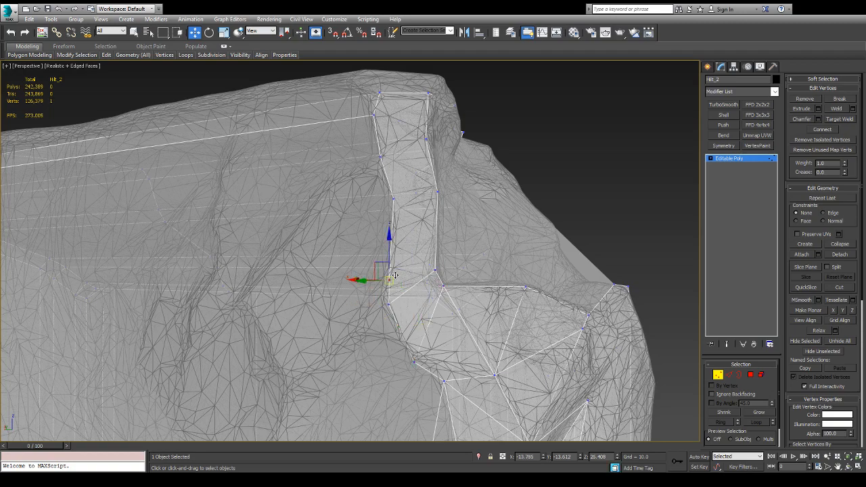
pyautogui.keyDown('ctrl'); pyautogui.click(433, 270); pyautogui.keyUp('ctrl')
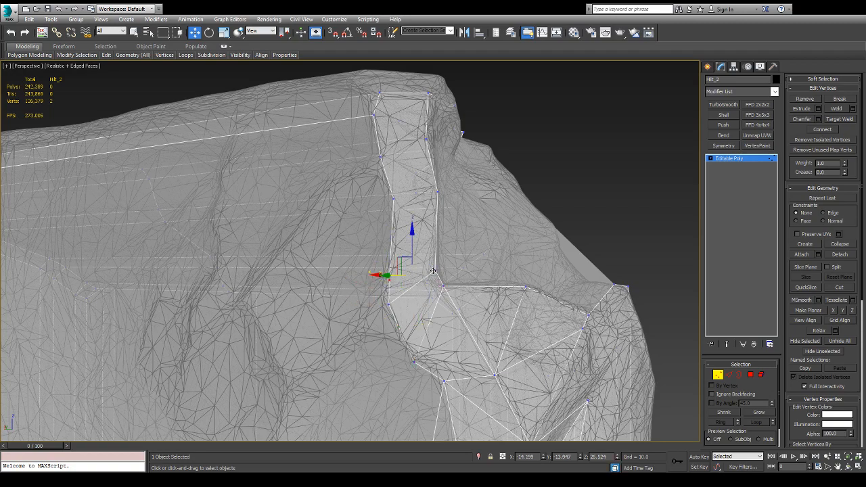
# - Connect the opposing outer and inner vertex pairs across the middle and upper part of the break strip
pyautogui.click(438, 193)
pyautogui.keyDown('ctrl'); pyautogui.click(392, 197); pyautogui.keyUp('ctrl')
pyautogui.hotkey('ctrl', 'shift', 'e')
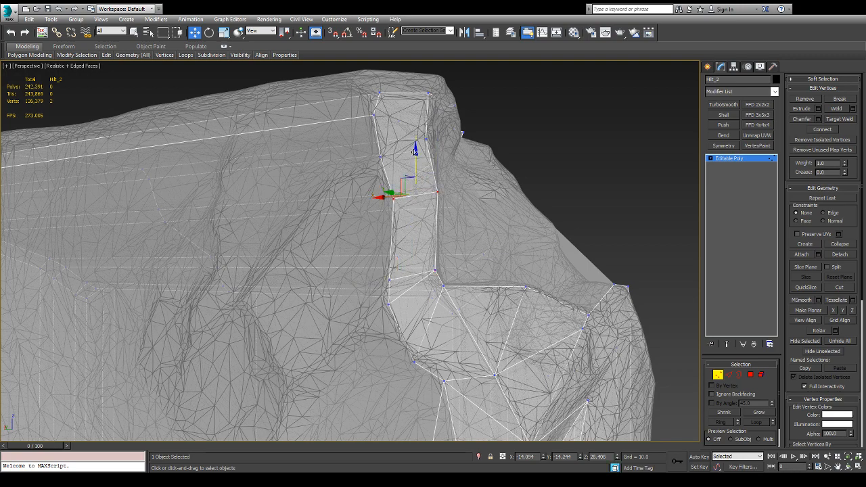
pyautogui.click(426, 139)
pyautogui.keyDown('ctrl'); pyautogui.click(382, 158); pyautogui.keyUp('ctrl')
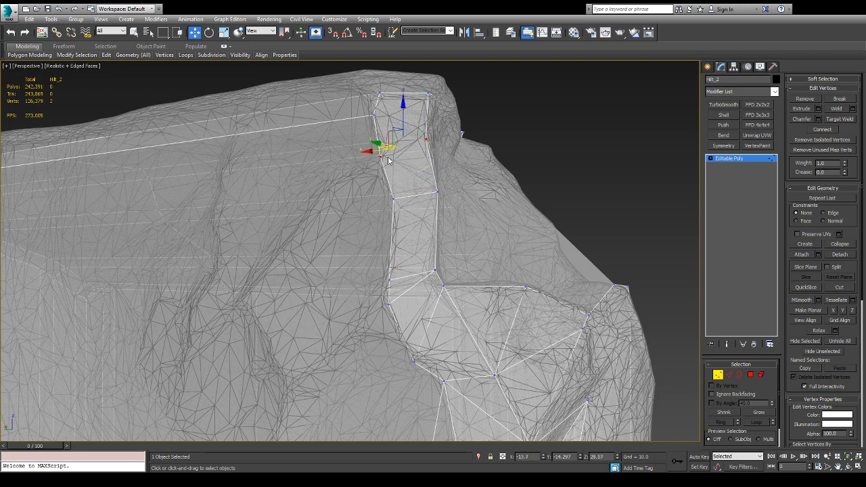
pyautogui.keyDown('alt'); pyautogui.moveTo(421, 157); pyautogui.dragTo(456, 175, button='middle'); pyautogui.keyUp('alt')
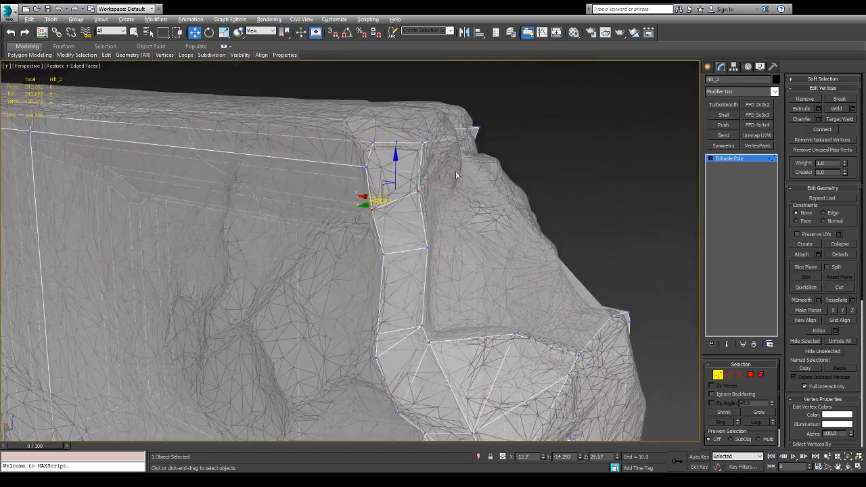
pyautogui.click(367, 171)
pyautogui.keyDown('ctrl'); pyautogui.click(421, 144); pyautogui.keyUp('ctrl')
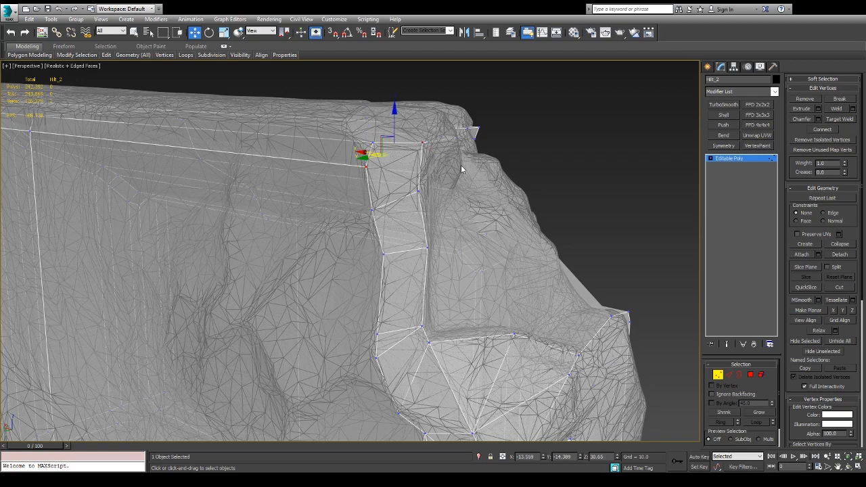
pyautogui.keyDown('ctrl'); pyautogui.click(418, 192); pyautogui.keyUp('ctrl')
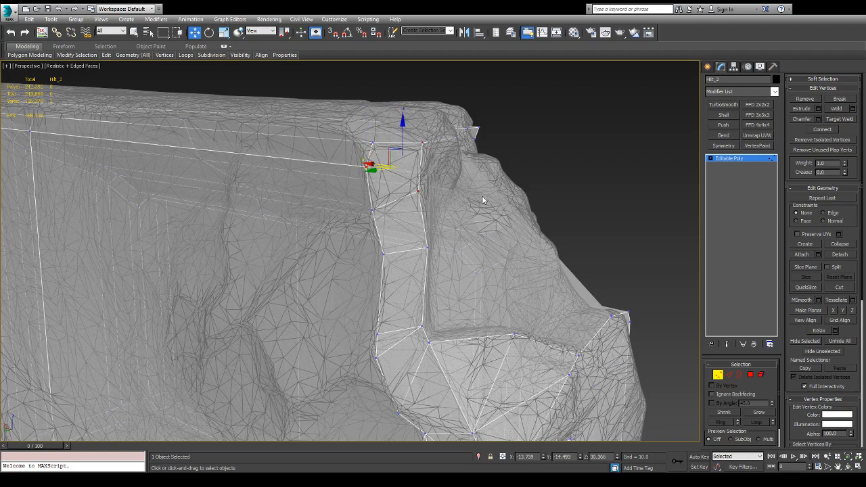
pyautogui.click(340, 160)
# - Connect the outer vertex near the strip's upper end diagonally to the upper inner vertex below it
pyautogui.click(366, 167)
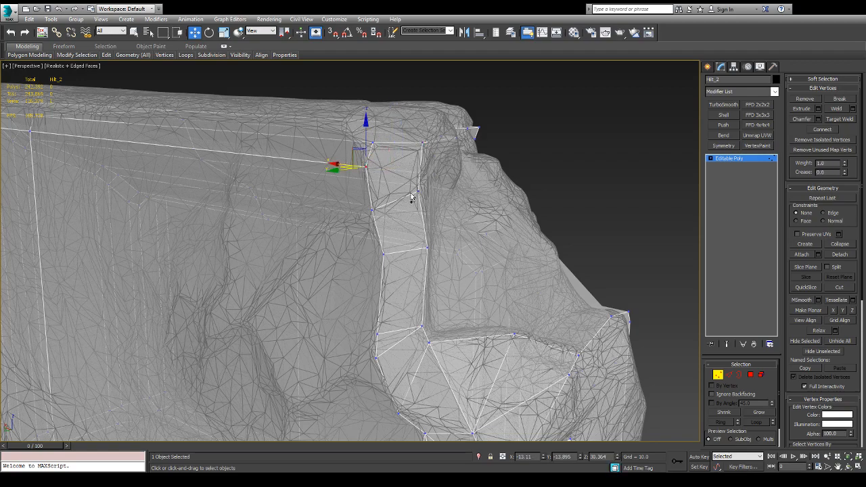
pyautogui.keyDown('ctrl'); pyautogui.click(418, 193); pyautogui.keyUp('ctrl')
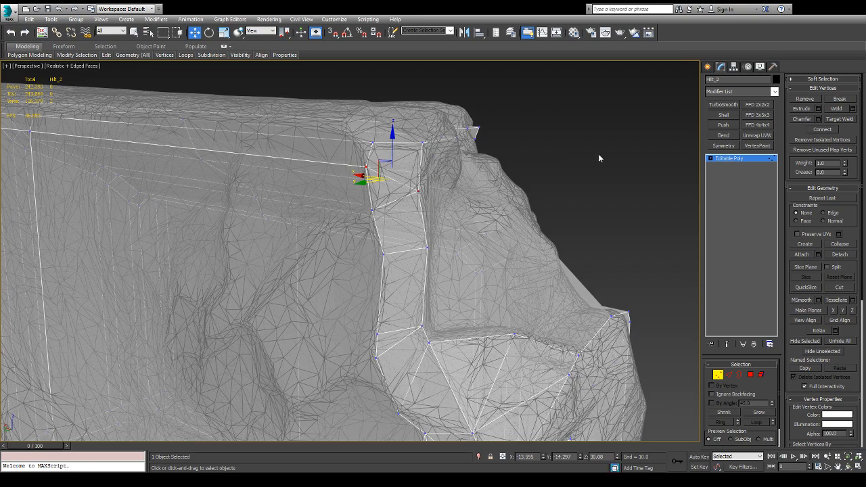
# - Cut a new edge line from the ledge's inner vertex up the recess wall, then across and up to the vertex on its upper rim
pyautogui.keyDown('alt'); pyautogui.moveTo(477, 136); pyautogui.dragTo(371, 217, button='middle'); pyautogui.keyUp('alt')
pyautogui.click(420, 162)
pyautogui.click(419, 161)
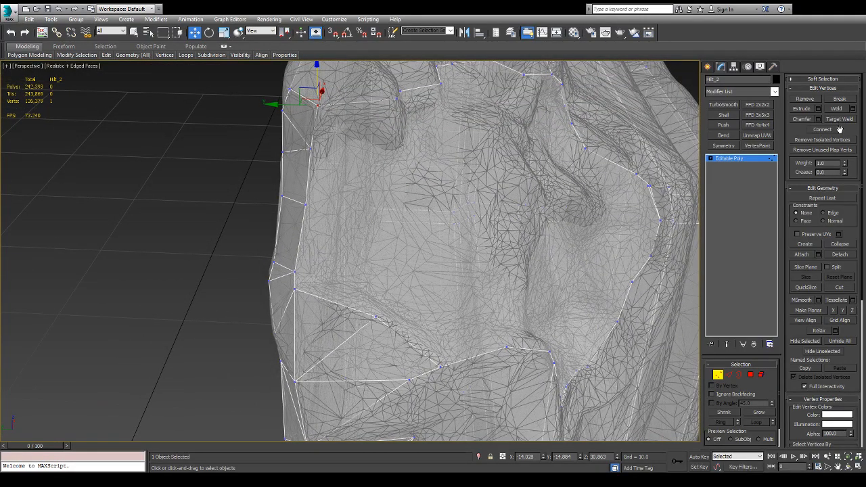
pyautogui.click(839, 286)
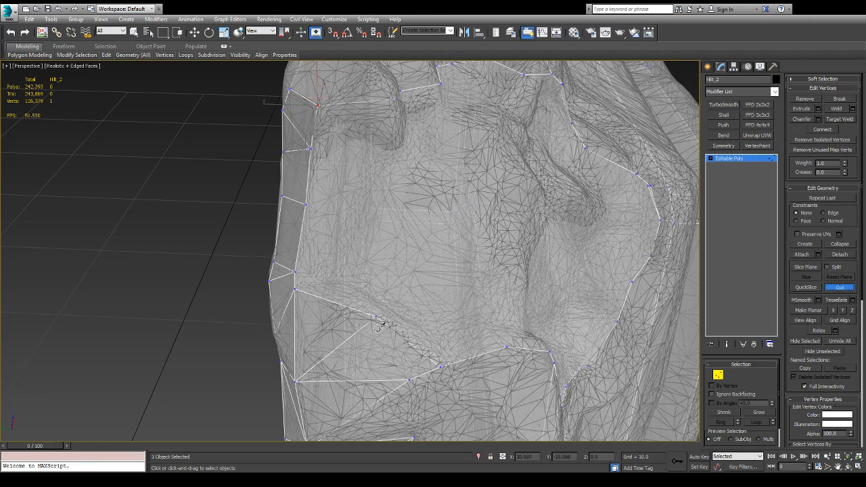
pyautogui.click(353, 289)
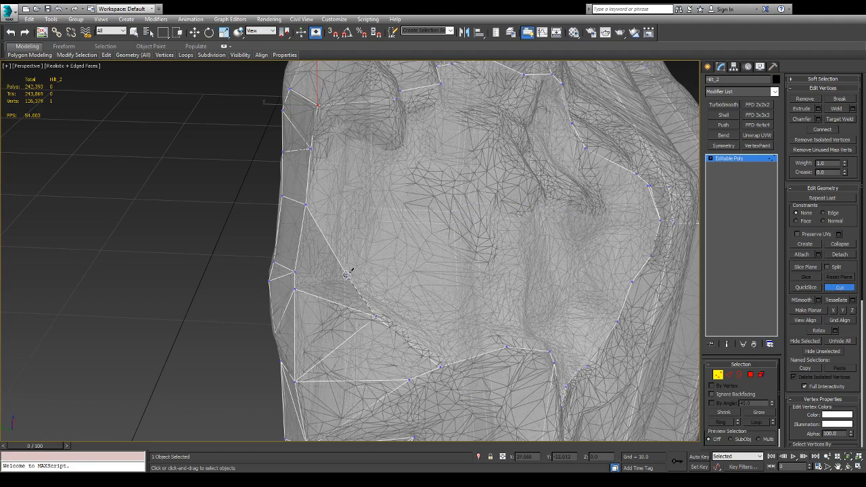
pyautogui.click(343, 275)
pyautogui.click(343, 205)
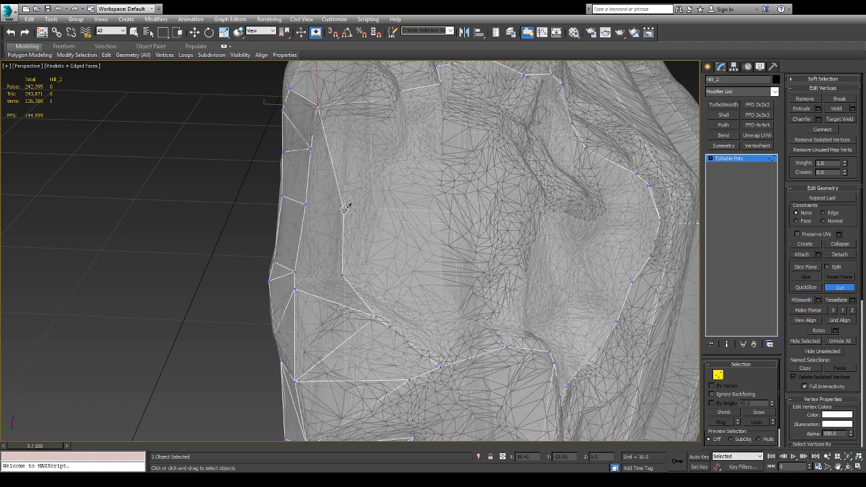
pyautogui.click(347, 148)
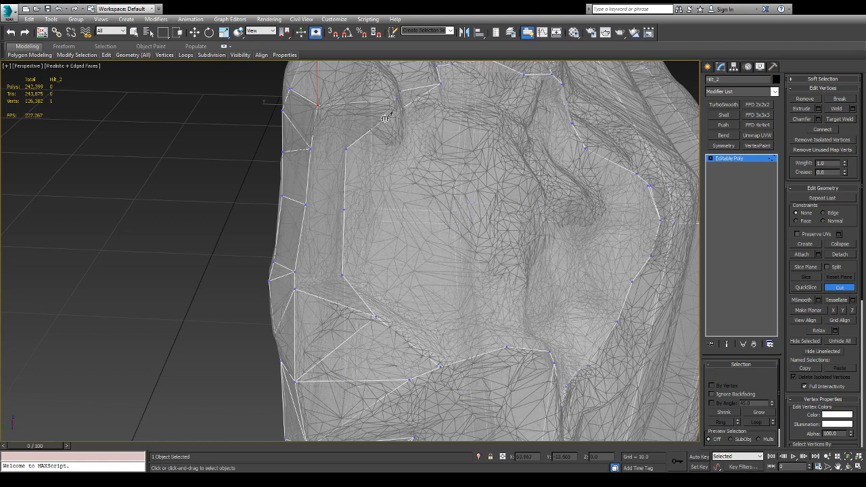
pyautogui.click(392, 148)
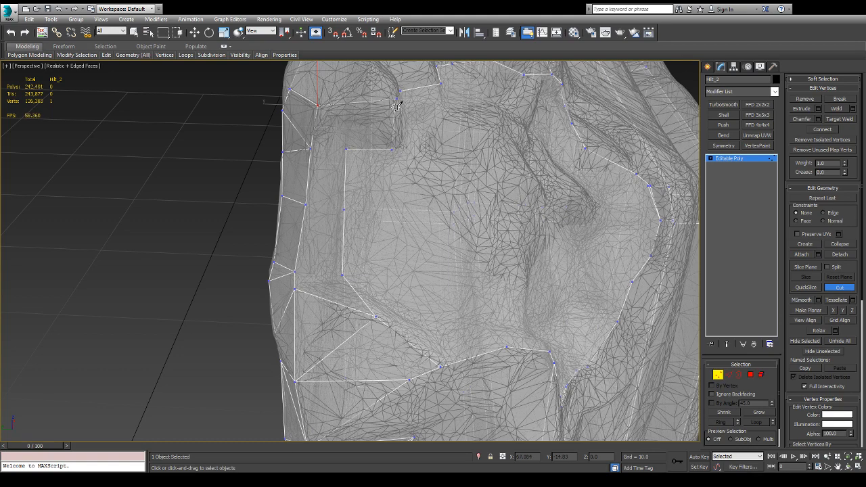
pyautogui.click(400, 93)
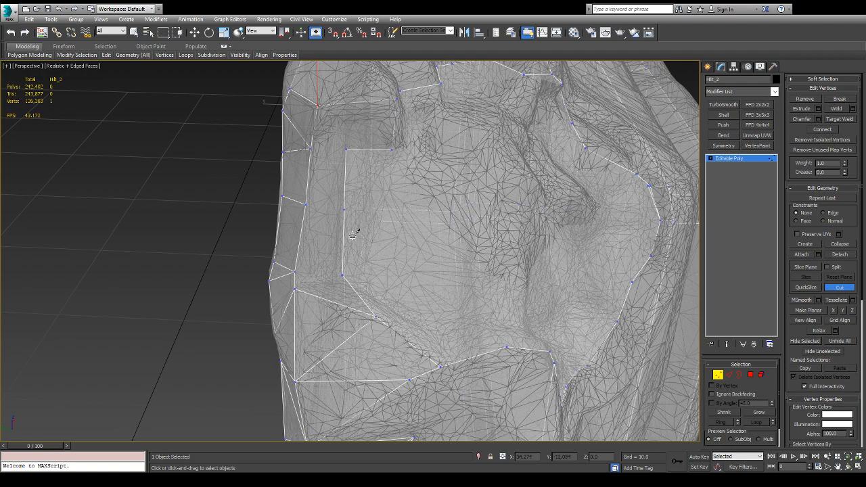
# - Move the lowest vertex of the new cut into the recess corner at about X -14.12, Y -15.55, Z 26.2
pyautogui.keyDown('alt'); pyautogui.moveTo(357, 232); pyautogui.dragTo(400, 216, button='middle'); pyautogui.keyUp('alt')
pyautogui.press('w')
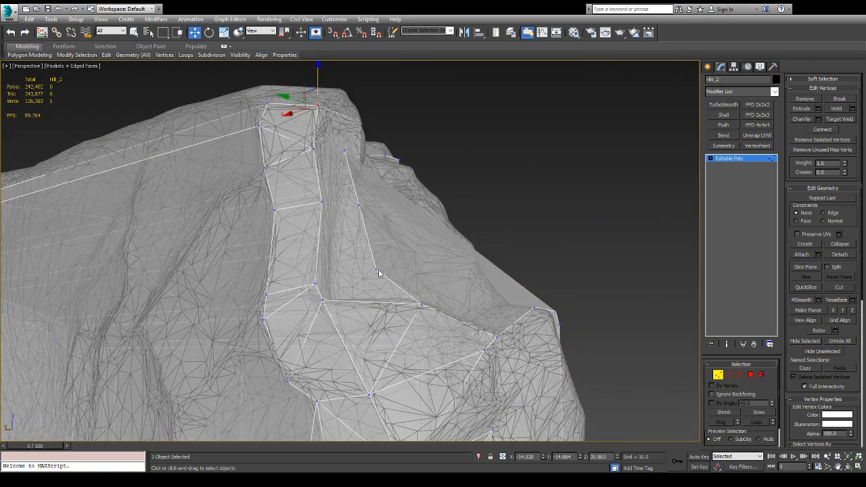
pyautogui.click(378, 270)
pyautogui.keyDown('alt'); pyautogui.moveTo(378, 270); pyautogui.dragTo(395, 288, button='middle'); pyautogui.keyUp('alt')
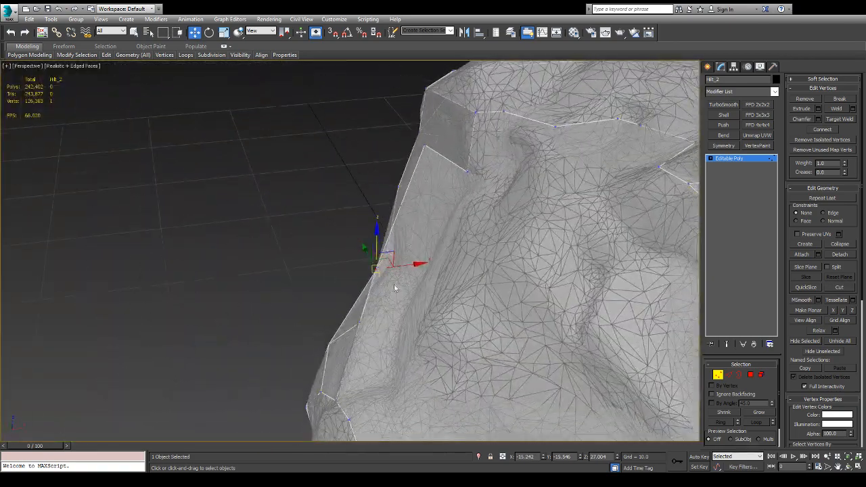
pyautogui.moveTo(415, 266); pyautogui.dragTo(461, 261)
pyautogui.keyDown('alt'); pyautogui.moveTo(461, 261); pyautogui.dragTo(543, 284, button='middle'); pyautogui.keyUp('alt')
pyautogui.moveTo(427, 234); pyautogui.dragTo(418, 268)
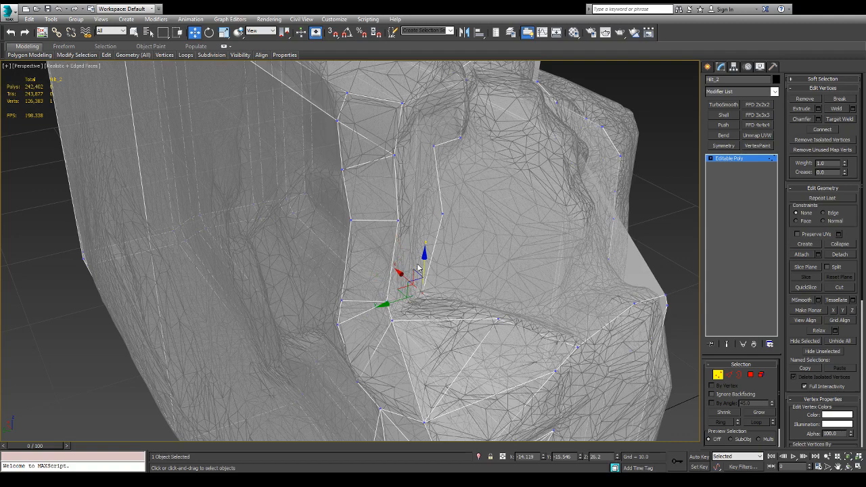
# - Connect the recess corner vertex to the ledge corner and to the strip's inner vertex just above it
pyautogui.keyDown('ctrl'); pyautogui.click(392, 321); pyautogui.keyUp('ctrl')
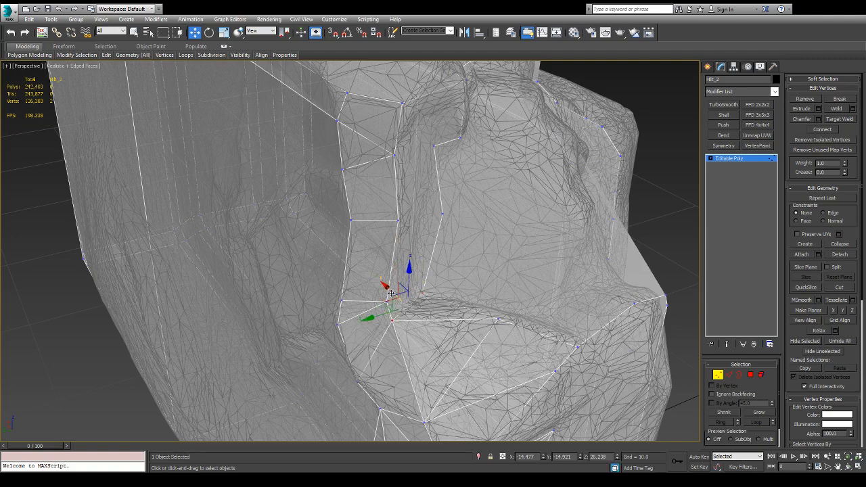
pyautogui.moveTo(392, 292); pyautogui.dragTo(387, 301)
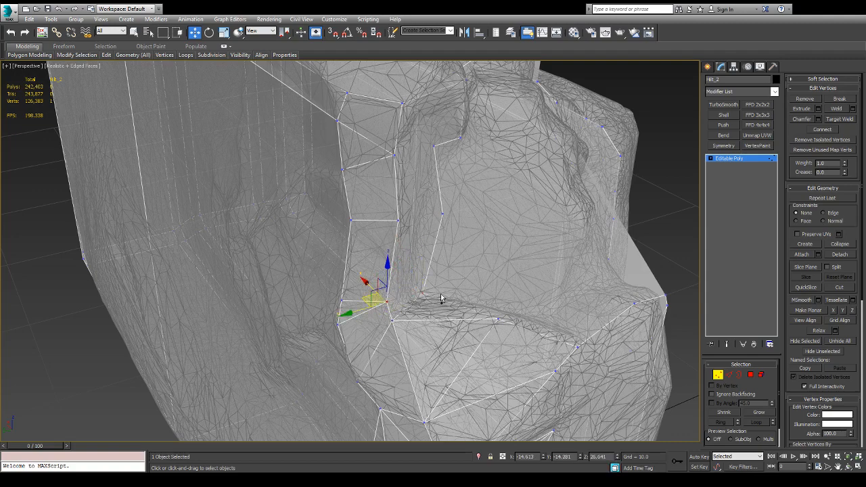
pyautogui.moveTo(423, 305); pyautogui.dragTo(424, 295)
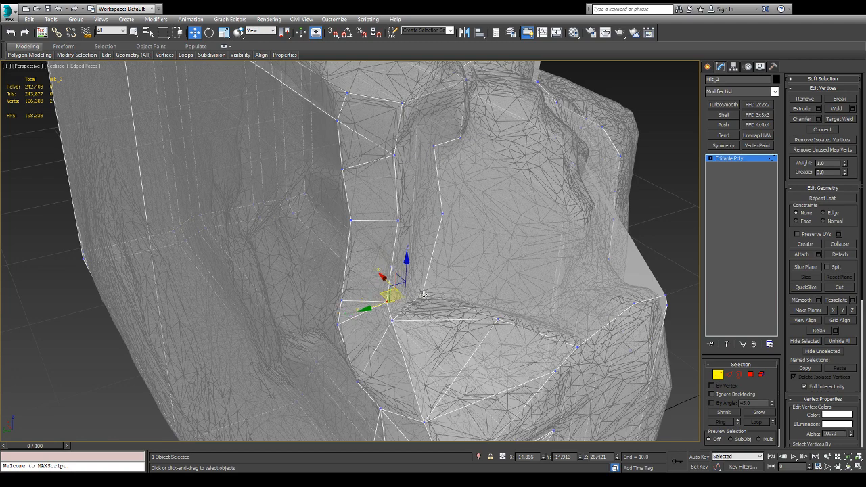
pyautogui.moveTo(424, 300)
pyautogui.keyDown('alt'); pyautogui.mouseDown(button='middle')
pyautogui.moveTo(438, 282)
pyautogui.moveTo(409, 291)
pyautogui.mouseUp(button='middle'); pyautogui.keyUp('alt')
pyautogui.moveTo(367, 279); pyautogui.dragTo(370, 279)
pyautogui.click(286, 264)
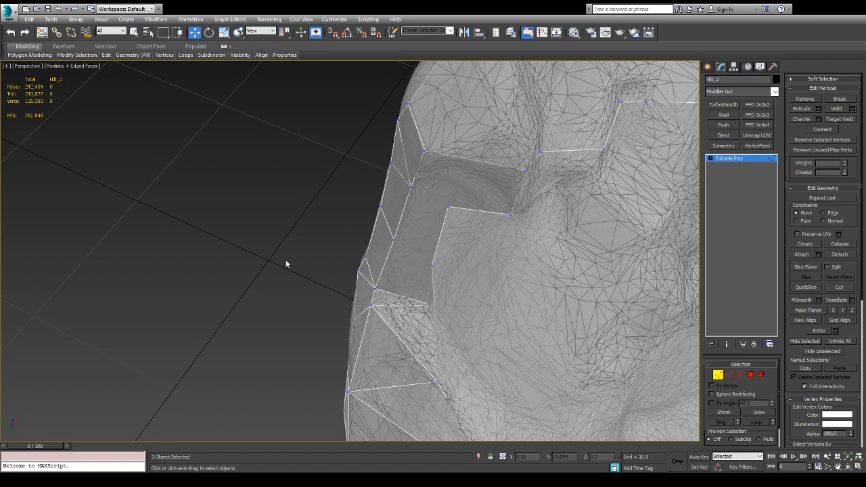
# - Nudge the recess corner vertex slightly along X to fit the high-poly surface
pyautogui.click(419, 301)
pyautogui.keyDown('alt'); pyautogui.moveTo(419, 301); pyautogui.dragTo(482, 313, button='middle'); pyautogui.keyUp('alt')
pyautogui.click(452, 304)
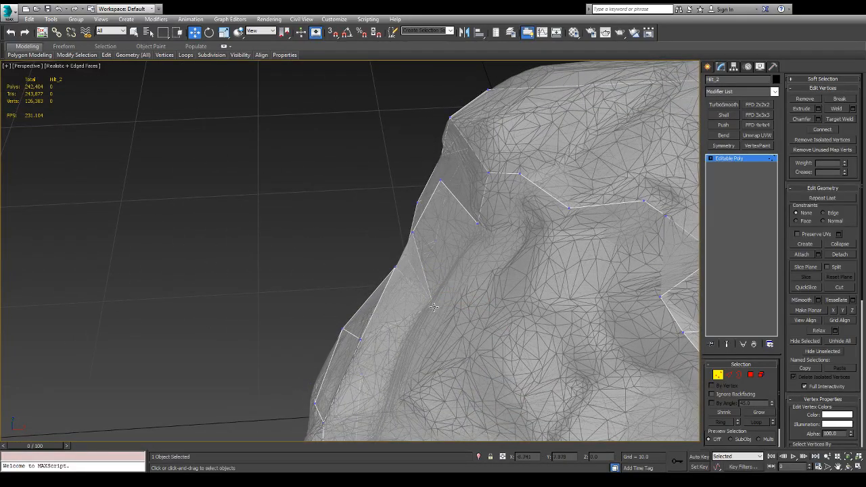
pyautogui.click(434, 306)
pyautogui.moveTo(474, 304); pyautogui.dragTo(476, 303)
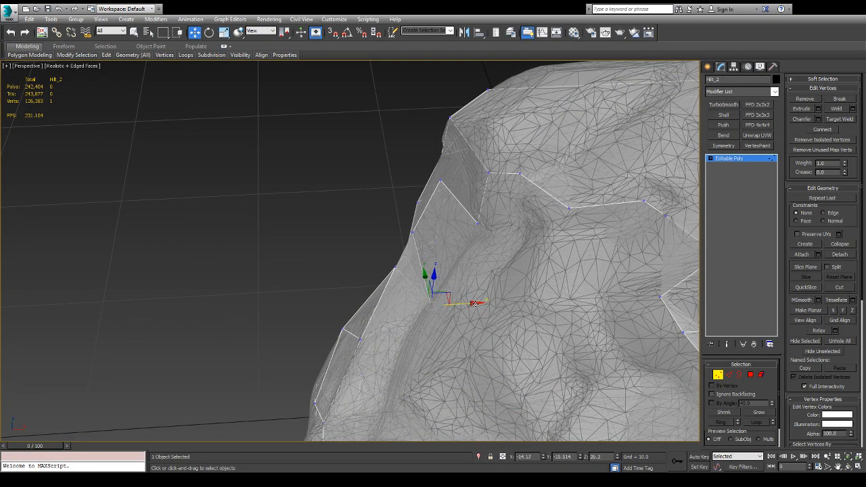
# - Connect the middle vertex of the recess cut to the opposing inner vertex of the break strip
pyautogui.keyDown('alt'); pyautogui.moveTo(409, 250); pyautogui.dragTo(442, 217, button='middle'); pyautogui.keyUp('alt')
pyautogui.click(426, 202)
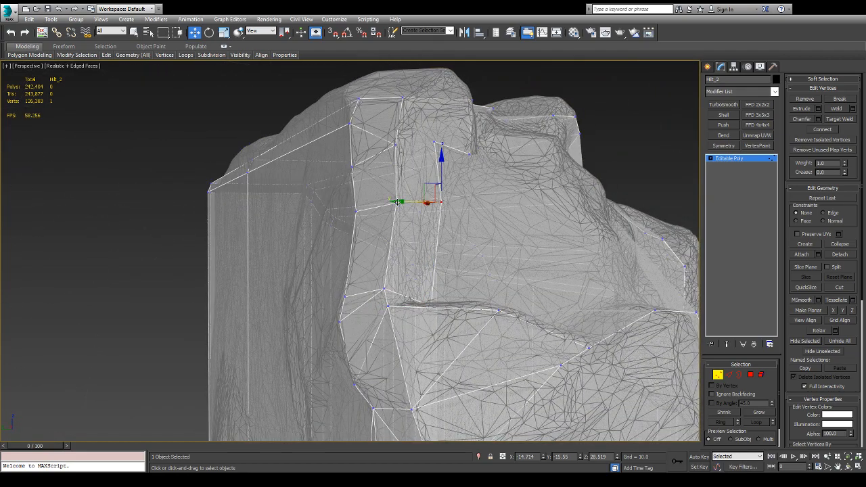
pyautogui.keyDown('ctrl'); pyautogui.click(399, 202); pyautogui.keyUp('ctrl')
# - Move the middle vertex of the recess cut deeper into the recess, to about X -13.98, Y -16.14, Z 28.52
pyautogui.keyDown('alt'); pyautogui.moveTo(448, 212); pyautogui.dragTo(396, 270, button='middle'); pyautogui.keyUp('alt')
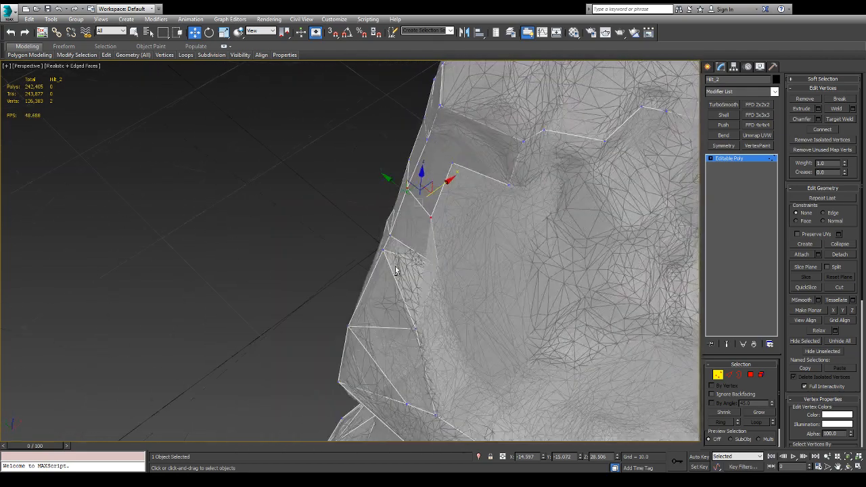
pyautogui.click(429, 218)
pyautogui.keyDown('alt'); pyautogui.moveTo(429, 218); pyautogui.dragTo(427, 235, button='middle'); pyautogui.keyUp('alt')
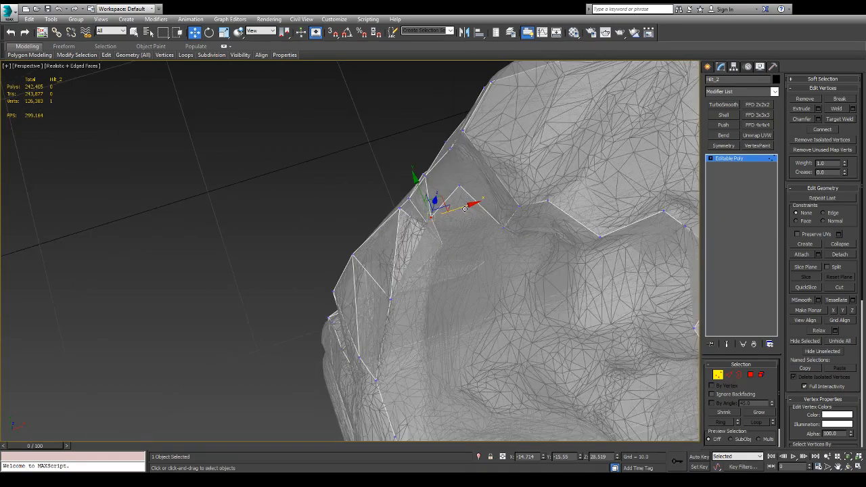
pyautogui.moveTo(465, 209); pyautogui.dragTo(472, 210)
pyautogui.moveTo(447, 172); pyautogui.dragTo(451, 205)
pyautogui.keyDown('alt'); pyautogui.moveTo(452, 205); pyautogui.dragTo(549, 236, button='middle'); pyautogui.keyUp('alt')
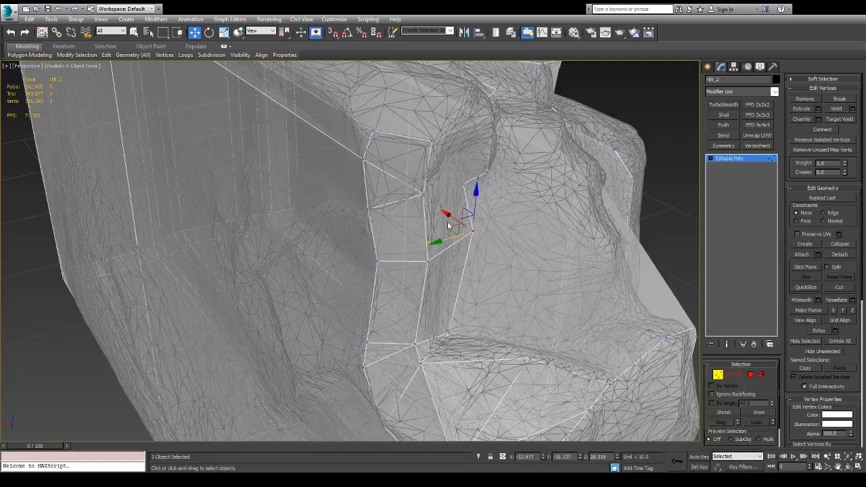
# - Lower the same middle recess vertex and refit it to the surface at about X -13.87, Y -15.69, Z 27.64
pyautogui.moveTo(454, 219)
pyautogui.mouseDown()
pyautogui.moveTo(426, 209)
pyautogui.moveTo(442, 210)
pyautogui.mouseUp()
pyautogui.moveTo(461, 181); pyautogui.dragTo(437, 264)
pyautogui.moveTo(436, 264)
pyautogui.keyDown('alt'); pyautogui.mouseDown(button='middle')
pyautogui.moveTo(415, 268)
pyautogui.moveTo(425, 252)
pyautogui.mouseUp(button='middle'); pyautogui.keyUp('alt')
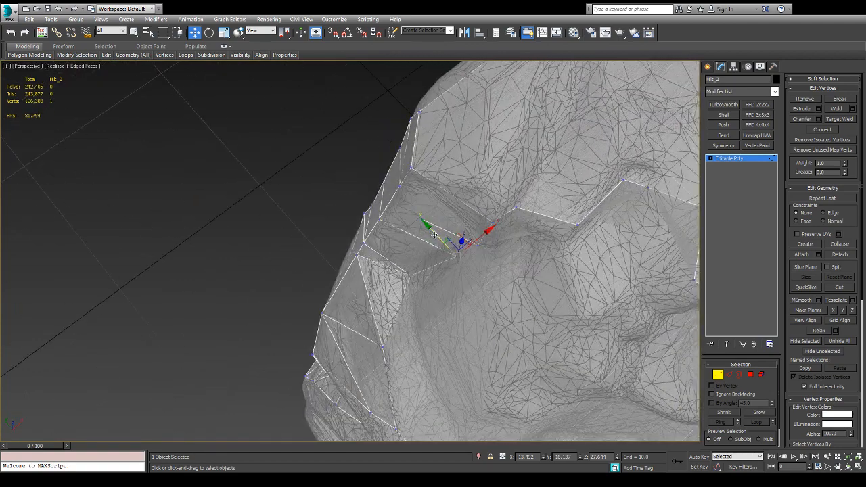
pyautogui.moveTo(434, 235); pyautogui.dragTo(466, 228)
pyautogui.keyDown('alt'); pyautogui.moveTo(466, 229); pyautogui.dragTo(512, 242, button='middle'); pyautogui.keyUp('alt')
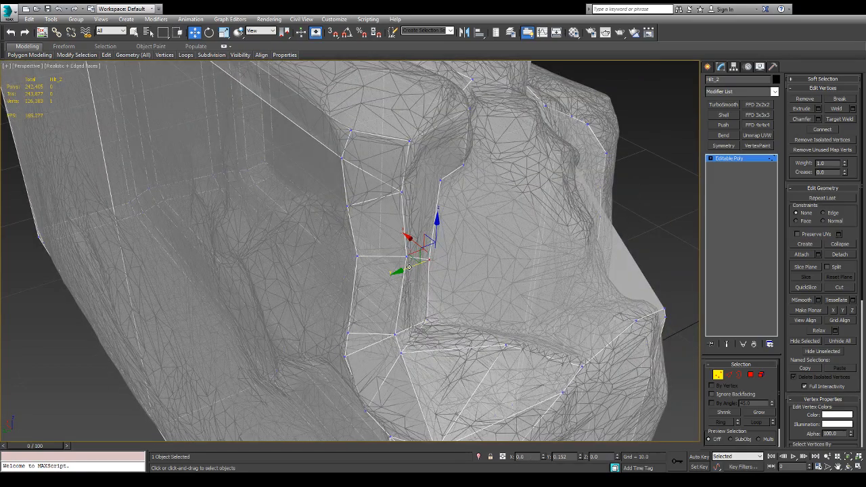
pyautogui.moveTo(415, 266)
pyautogui.keyDown('alt'); pyautogui.mouseDown(button='middle')
pyautogui.moveTo(421, 291)
pyautogui.moveTo(413, 268)
pyautogui.moveTo(433, 284)
pyautogui.moveTo(415, 251)
pyautogui.mouseUp(button='middle'); pyautogui.keyUp('alt')
pyautogui.keyDown('alt'); pyautogui.moveTo(358, 272); pyautogui.dragTo(423, 267, button='middle'); pyautogui.keyUp('alt')
pyautogui.scroll(-3, 406, 292)
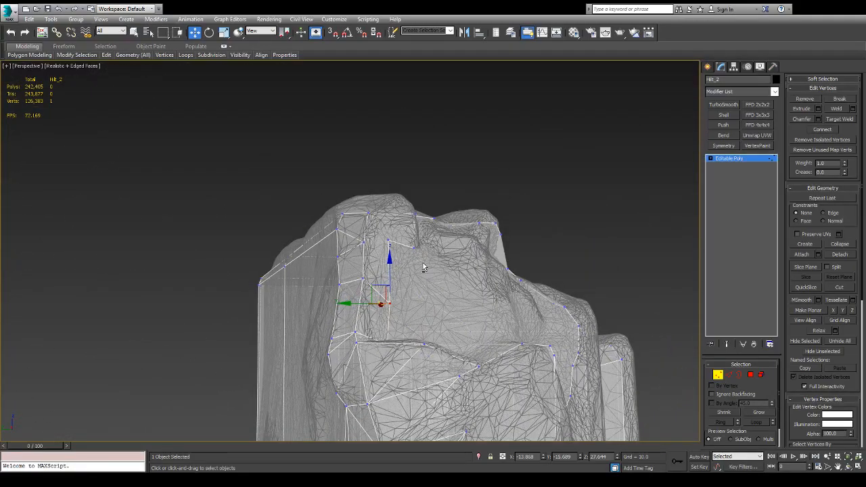